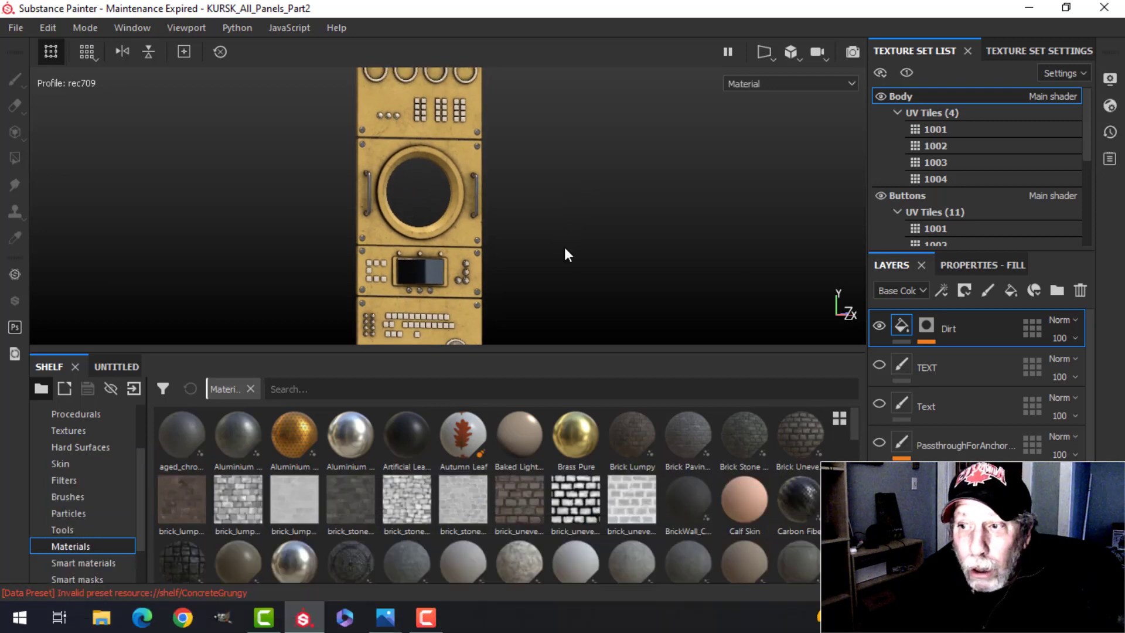
- Examine the yellow console's control panels, from the porthole and small screen down to the keyboard panel, including their buttons and knobs
scroll(563, 245, "up", 1)
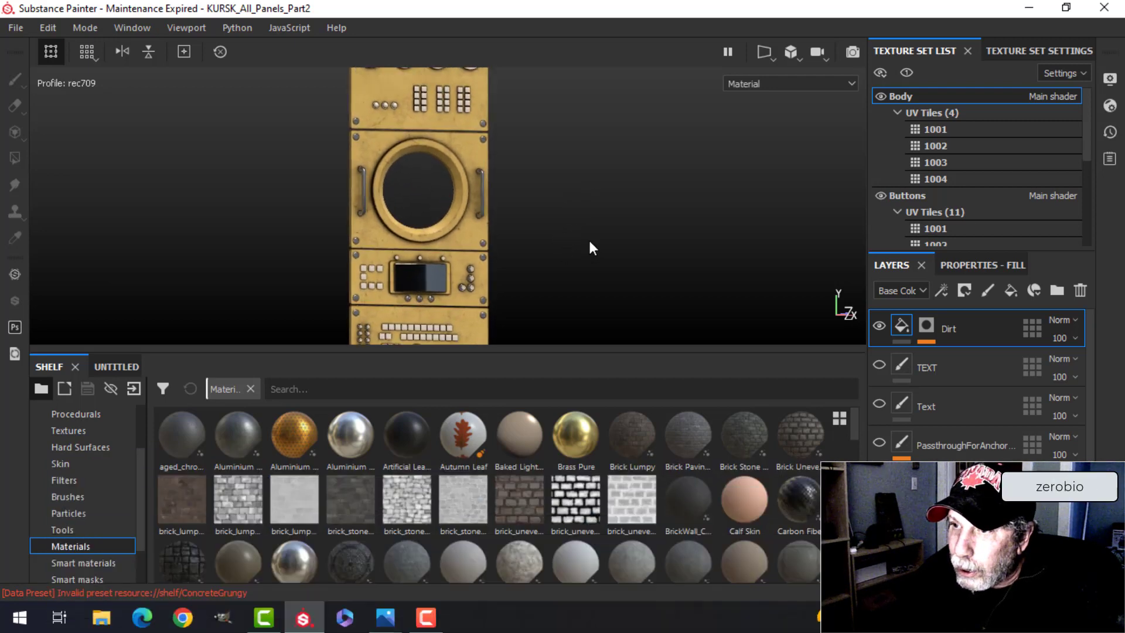
mouse_move(605, 227)
left_mouse_down("alt")
mouse_move(552, 222)
mouse_move(544, 205)
mouse_move(572, 201)
mouse_move(583, 227)
left_mouse_up("alt")
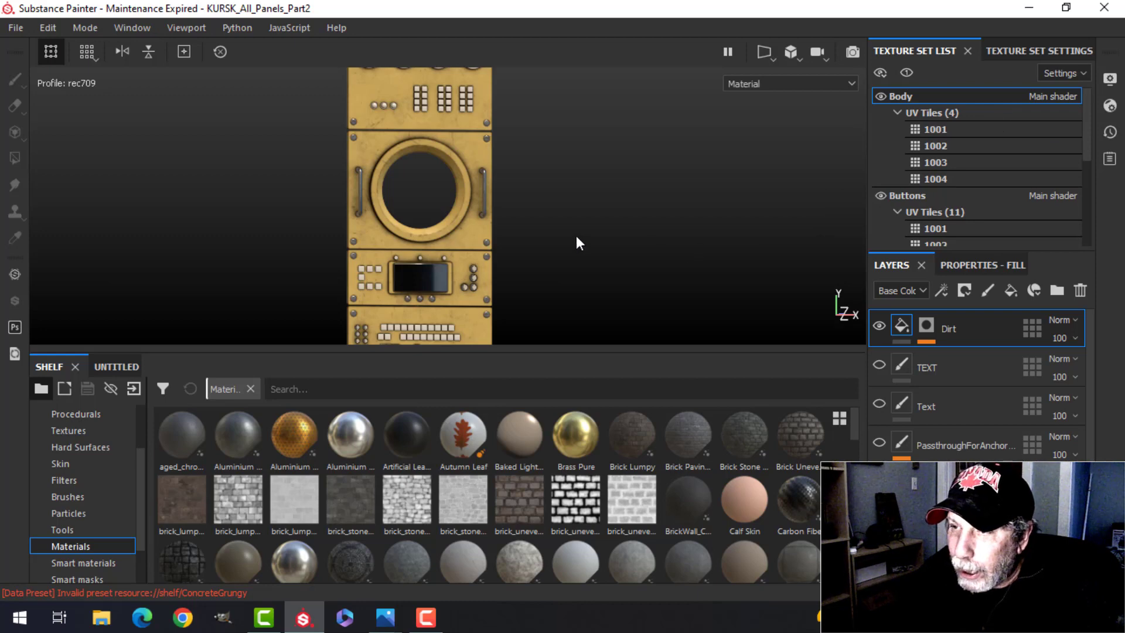
scroll(575, 235, "up", 3)
middle_click_drag(599, 274, 582, 167, "alt")
scroll(578, 222, "up", 3)
middle_click_drag(580, 229, 623, 185)
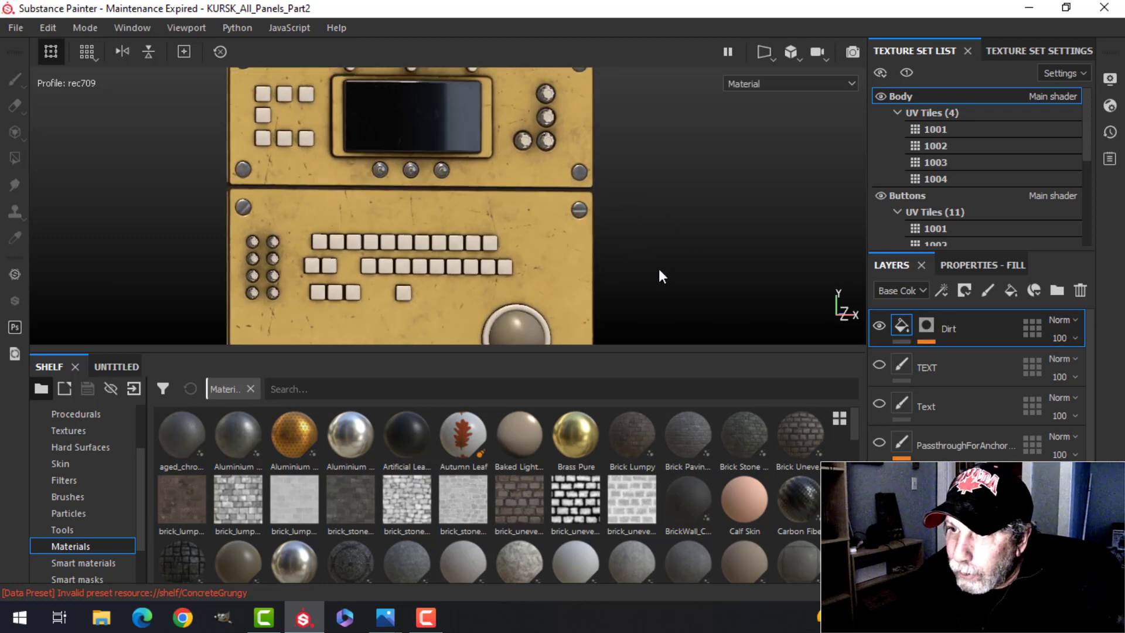
middle_click_drag(658, 269, 614, 251)
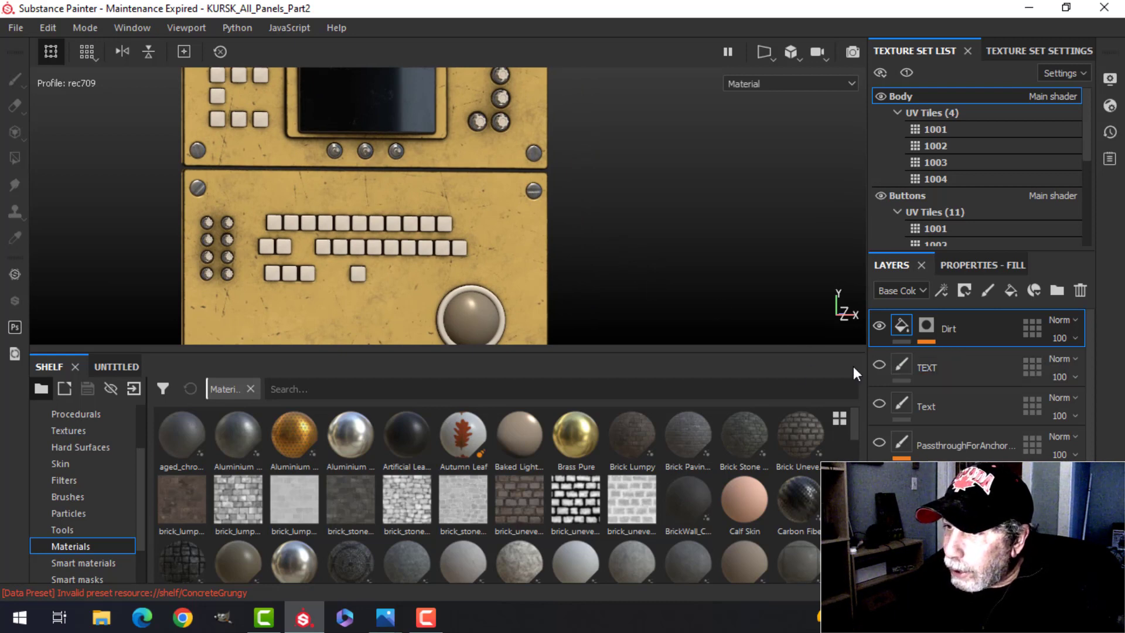
scroll(589, 262, "down", 4)
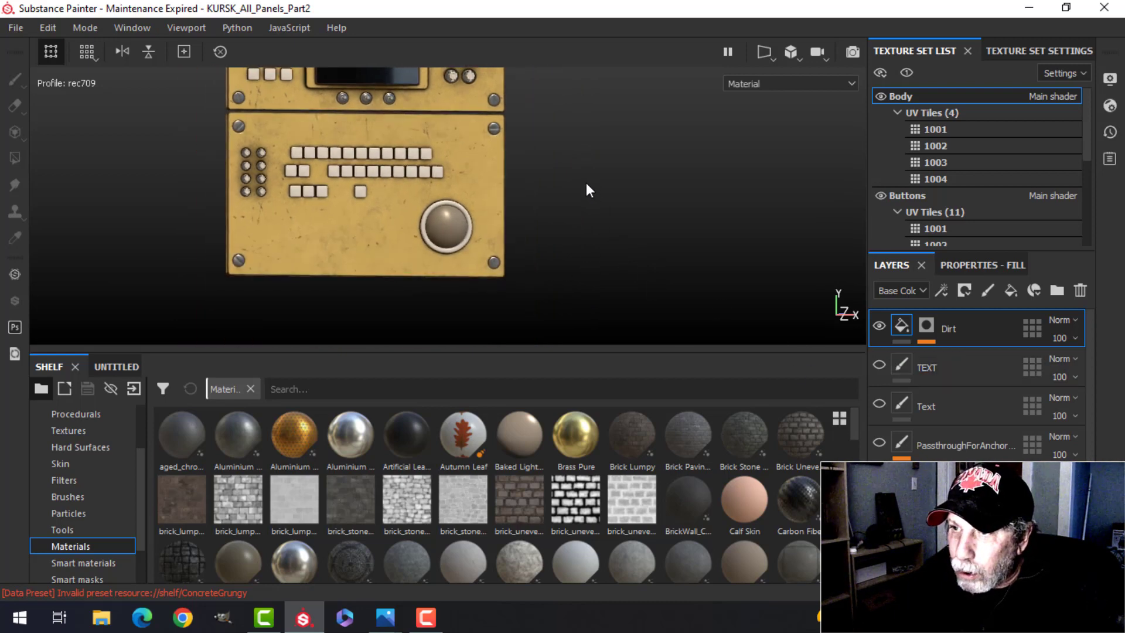
scroll(578, 186, "up", 3)
middle_click_drag(588, 147, 630, 231)
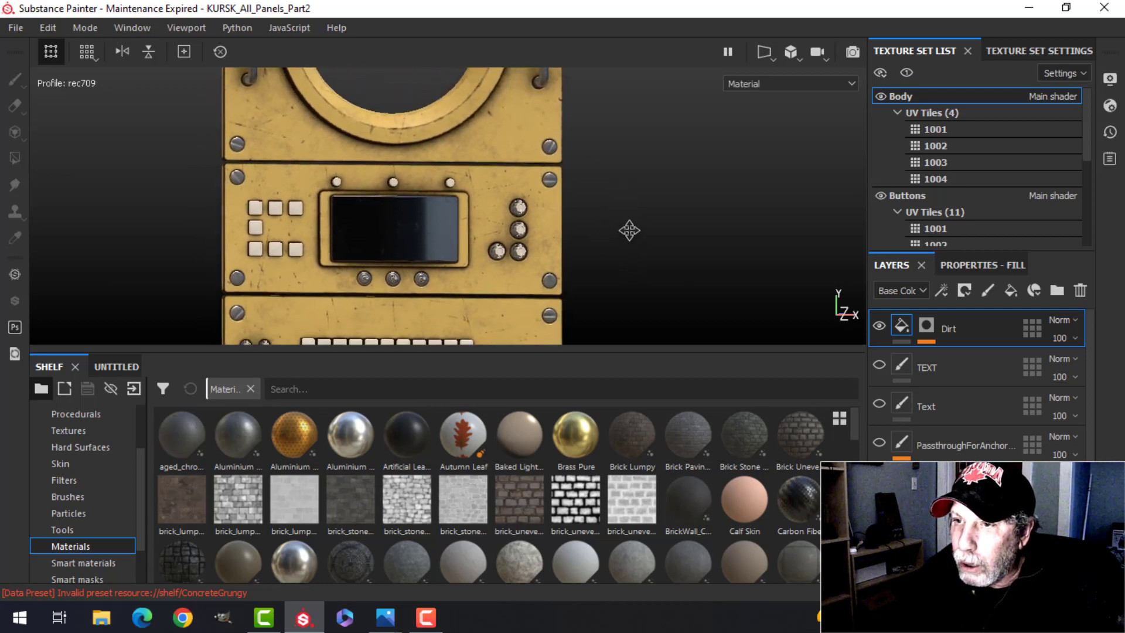
scroll(650, 229, "up", 2)
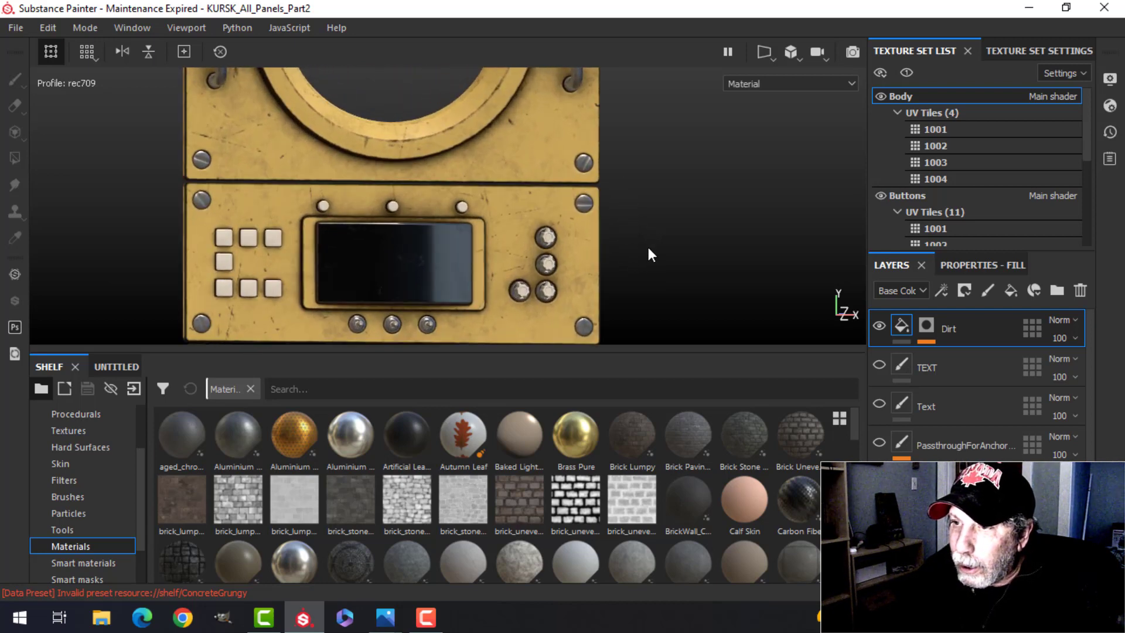
mouse_move(660, 256)
left_mouse_down("alt")
mouse_move(643, 246)
mouse_move(678, 248)
left_mouse_up("alt")
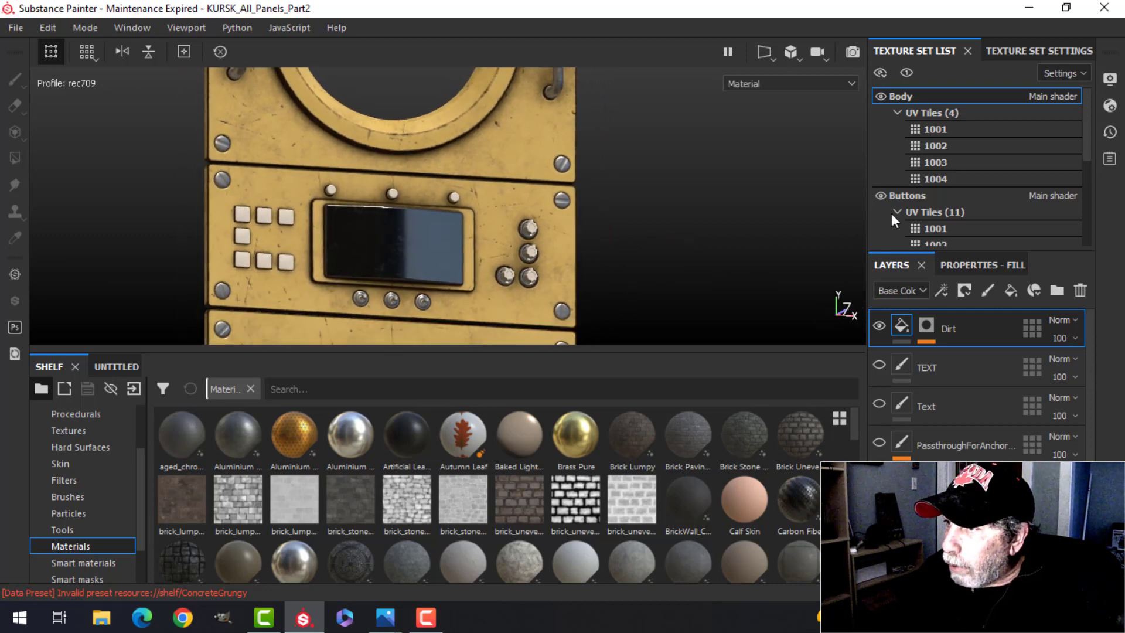
- In the Buttons texture set, search the materials for "pla" and add Plastic Matte Pure as a layer between dirt and trackball
left_click(904, 195)
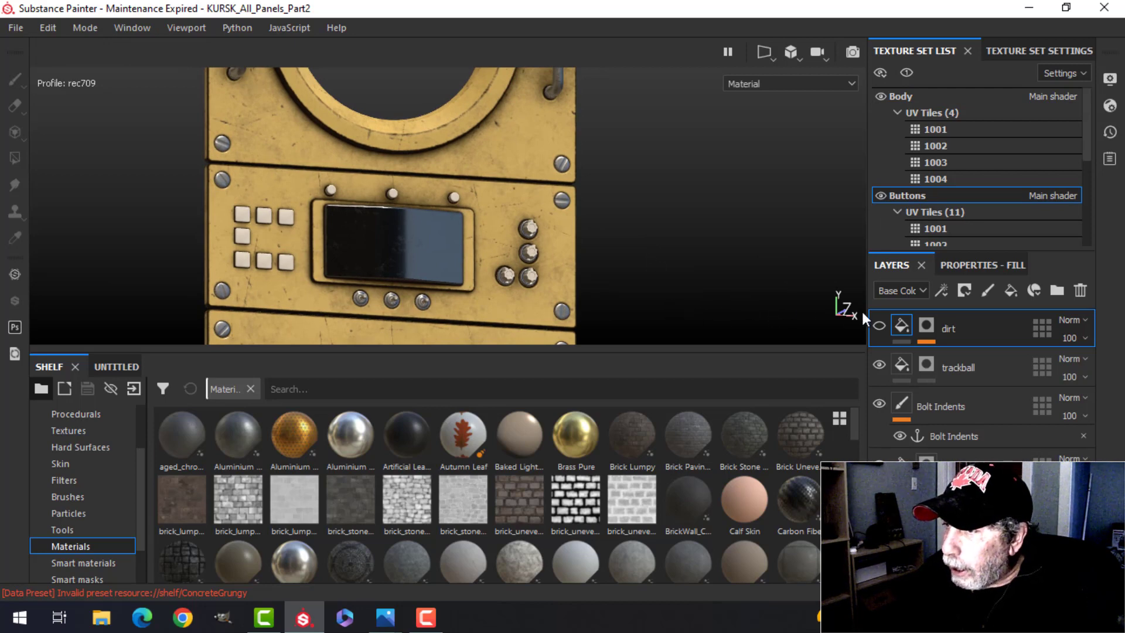
mouse_move(640, 275)
left_mouse_down("alt")
mouse_move(635, 253)
mouse_move(658, 264)
left_mouse_up("alt")
scroll(662, 273, "up", 4)
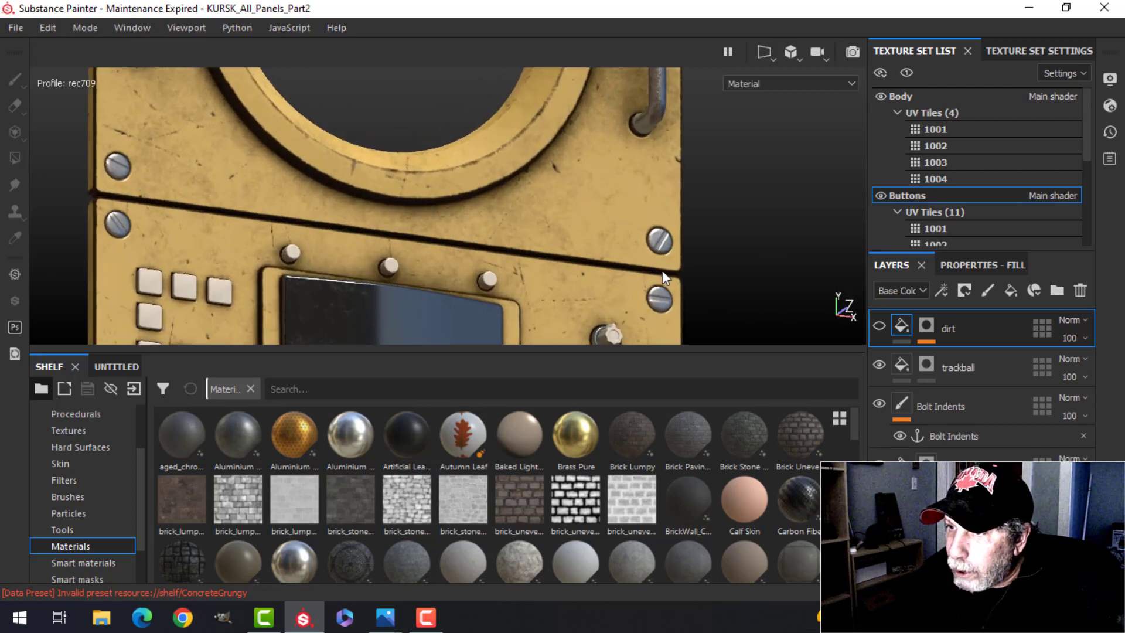
middle_click_drag(664, 272, 567, 139, "alt")
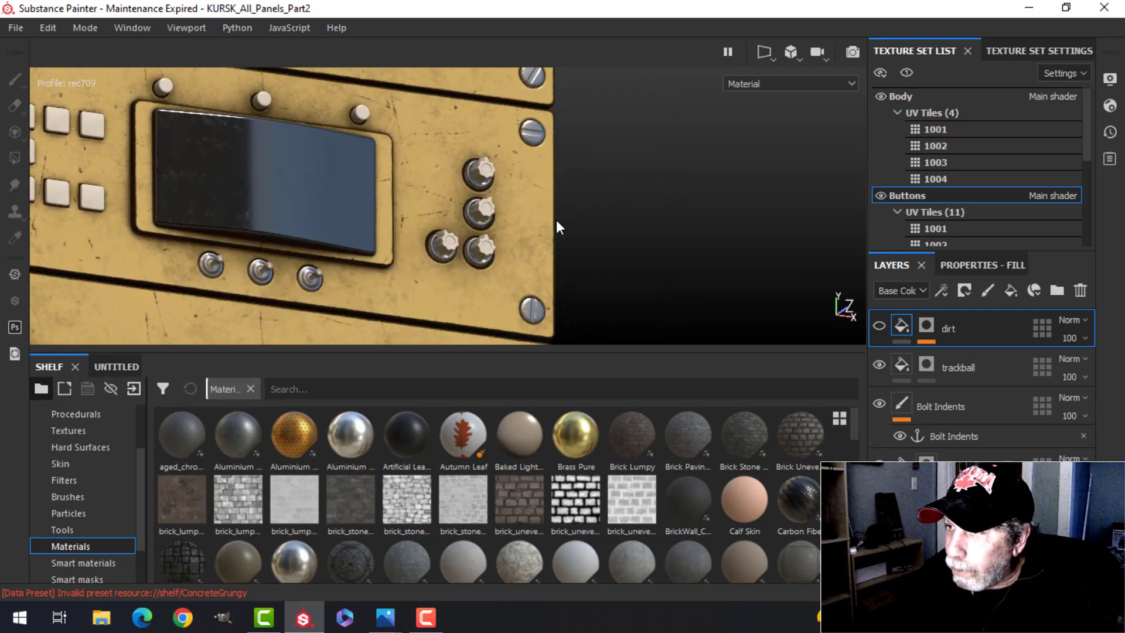
left_click_drag(662, 230, 621, 243, "alt")
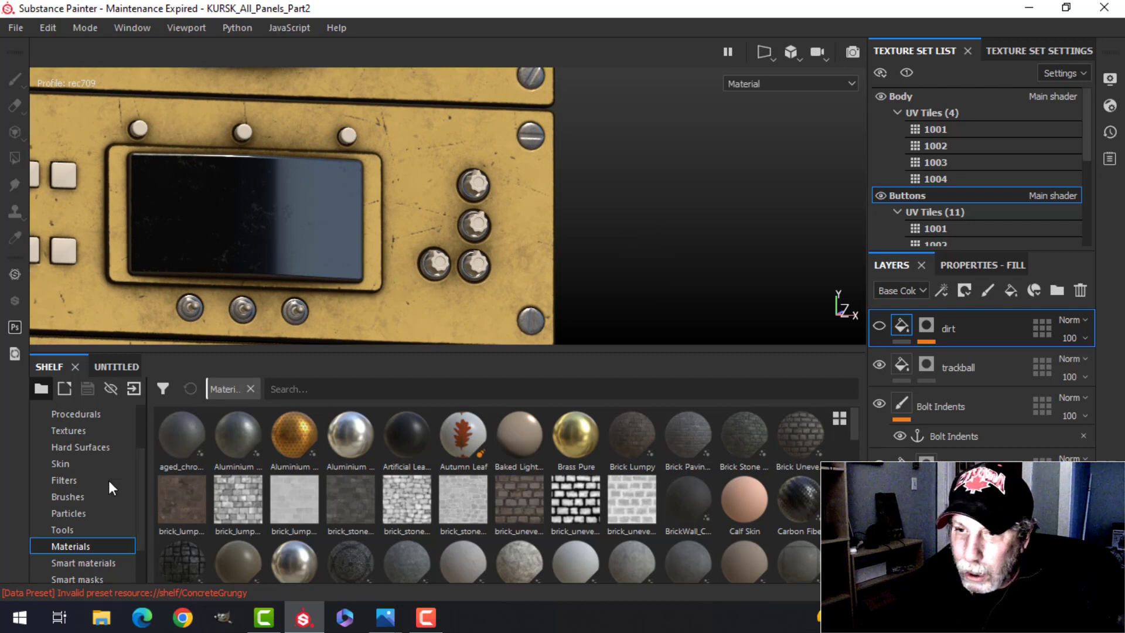
left_click(345, 389)
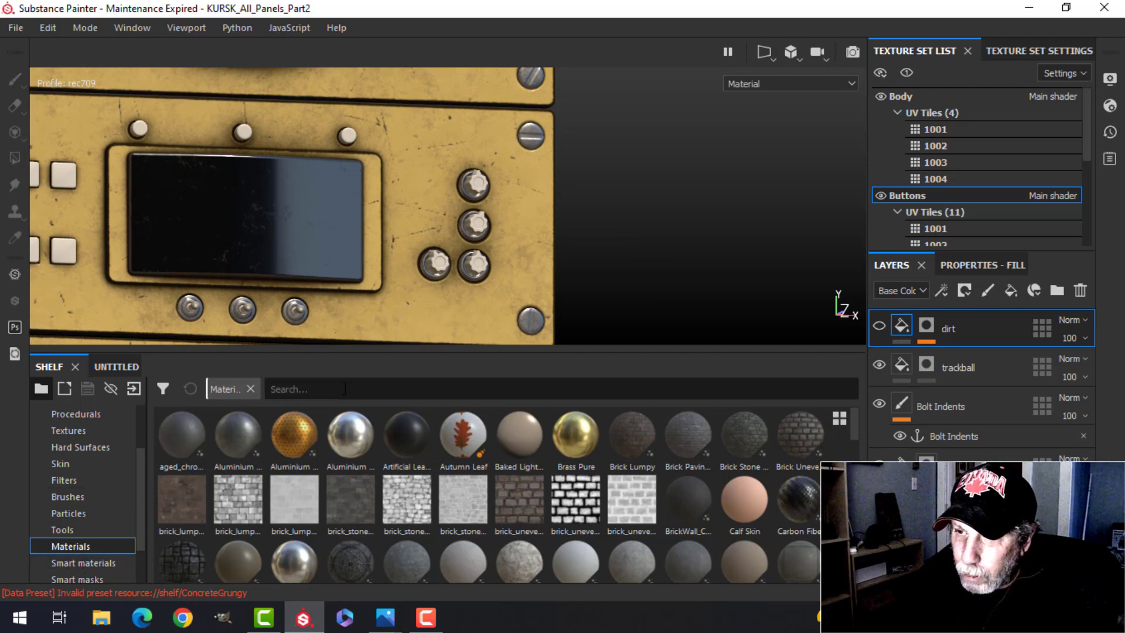
type("pla")
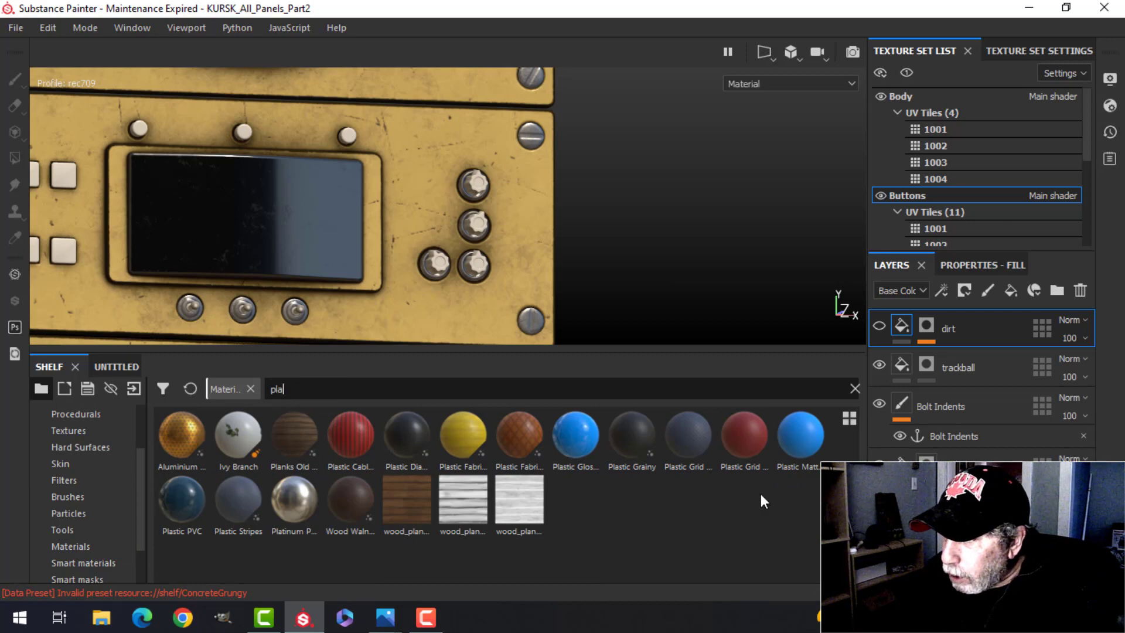
left_click_drag(809, 440, 942, 350)
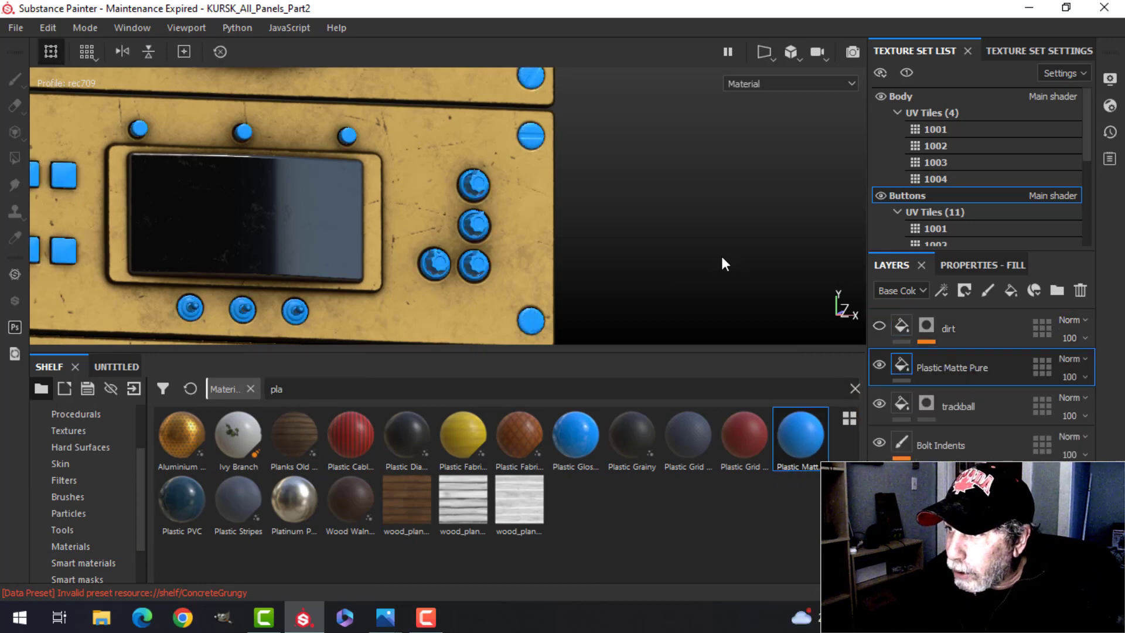
- Set the Plastic Matte Pure layer's base color to near-black RGB 0.024 and slightly lower its roughness
scroll(625, 244, "up", 3)
left_click_drag(625, 244, 605, 215, "alt")
middle_click_drag(475, 235, 487, 245, "alt")
middle_click_drag(627, 279, 630, 202, "alt")
left_click_drag(630, 202, 618, 226, "alt")
left_click(953, 270)
scroll(918, 527, "down", 4)
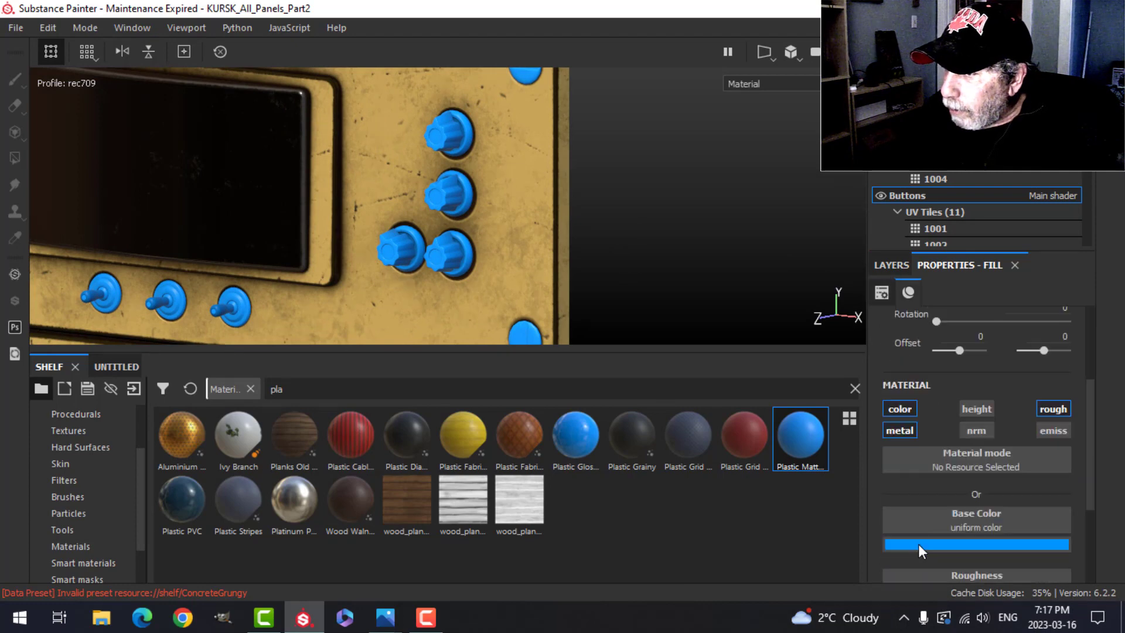
left_click(937, 495)
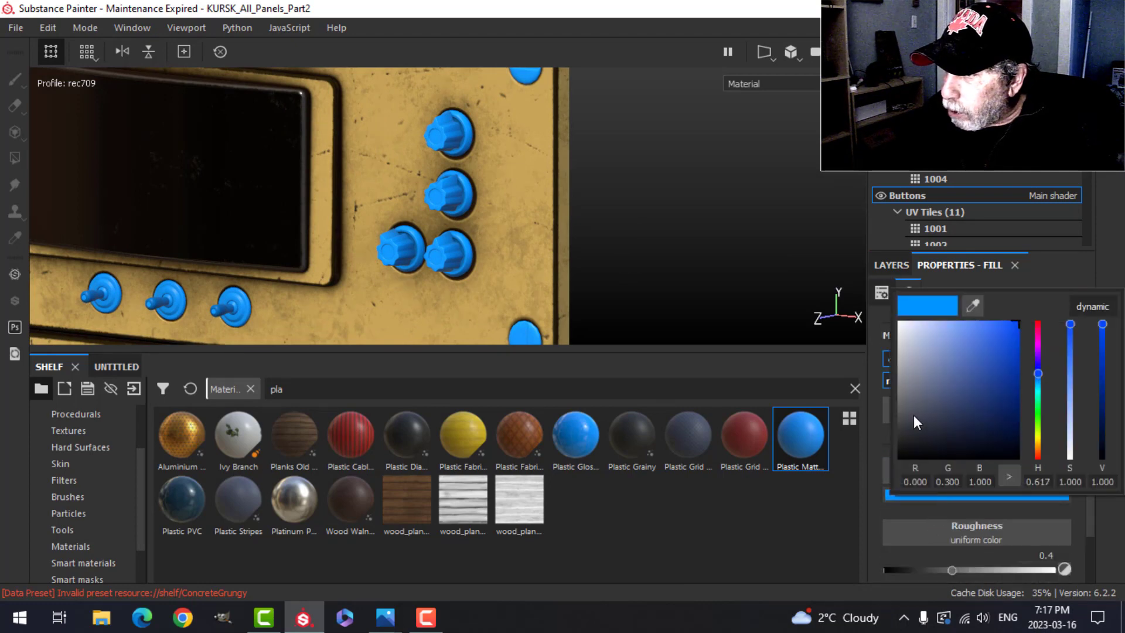
left_click_drag(913, 416, 898, 434)
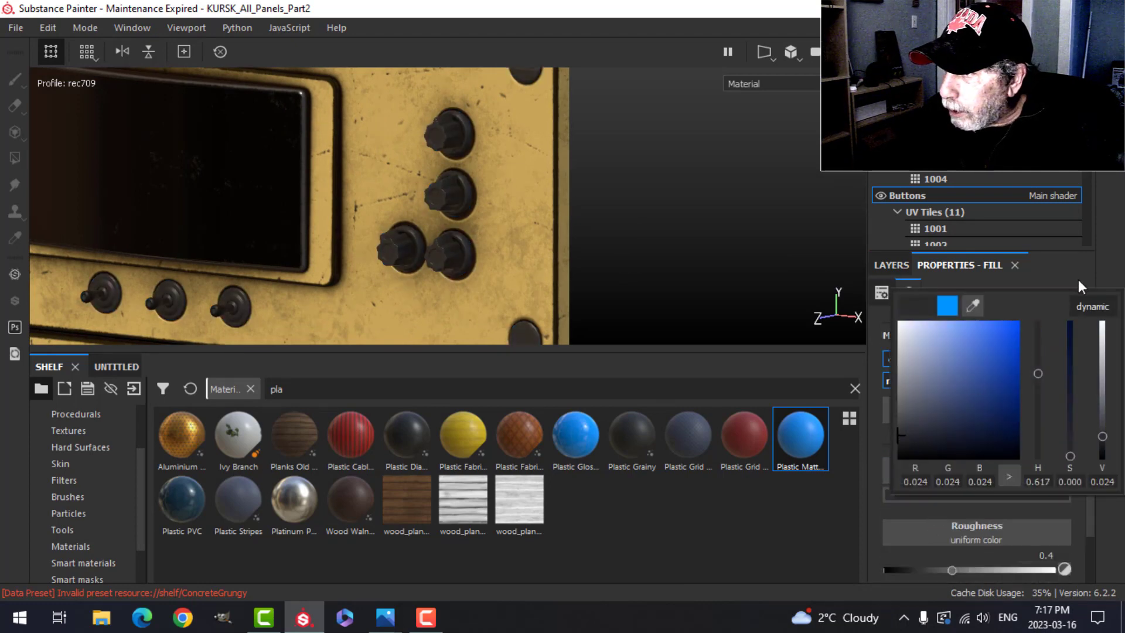
scroll(944, 445, "down", 2)
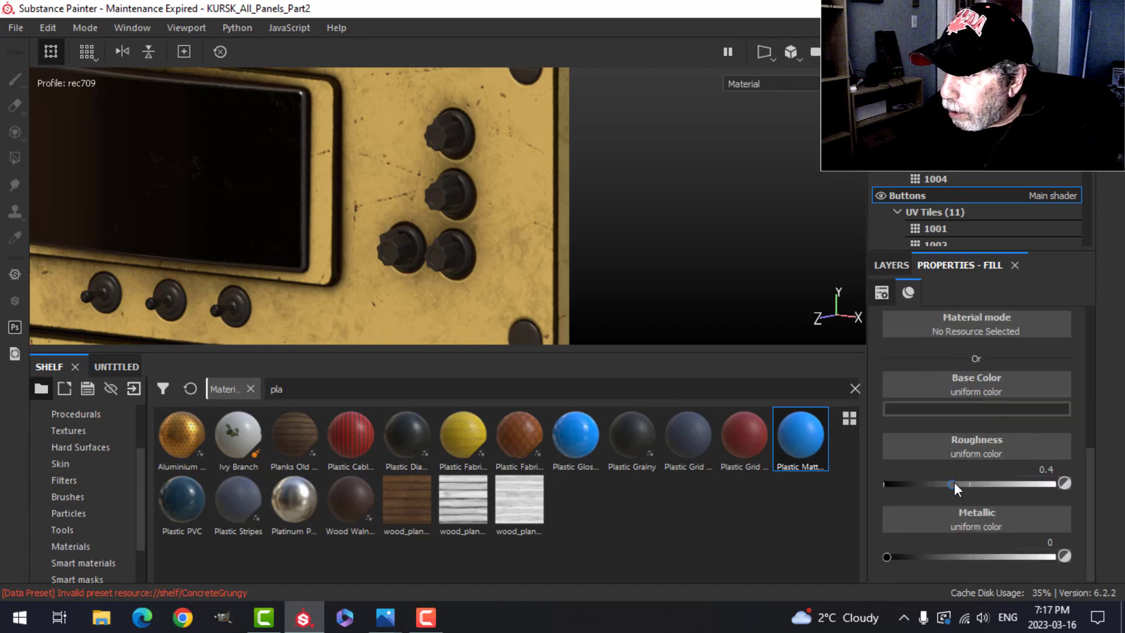
left_click_drag(937, 484, 936, 484)
- Rename the Plastic Matte Pure layer as "Black Plastic"
mouse_move(713, 274)
left_mouse_down("alt")
mouse_move(660, 261)
mouse_move(711, 263)
left_mouse_up("alt")
left_click(885, 269)
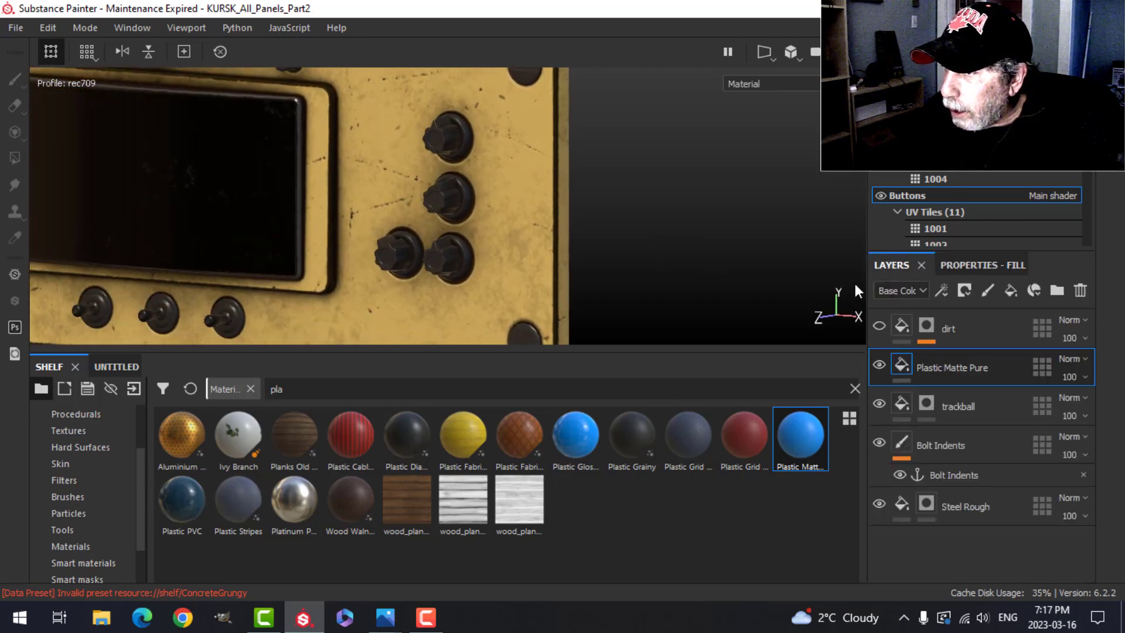
double_click(955, 370)
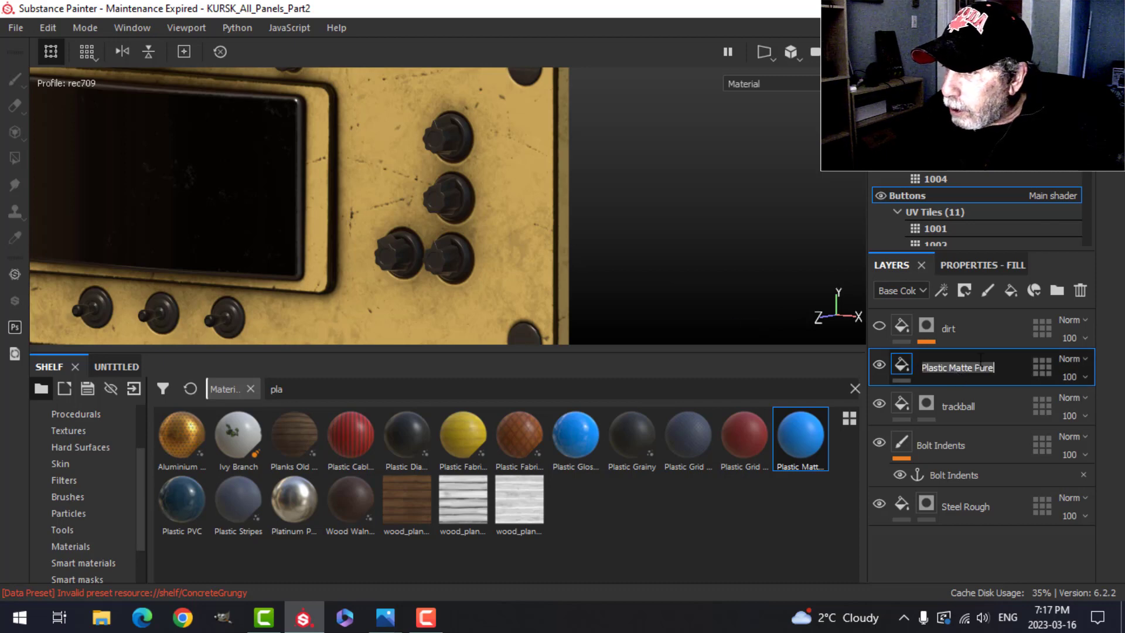
type("Black Plastic")
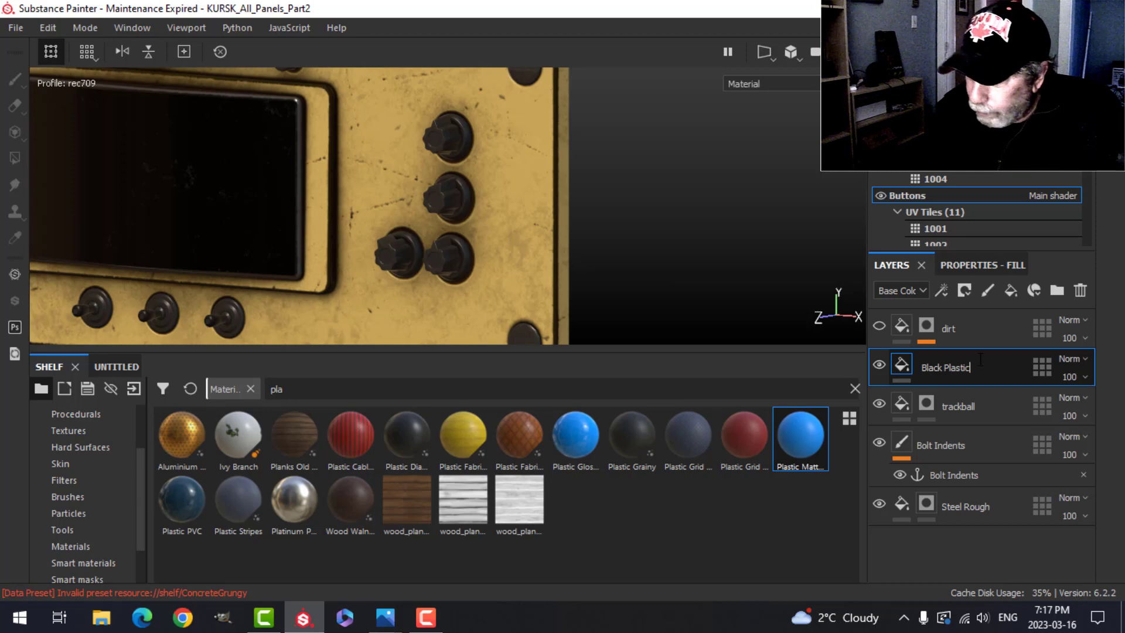
key("Return")
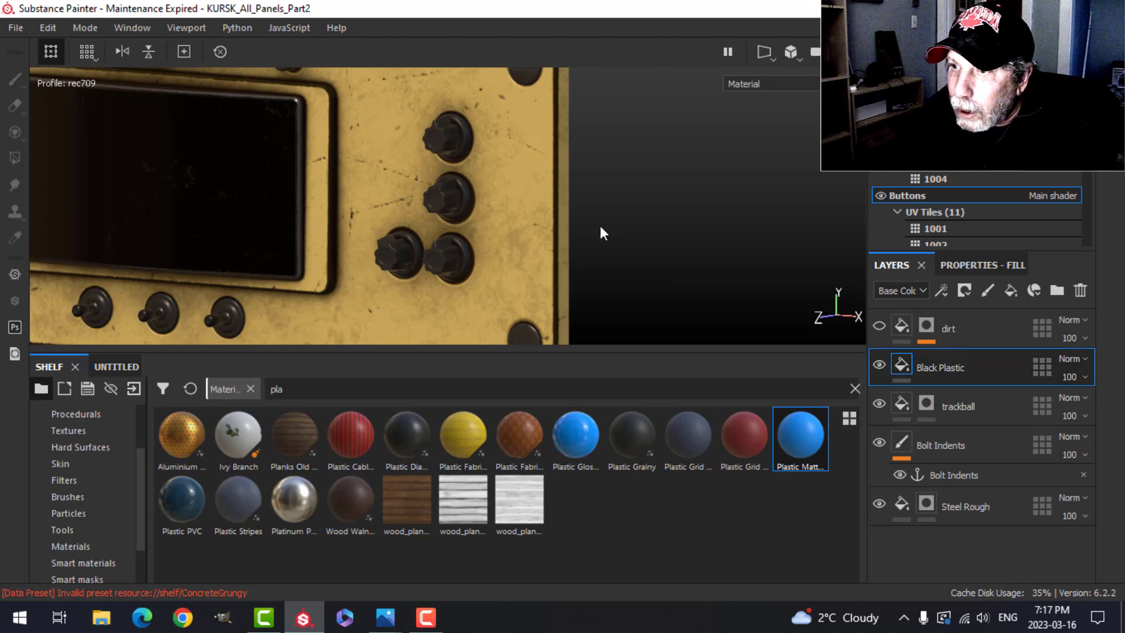
- Add a black mask to the Black Plastic layer
middle_click_drag(592, 273, 599, 237)
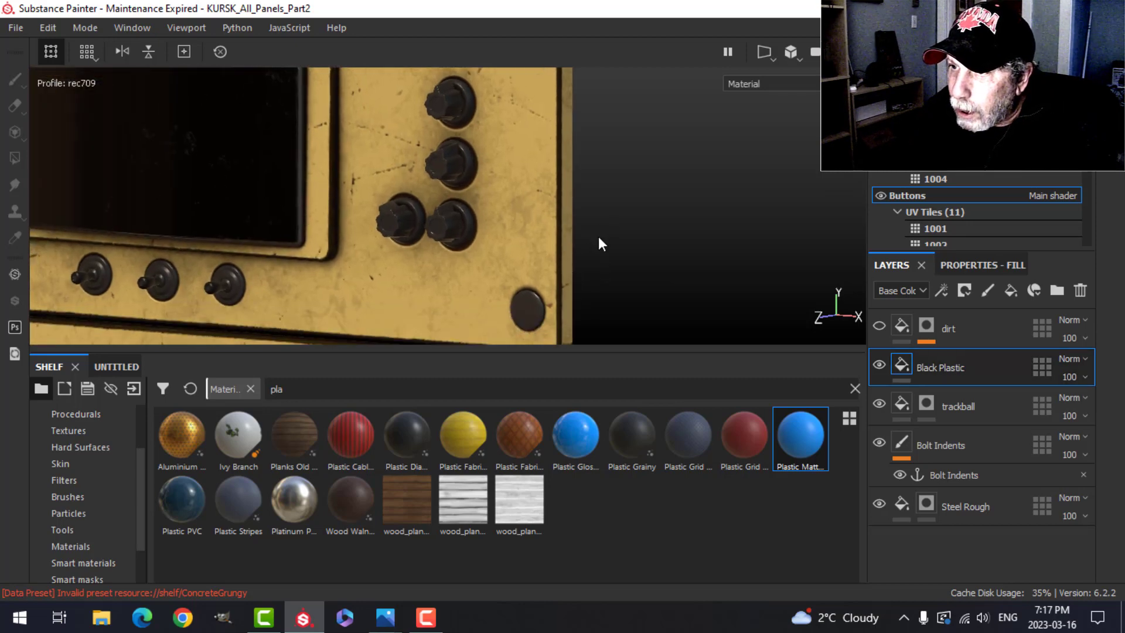
left_click_drag(598, 236, 607, 240, "alt")
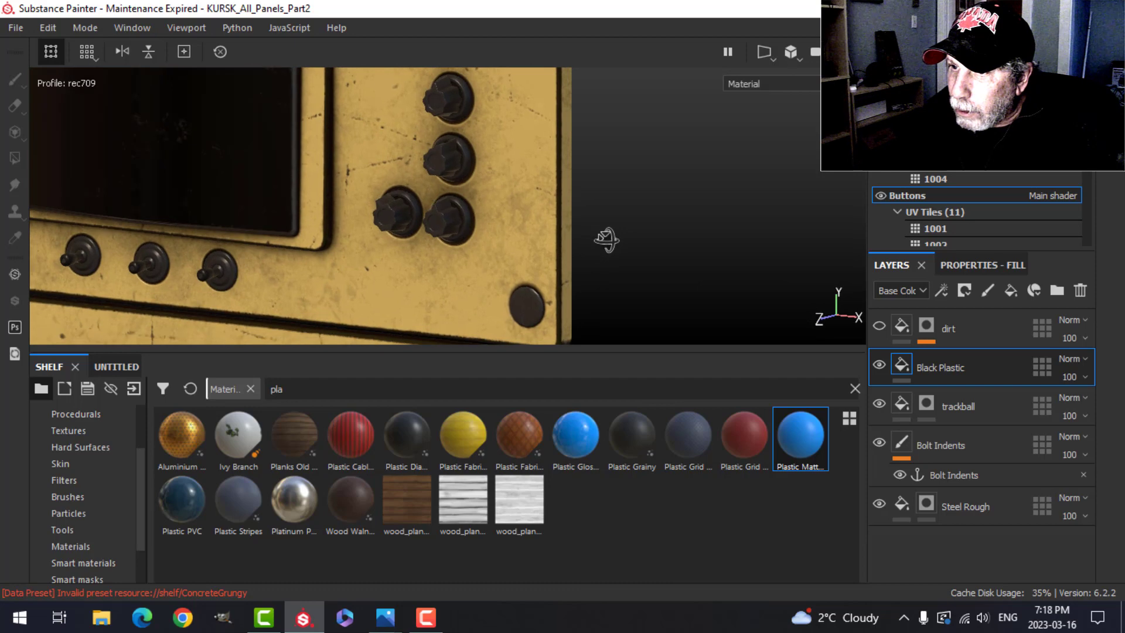
left_click(974, 265)
left_click(897, 266)
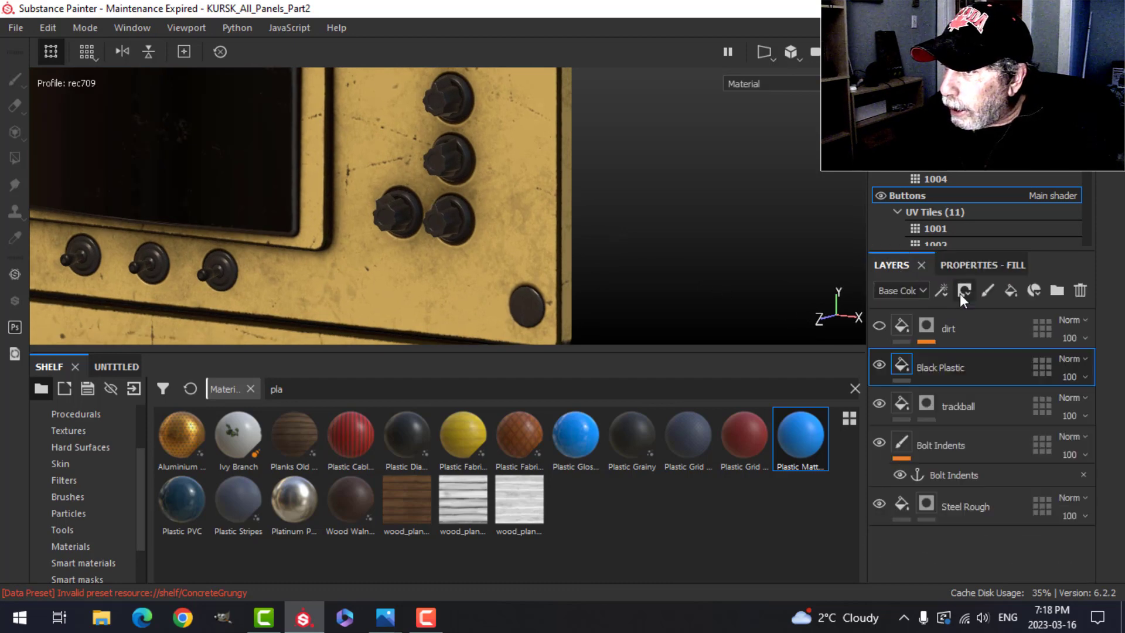
left_click(963, 290)
key("Escape")
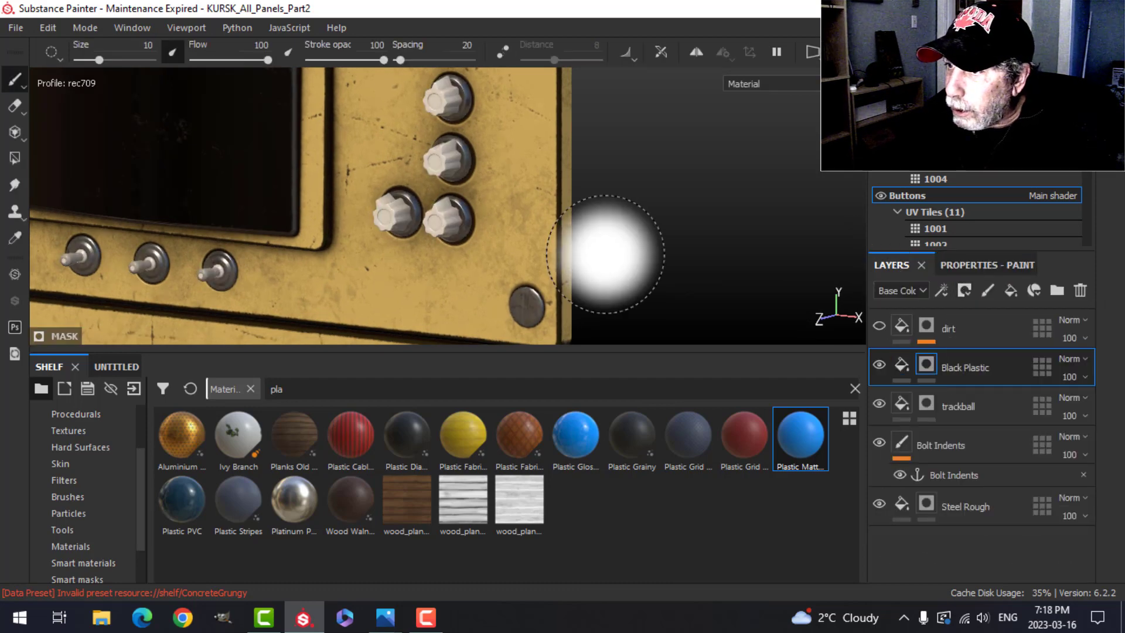
- Using Polygon Fill in mesh mode, fill the four fluted knobs beside the small screen into the Black Plastic mask
left_click_drag(649, 255, 622, 229, "alt")
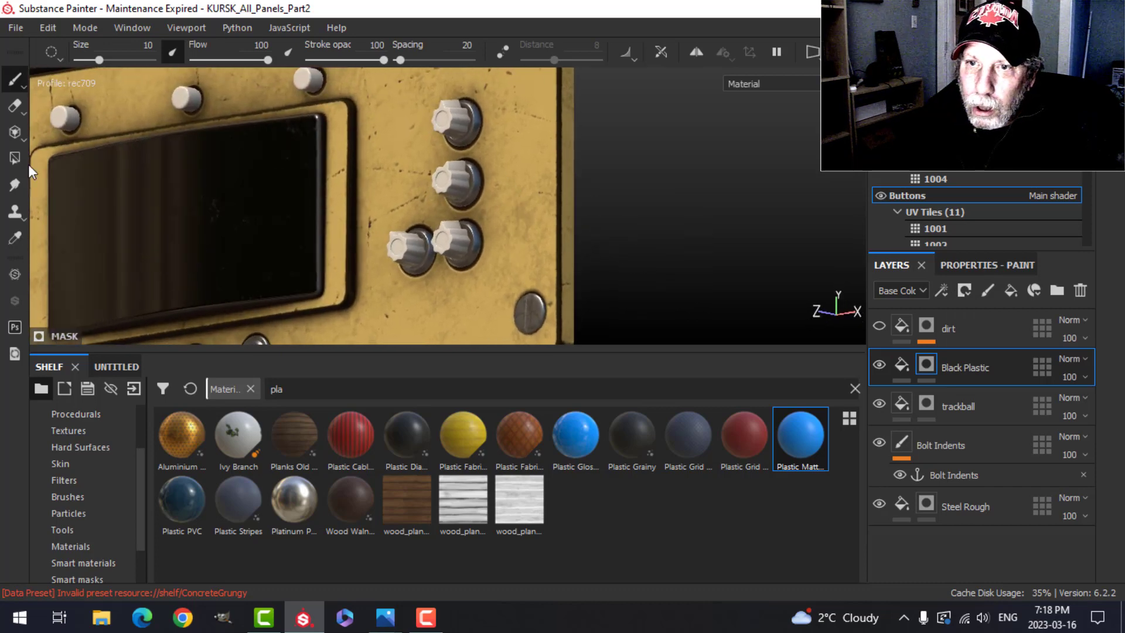
left_click(16, 162)
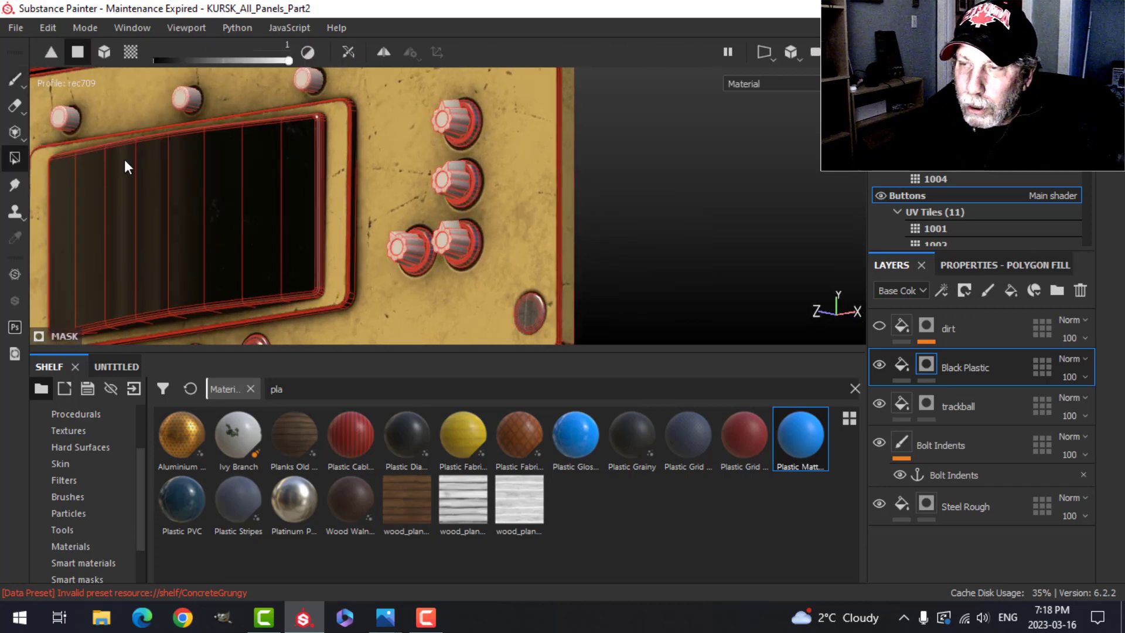
left_click(996, 265)
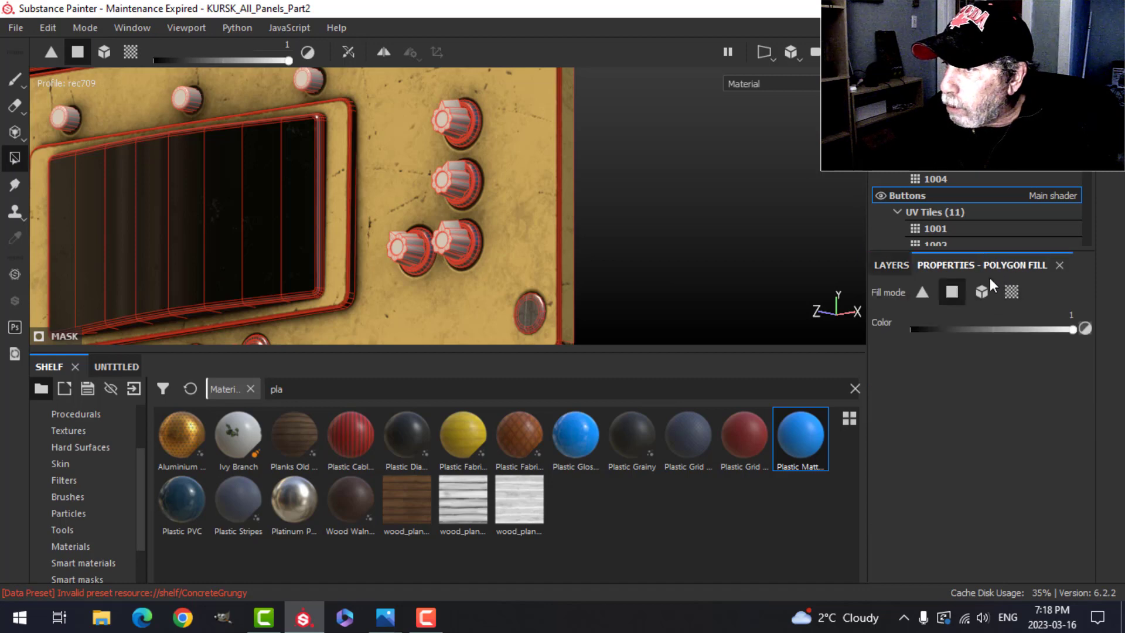
left_click(982, 292)
left_click(417, 244)
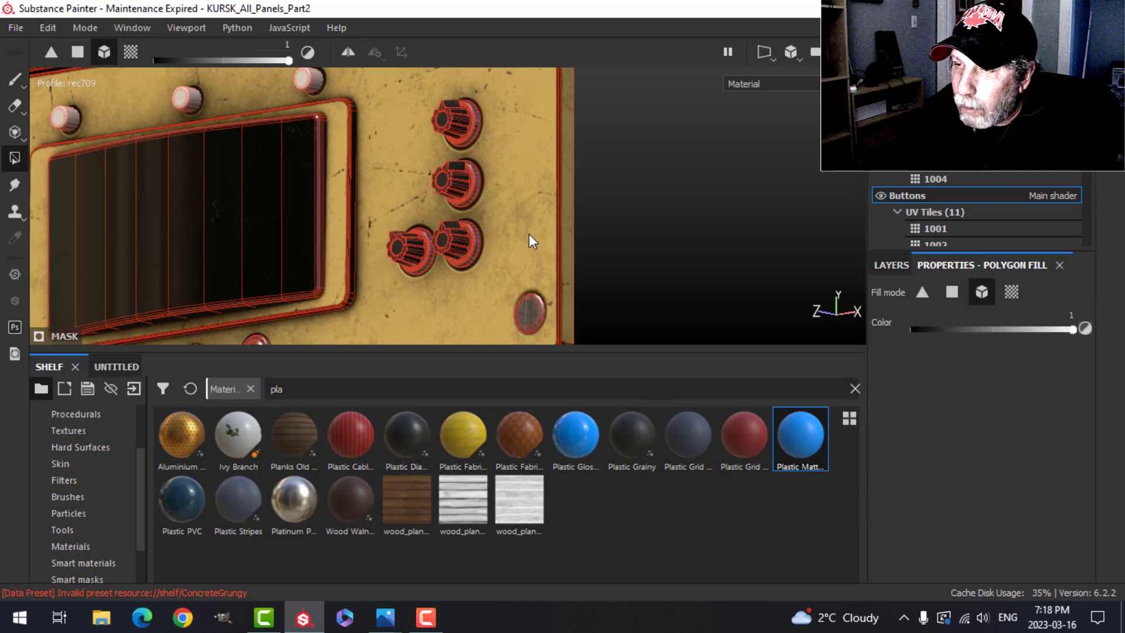
- Fill the three toggle switch levers below the small screen into the Black Plastic mask
scroll(528, 233, "down", 2)
middle_click_drag(441, 240, 543, 142, "alt")
scroll(446, 182, "up", 5)
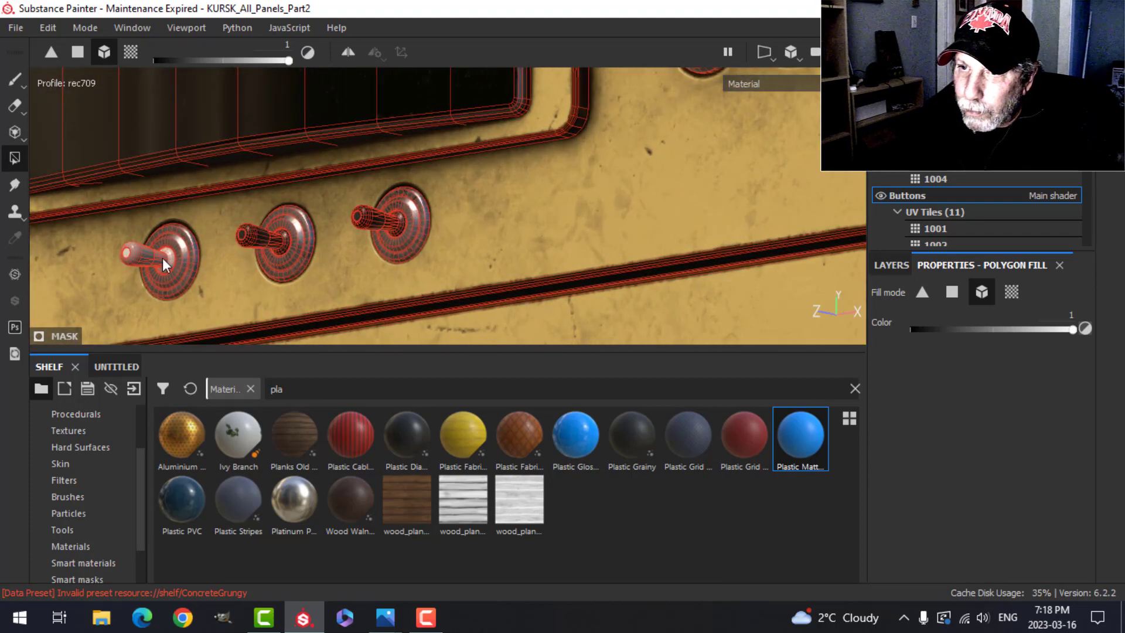
left_click(144, 256)
- Fill the seven square buttons and the three small knobs above the screen into the Black Plastic mask
scroll(264, 247, "down", 2)
middle_click_drag(206, 246, 291, 283, "alt")
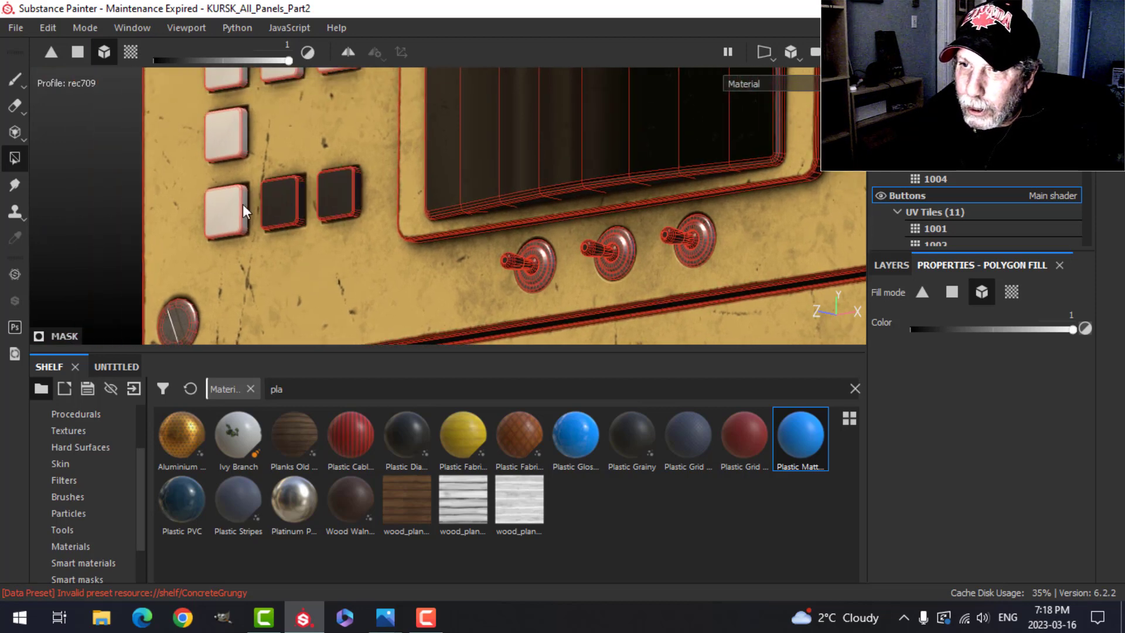
scroll(329, 157, "down", 2)
middle_click_drag(309, 134, 316, 257, "alt")
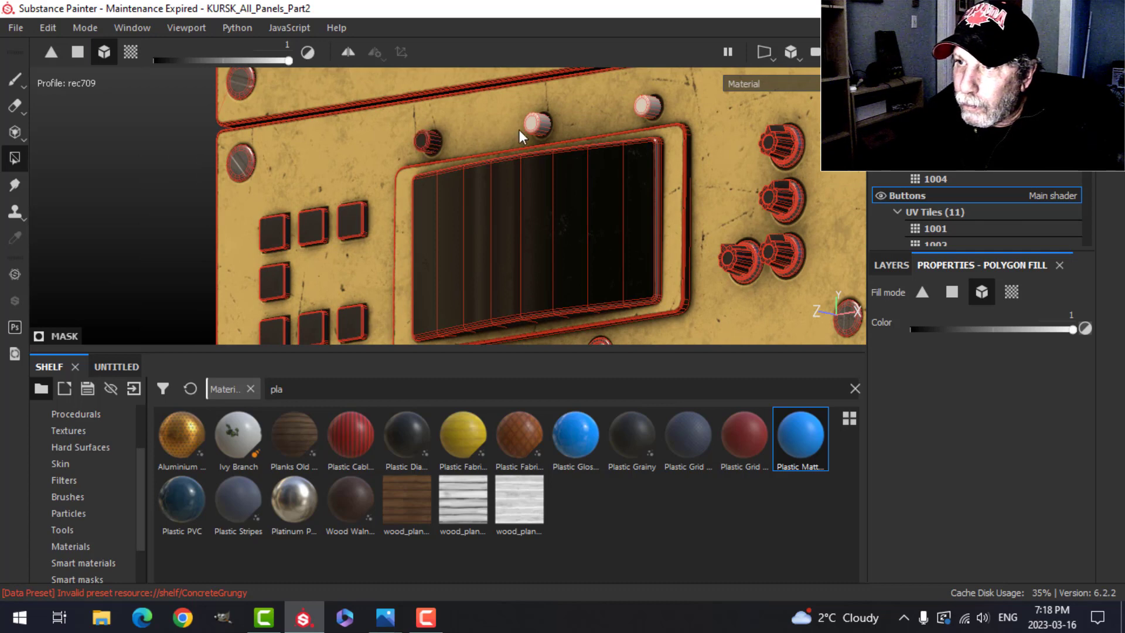
scroll(609, 153, "down", 2)
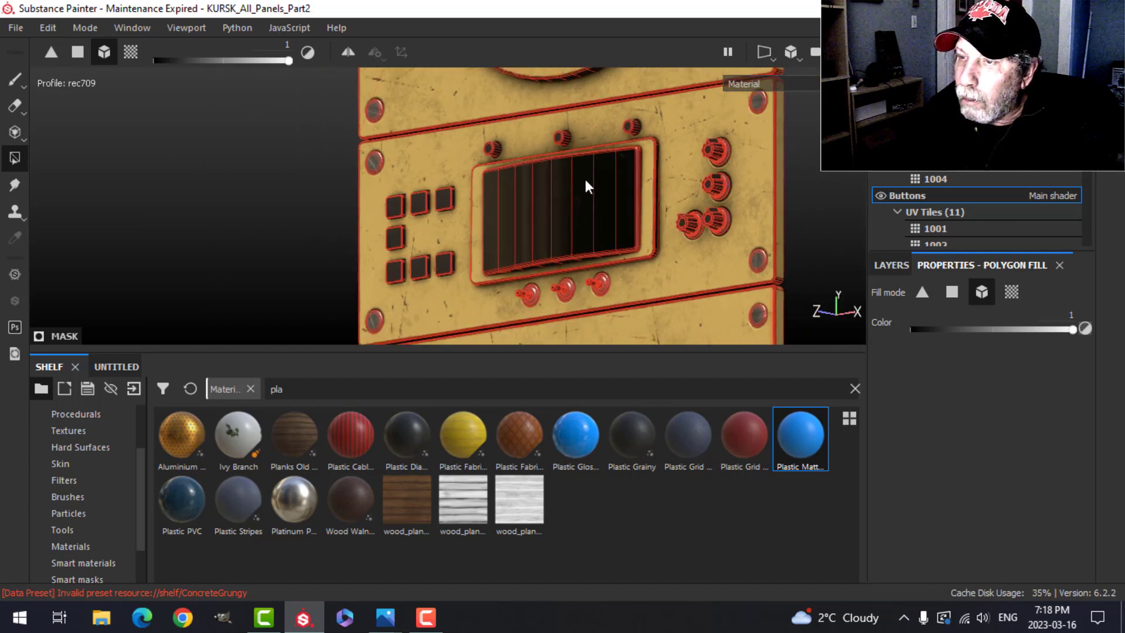
- Fill the eight fluted knobs beside the keypad on the trackball panel into the Black Plastic mask
scroll(586, 180, "down", 1)
middle_click_drag(577, 205, 552, 59, "alt")
scroll(475, 179, "up", 2)
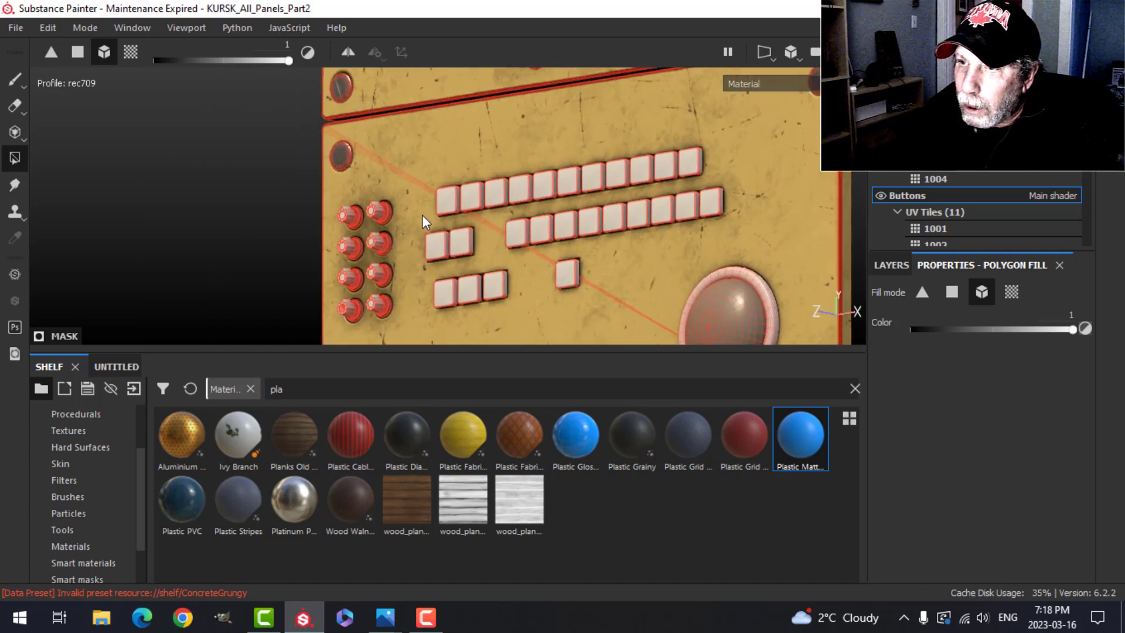
middle_click_drag(410, 224, 433, 158, "alt")
scroll(434, 164, "up", 1)
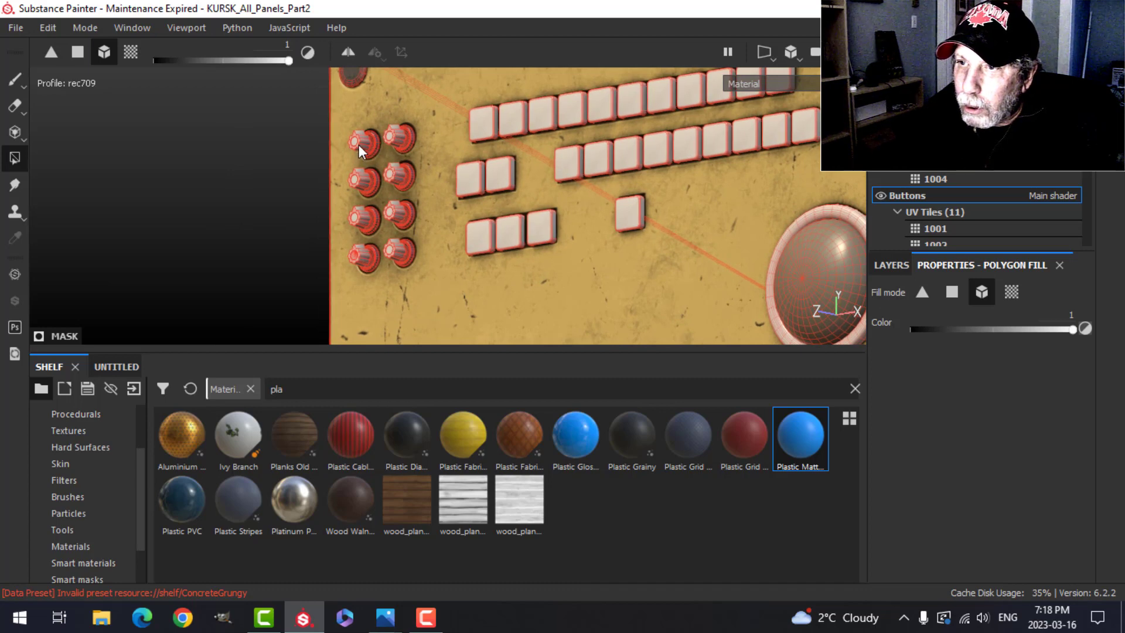
left_click(360, 148)
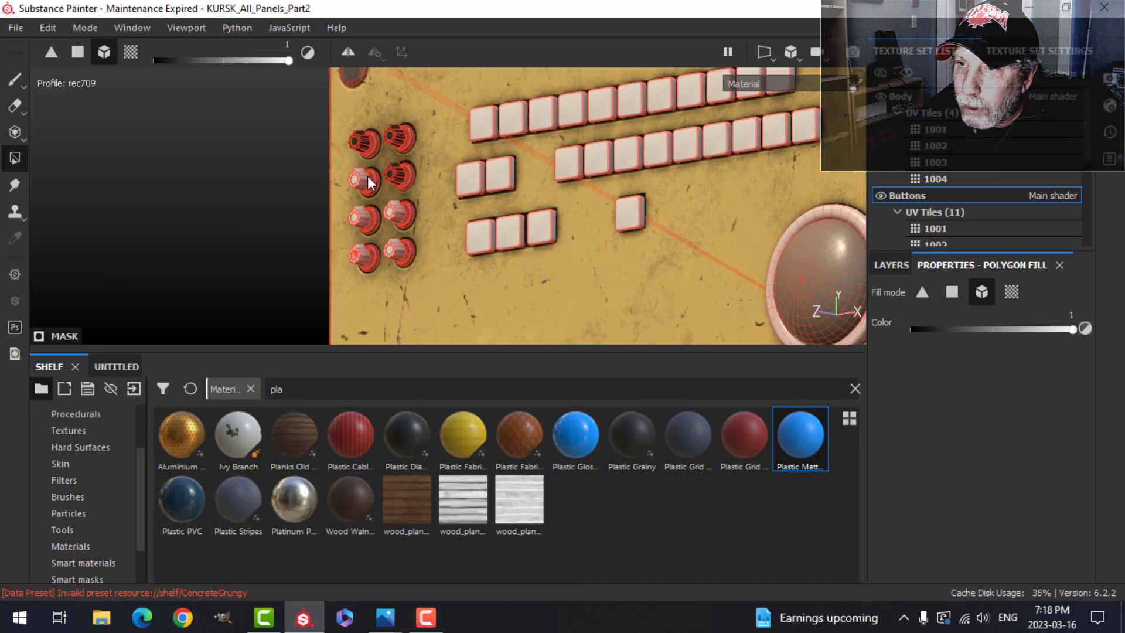
- Fill all the square keypad buttons and the trackball's surrounding ring into the Black Plastic mask
left_click(479, 236)
mouse_move(513, 237)
left_mouse_down()
mouse_move(824, 212)
mouse_move(723, 130)
left_mouse_up()
left_click_drag(586, 156, 527, 115)
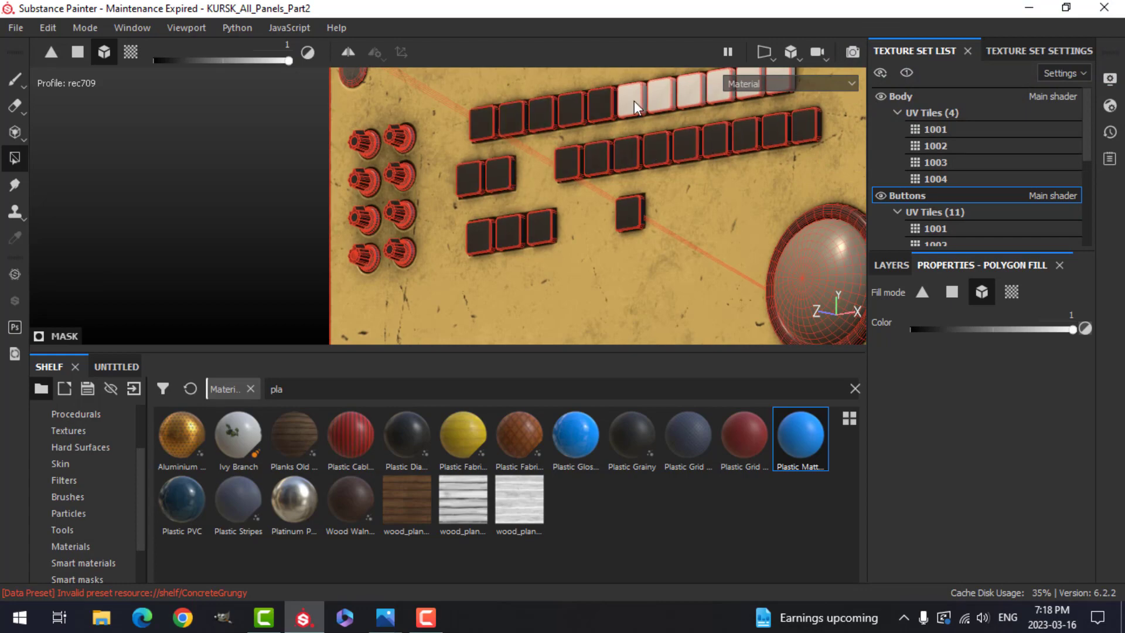
left_click_drag(633, 101, 693, 91)
middle_click_drag(724, 79, 634, 213, "alt")
left_click_drag(634, 213, 688, 208)
- Fill the first bank of eight square buttons on the round-dial panel into the Black Plastic mask
scroll(547, 262, "down", 5)
middle_click_drag(547, 262, 545, 340, "alt")
middle_click_drag(539, 189, 532, 333, "alt")
scroll(532, 332, "up", 5)
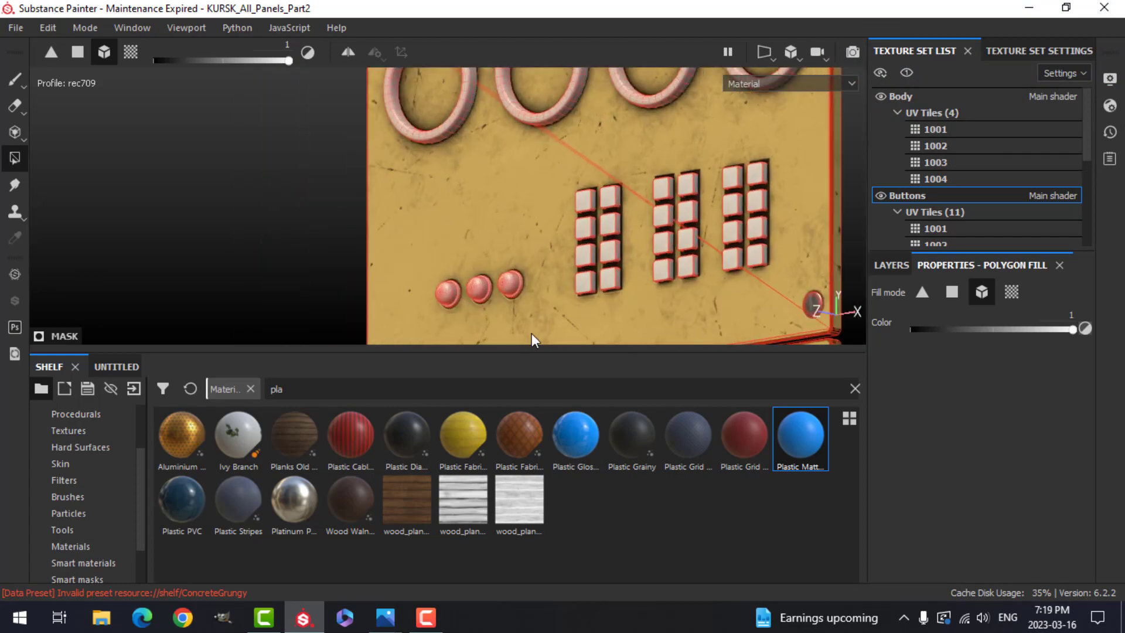
scroll(531, 329, "up", 5)
left_click_drag(490, 255, 299, 265)
mouse_move(700, 235)
left_mouse_down()
mouse_move(778, 147)
mouse_move(703, 85)
left_mouse_up()
scroll(744, 79, "down", 2)
middle_click_drag(750, 79, 739, 262, "alt")
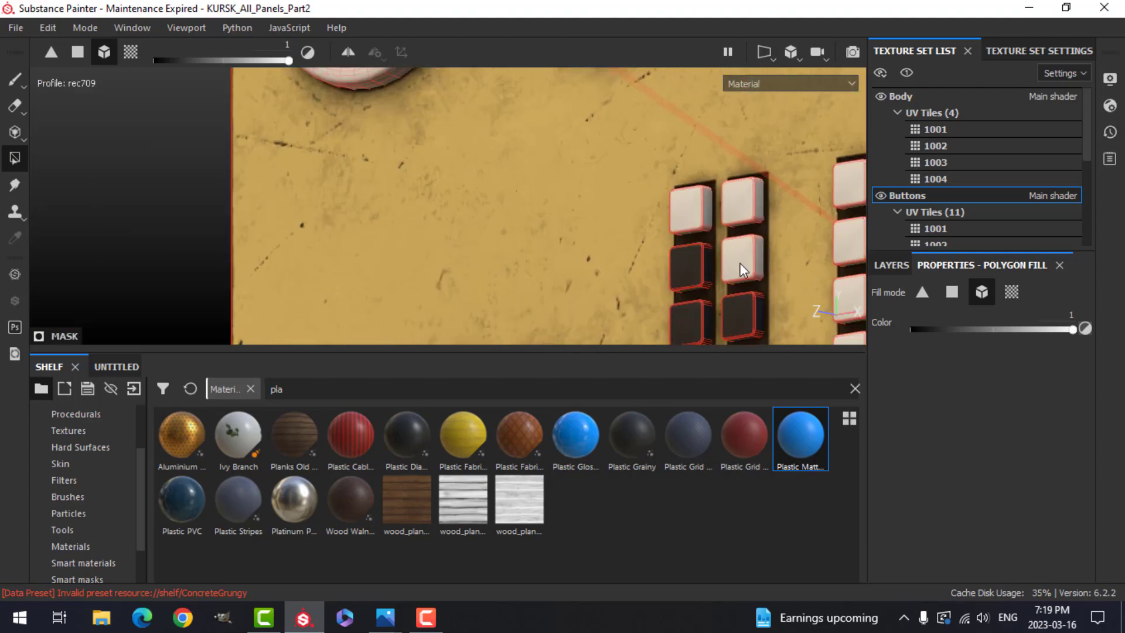
left_click_drag(740, 262, 697, 206)
- Fill the other two banks of square buttons and the round dial rings into the Black Plastic mask
middle_click_drag(761, 273, 550, 272, "alt")
mouse_move(644, 183)
left_mouse_down()
mouse_move(643, 296)
mouse_move(691, 328)
left_mouse_up()
middle_click_drag(697, 322, 642, 198, "alt")
mouse_move(776, 202)
left_mouse_down()
mouse_move(780, 145)
mouse_move(732, 147)
left_mouse_up()
mouse_move(683, 199)
left_mouse_down()
mouse_move(735, 187)
mouse_move(414, 252)
left_mouse_up()
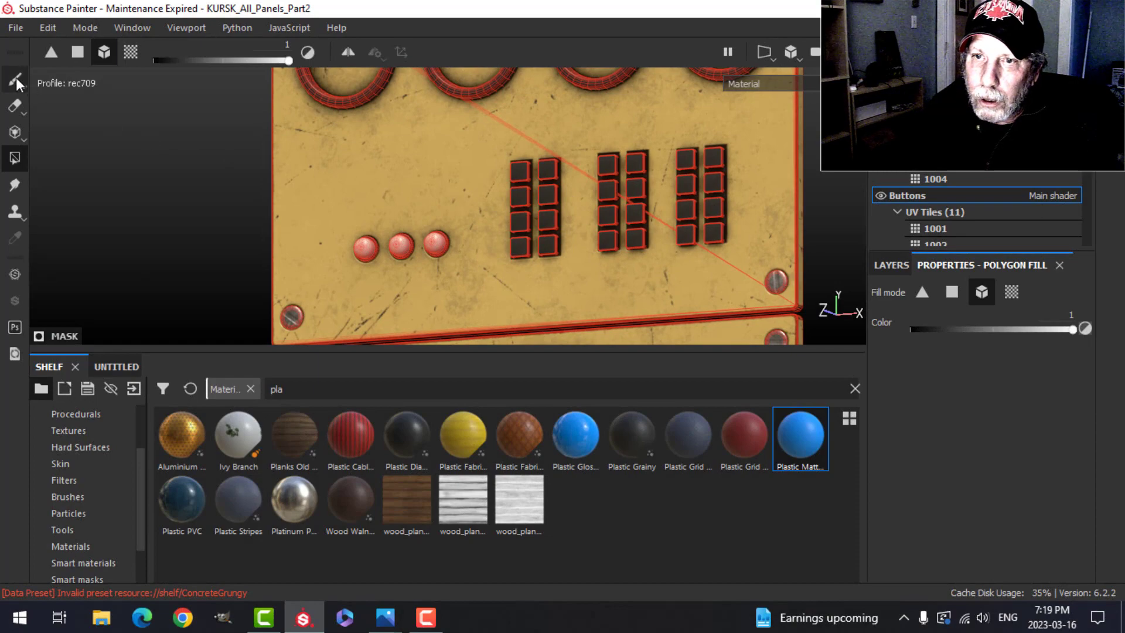
- Switch to the Paint tool to hide the wireframe and inspect the black buttons, knobs, switches and rings across the panels
left_click(14, 79)
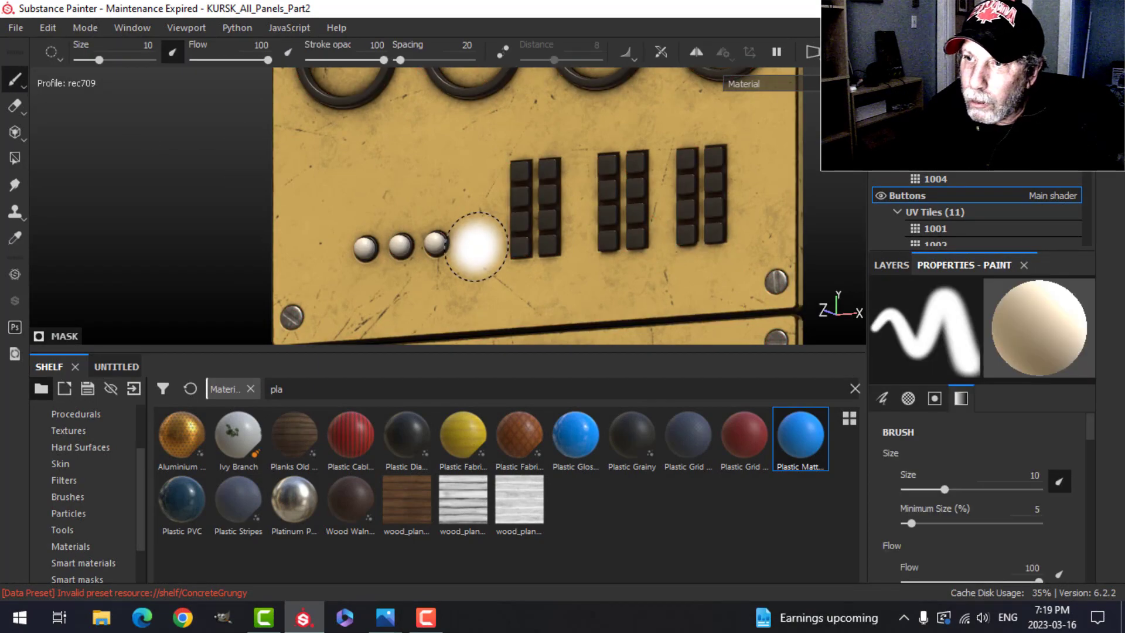
mouse_move(472, 244)
left_mouse_down("alt")
mouse_move(537, 240)
mouse_move(529, 188)
mouse_move(578, 170)
left_mouse_up("alt")
scroll(575, 243, "up", 5)
scroll(515, 188, "down", 8)
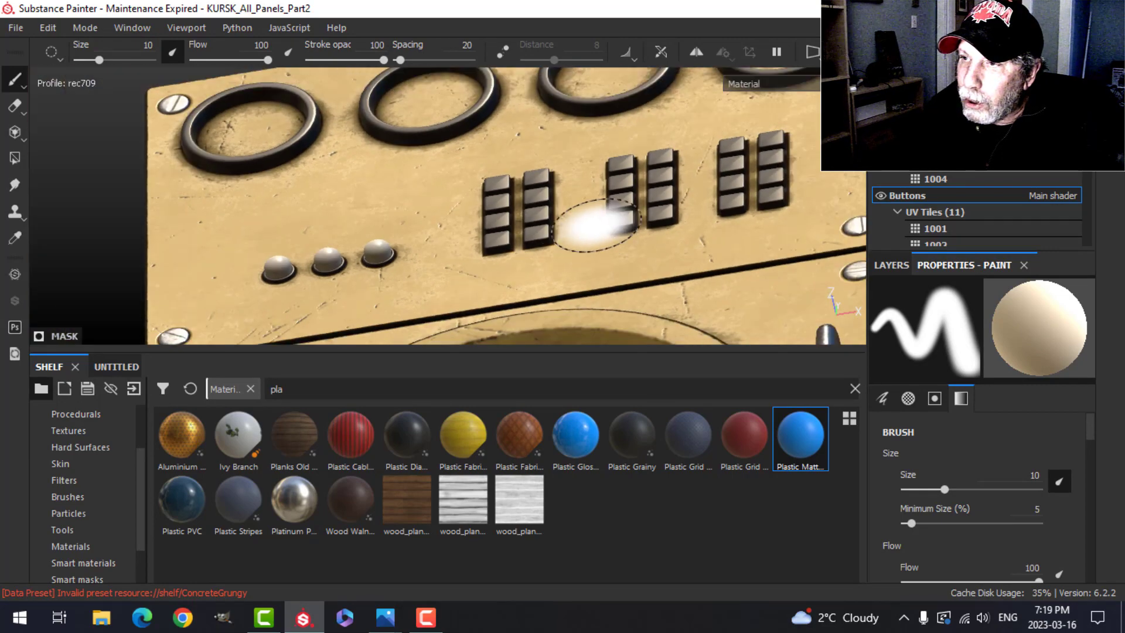
middle_click_drag(598, 226, 490, 118, "alt")
mouse_move(538, 181)
right_mouse_down("alt")
mouse_move(537, 195)
mouse_move(543, 157)
right_mouse_up("alt")
left_click_drag(544, 157, 563, 212, "alt")
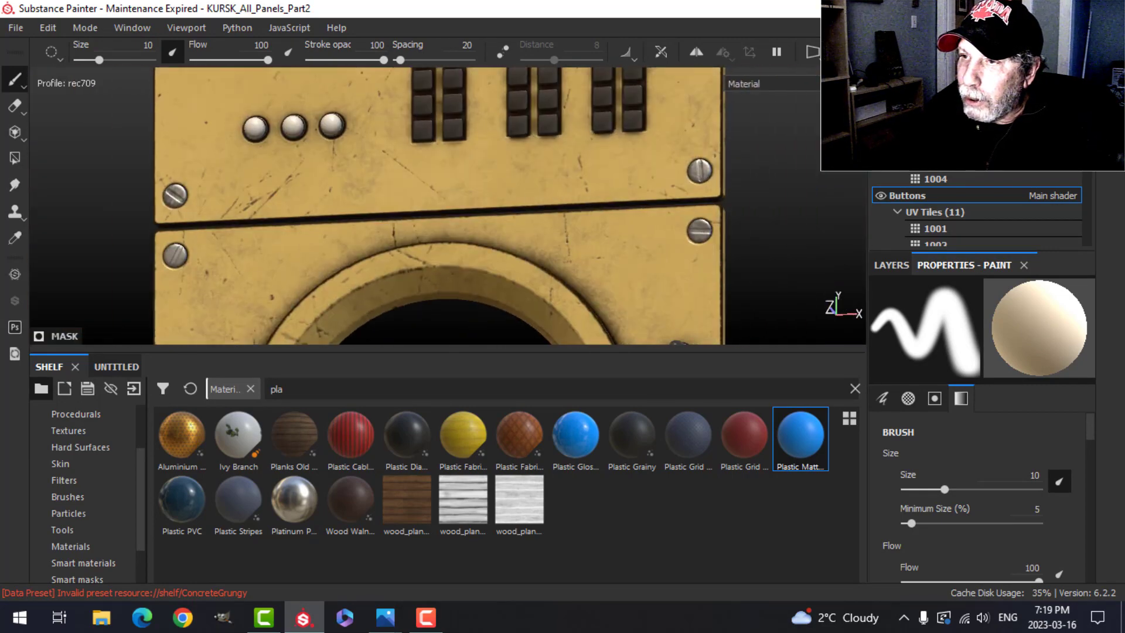
middle_click_drag(572, 184, 505, 103, "alt")
mouse_move(554, 243)
middle_mouse_down("alt")
mouse_move(525, 118)
mouse_move(534, 209)
mouse_move(548, 111)
middle_mouse_up("alt")
scroll(557, 153, "up", 4)
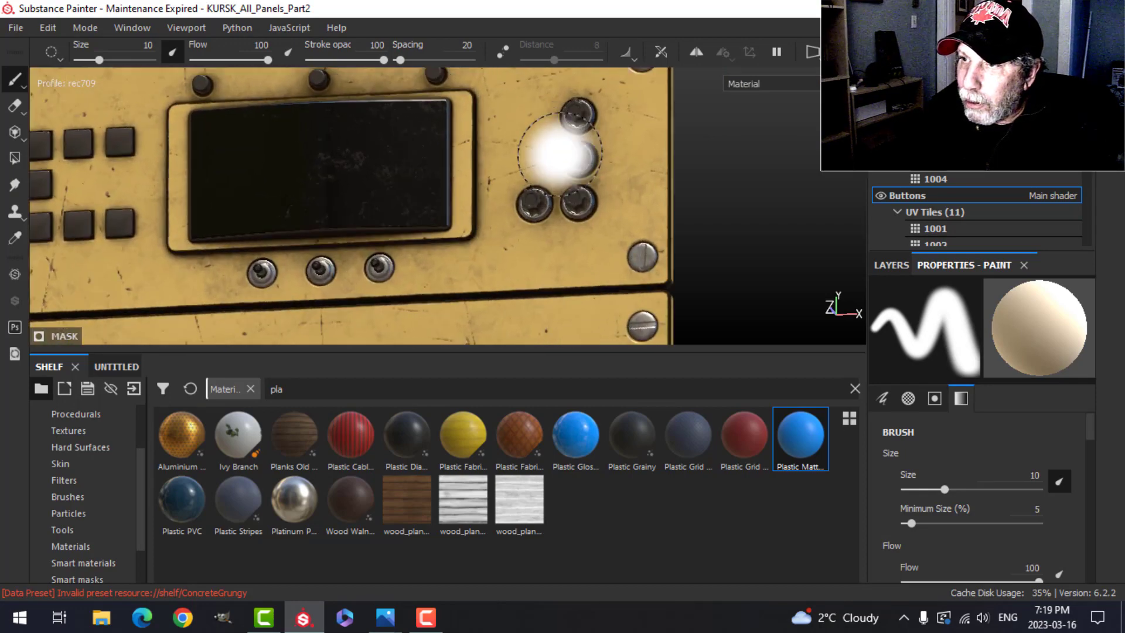
left_click_drag(585, 168, 507, 148, "alt")
middle_click_drag(507, 148, 522, 103, "alt")
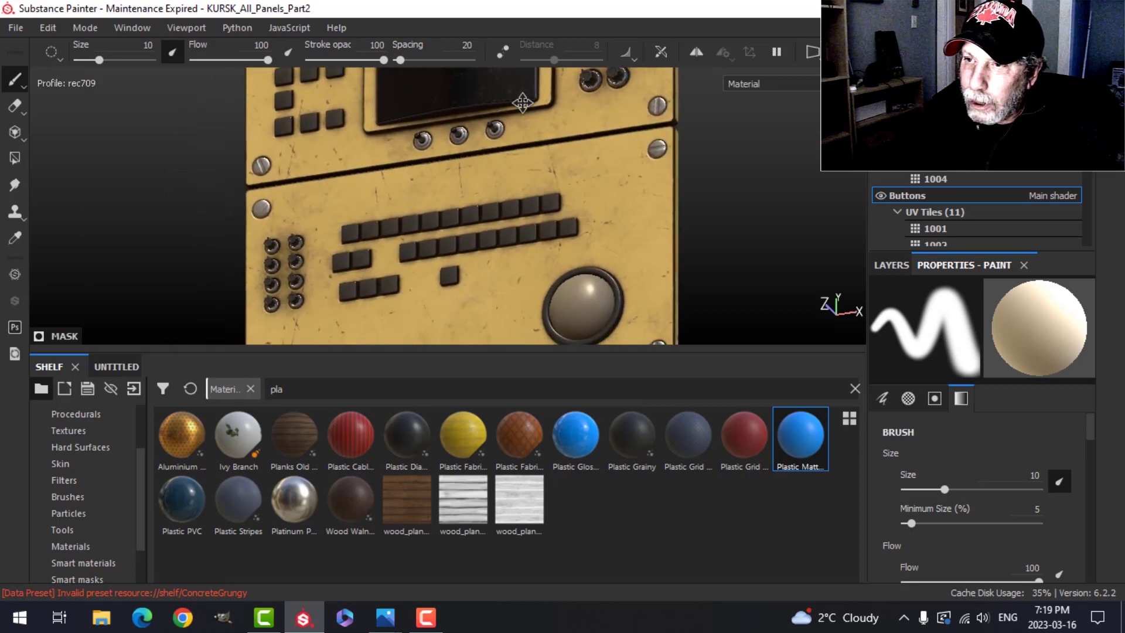
middle_click_drag(522, 183, 447, 193, "alt")
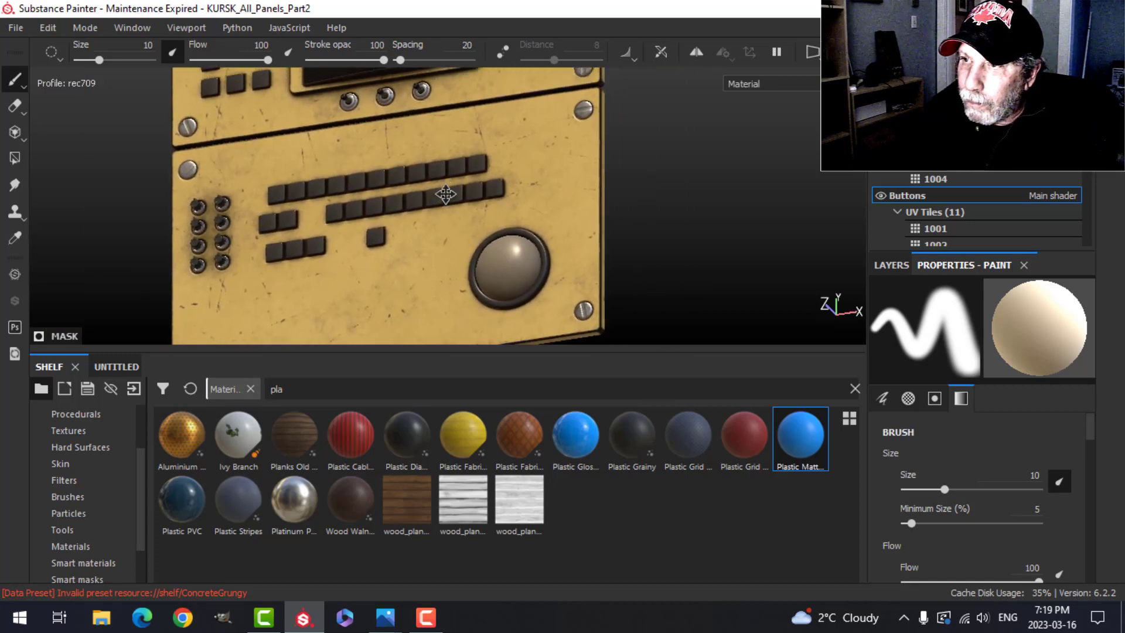
middle_click_drag(504, 158, 508, 217, "alt")
scroll(506, 211, "up", 5)
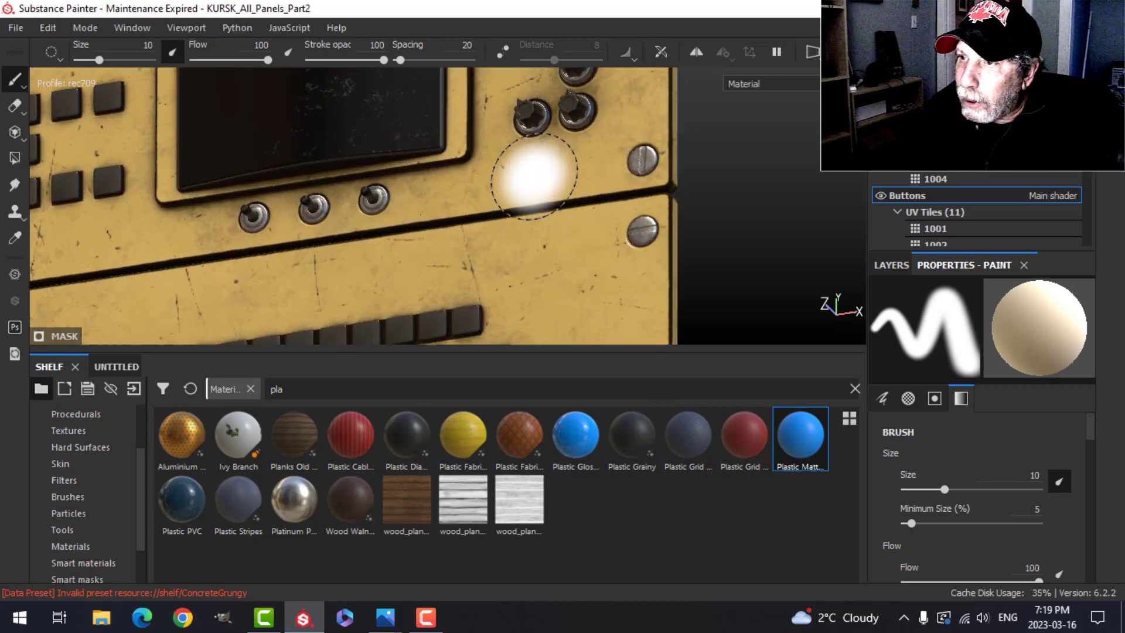
middle_click_drag(557, 150, 503, 258, "alt")
left_click_drag(480, 215, 529, 204, "alt")
mouse_move(530, 199)
middle_mouse_down("alt")
mouse_move(530, 244)
mouse_move(540, 170)
mouse_move(501, 157)
middle_mouse_up("alt")
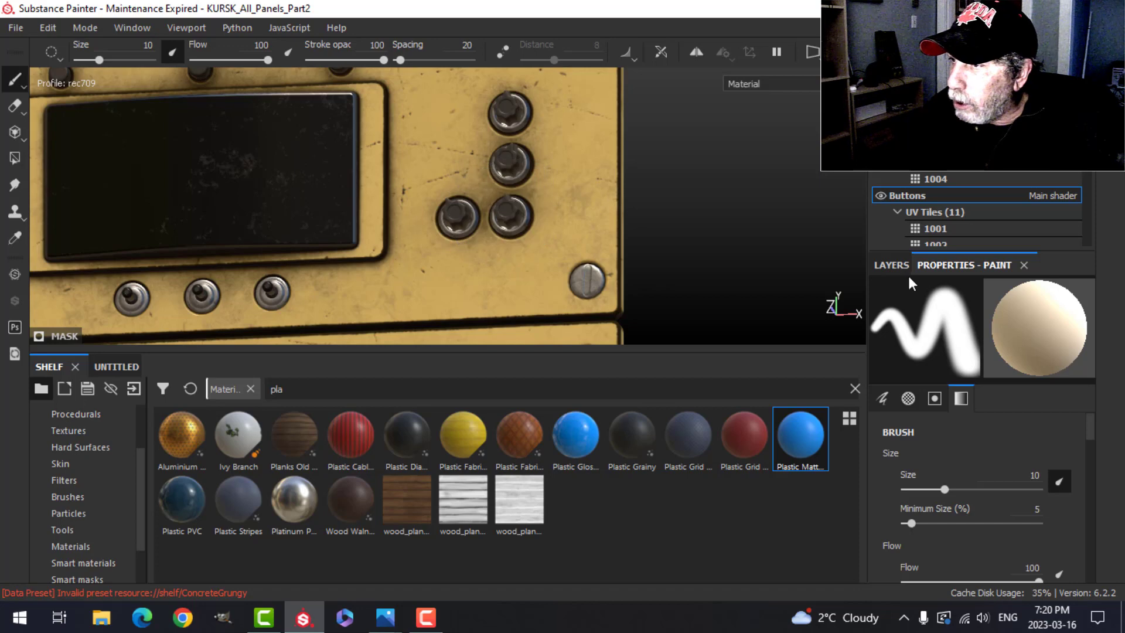
- Duplicate the Black Plastic layer and clear the copy's mask
left_click(895, 265)
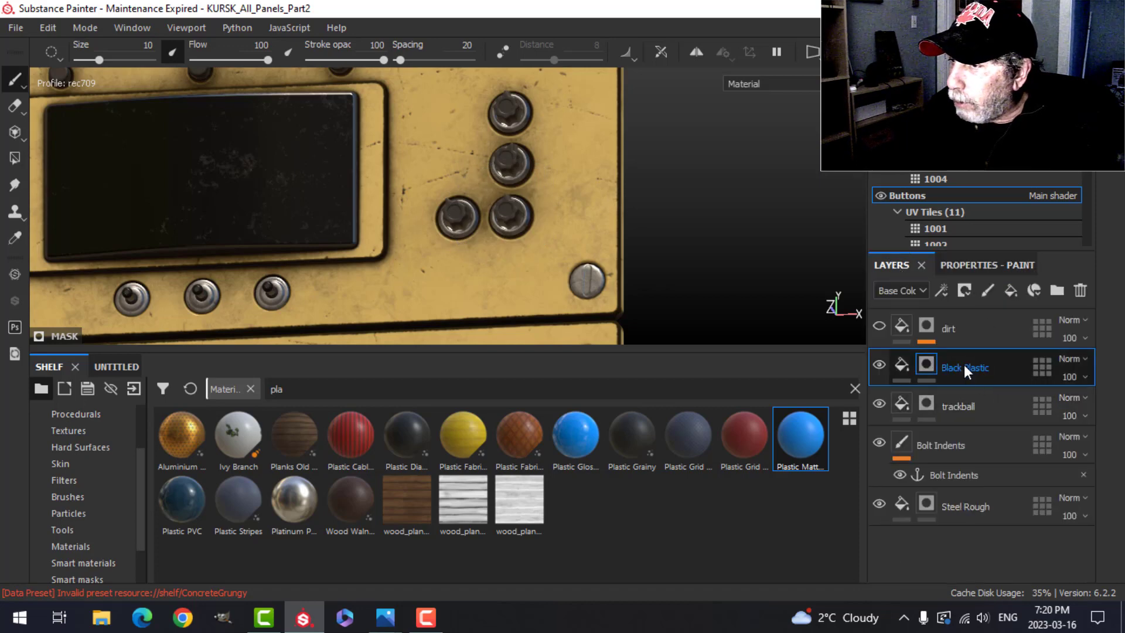
right_click(964, 364)
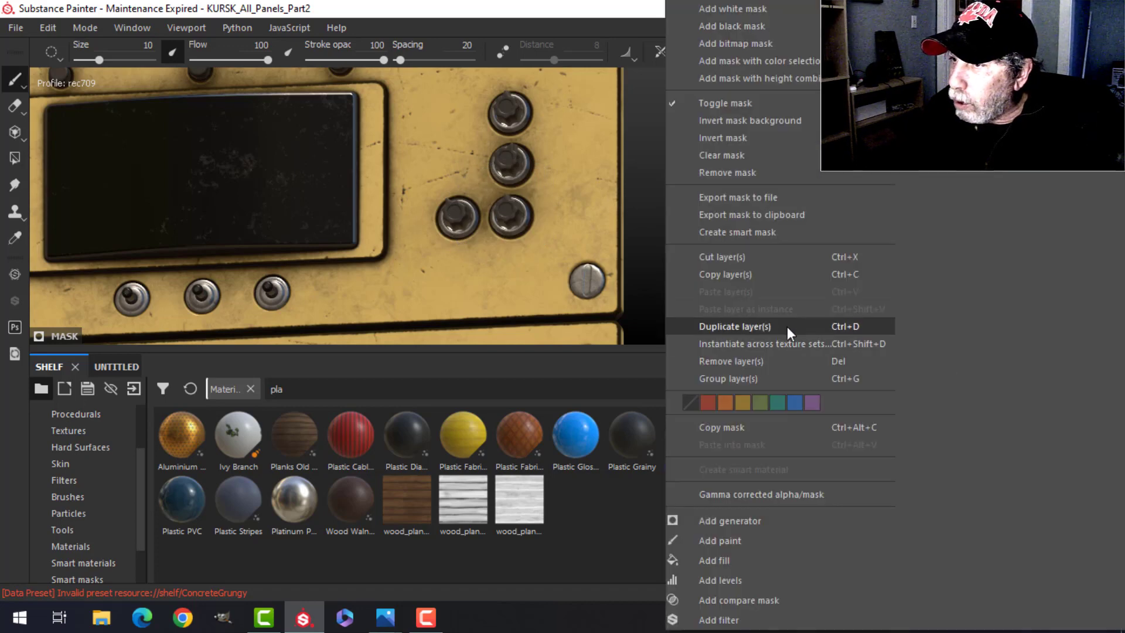
left_click(744, 326)
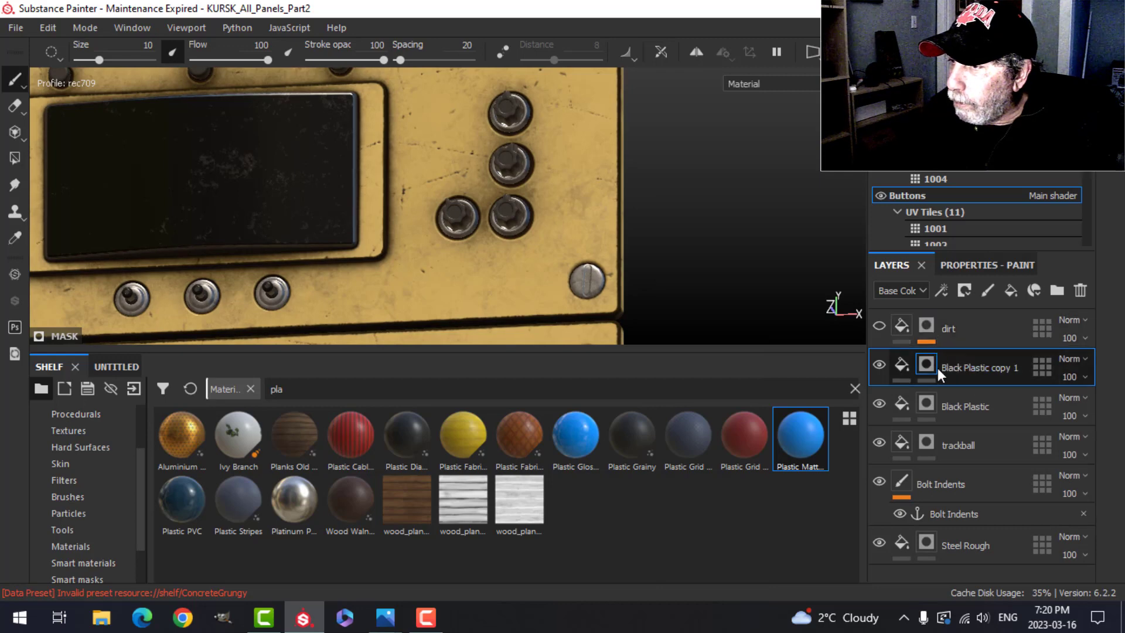
right_click(930, 367)
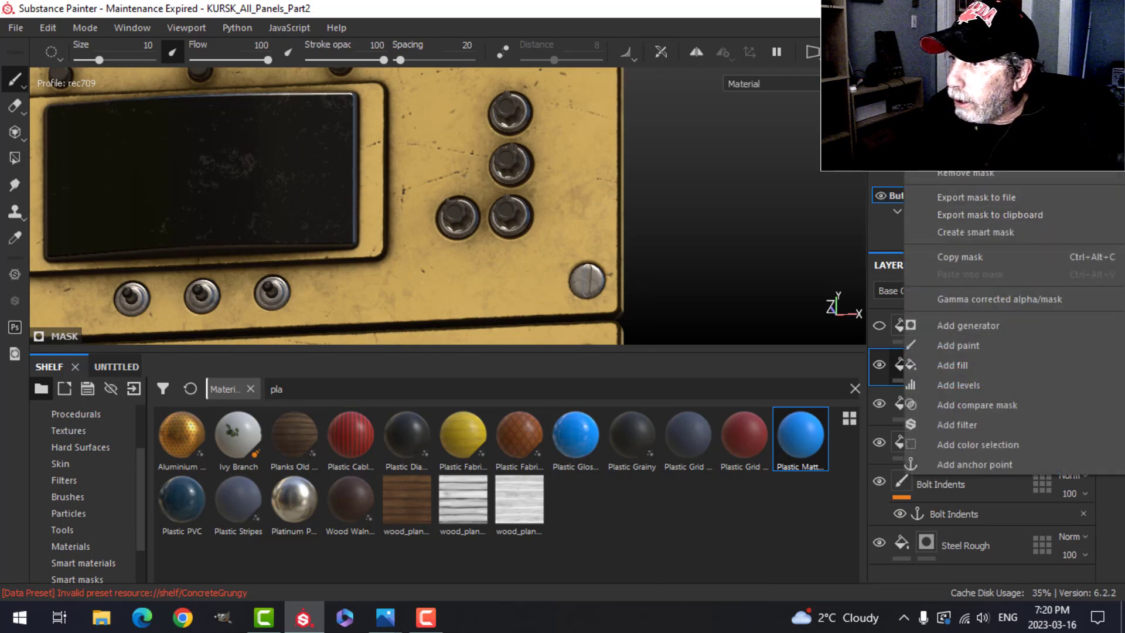
left_click(918, 160)
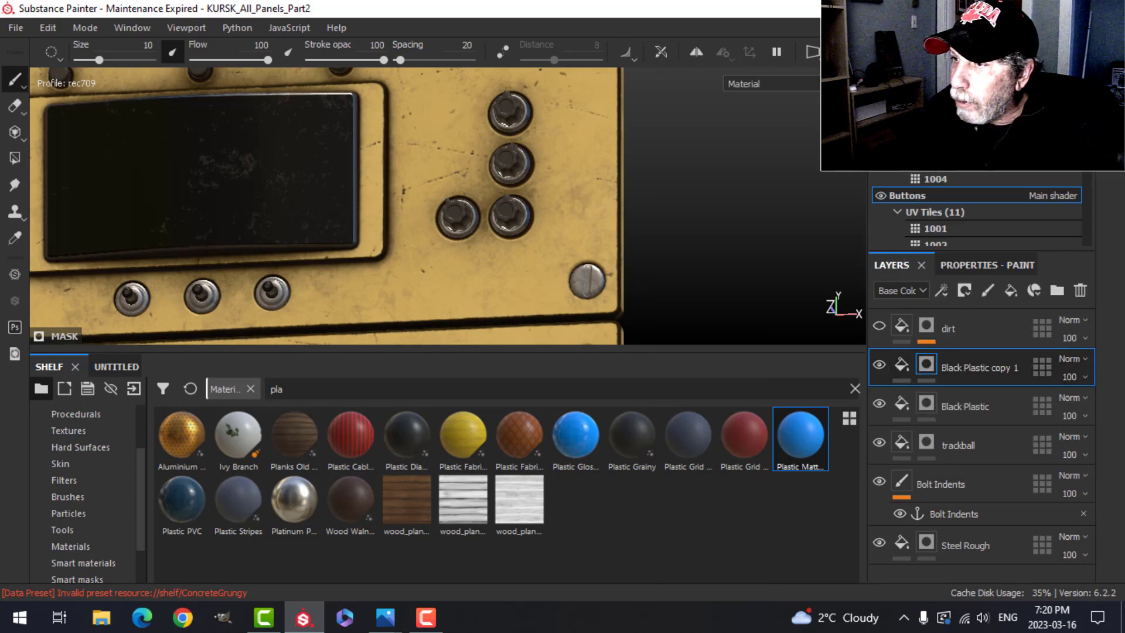
- Rename the duplicated layer as White Plastic
double_click(960, 367)
type("W")
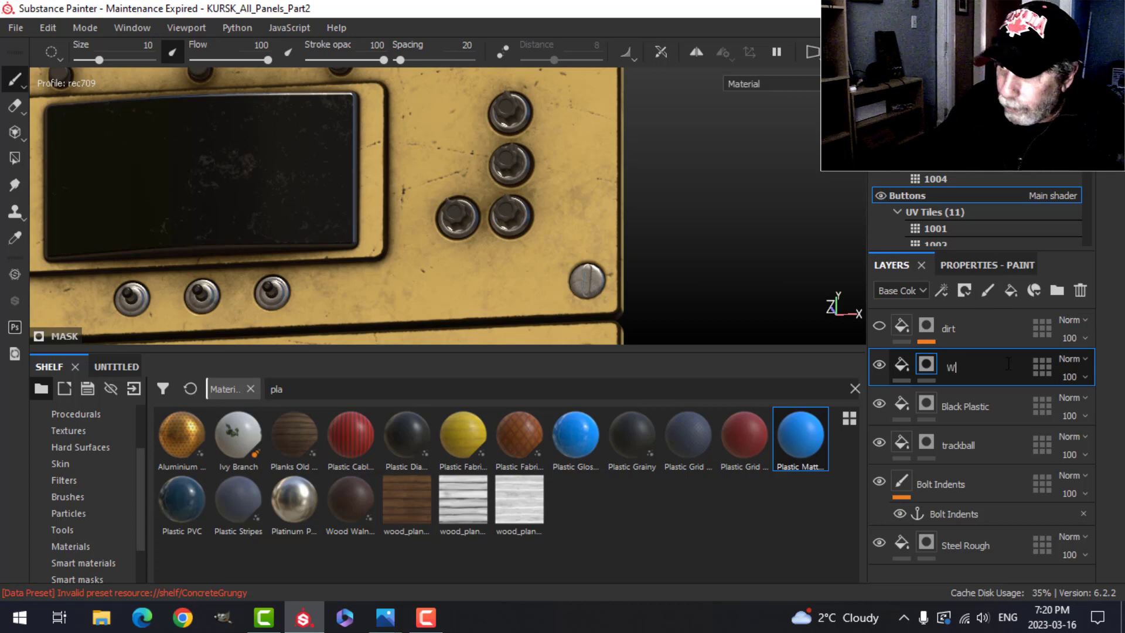
type("hite Pl")
key("Caps_Lock")
type("AS")
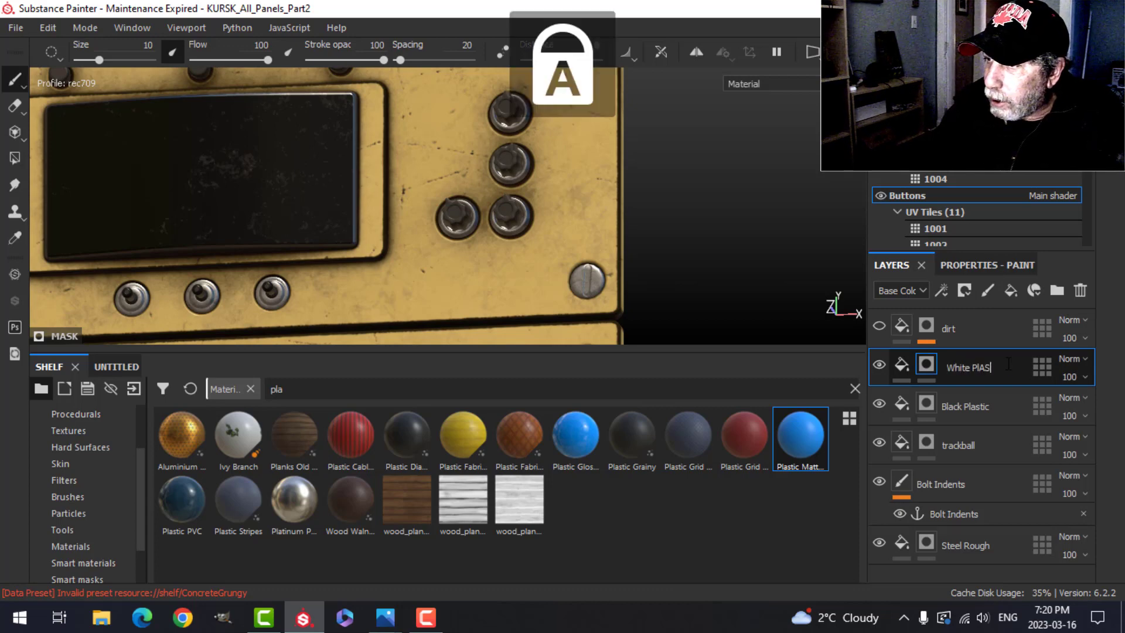
key("BackSpace")
key("BackSpace")
key("BackSpace")
key("BackSpace")
key("Caps_Lock")
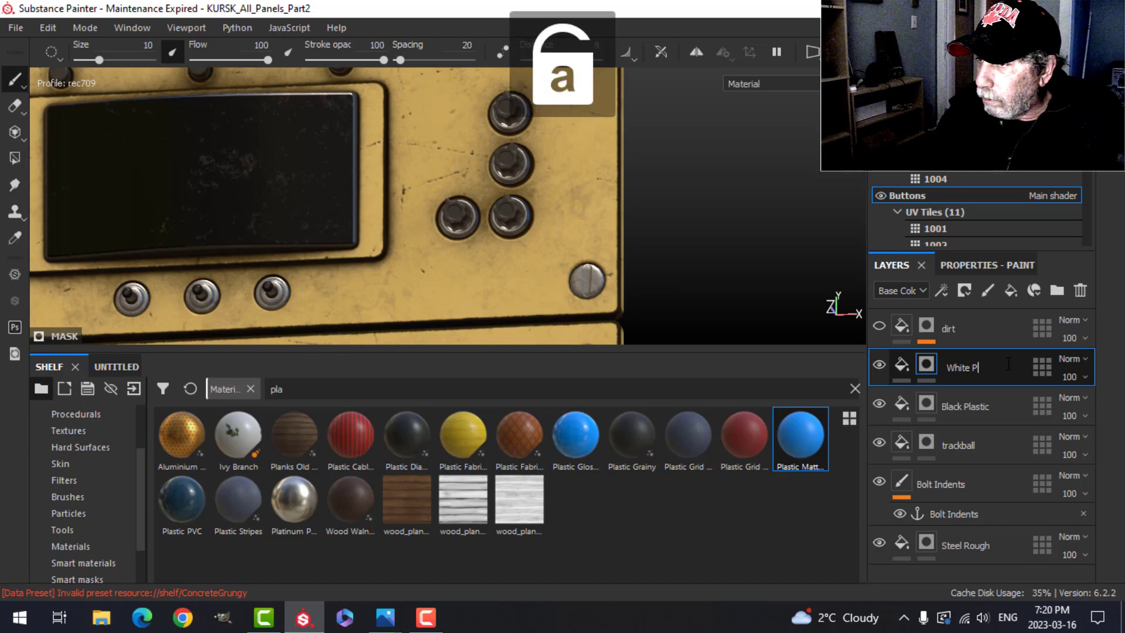
type("lastic")
key("Return")
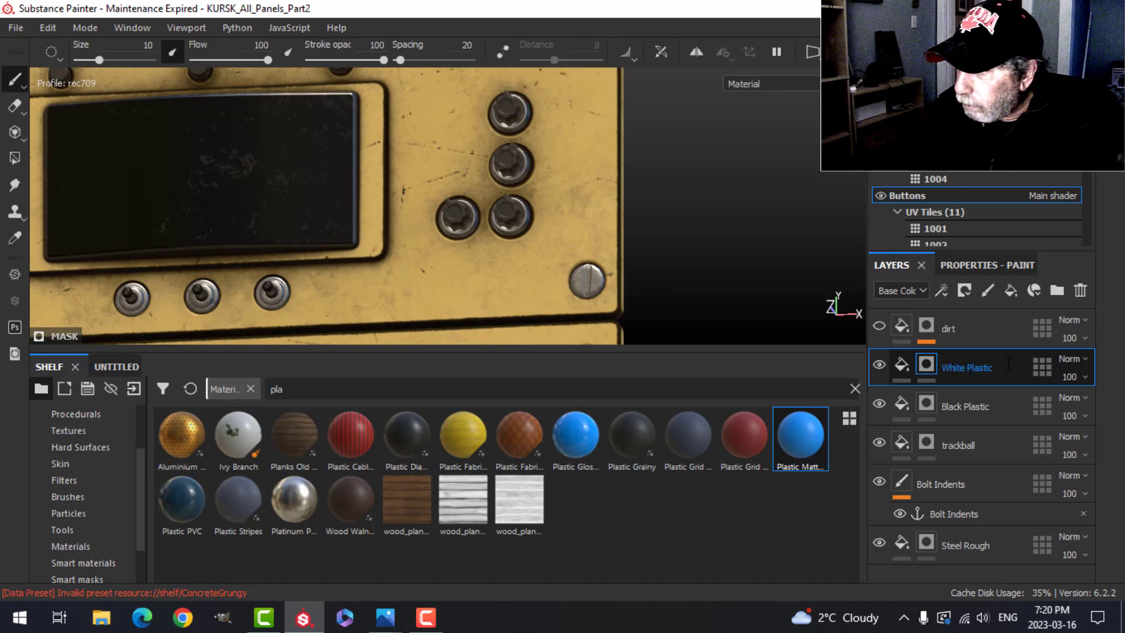
- Set the White Plastic layer's base color to a light off-white
left_click(901, 366)
left_click(990, 264)
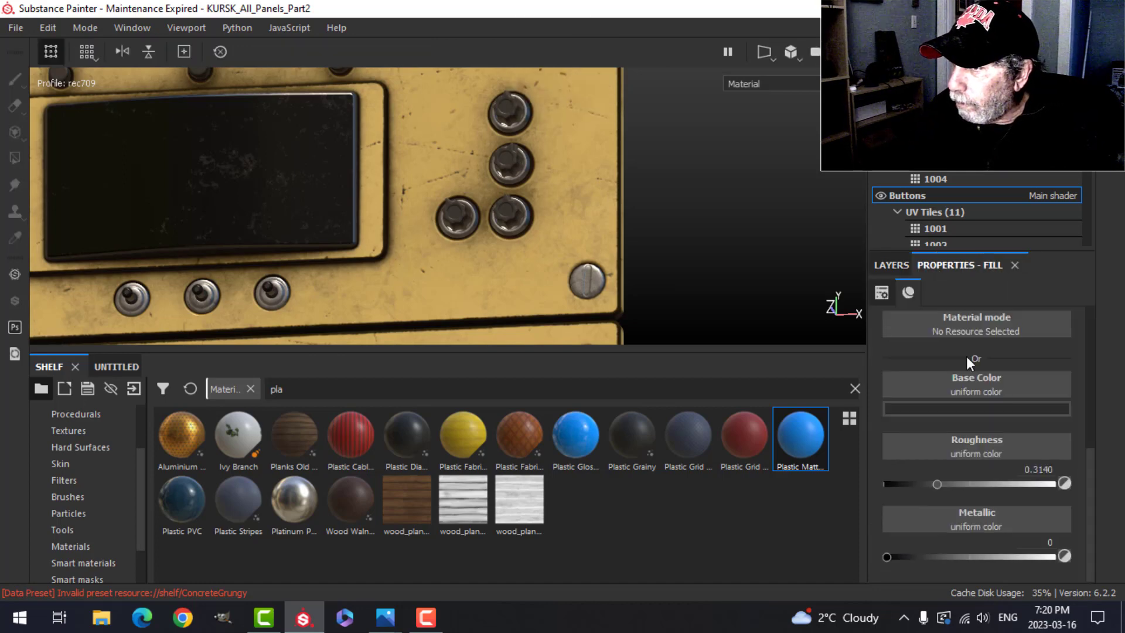
left_click(950, 410)
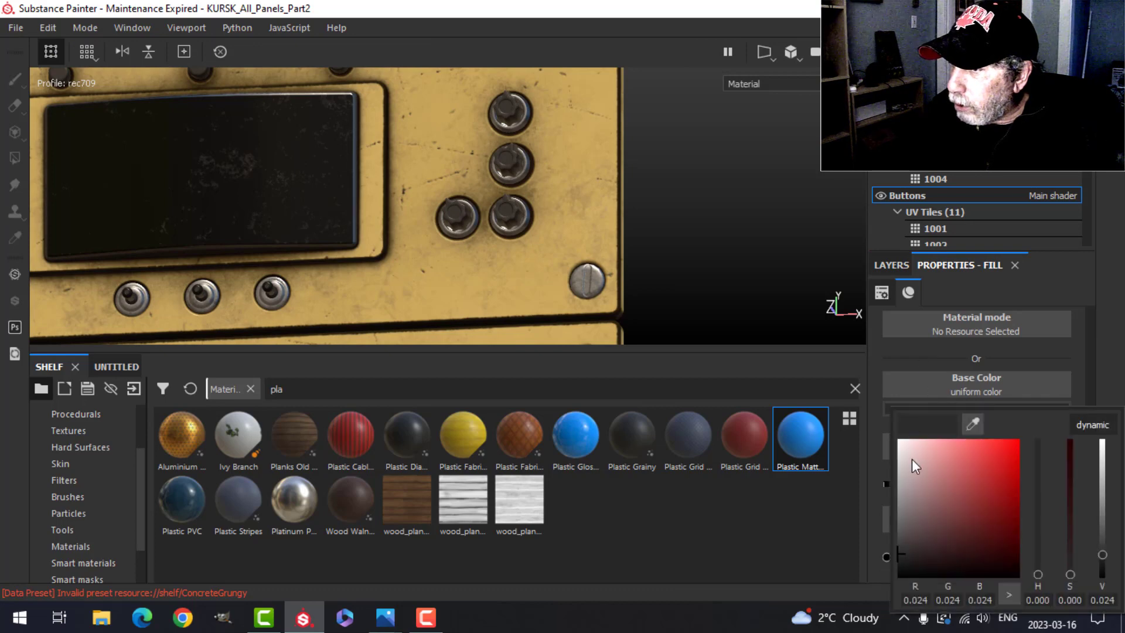
left_click_drag(915, 465, 897, 464)
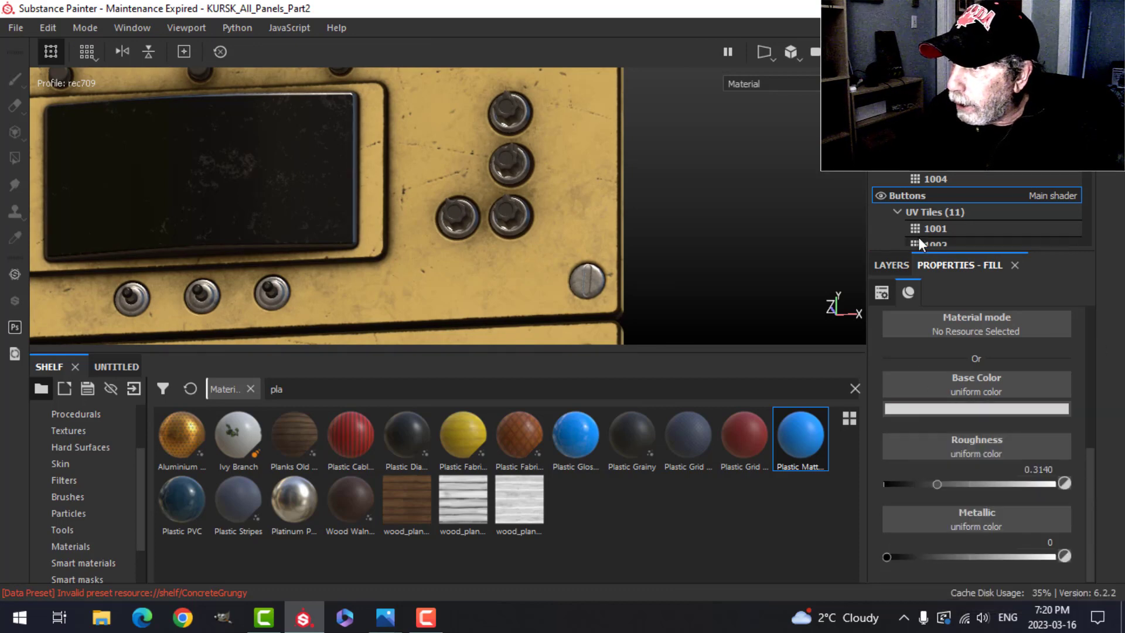
- Using Polygon Fill in UV chunk mode, fill the round caps of the four fluted knobs beside the screen into the White Plastic mask
left_click(894, 264)
left_click(927, 363)
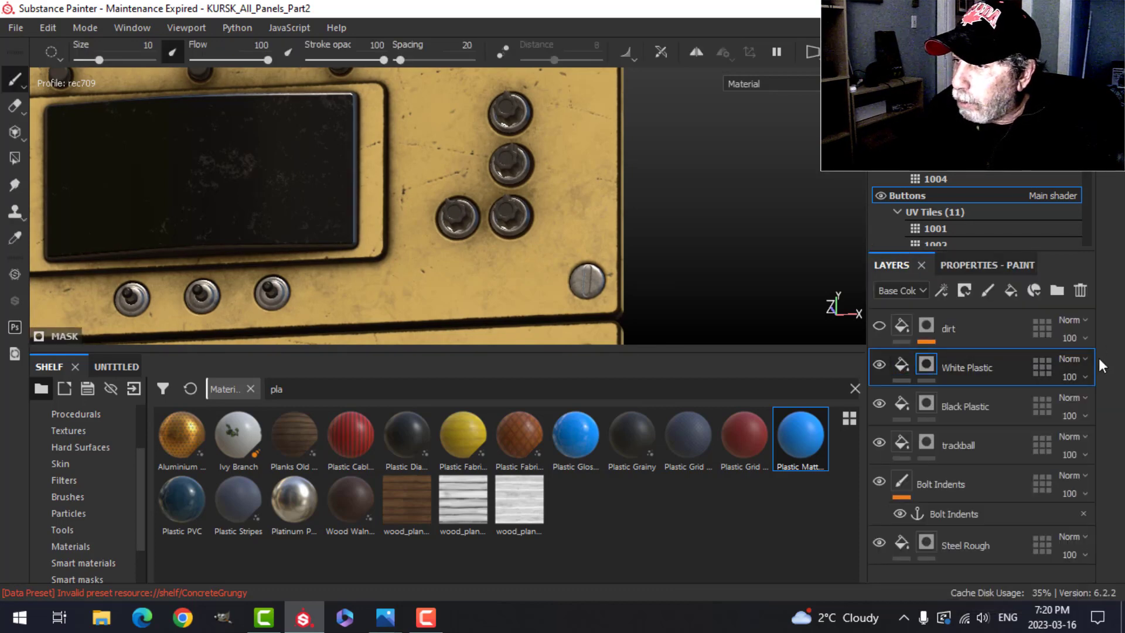
left_click(15, 158)
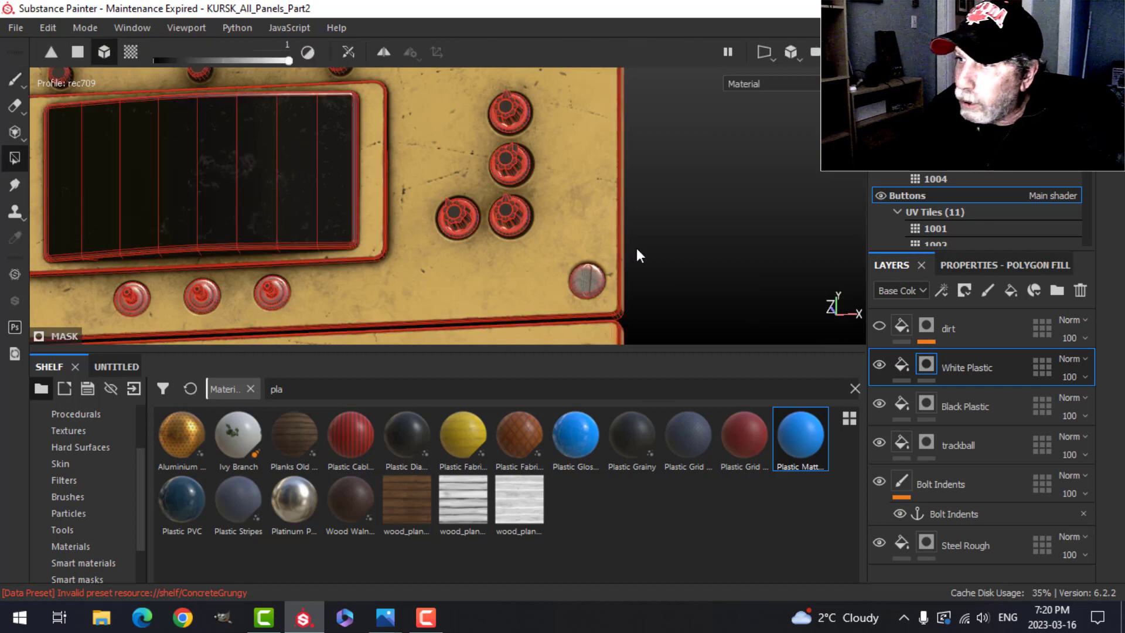
left_click(984, 265)
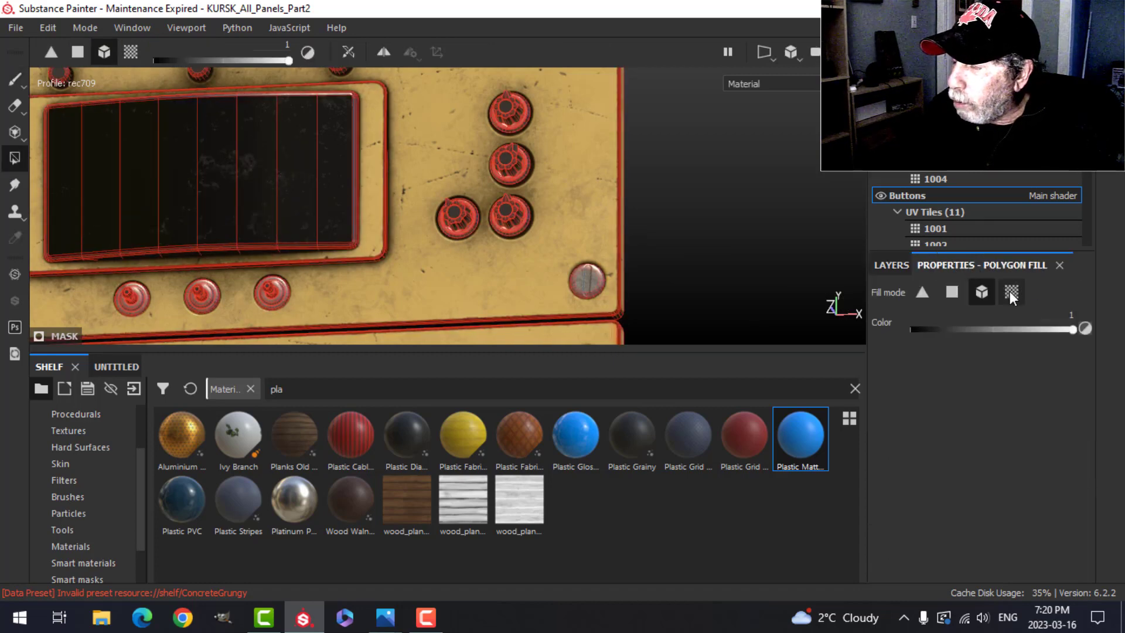
left_click(1009, 290)
scroll(480, 235, "down", 2)
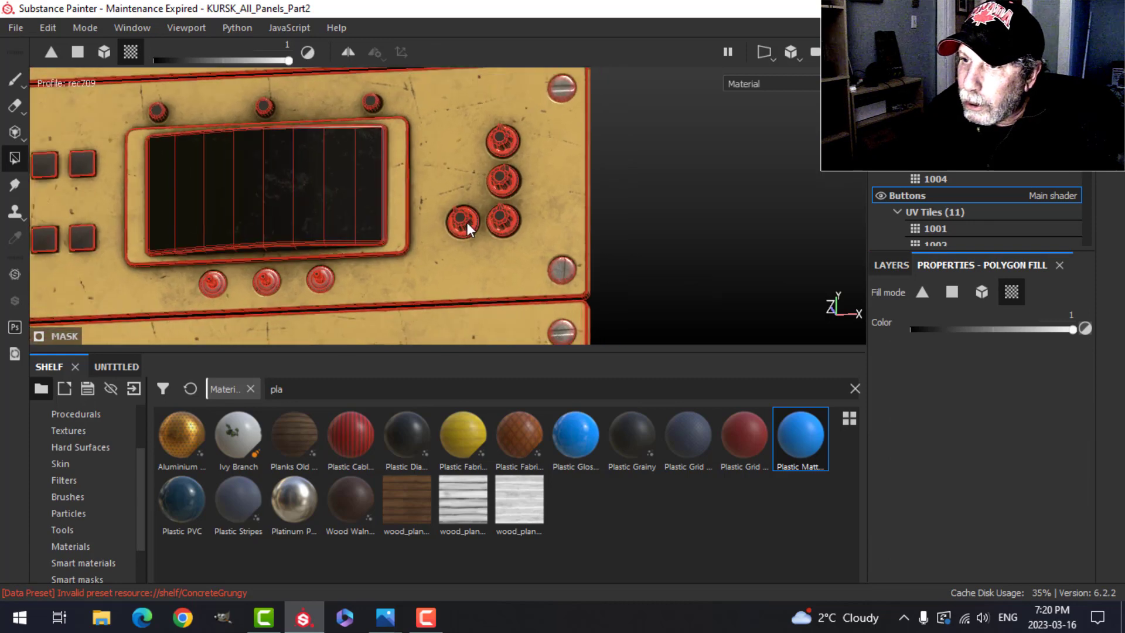
scroll(466, 223, "up", 4)
left_click(442, 198)
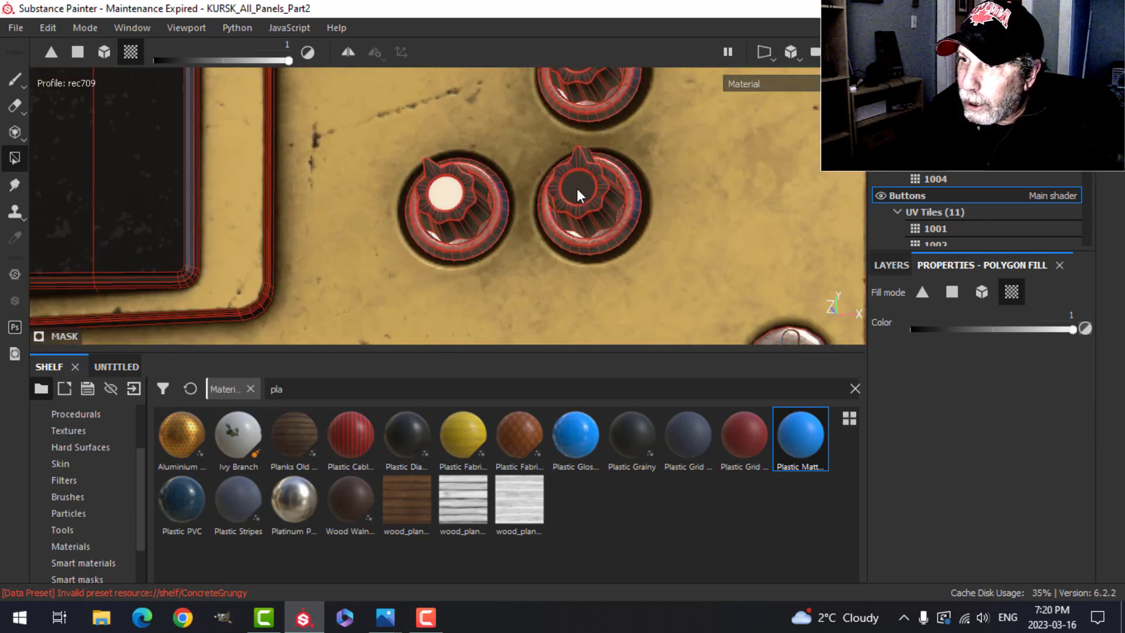
left_click_drag(628, 140, 599, 315, "alt")
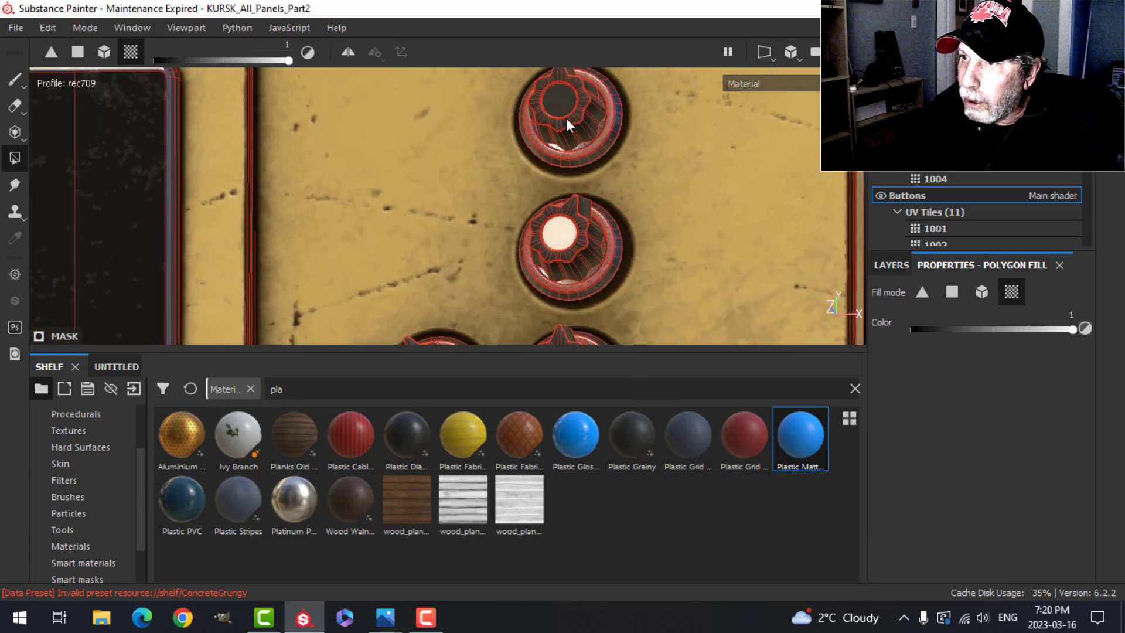
- Fill the round tops of the three small knobs above the screen into the White Plastic mask
scroll(572, 132, "down", 2)
middle_click_drag(375, 152, 564, 255, "alt")
scroll(522, 292, "up", 1)
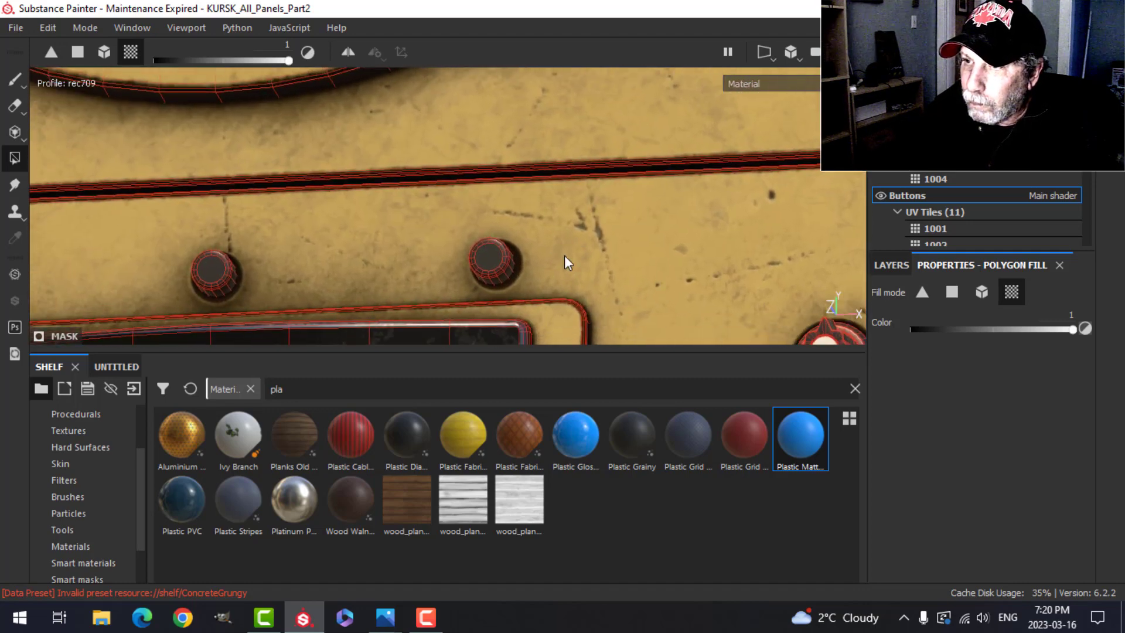
left_click(495, 258)
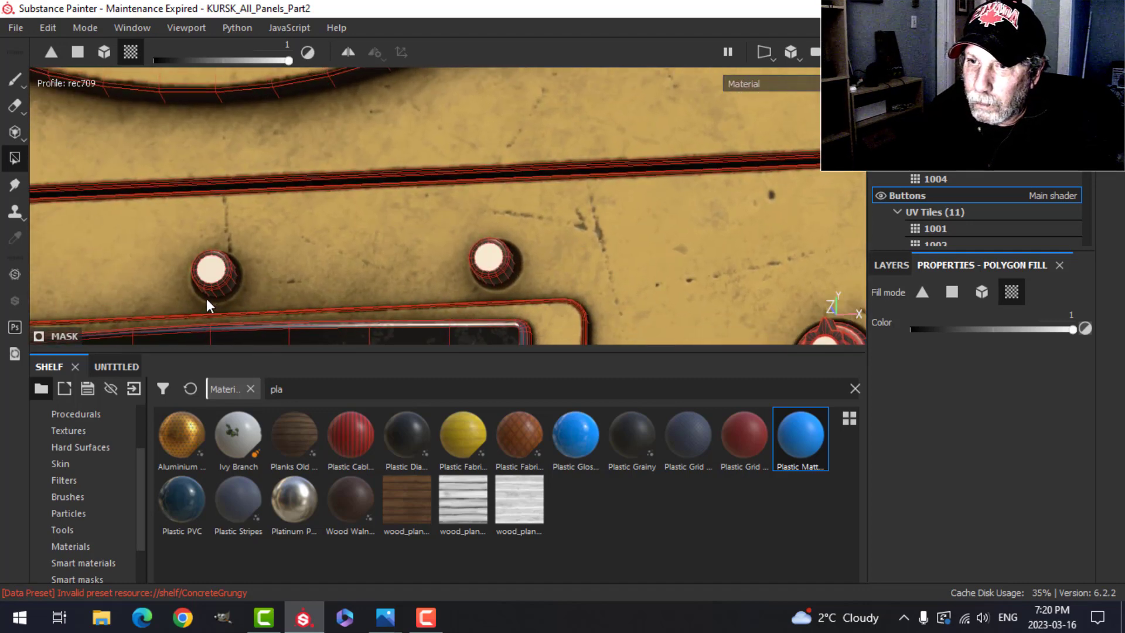
scroll(207, 298, "down", 3)
middle_click_drag(212, 279, 578, 267, "alt")
left_click(385, 276)
scroll(426, 280, "up", 3)
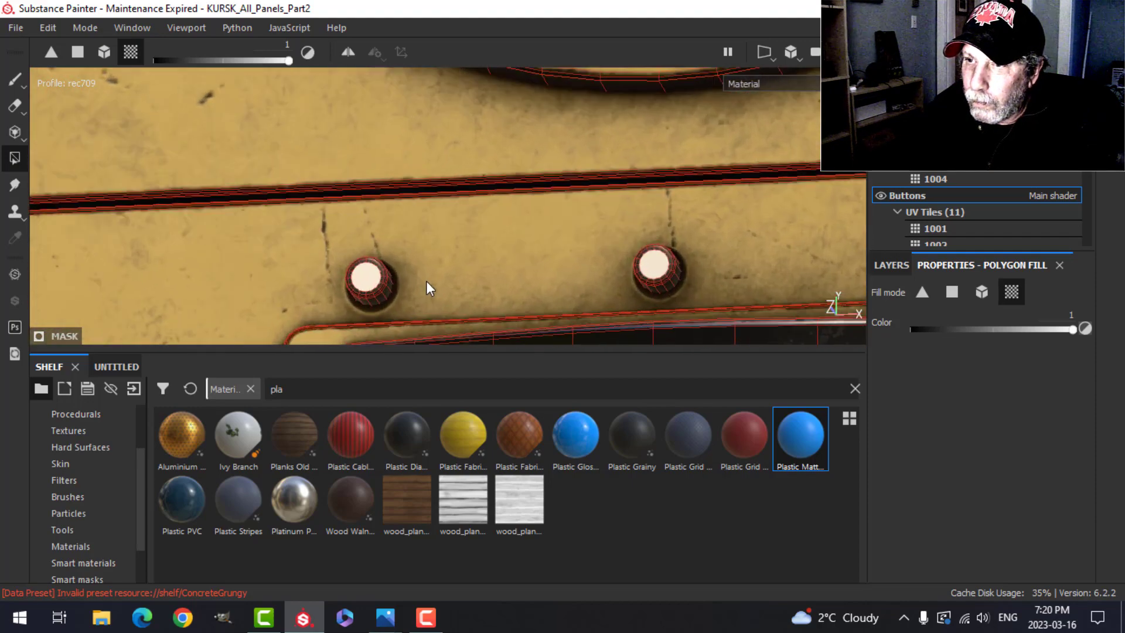
scroll(433, 290, "up", 1)
- Fill the tips of the three toggle switches below the screen into the White Plastic mask
scroll(435, 296, "down", 6)
middle_click_drag(459, 299, 469, 108, "alt")
middle_click_drag(452, 175, 462, 119, "alt")
middle_click_drag(461, 202, 446, 161, "alt")
scroll(431, 177, "up", 3)
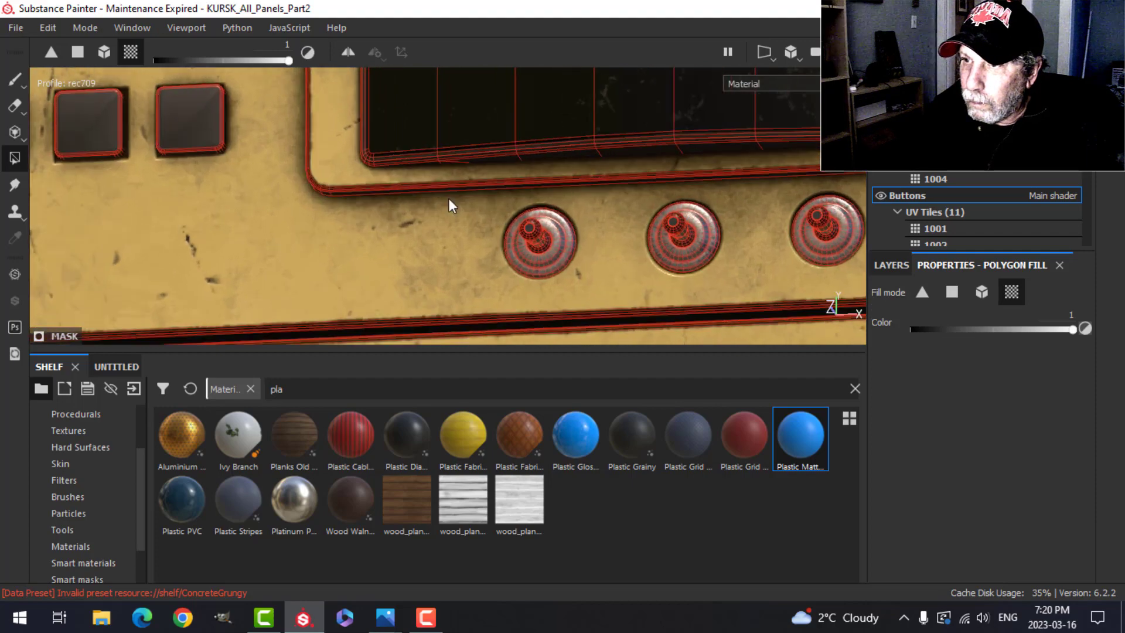
scroll(504, 214, "up", 4)
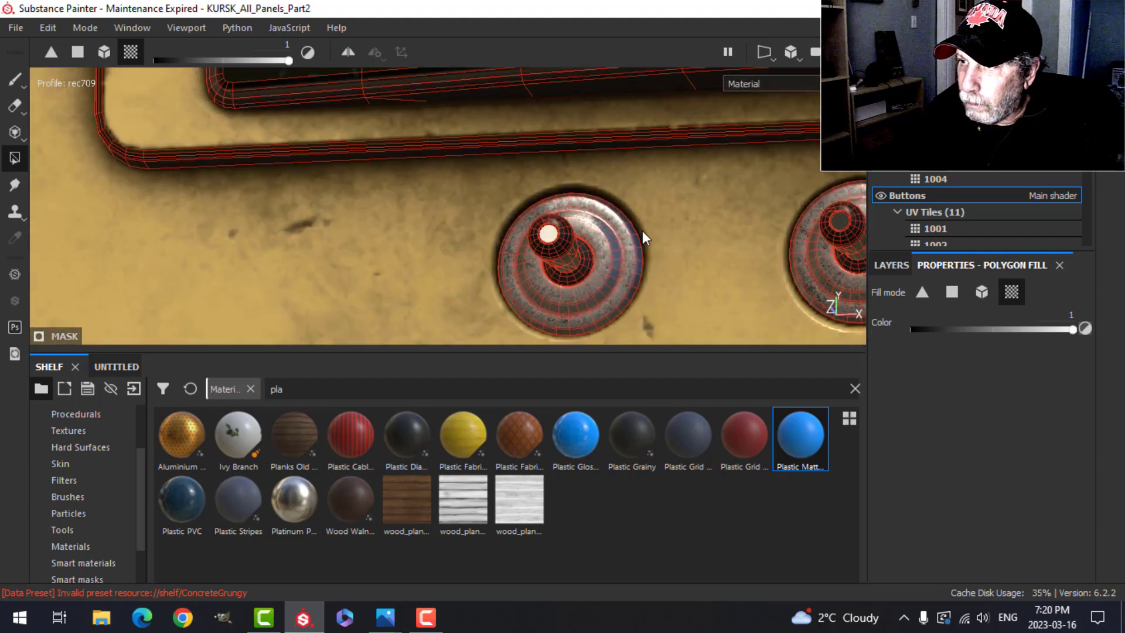
middle_click_drag(642, 237, 471, 246)
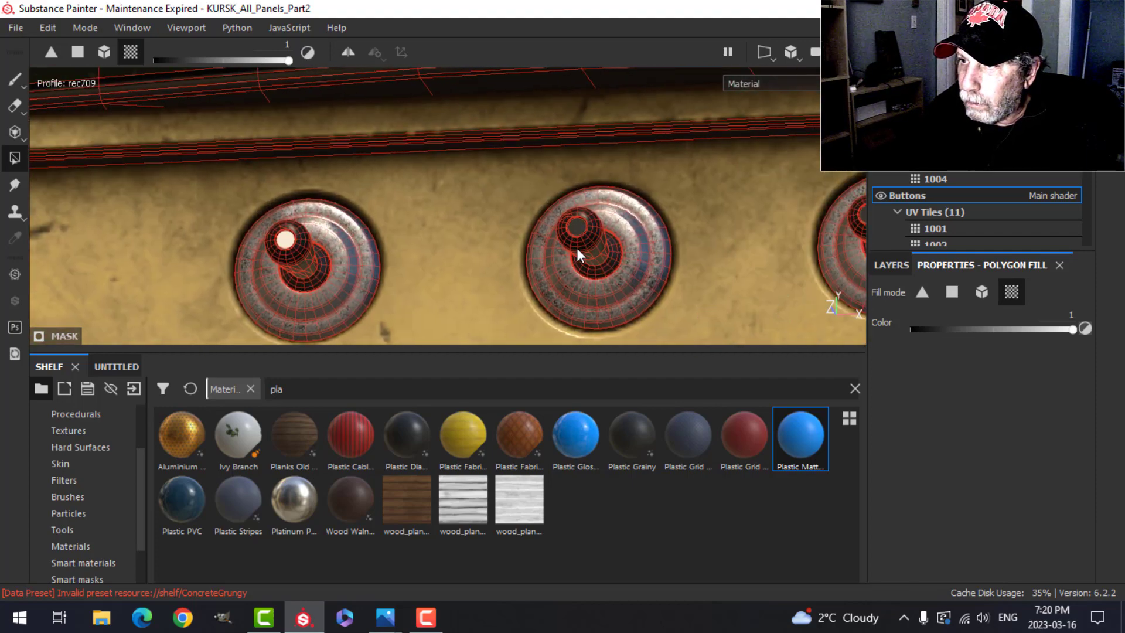
scroll(645, 252, "down", 4)
middle_click_drag(673, 258, 558, 251)
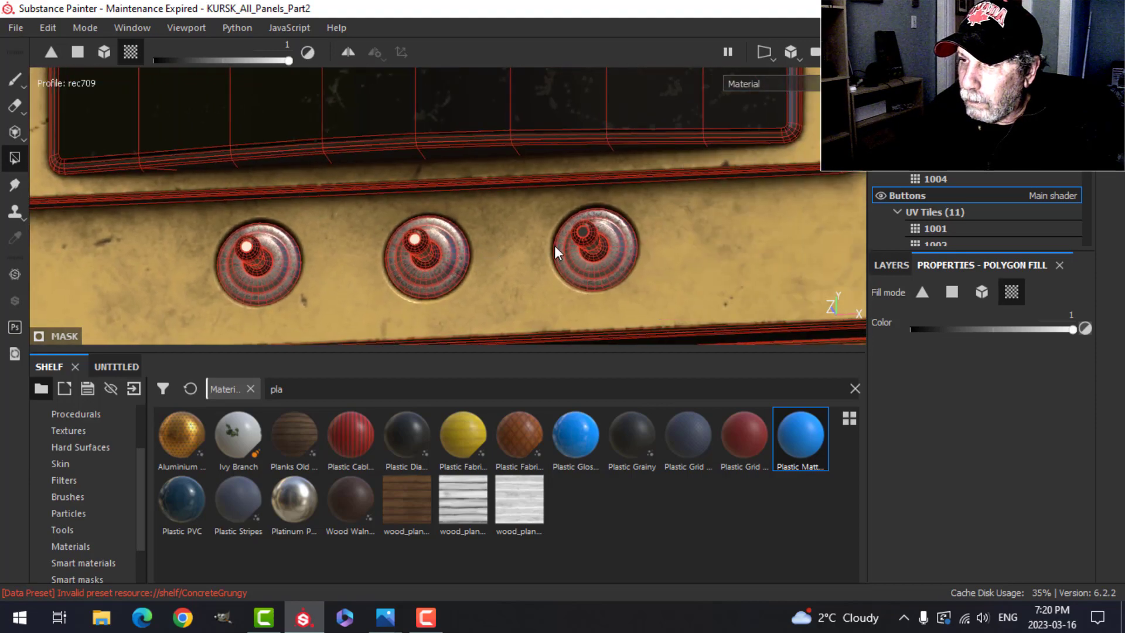
scroll(603, 231, "up", 3)
scroll(597, 223, "down", 5)
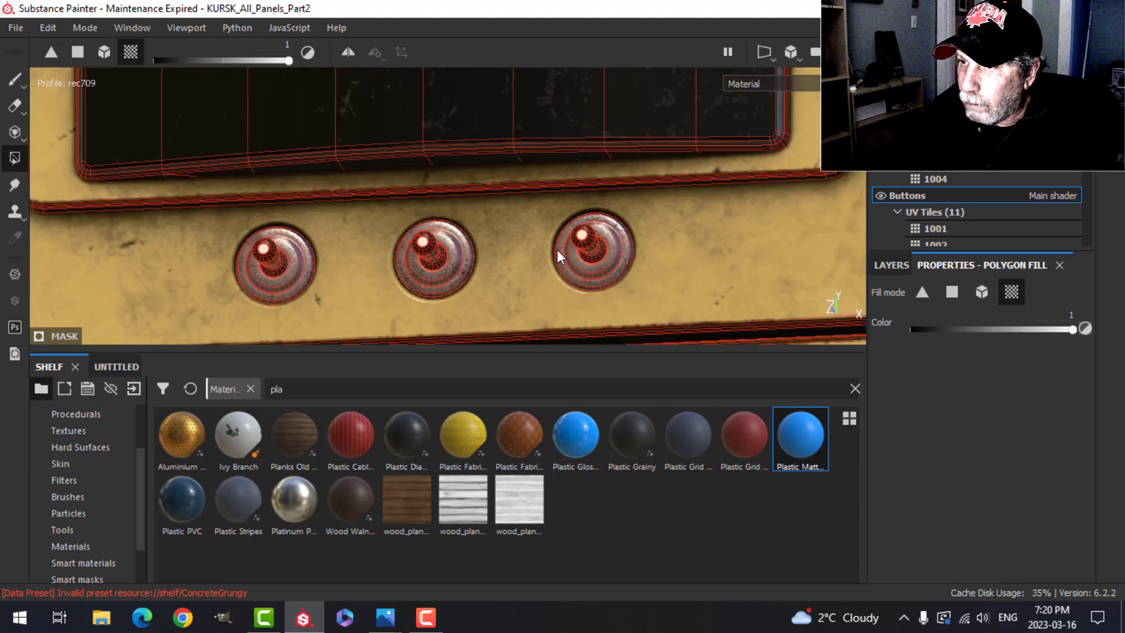
- Fill the round caps of the two-column group of fluted knobs on the lower panel into the White Plastic mask
middle_click_drag(473, 272, 518, 123)
scroll(404, 167, "down", 2)
middle_click_drag(268, 219, 579, 178)
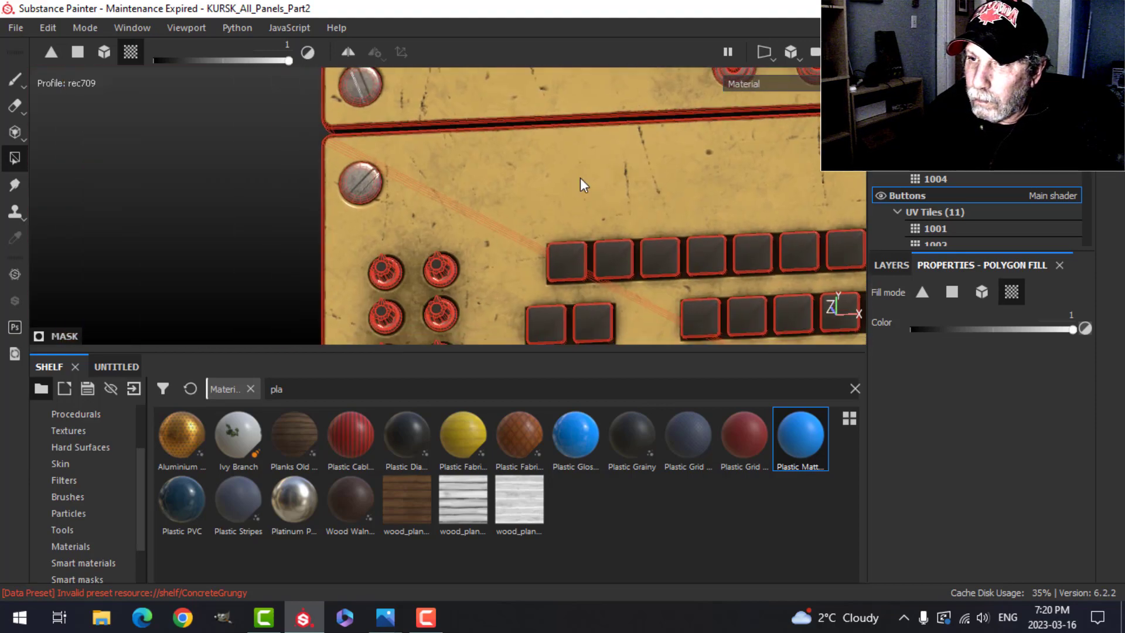
scroll(527, 205, "up", 3)
middle_click_drag(454, 253, 554, 156)
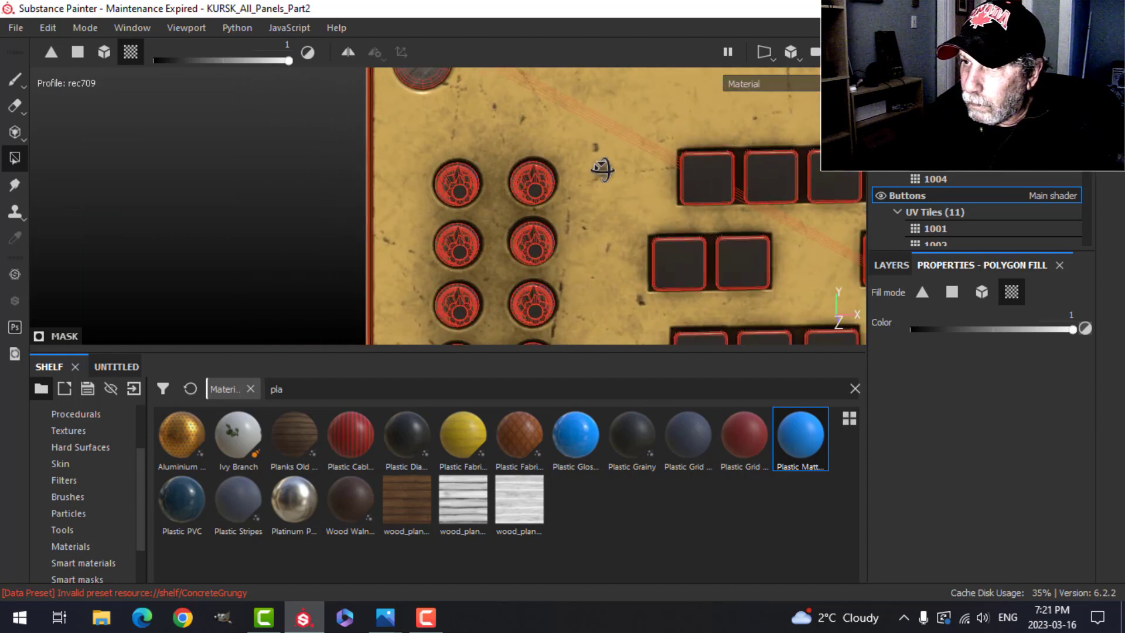
scroll(598, 174, "up", 4)
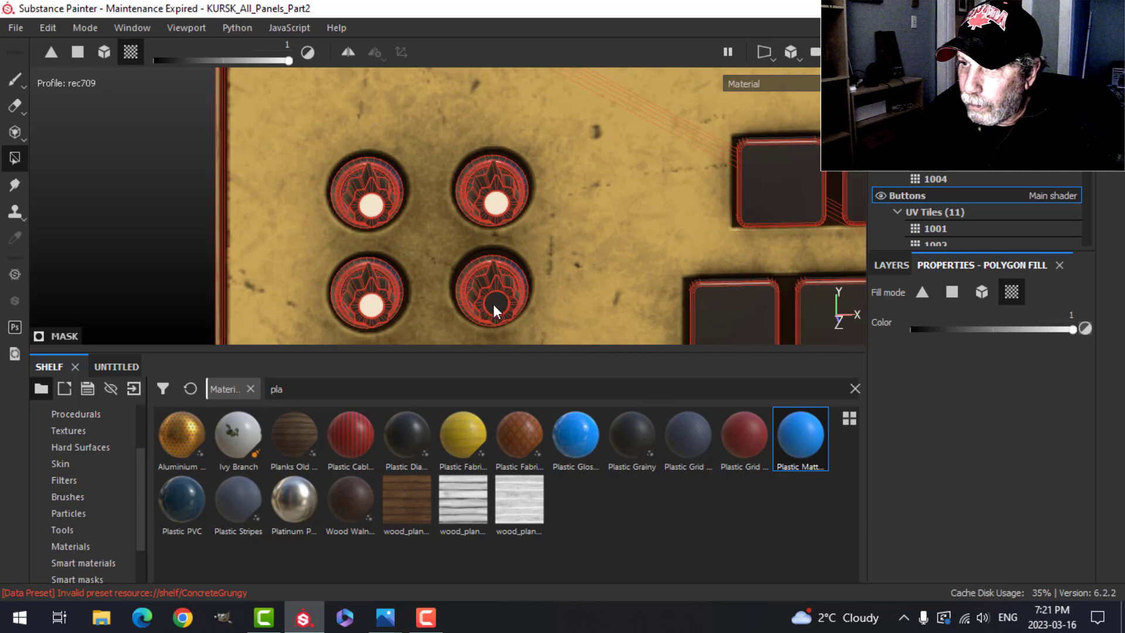
middle_click_drag(541, 316, 507, 80, "alt")
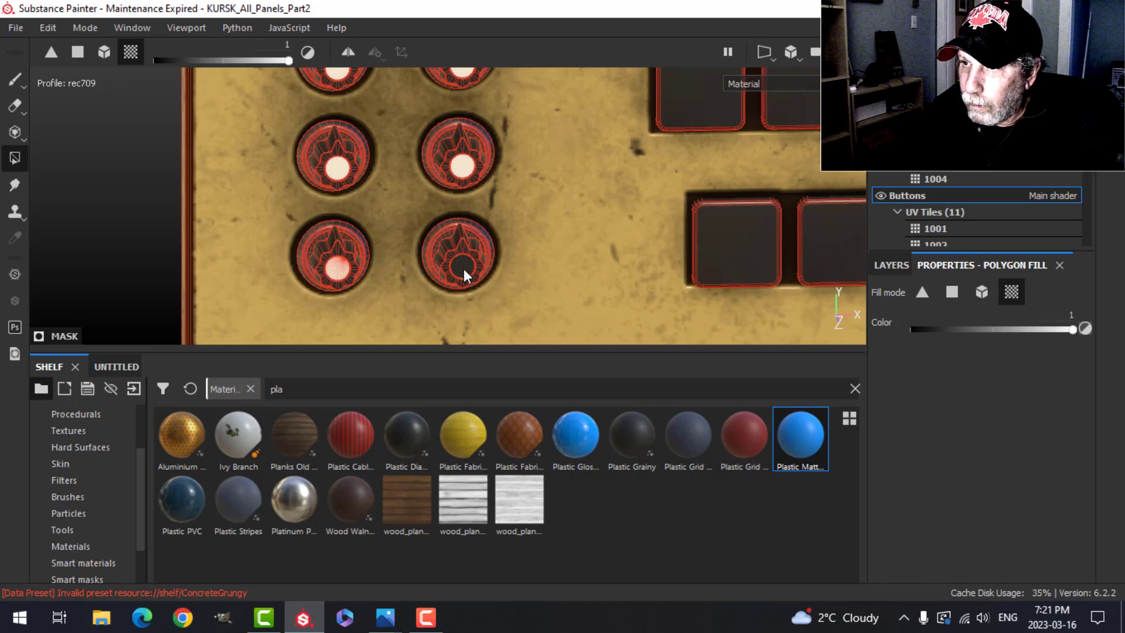
- Fill the row of three domed round buttons beside the square keys on the lower panel into the White Plastic mask
scroll(534, 246, "down", 3)
scroll(530, 244, "down", 3)
middle_click_drag(615, 88, 515, 210, "alt")
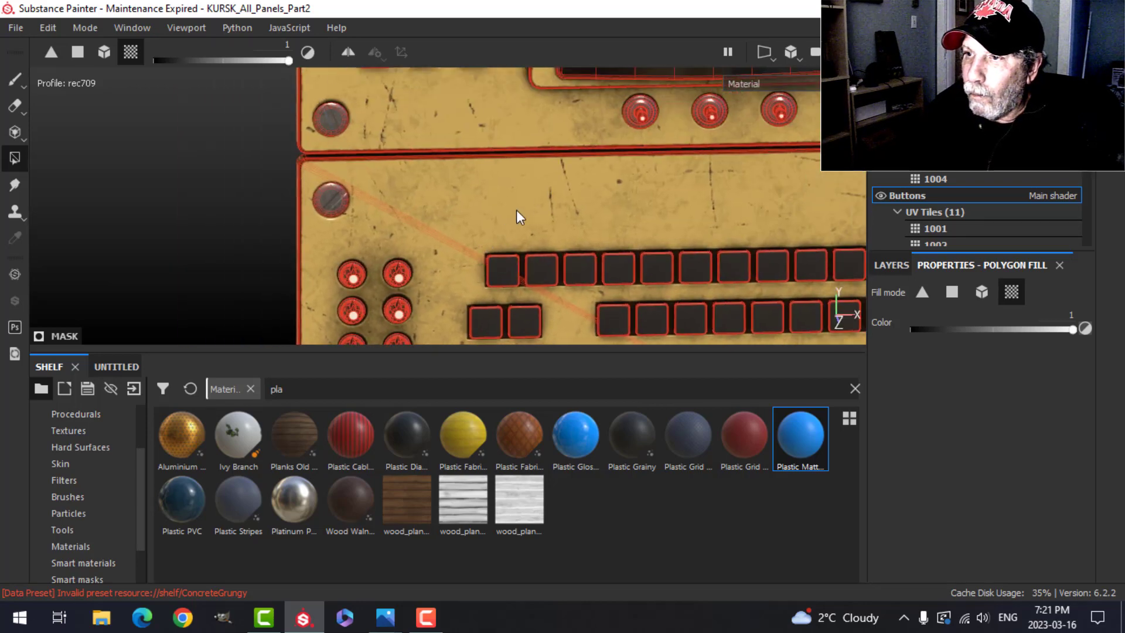
scroll(519, 200, "down", 3)
middle_click_drag(557, 138, 500, 254, "alt")
scroll(458, 209, "up", 5)
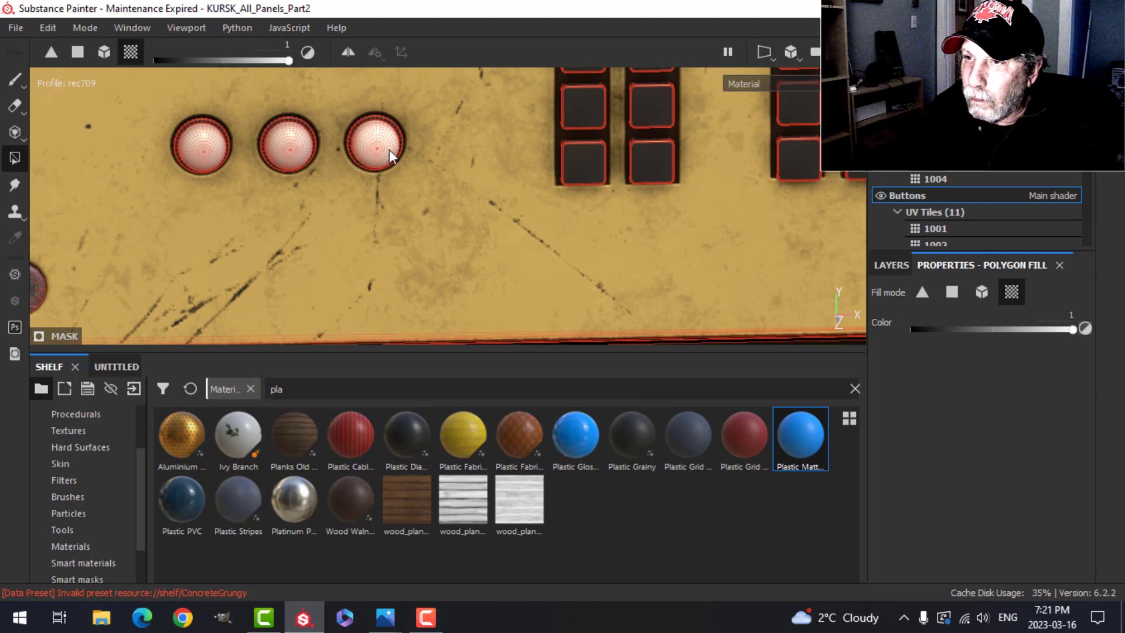
scroll(450, 206, "down", 3)
scroll(465, 148, "down", 4)
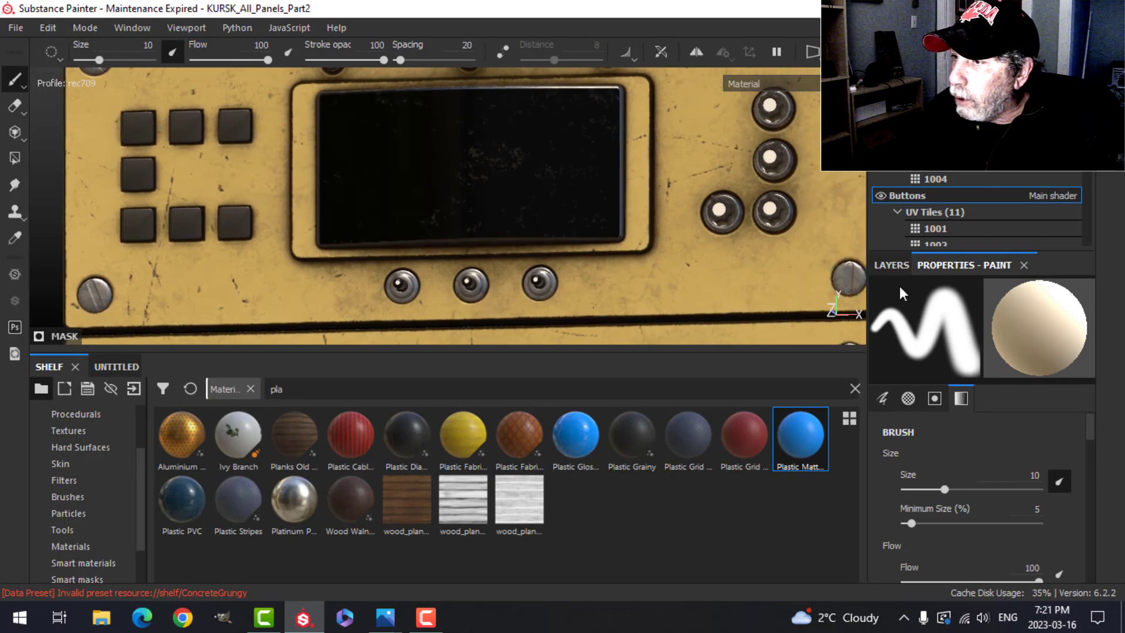
- Duplicate the White Plastic layer and rename the copy as Beige Plastic
left_click(892, 265)
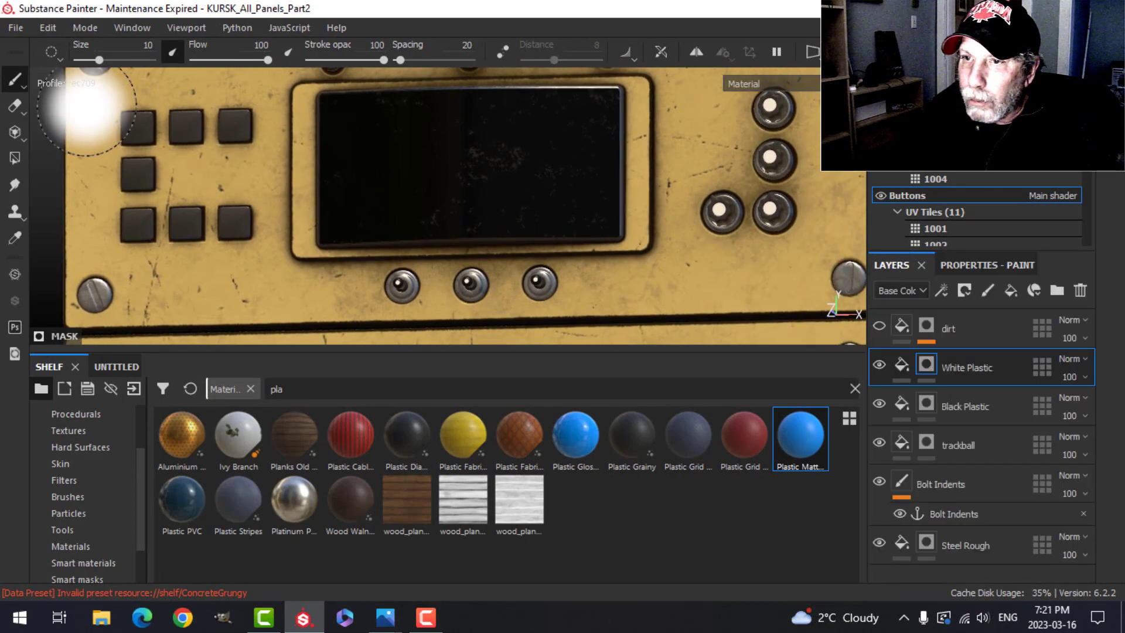
right_click(969, 370)
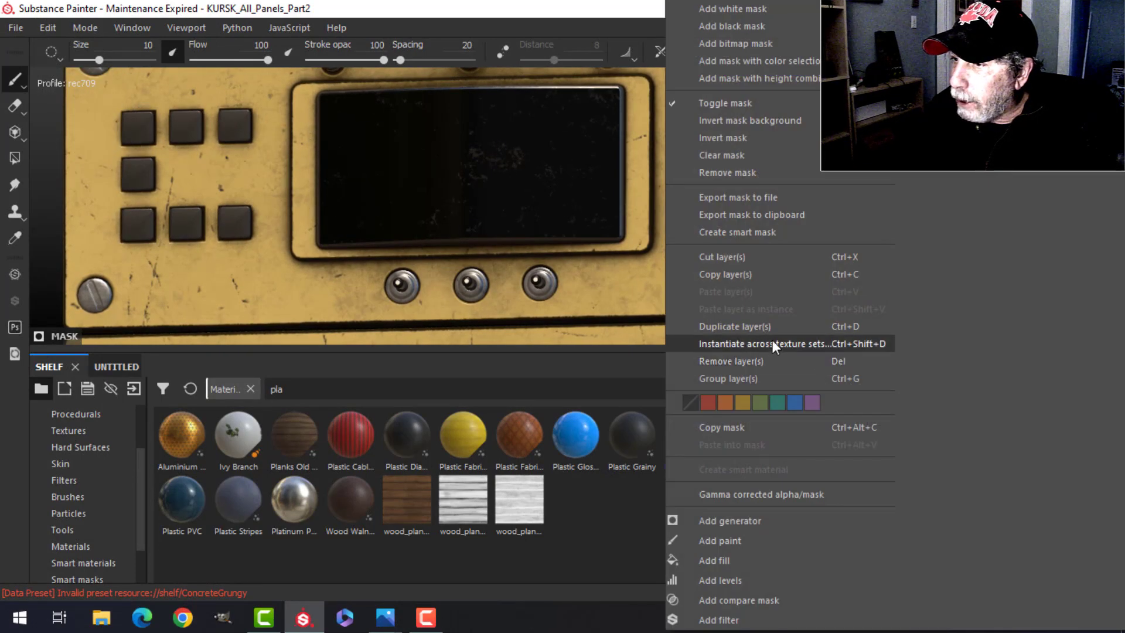
left_click(762, 325)
double_click(957, 366)
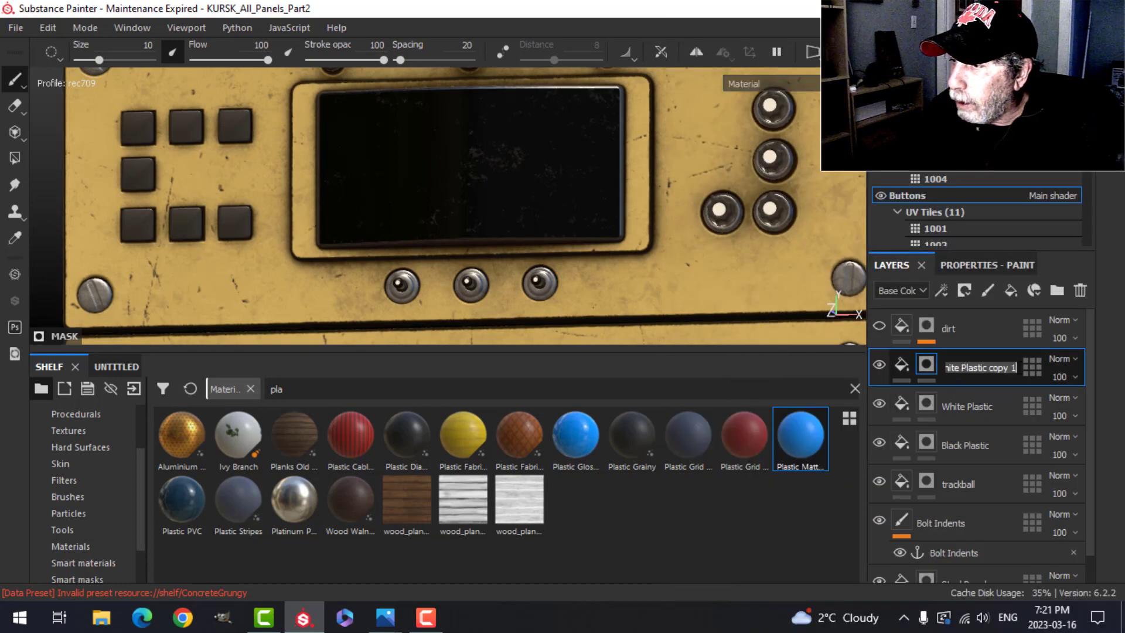
type("Bei")
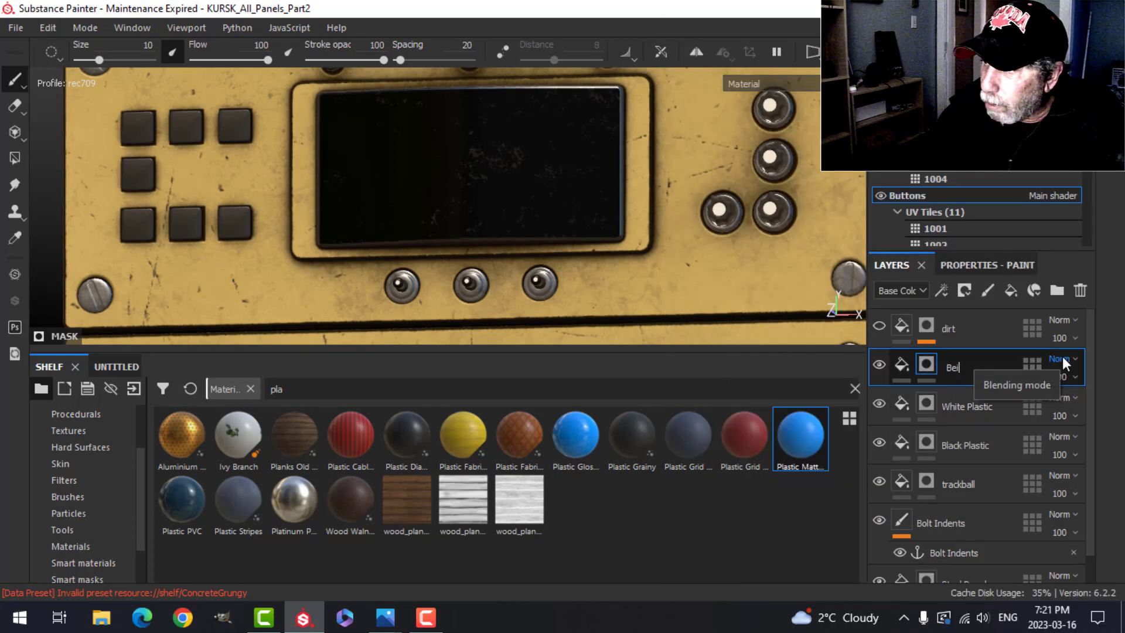
type("ge Plastic")
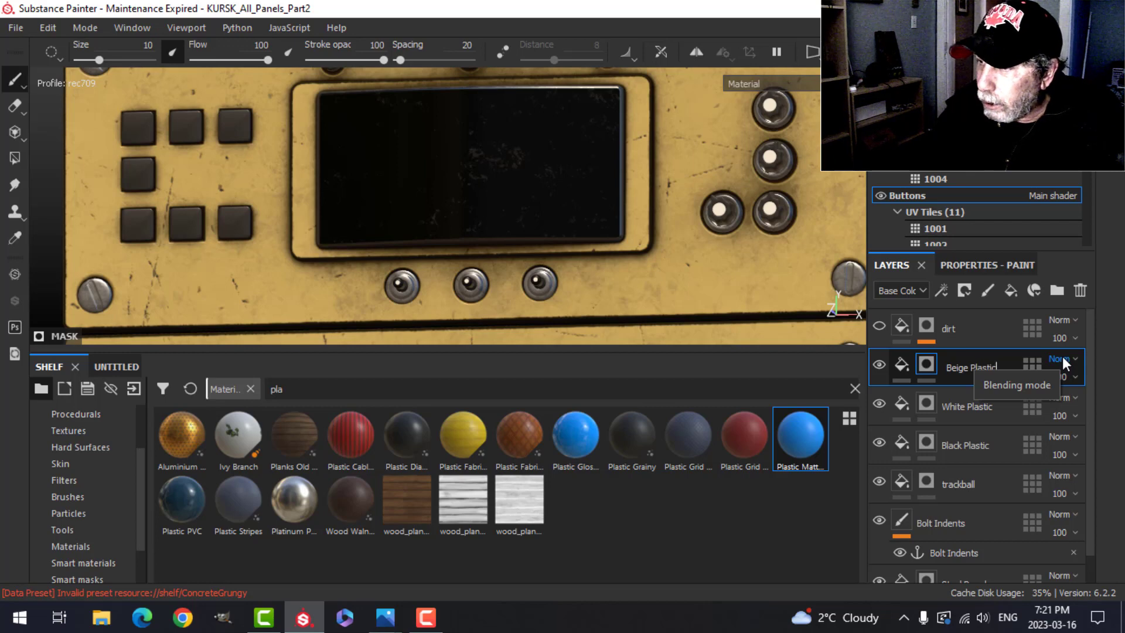
key("Return")
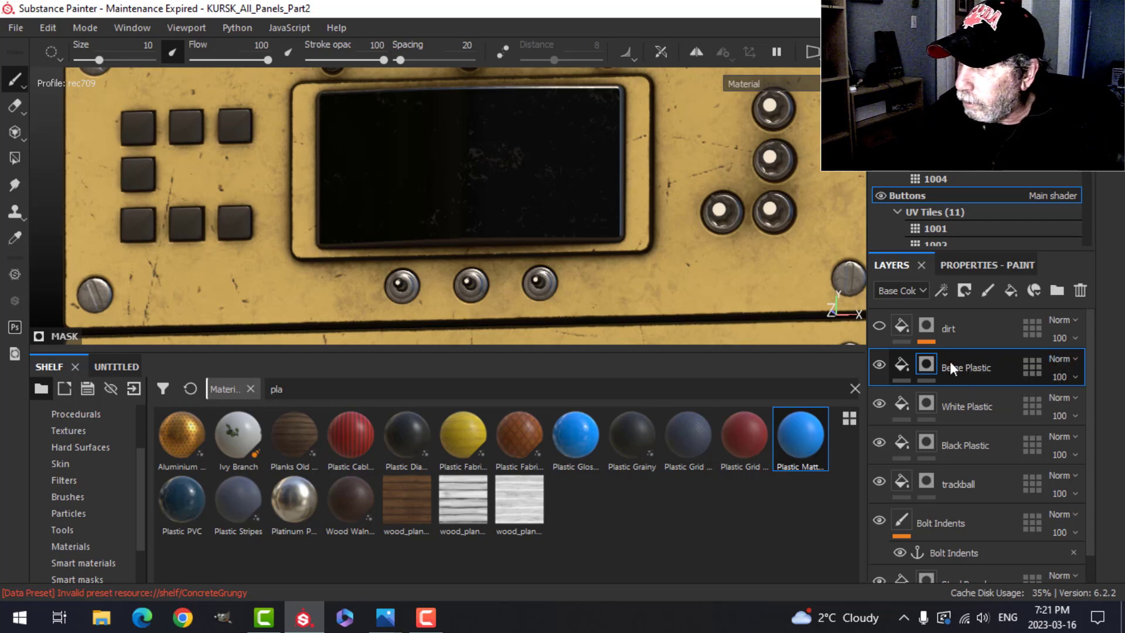
- Clear the Beige Plastic layer's mask and set its base color to a muted yellow-beige, RGB 0.368, 0.306, 0.114
right_click(929, 361)
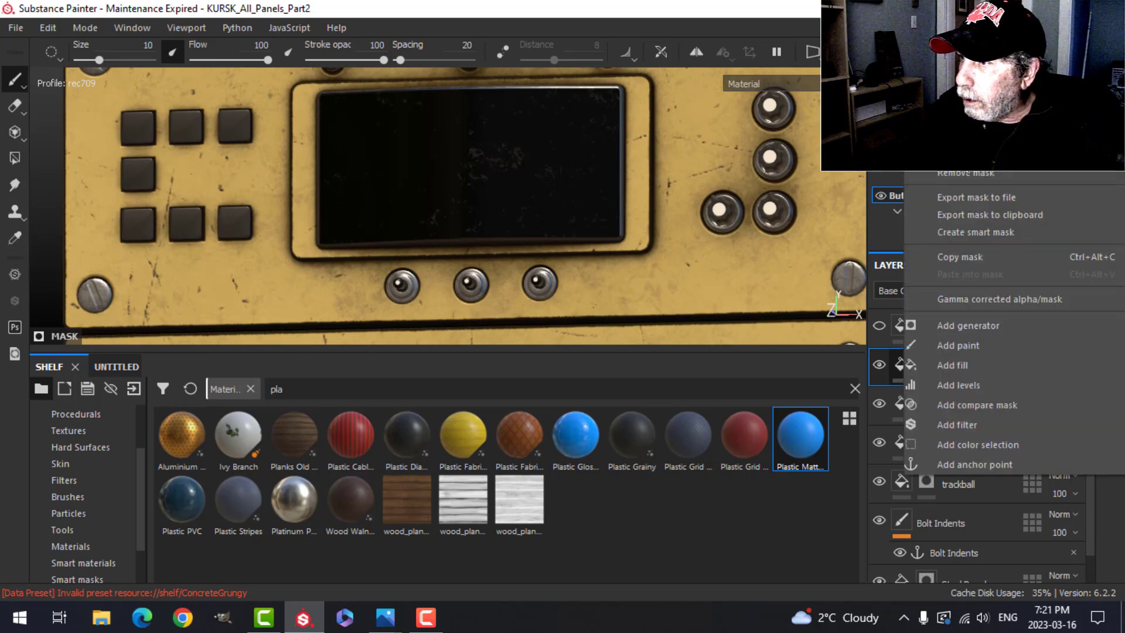
left_click(931, 257)
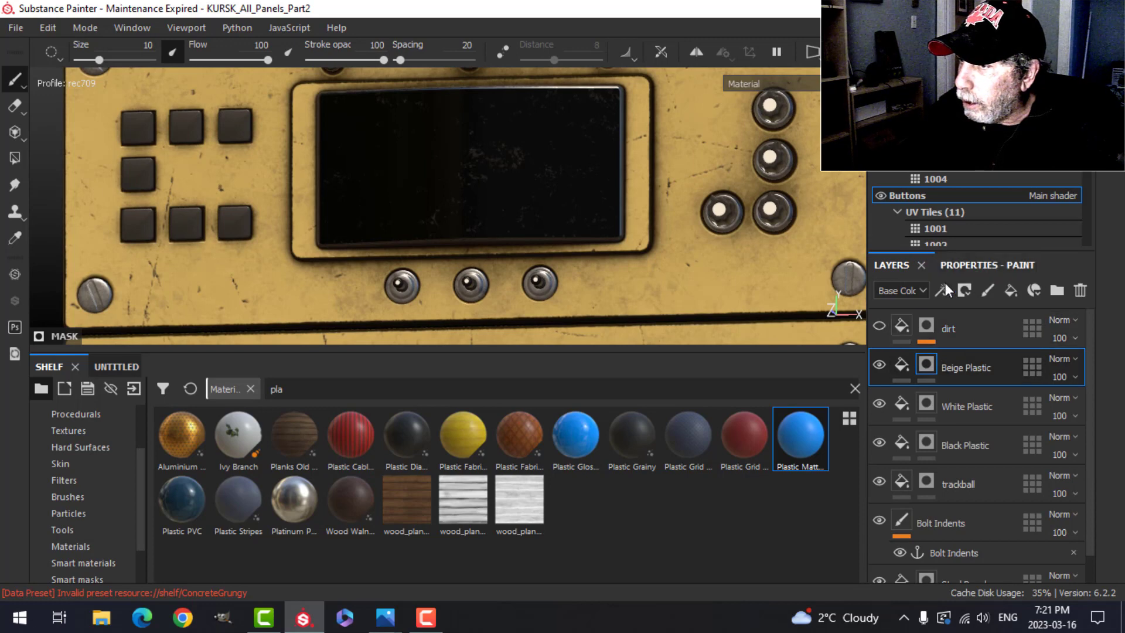
left_click(899, 366)
left_click(972, 264)
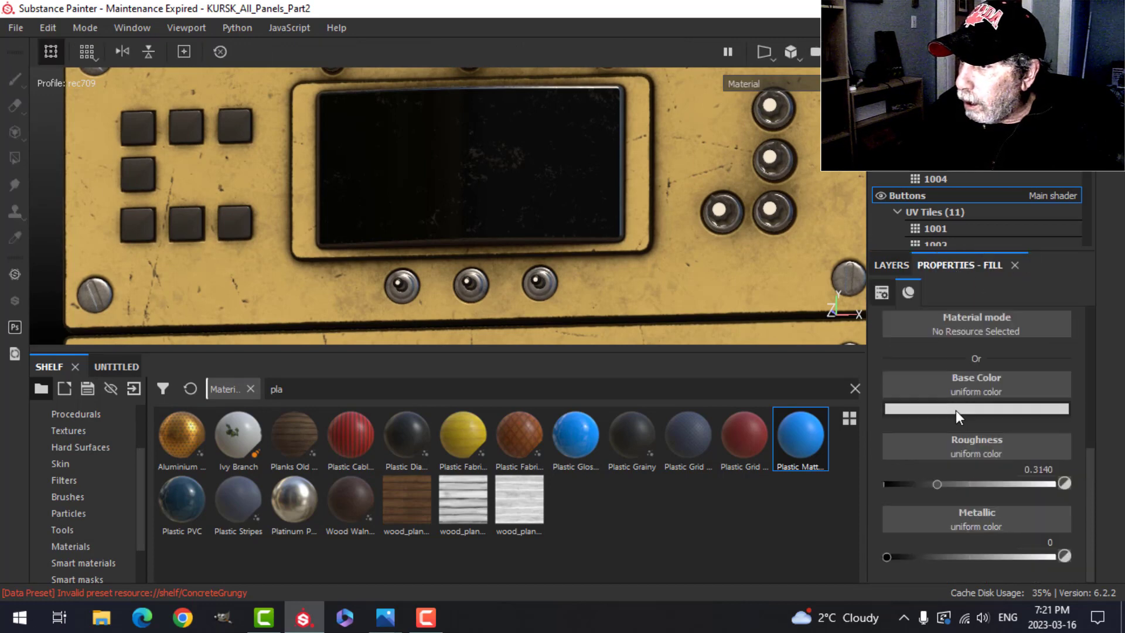
left_click(955, 409)
left_click(1092, 430)
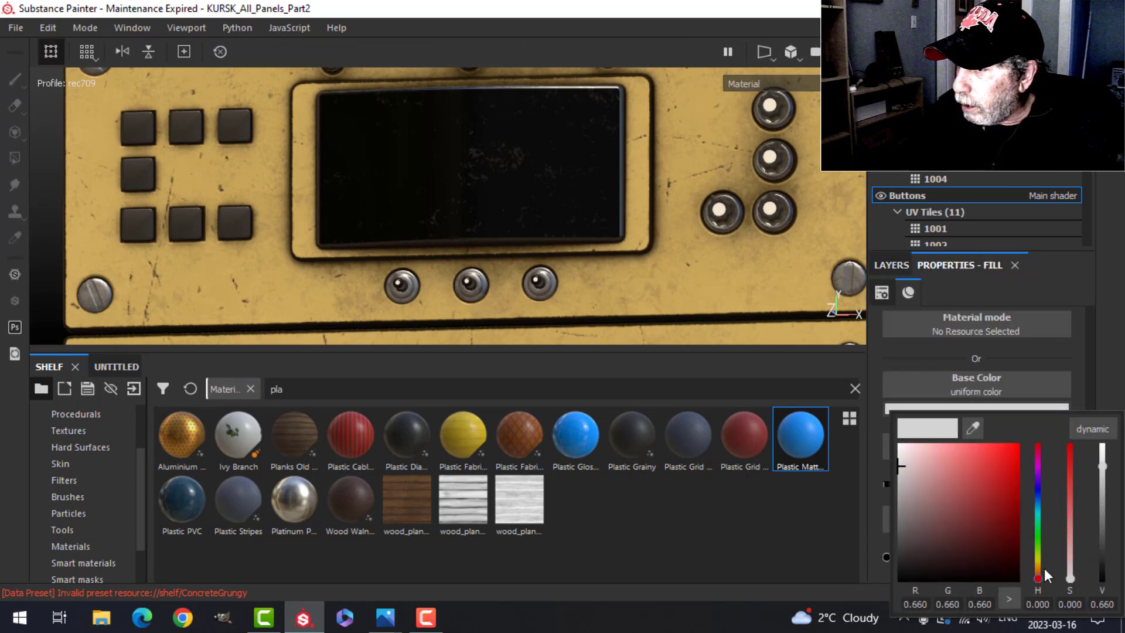
left_click_drag(1038, 579, 1038, 564)
left_click(950, 492)
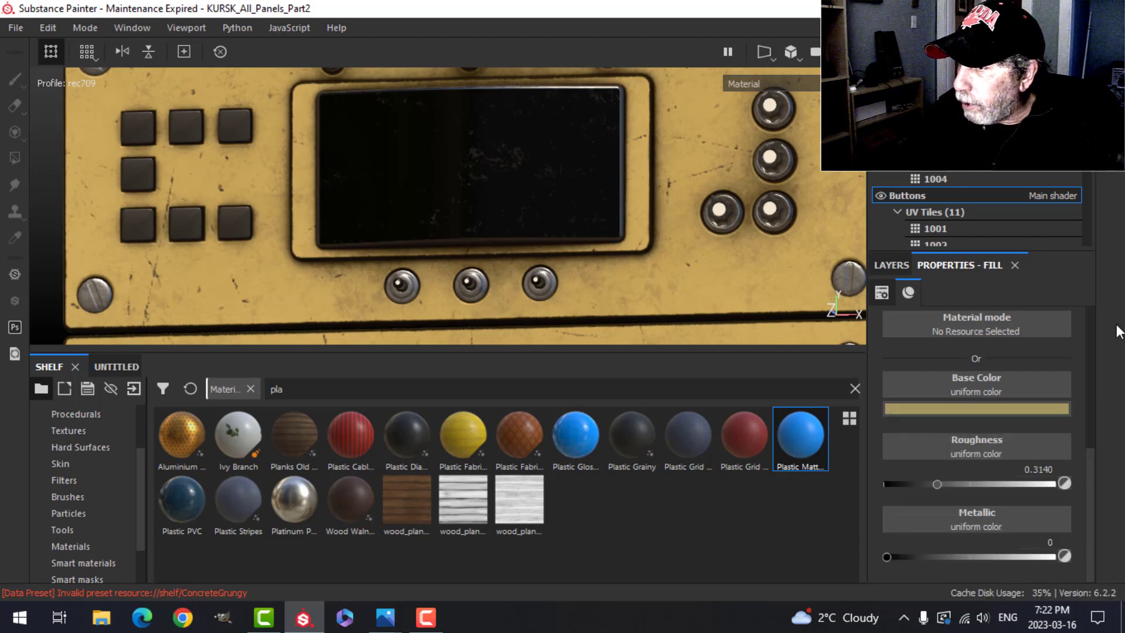
- Using Polygon Fill in UV chunk mode, fill the seven square buttons beside the screen into the Beige Plastic mask
left_click(890, 265)
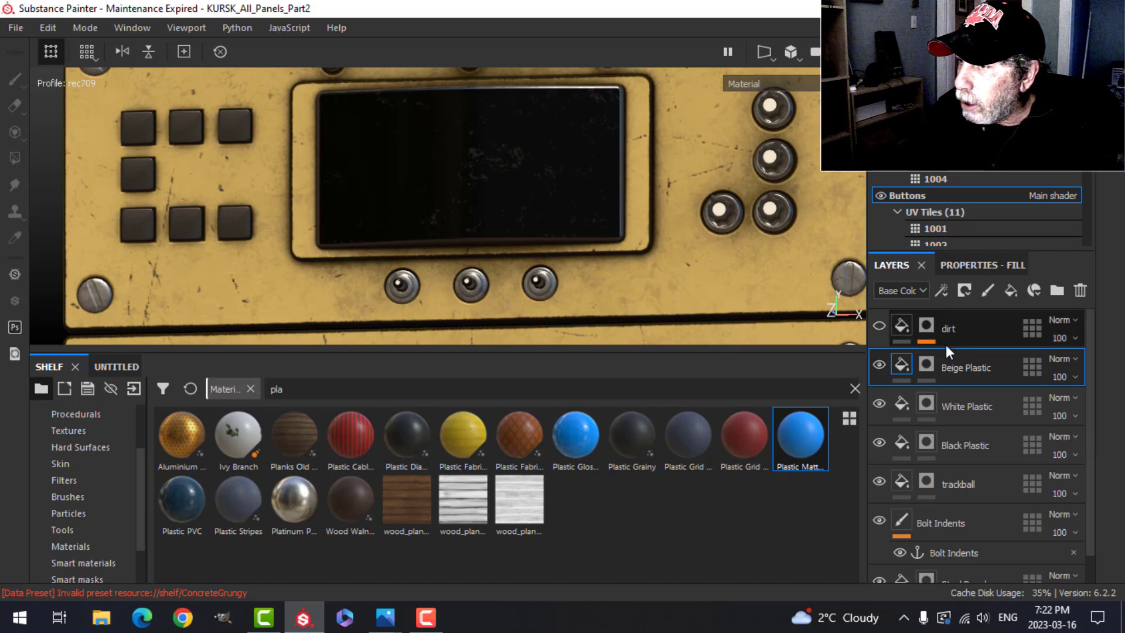
left_click(926, 363)
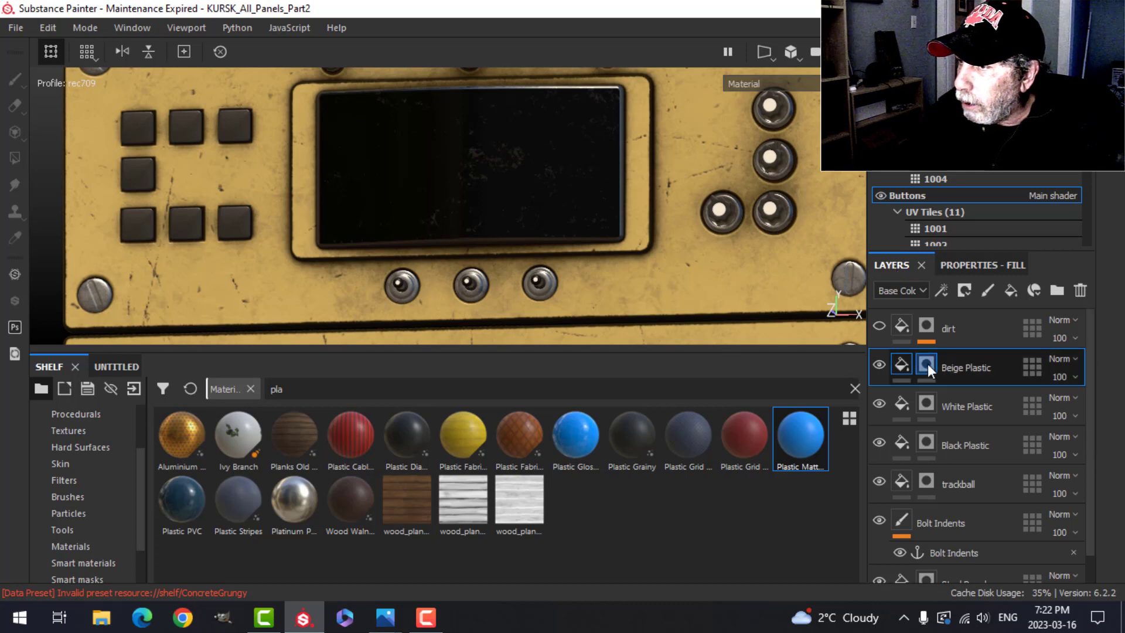
left_click(15, 158)
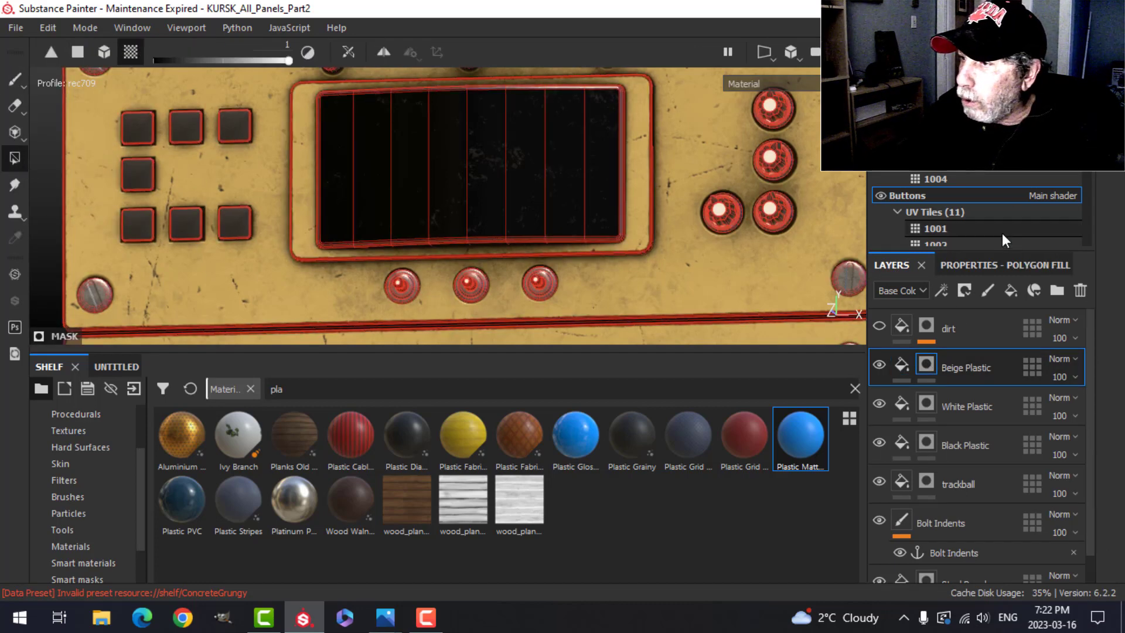
left_click(987, 266)
scroll(237, 170, "down", 2)
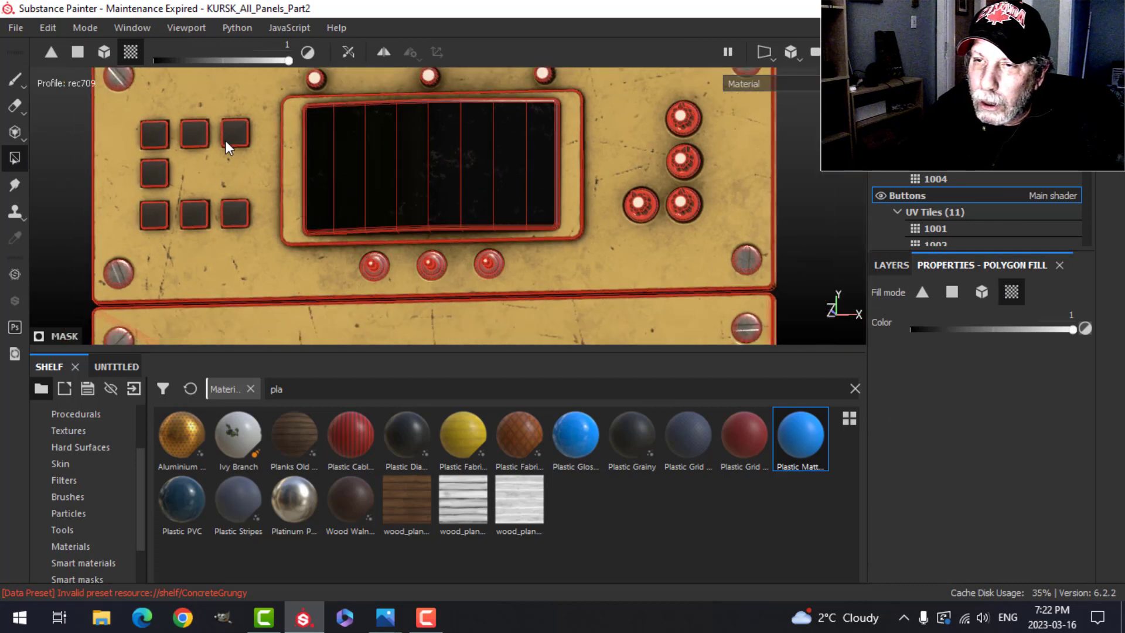
left_click(226, 134)
left_click(196, 134)
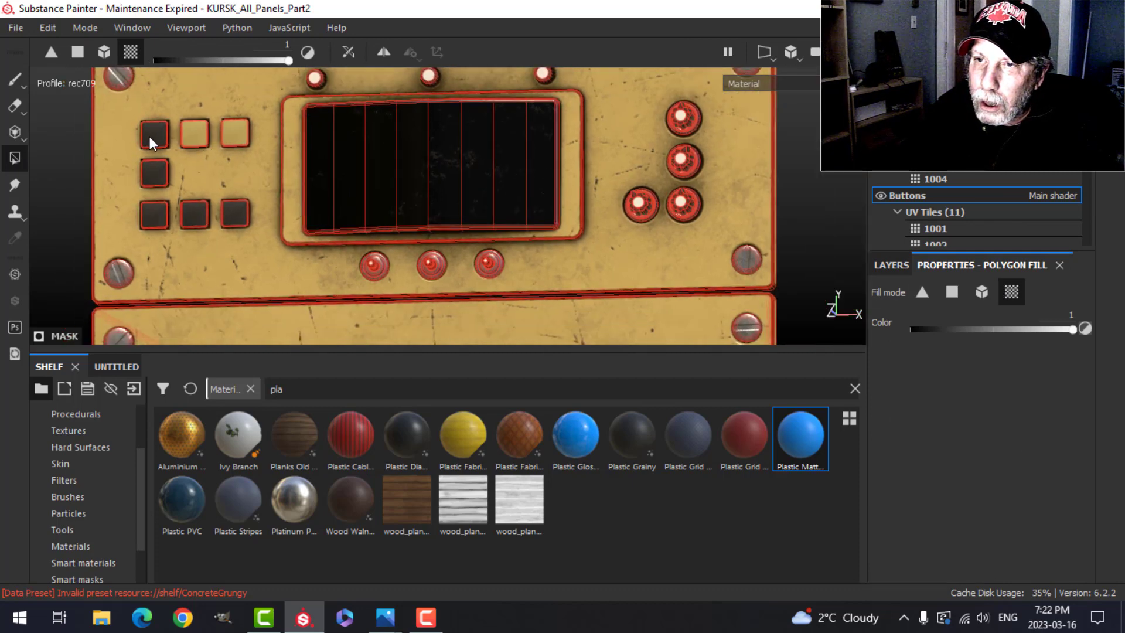
left_click(151, 171)
left_click(152, 205)
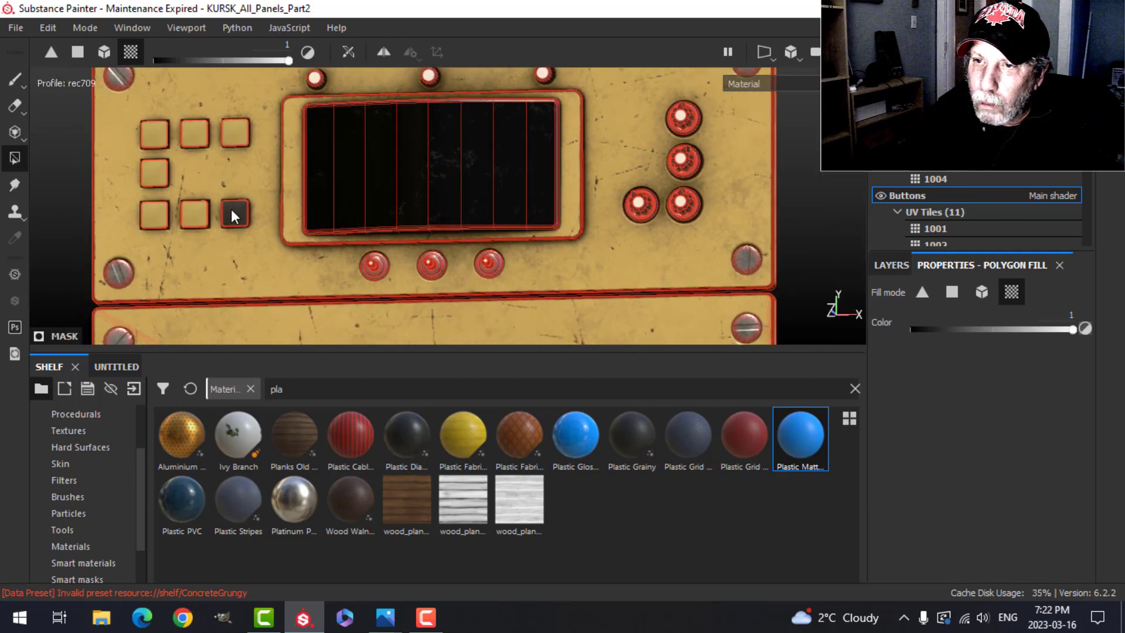
- Desaturate the Beige Plastic layer's base color to a greyer, more neutral beige
left_click(892, 265)
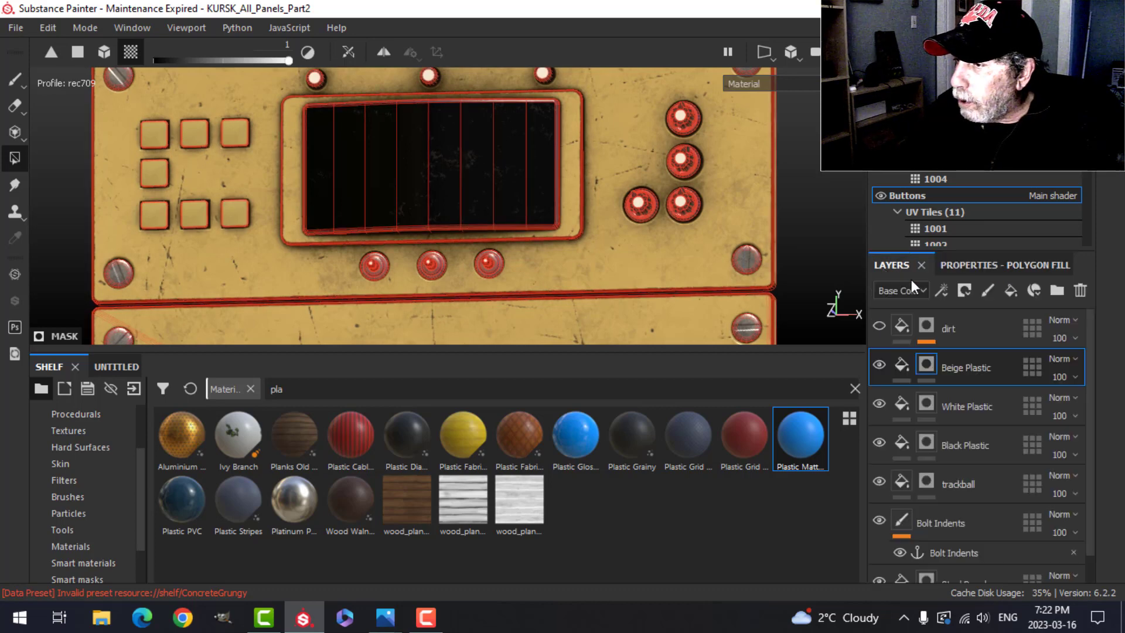
left_click(900, 364)
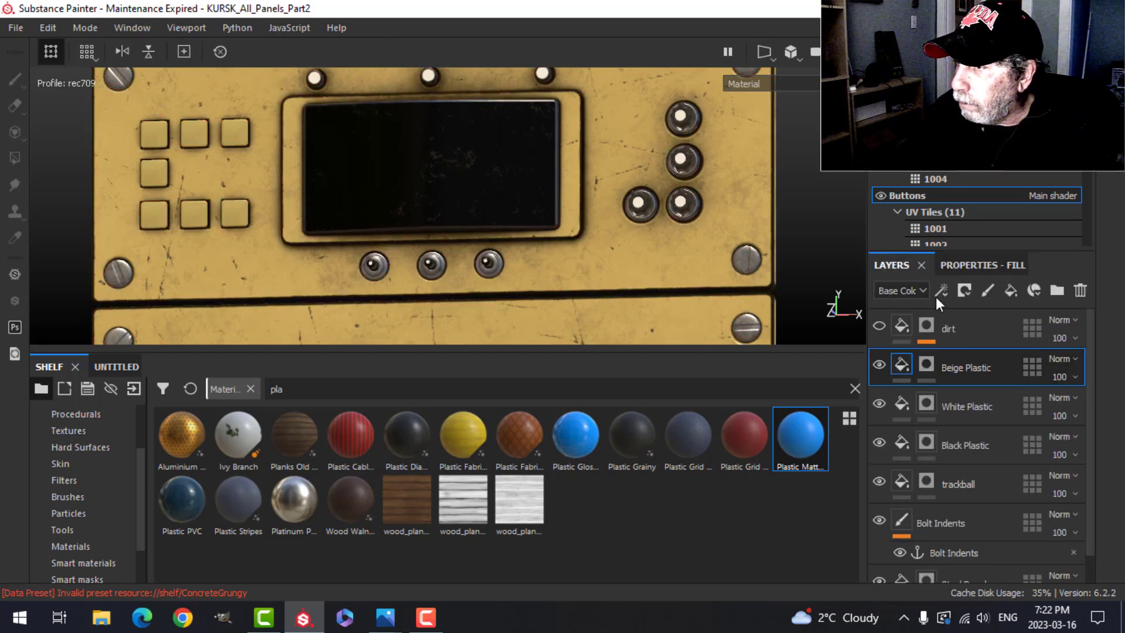
left_click(965, 265)
left_click(976, 408)
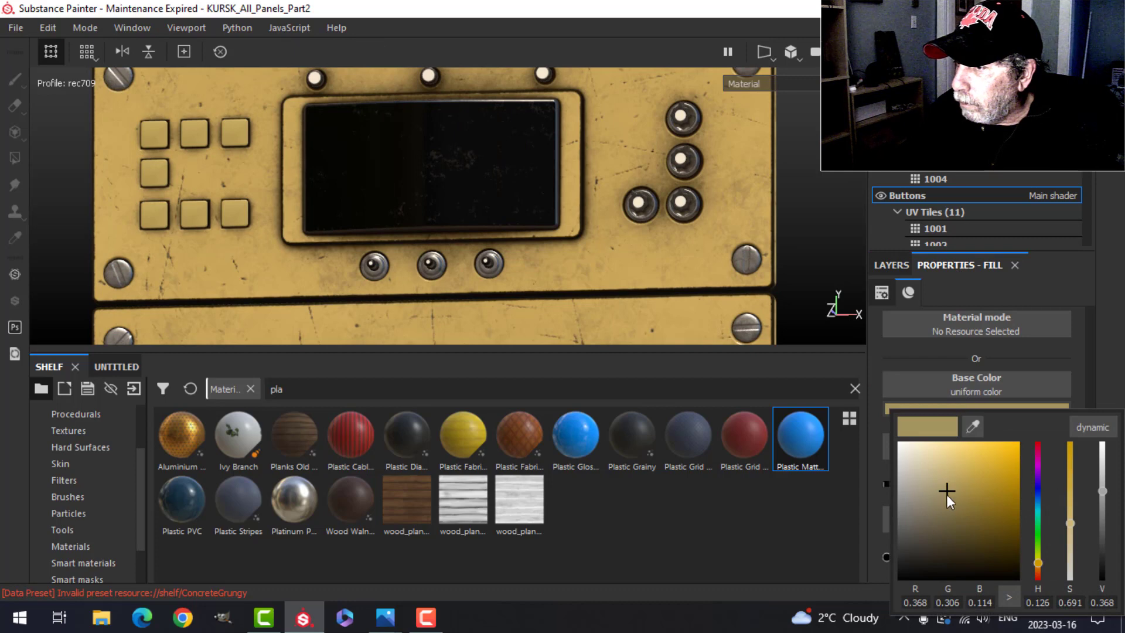
mouse_move(947, 494)
left_mouse_down()
mouse_move(926, 482)
mouse_move(931, 494)
left_mouse_up()
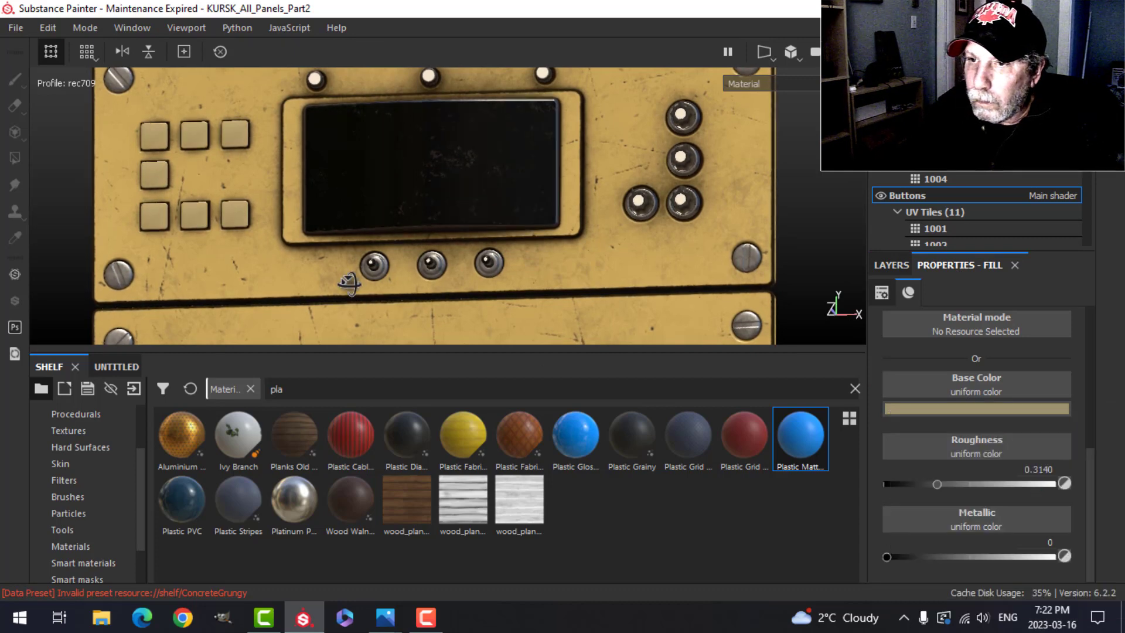
left_click_drag(349, 284, 352, 284, "alt")
left_click(929, 408)
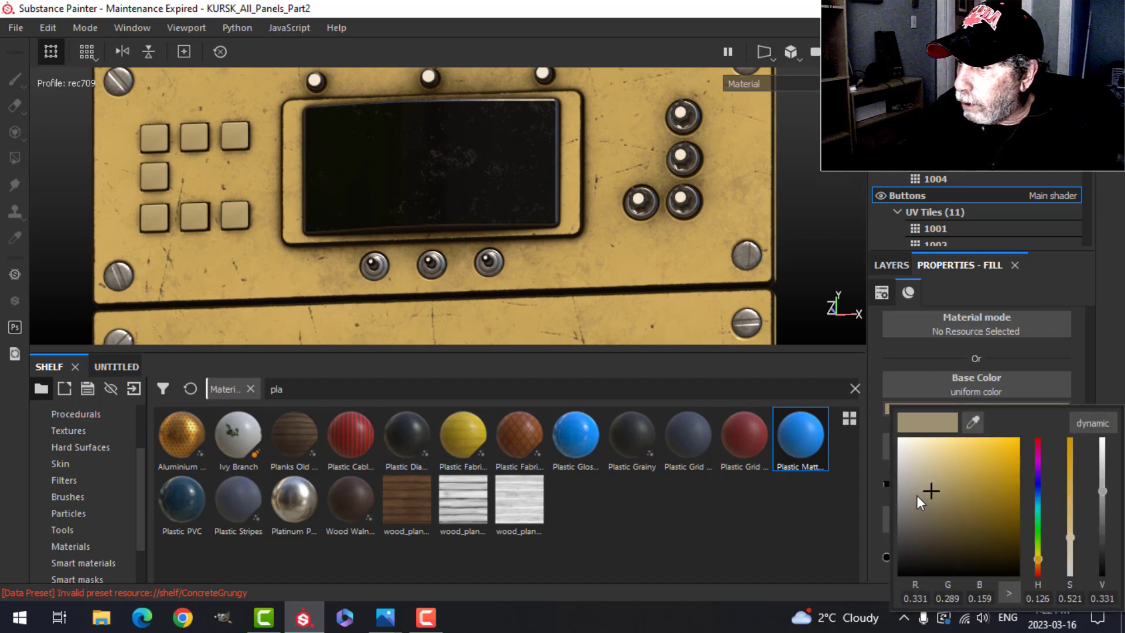
mouse_move(916, 495)
left_mouse_down()
mouse_move(925, 502)
mouse_move(916, 501)
left_mouse_up()
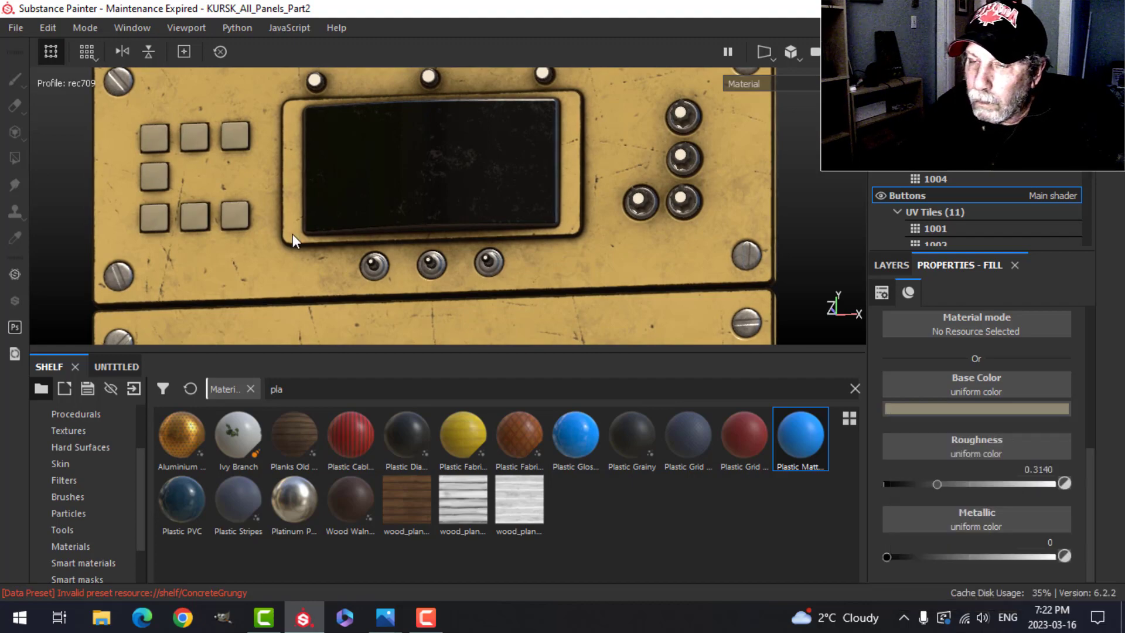
- Fill the upper row of eleven square keys on the trackball panel into the Beige Plastic mask with Polygon Fill
left_click_drag(292, 234, 388, 240, "alt")
scroll(369, 236, "down", 4)
scroll(369, 236, "up", 4)
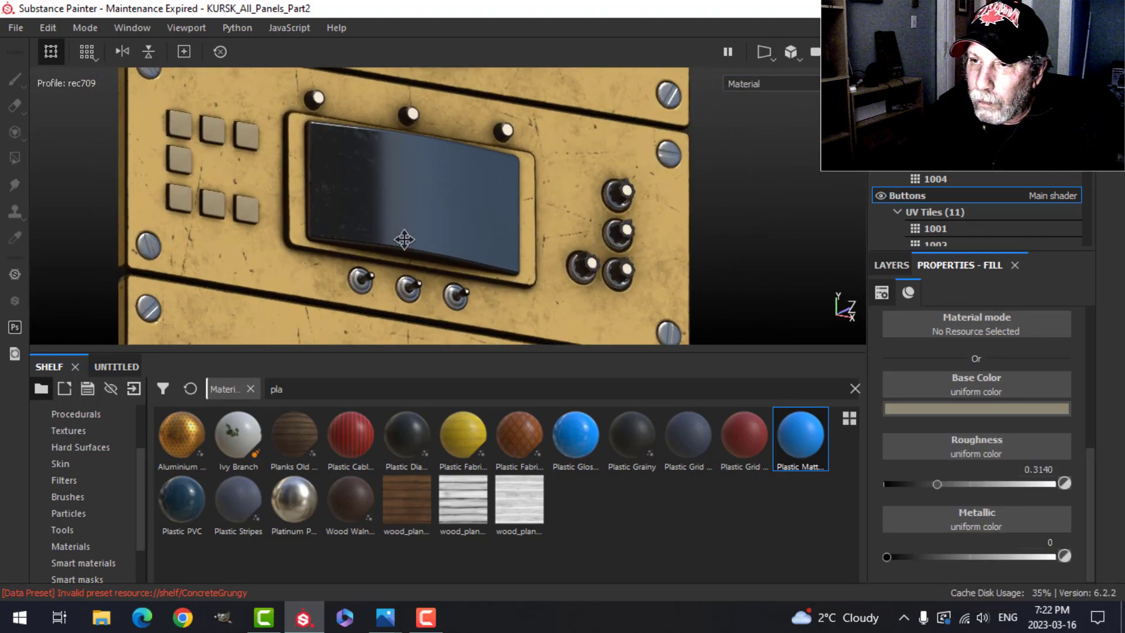
middle_click_drag(405, 241, 399, 201, "alt")
left_click_drag(399, 203, 473, 125, "alt")
left_click(897, 265)
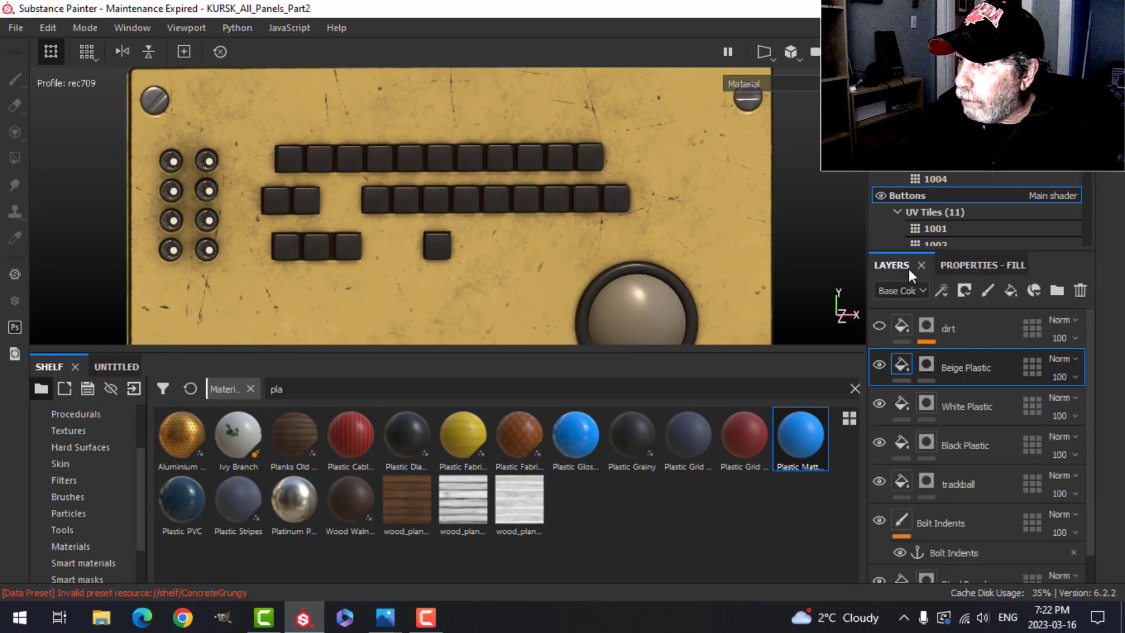
left_click(925, 359)
left_click(300, 163)
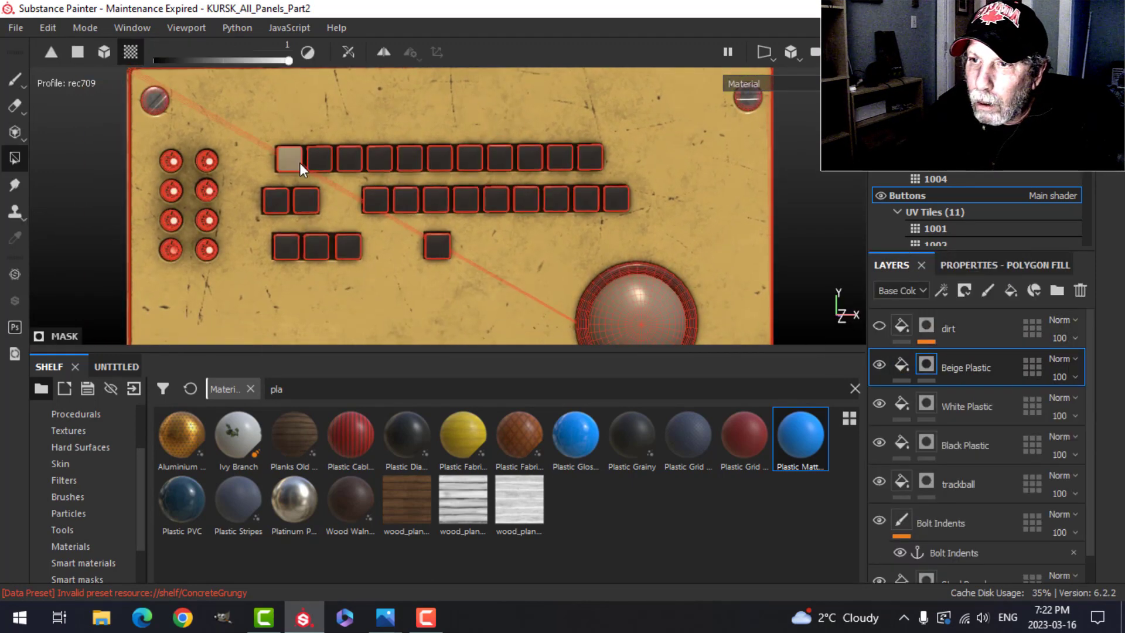
left_click(439, 158)
left_click(409, 158)
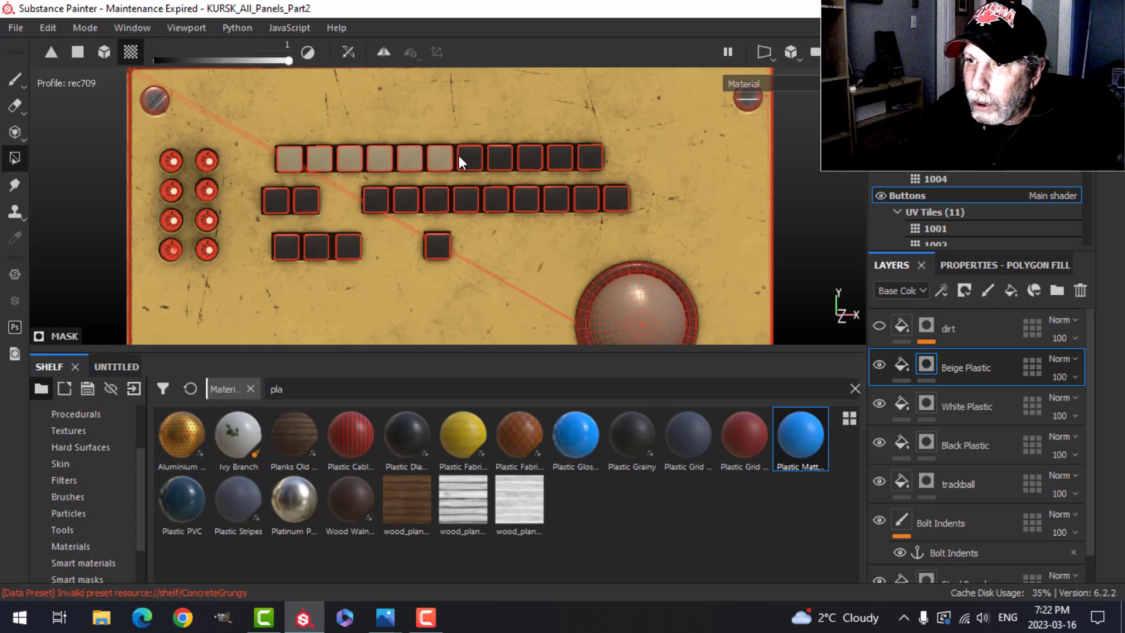
left_click(501, 155)
left_click(530, 159)
left_click(560, 158)
left_click(591, 158)
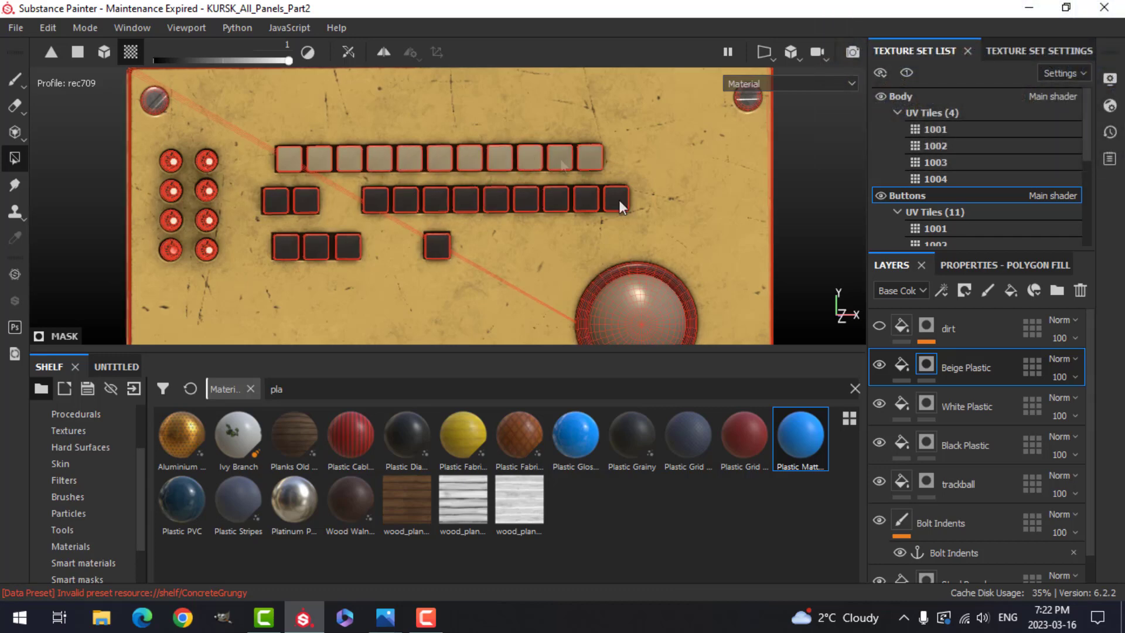
- Fill the trackball panel's remaining square keys in the middle and lower rows into the Beige Plastic mask
left_click(617, 199)
left_click(587, 199)
left_click(556, 199)
left_click(527, 199)
left_click(381, 200)
left_click(437, 246)
left_click(346, 245)
left_click(316, 246)
left_click(288, 246)
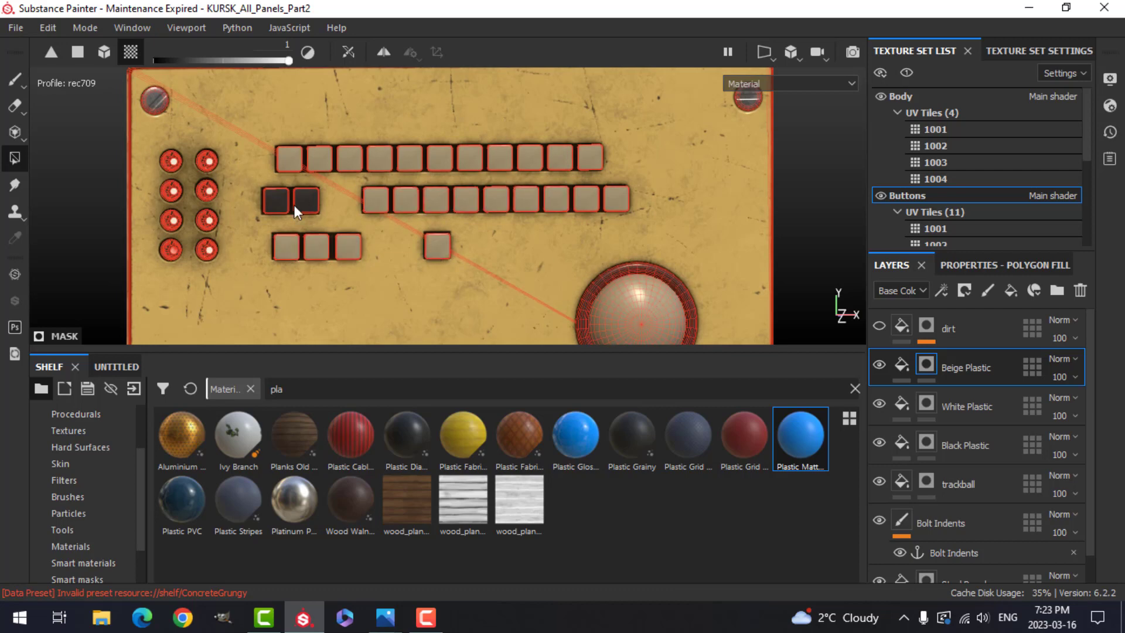
left_click(304, 202)
left_click(278, 201)
- Fill the first two of the three domed round buttons beside the key blocks into the Beige Plastic mask
middle_click_drag(441, 209, 409, 258, "alt")
scroll(406, 182, "up", 8)
left_click(137, 170)
left_click(68, 170)
- Fill the lower three rows of the first two square-key blocks and the lower two rows of the third into the Beige Plastic mask
left_click(380, 186)
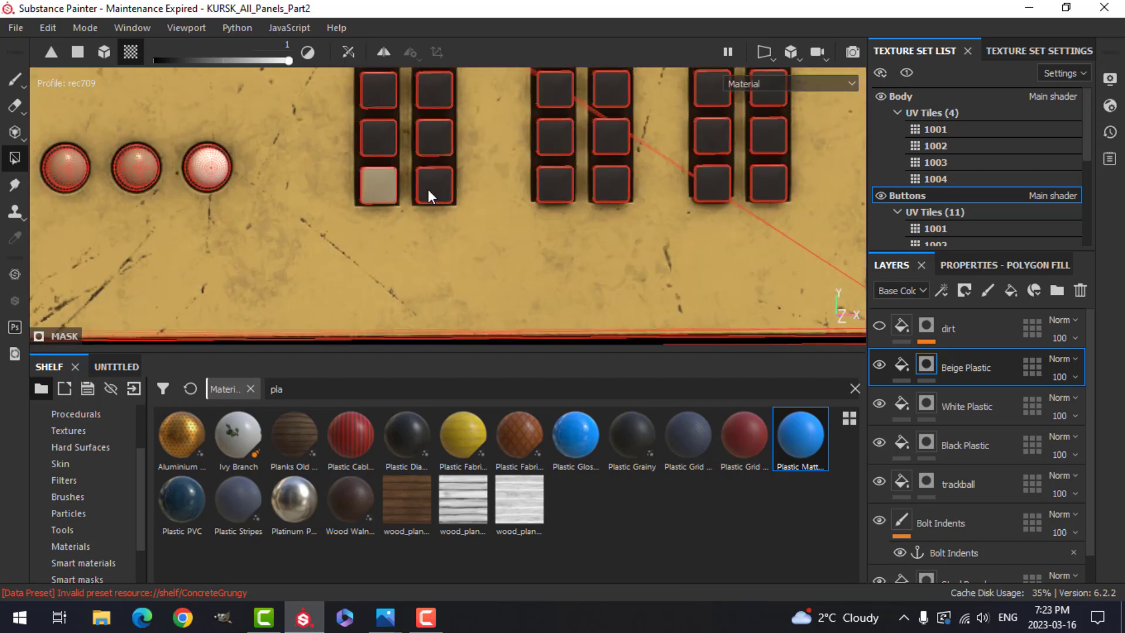
left_click(429, 188)
left_click(381, 139)
left_click(432, 138)
left_click(433, 93)
left_click(557, 139)
left_click(555, 184)
left_click(611, 184)
left_click(769, 185)
left_click(714, 184)
left_click(708, 136)
left_click(761, 133)
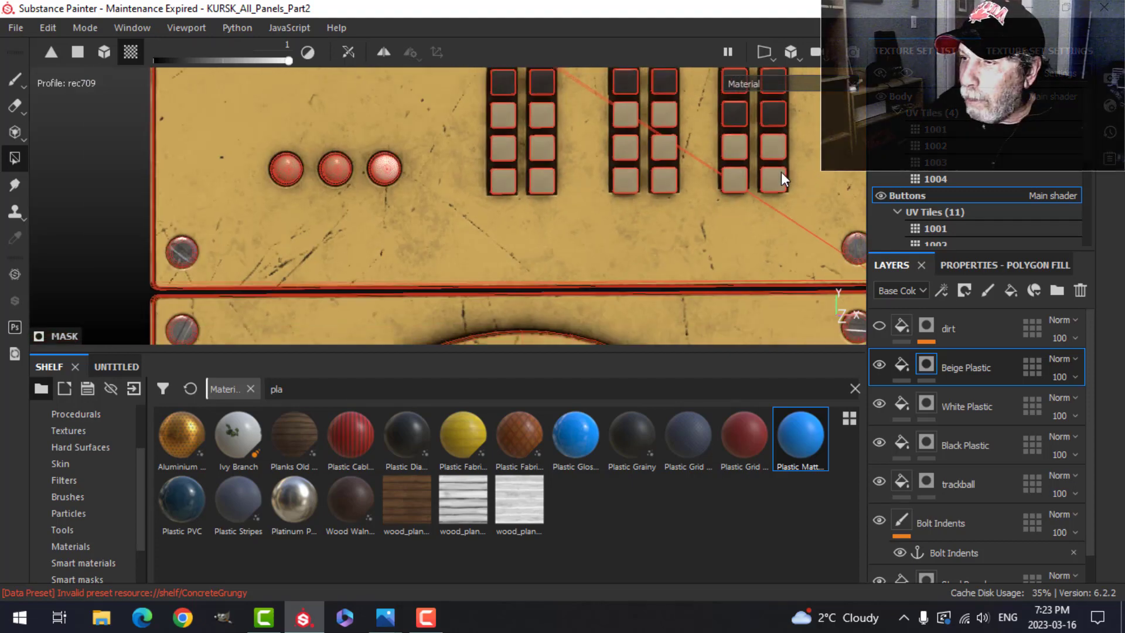
- Examine the edges and sides of the filled square keys up close for mask coverage
middle_click_drag(739, 173, 546, 211, "alt")
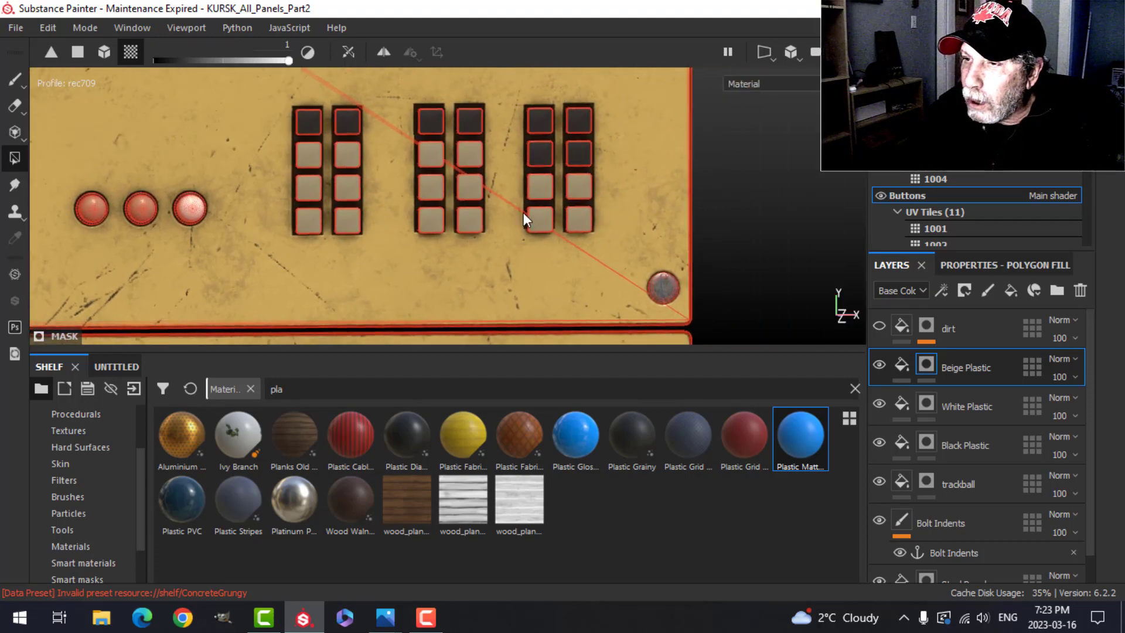
left_click_drag(523, 212, 633, 215, "alt")
scroll(615, 215, "up", 9)
mouse_move(353, 214)
left_mouse_down("alt")
mouse_move(363, 214)
mouse_move(348, 210)
left_mouse_up("alt")
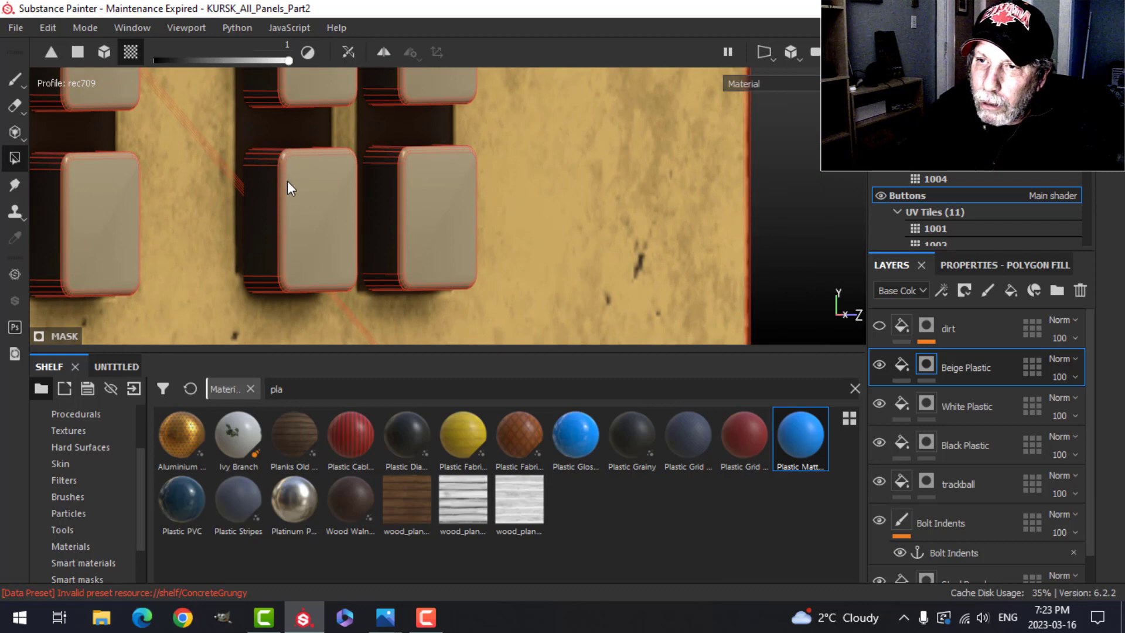
scroll(285, 185, "up", 4)
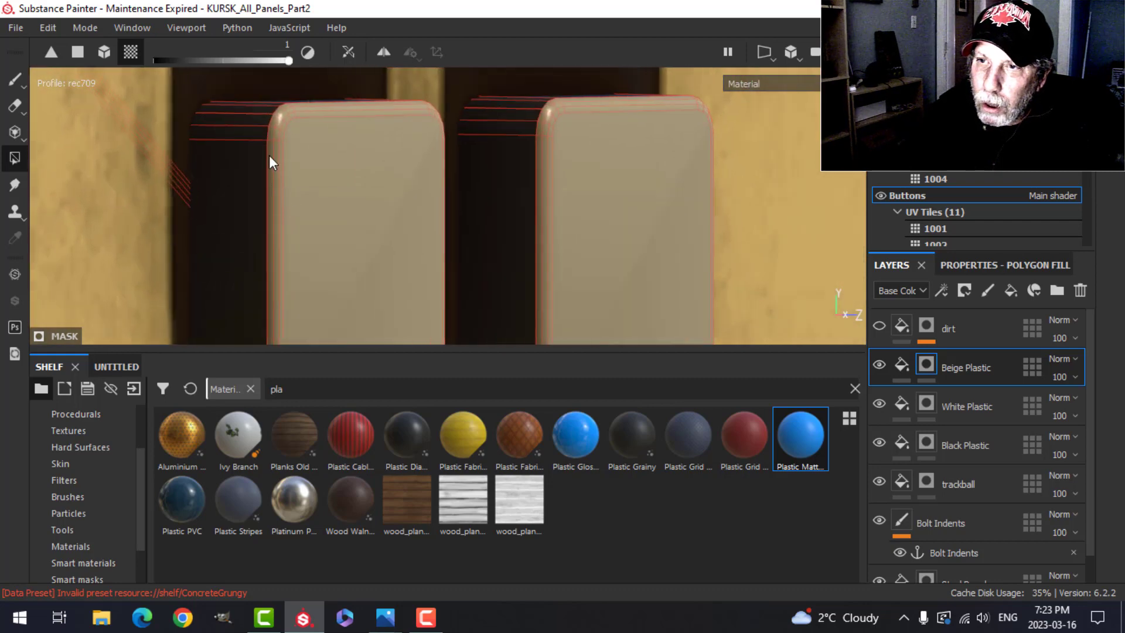
scroll(286, 188, "up", 2)
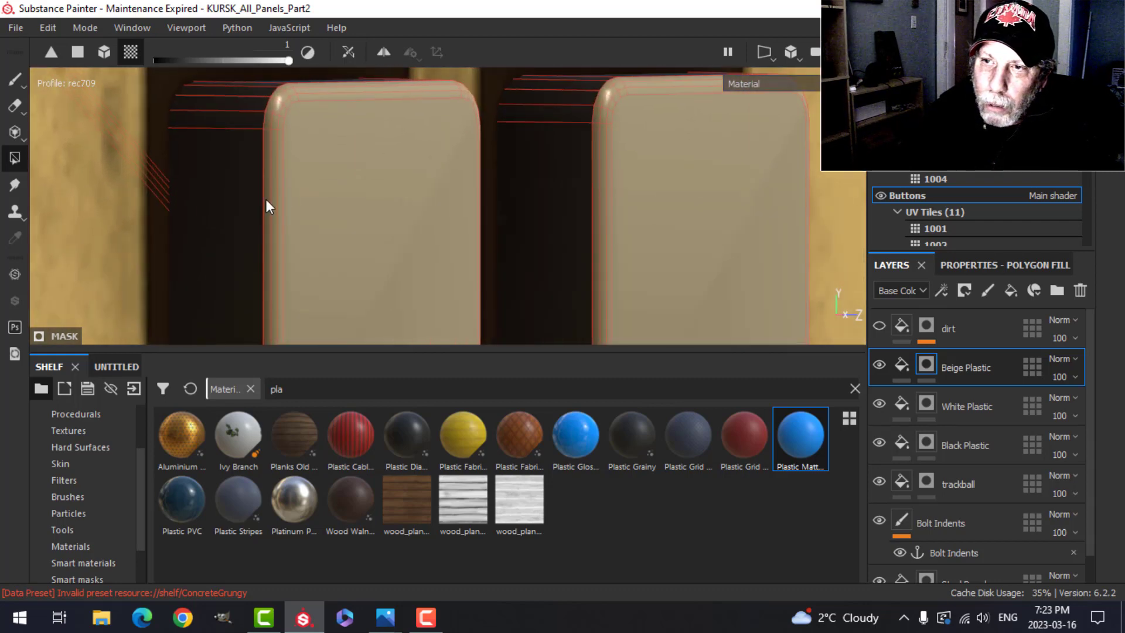
left_click_drag(312, 213, 322, 183, "alt")
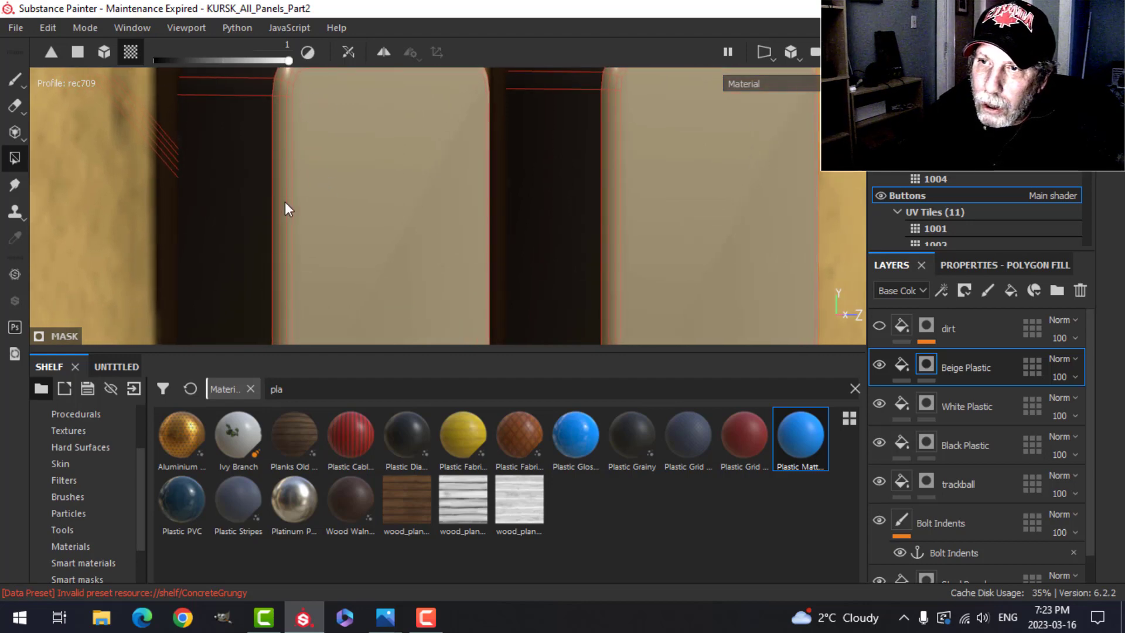
scroll(282, 188, "down", 2)
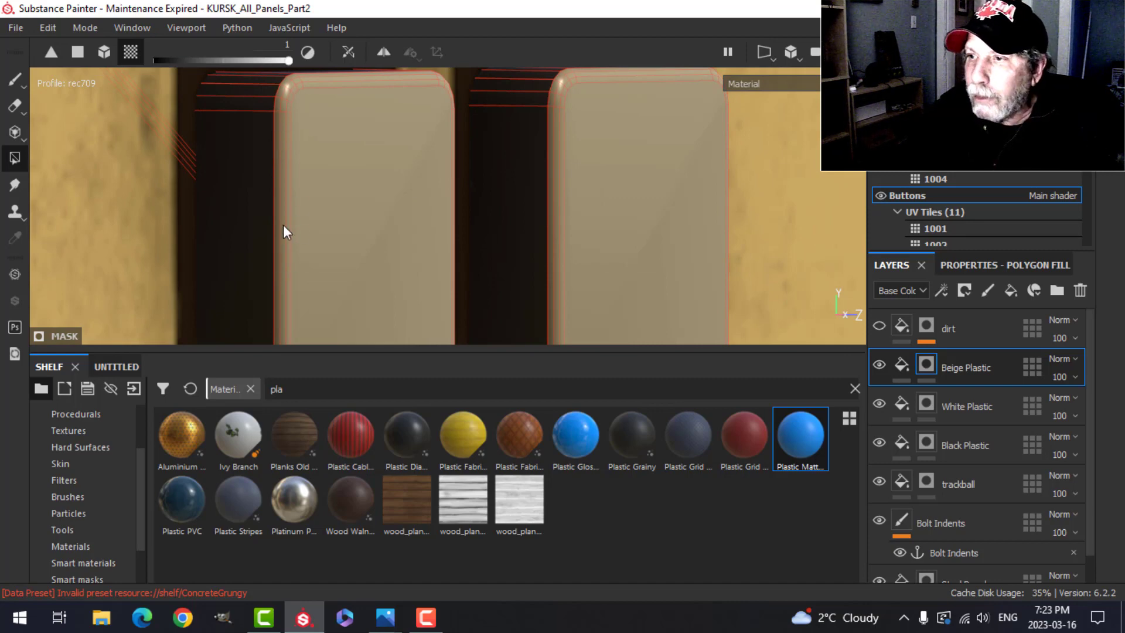
scroll(351, 170, "down", 5)
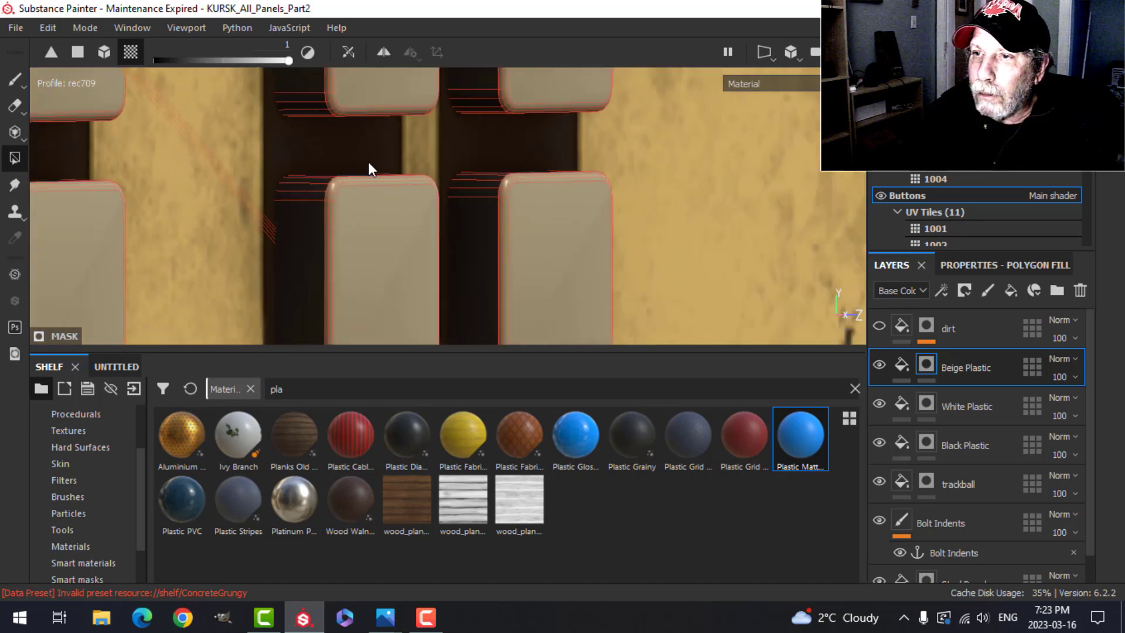
- Fill the upper two rows of the third square-key block into the Beige Plastic mask
middle_click_drag(367, 99, 377, 232, "alt")
left_click(382, 196)
left_click(493, 196)
middle_click_drag(371, 141, 379, 291, "alt")
left_click(383, 197)
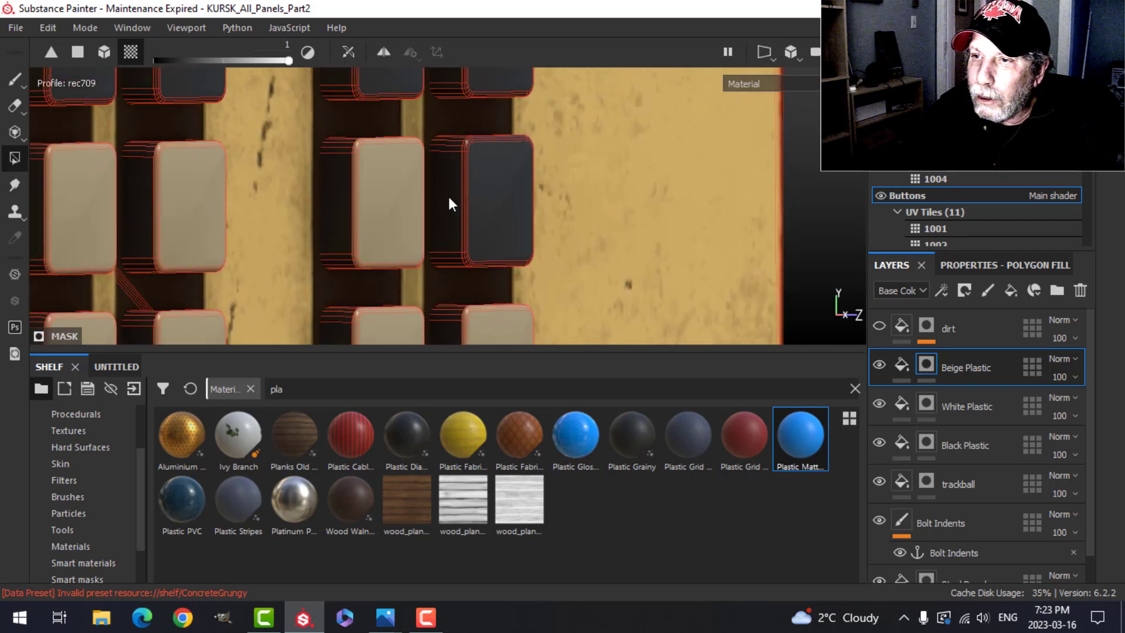
left_click(497, 194)
middle_click_drag(423, 113, 402, 240, "alt")
left_click(378, 170)
left_click(466, 157)
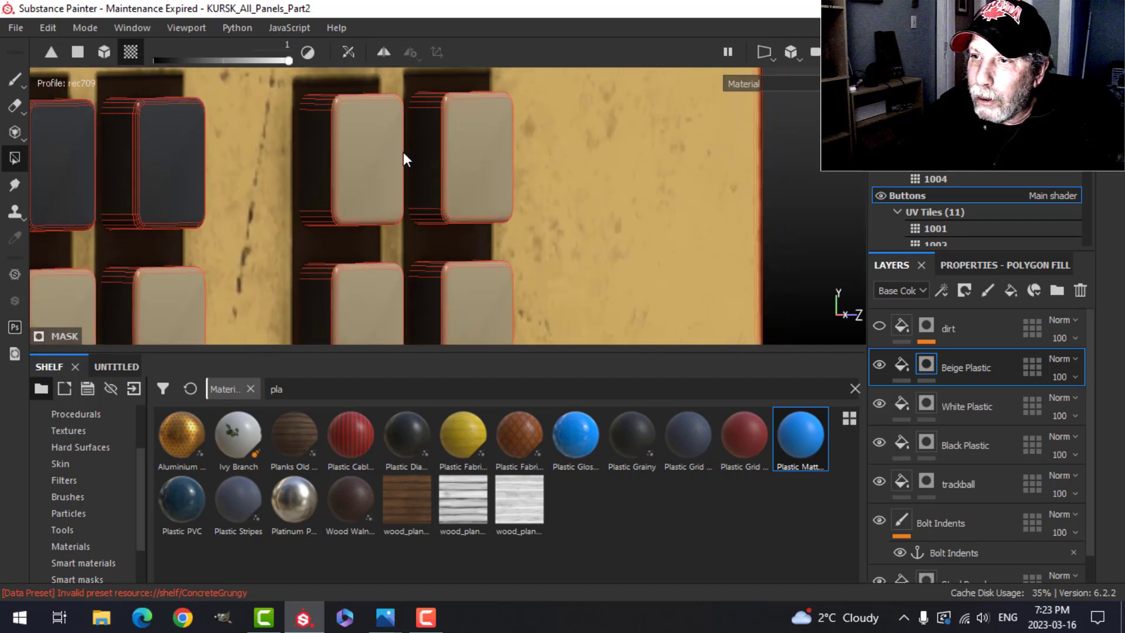
- Fill the top row of keys in the first and second square-key blocks into the Beige Plastic mask
left_click(180, 150)
left_click(90, 156)
scroll(246, 229, "up", 3)
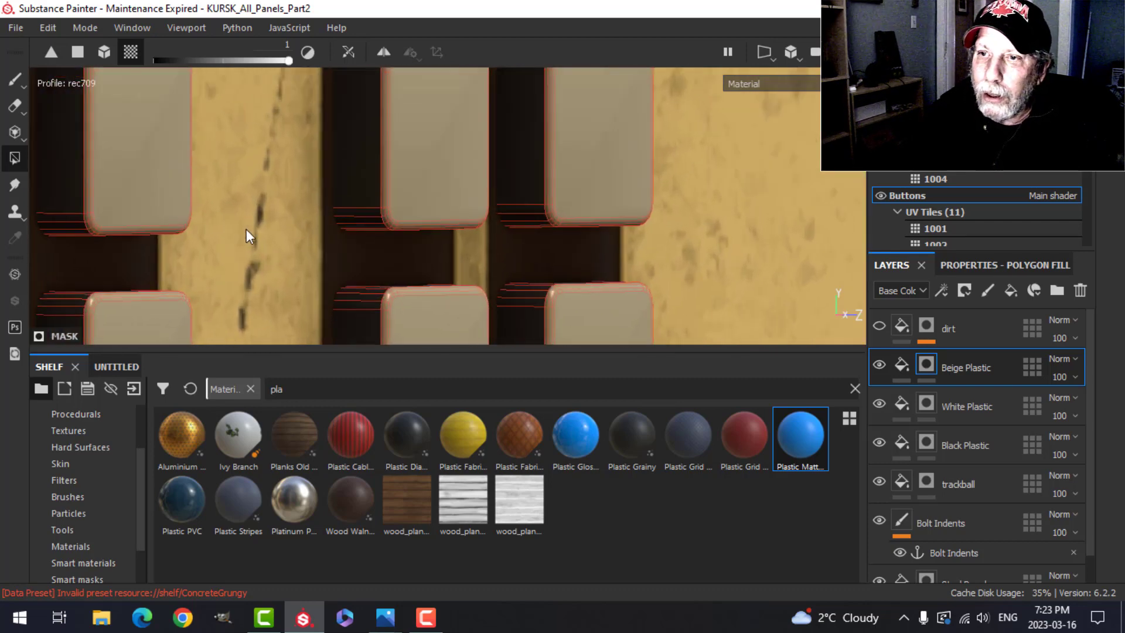
scroll(244, 229, "down", 4)
scroll(244, 228, "down", 5)
left_click(283, 152)
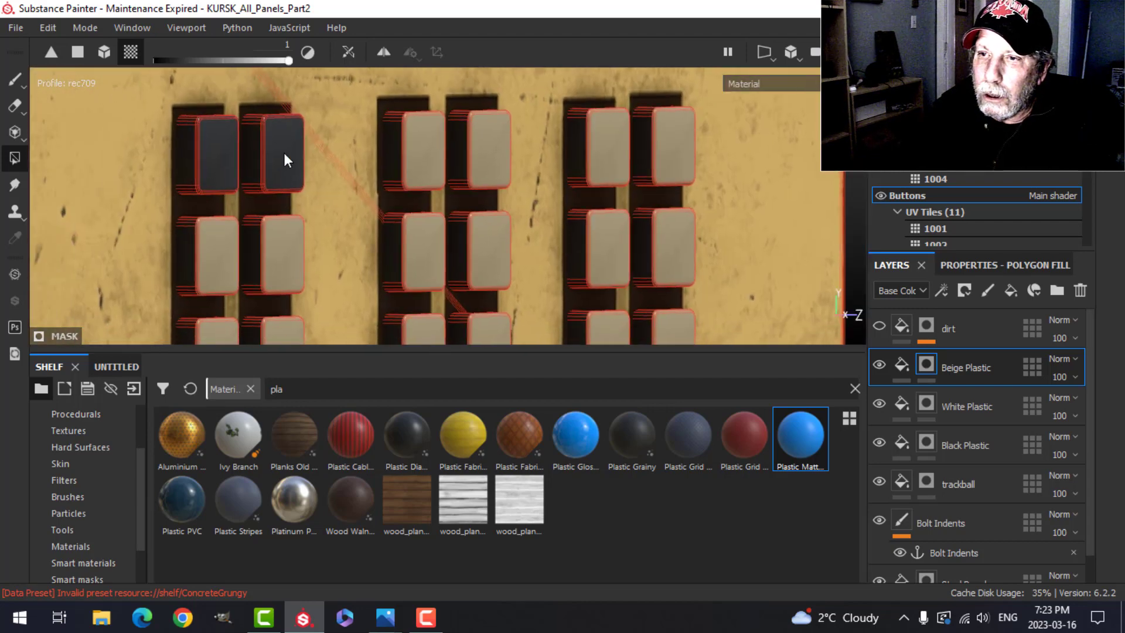
scroll(214, 152, "up", 2)
scroll(308, 221, "down", 5)
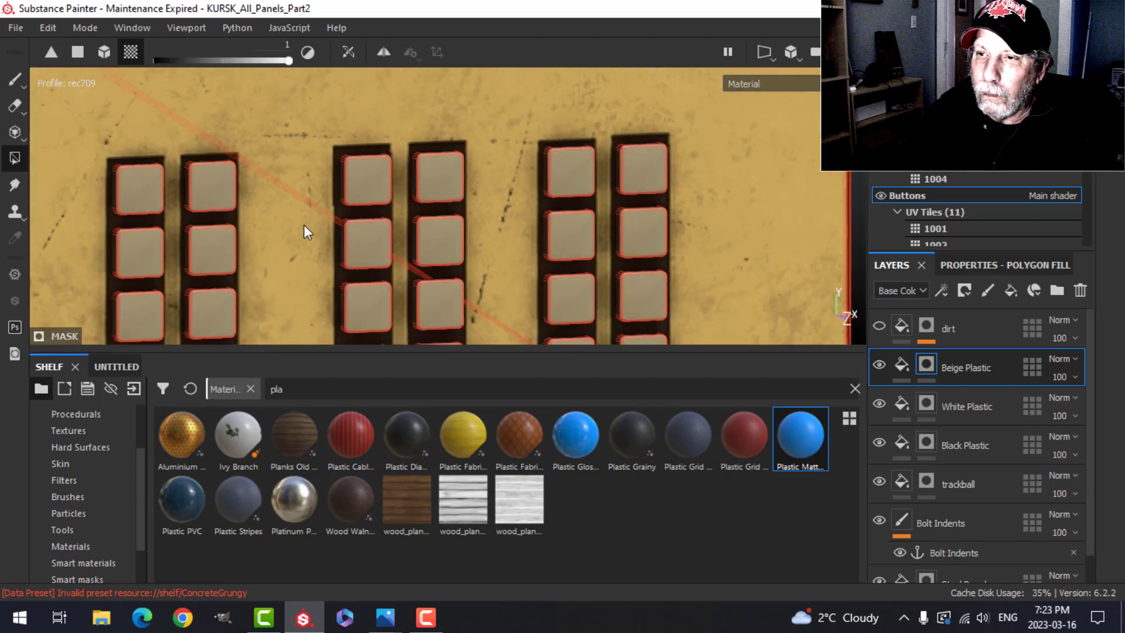
- Switch to the Paint tool to hide the wireframe and examine the plastic buttons, knobs and switches across the console panels
scroll(303, 226, "down", 3)
middle_click_drag(306, 205, 409, 190)
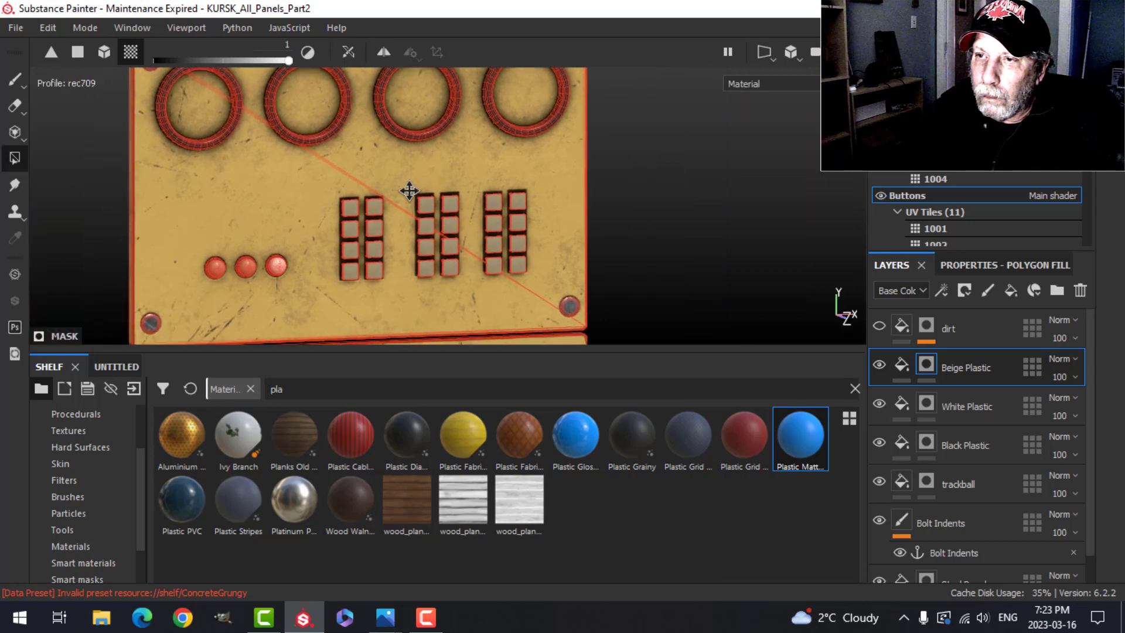
left_click(24, 79)
scroll(527, 264, "up", 4)
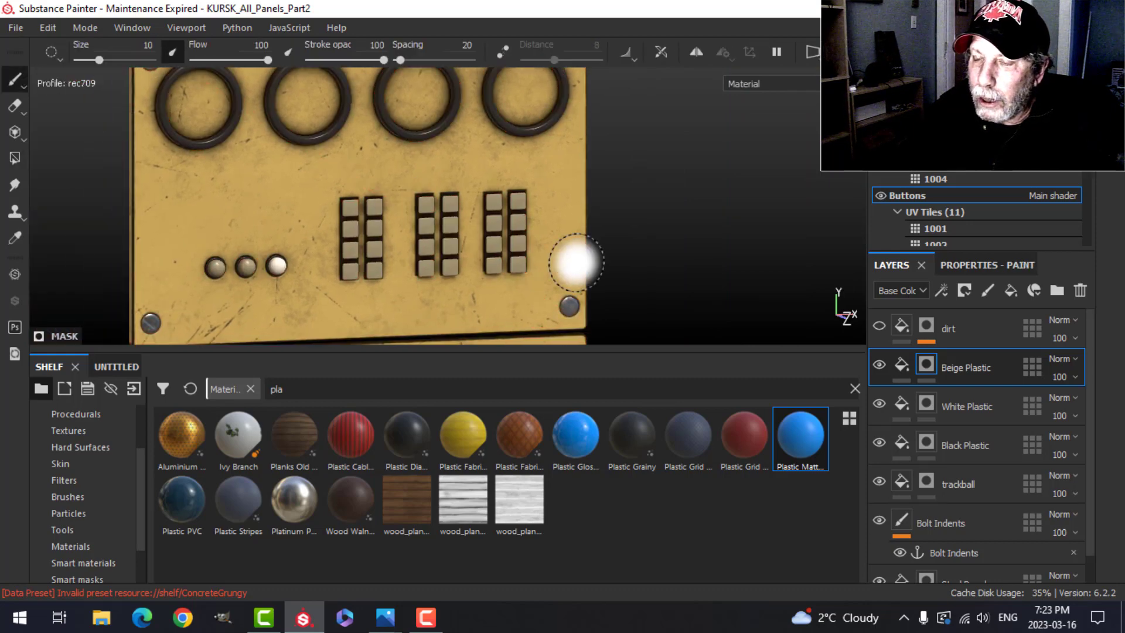
scroll(514, 272, "up", 2)
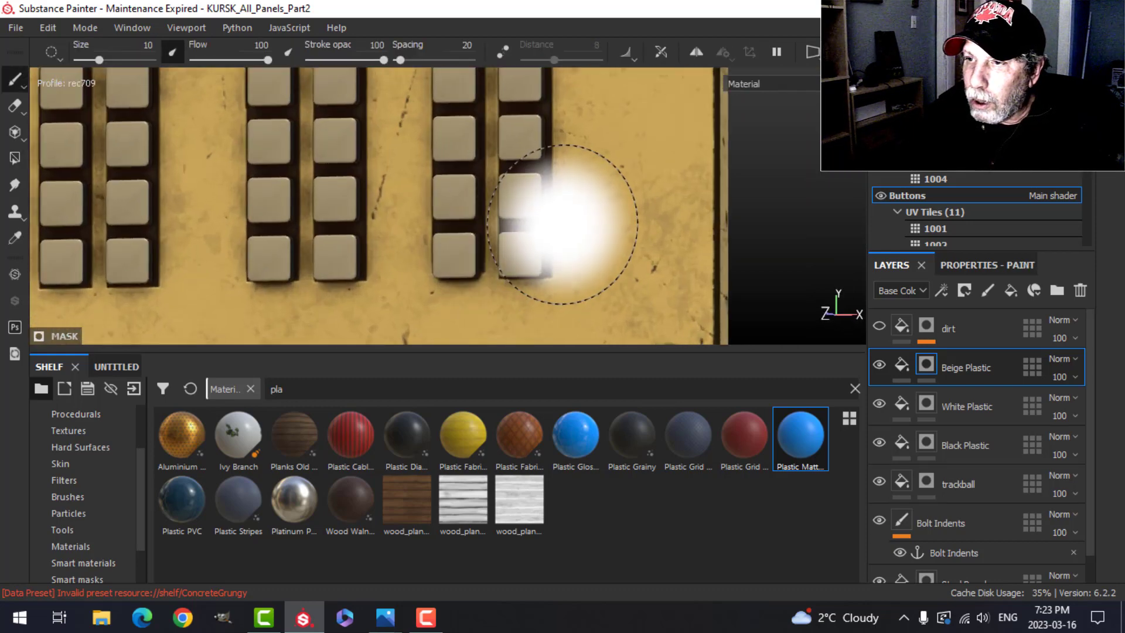
left_click_drag(564, 191, 560, 227, "alt")
middle_click_drag(560, 228, 467, 264, "alt")
left_click_drag(467, 264, 494, 233, "alt")
scroll(421, 287, "down", 3)
middle_click_drag(421, 287, 534, 153, "alt")
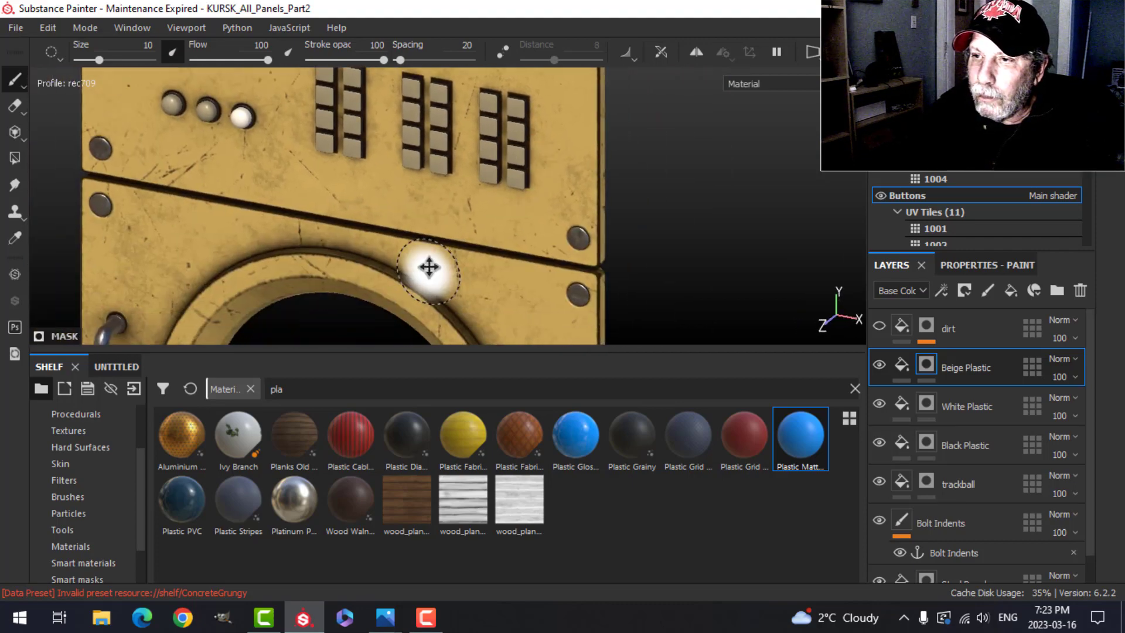
middle_click_drag(427, 266, 474, 155, "alt")
middle_click_drag(462, 246, 506, 110, "alt")
middle_click_drag(470, 224, 473, 127, "alt")
middle_click_drag(475, 263, 464, 153, "alt")
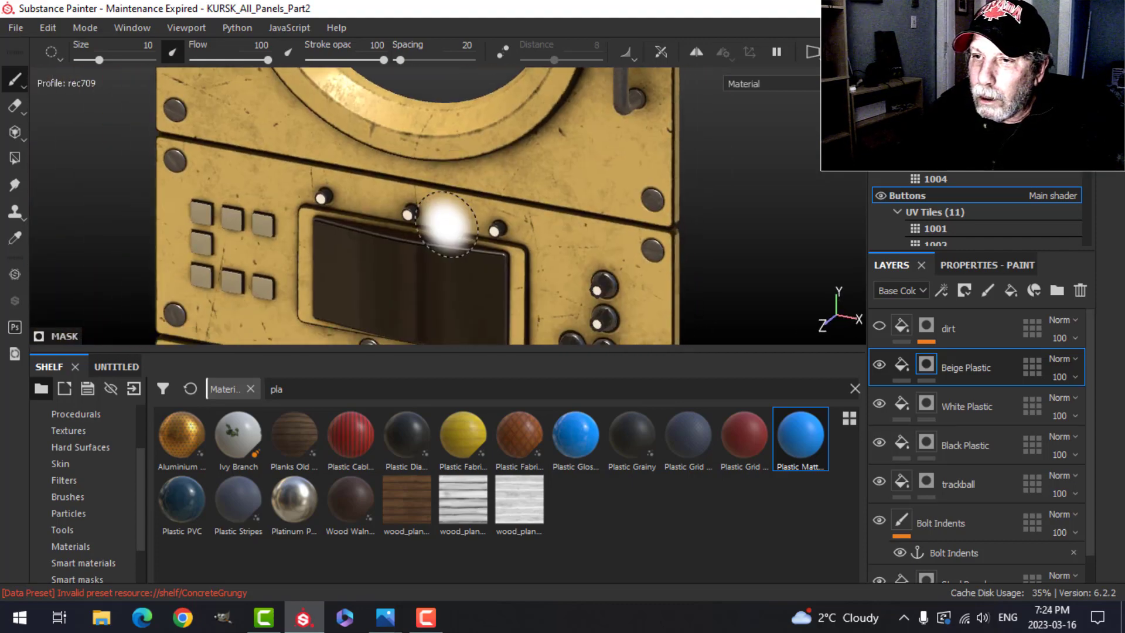
middle_click_drag(445, 226, 464, 164, "alt")
left_click_drag(384, 220, 477, 194, "alt+shift")
middle_click_drag(356, 286, 395, 224, "alt")
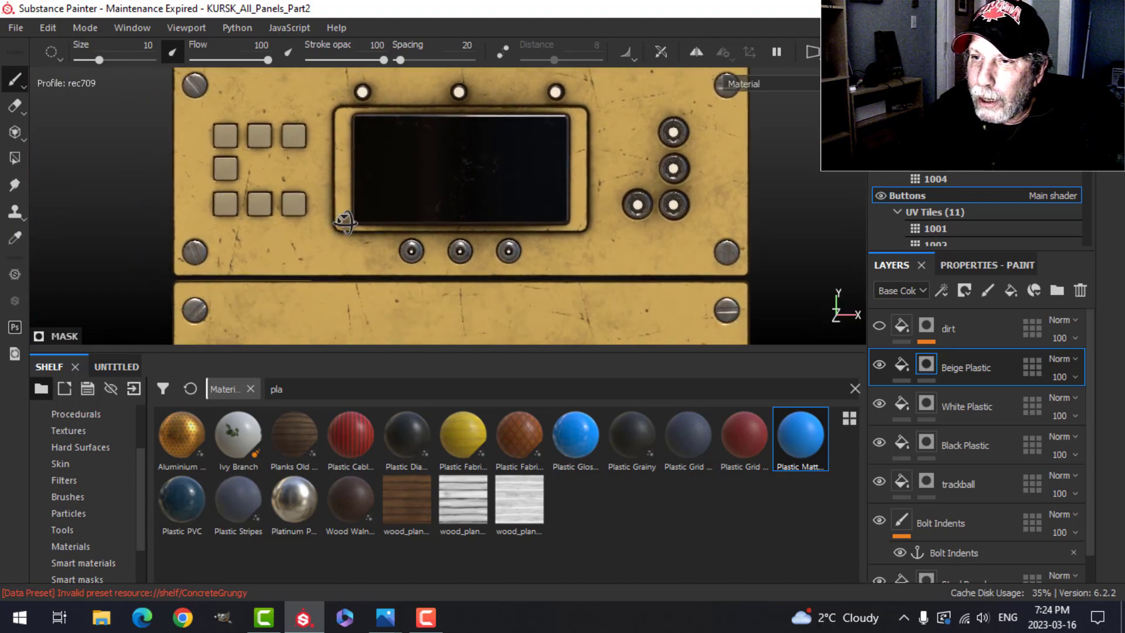
left_click_drag(346, 223, 376, 199, "alt")
mouse_move(377, 193)
middle_mouse_down("alt")
mouse_move(430, 246)
mouse_move(438, 238)
middle_mouse_up("alt")
scroll(426, 242, "up", 1)
scroll(426, 242, "up", 2)
left_click_drag(427, 242, 394, 264, "alt")
middle_click_drag(456, 264, 480, 236, "alt")
left_click_drag(481, 237, 493, 215, "alt")
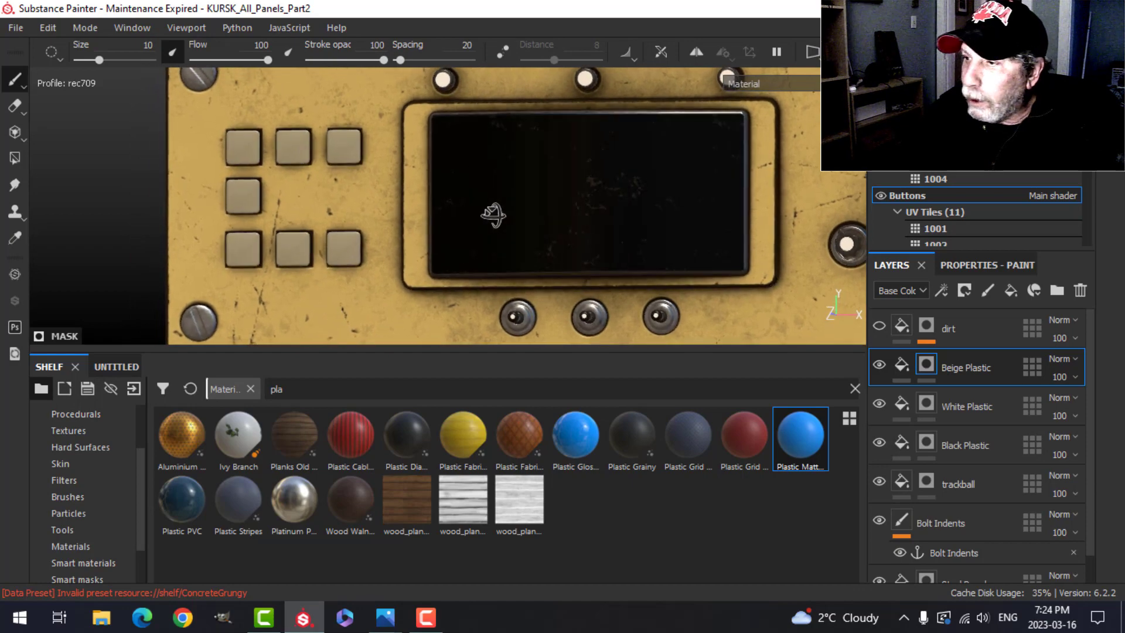
- Duplicate the Beige Plastic layer
right_click(959, 372)
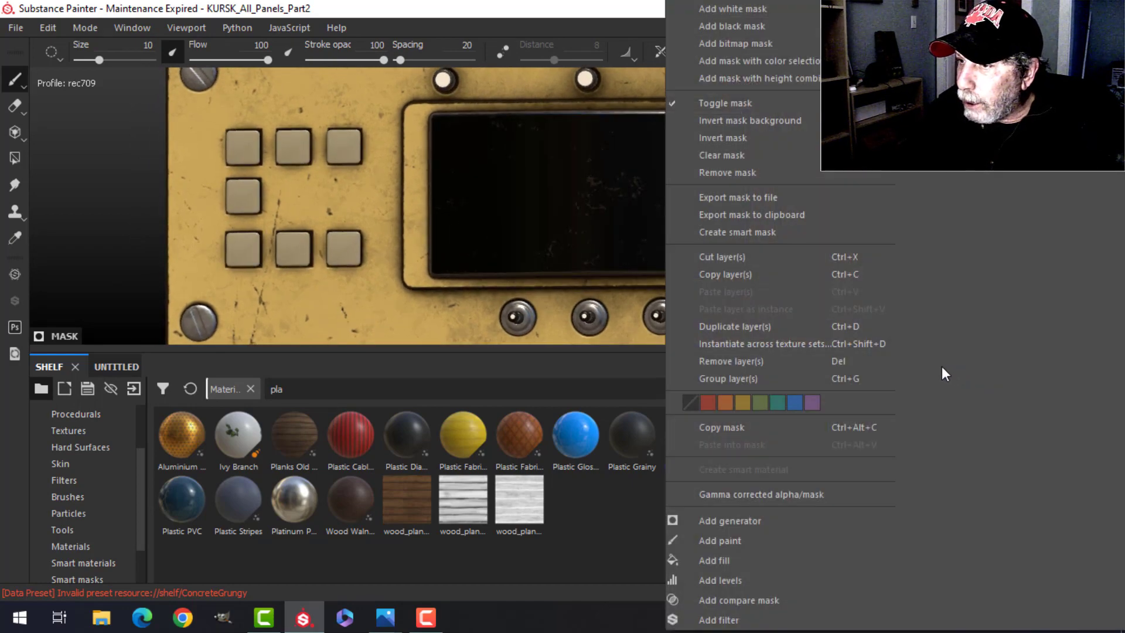
left_click(747, 330)
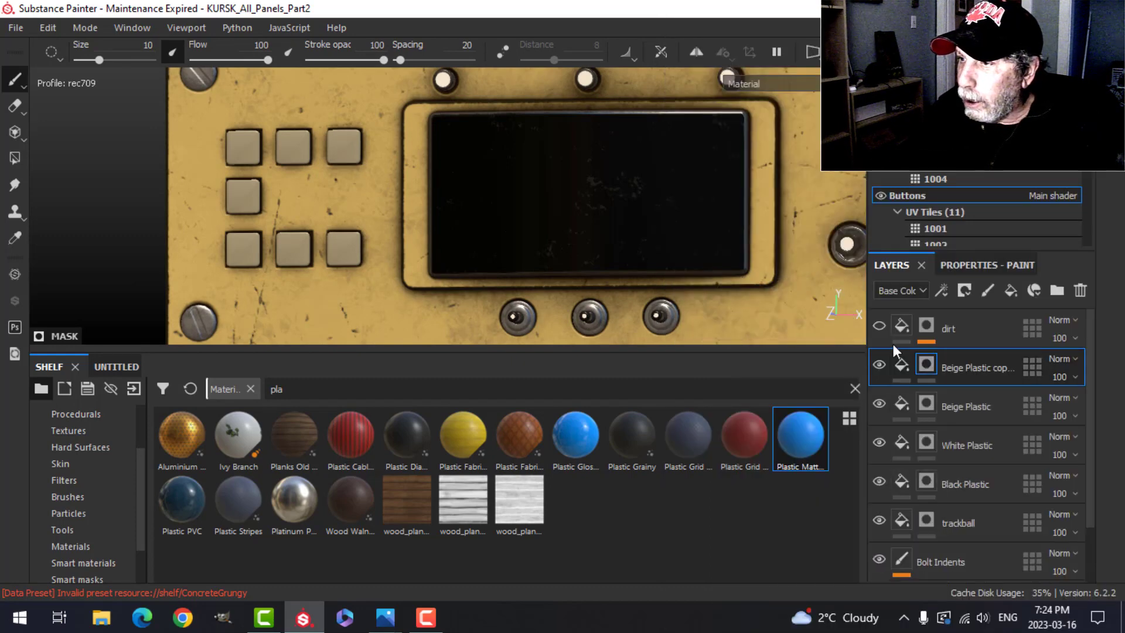
- Clear the mask of the Beige Plastic copy and set the layer's base color to bright red
right_click(926, 365)
left_click(966, 155)
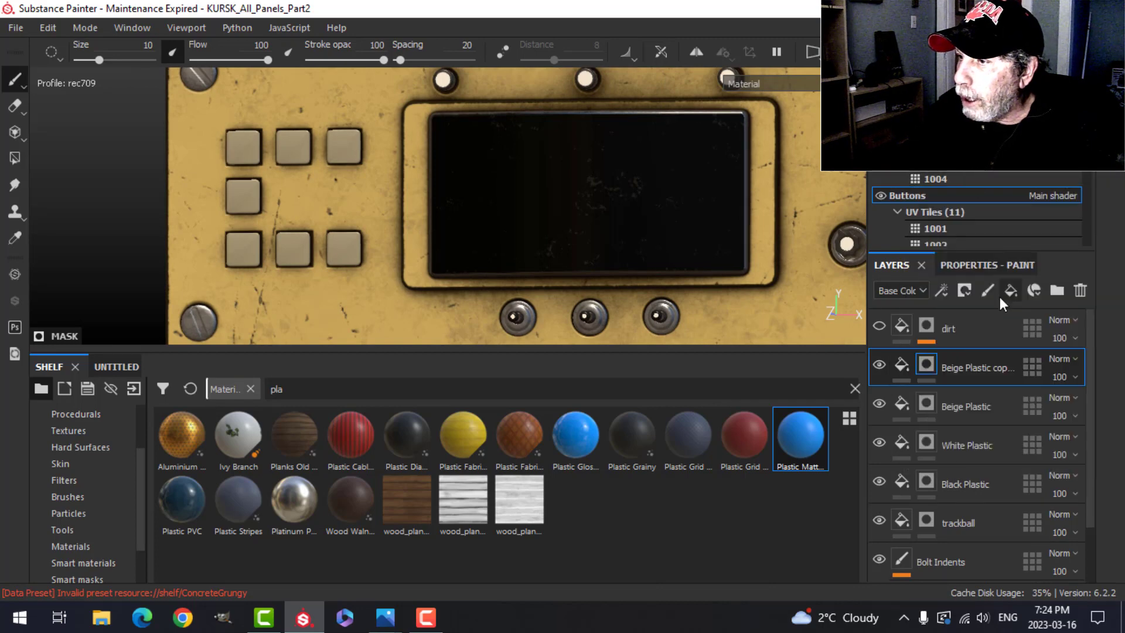
left_click(901, 366)
left_click(986, 266)
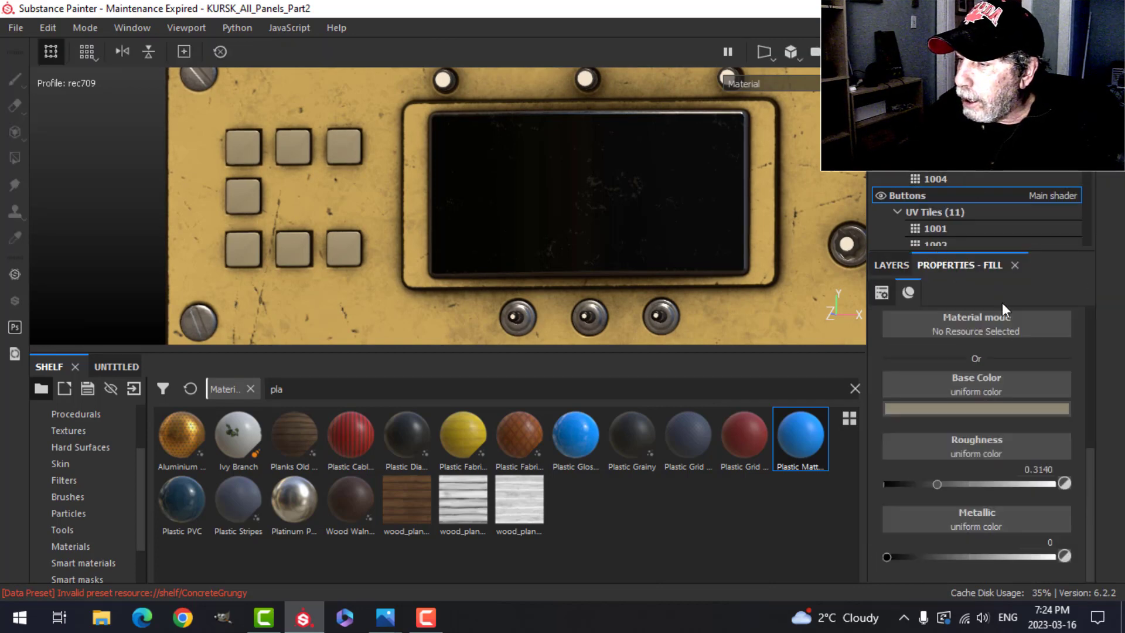
left_click(965, 410)
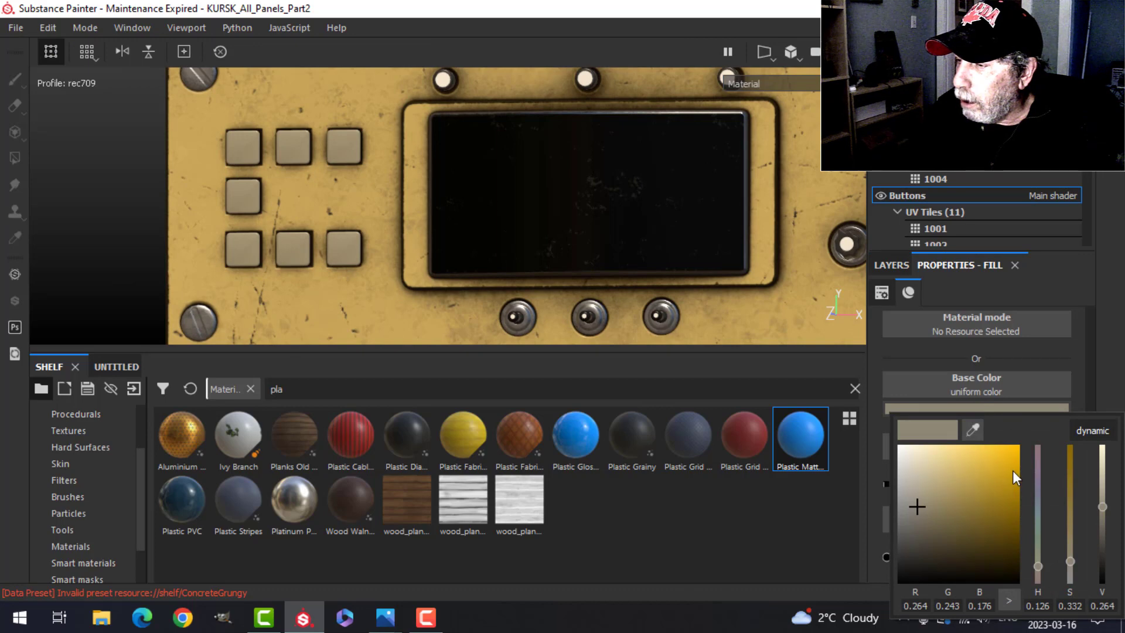
left_click(1089, 433)
left_click_drag(1040, 487, 999, 461)
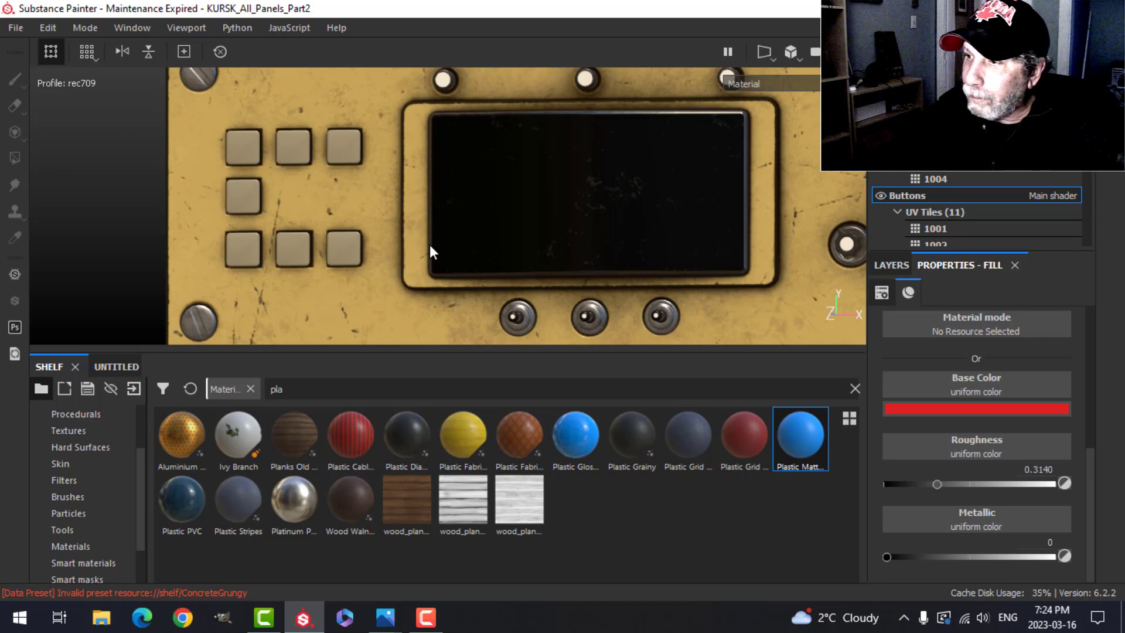
- Polygon-fill the first key of the top row and the middle key of the bottom row beside the black screen into the red layer's mask
left_click(890, 269)
left_click(930, 366)
left_click(14, 159)
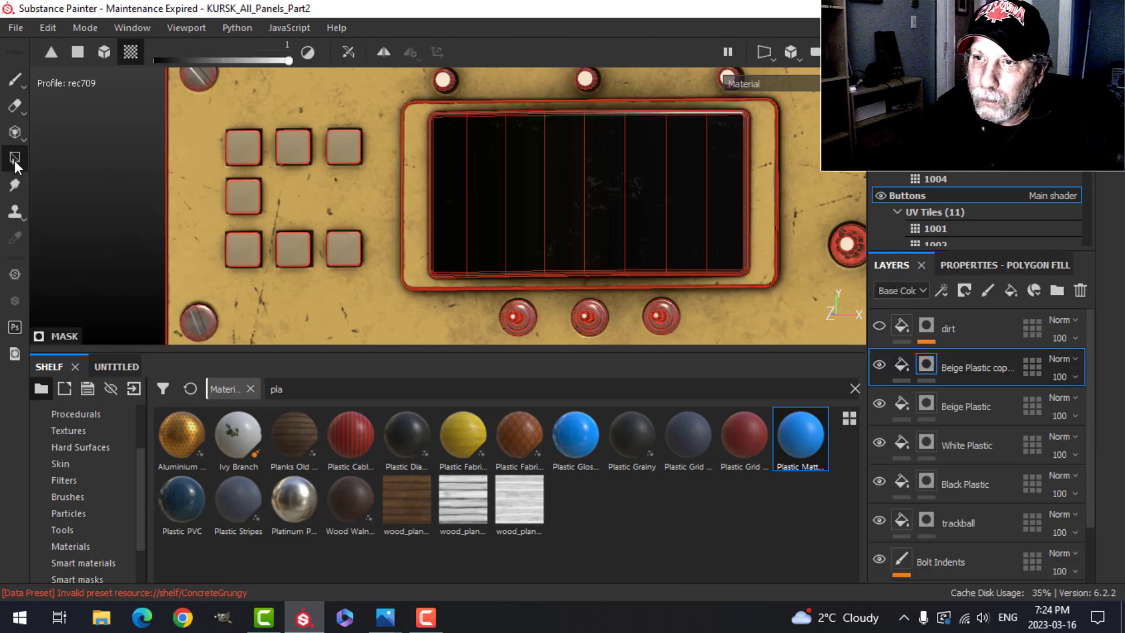
left_click(248, 152)
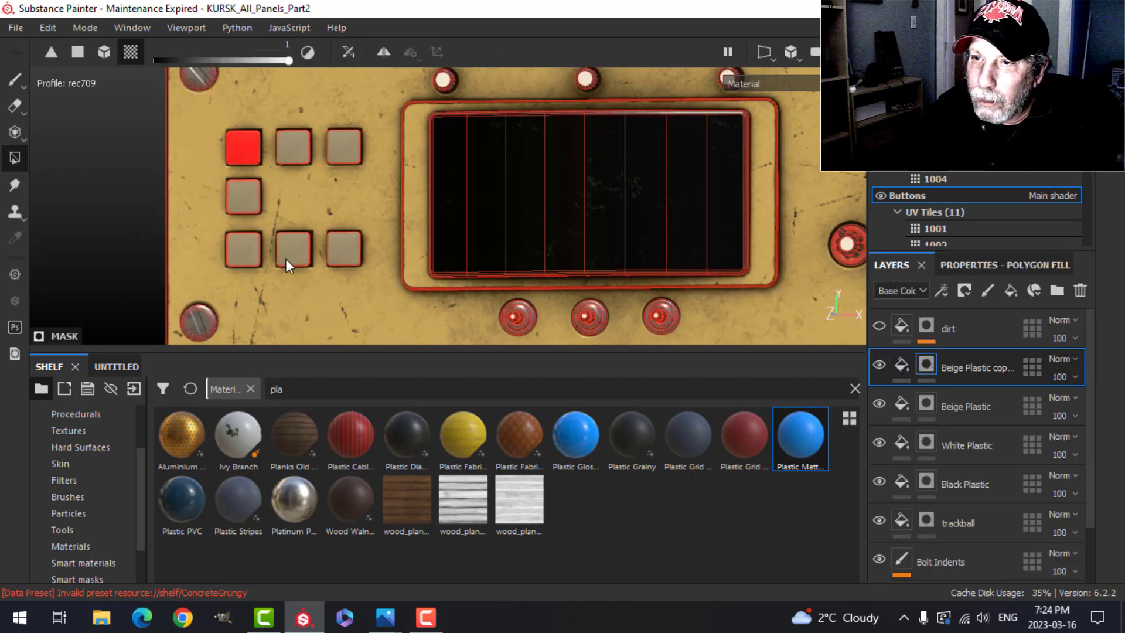
left_click(290, 251)
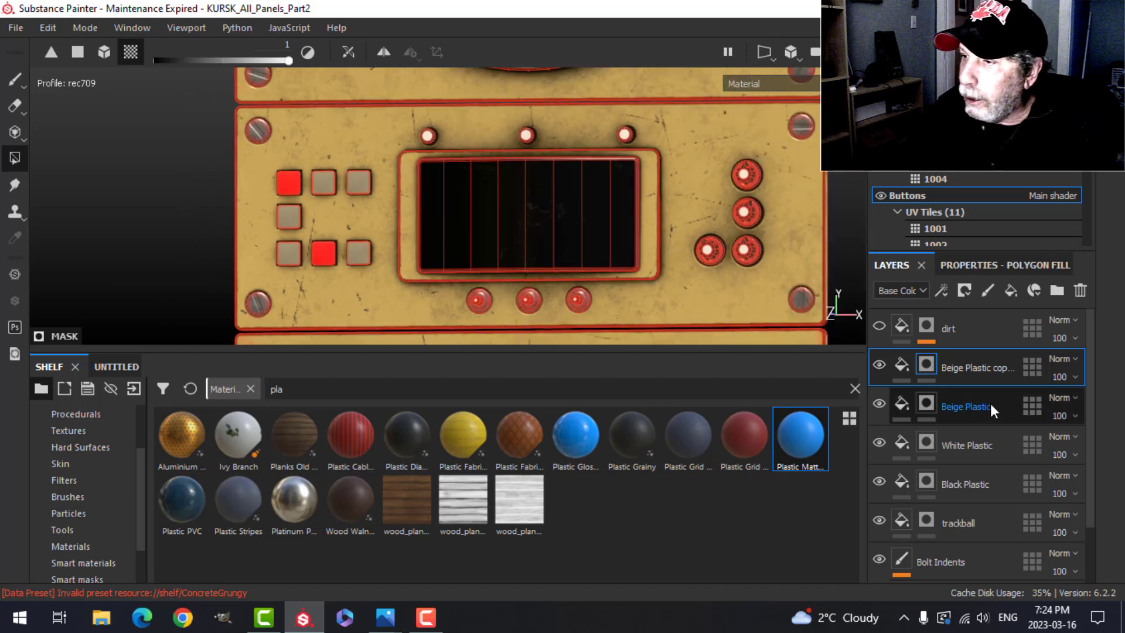
- Darken the red layer's base color to R 0.457, G 0.005, B 0.005
left_click(902, 363)
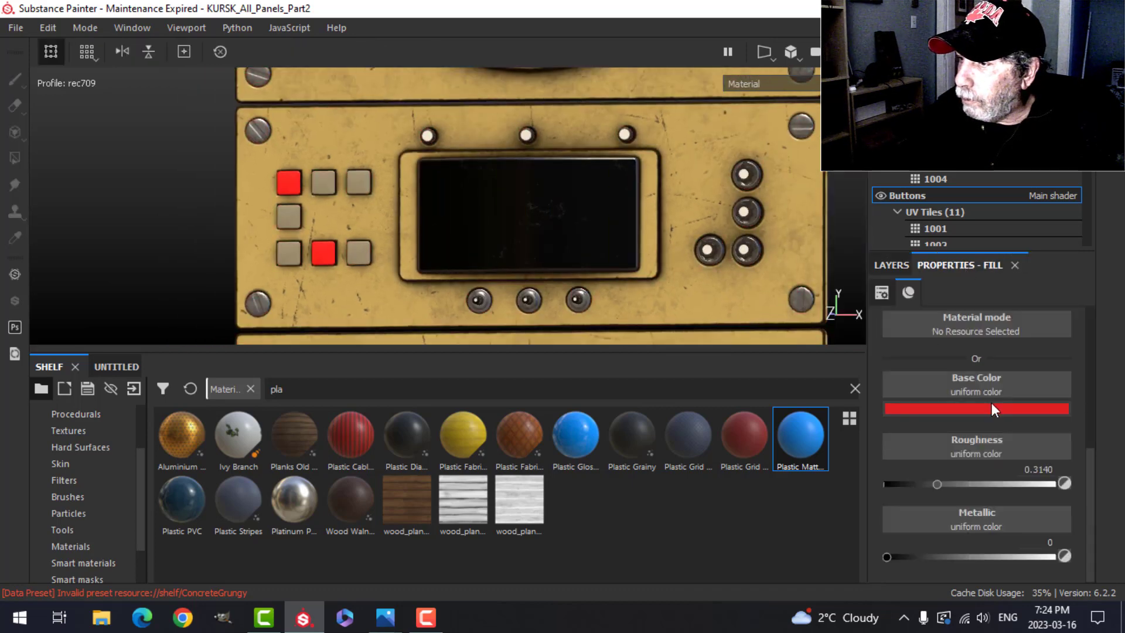
left_click(989, 405)
left_click(1007, 479)
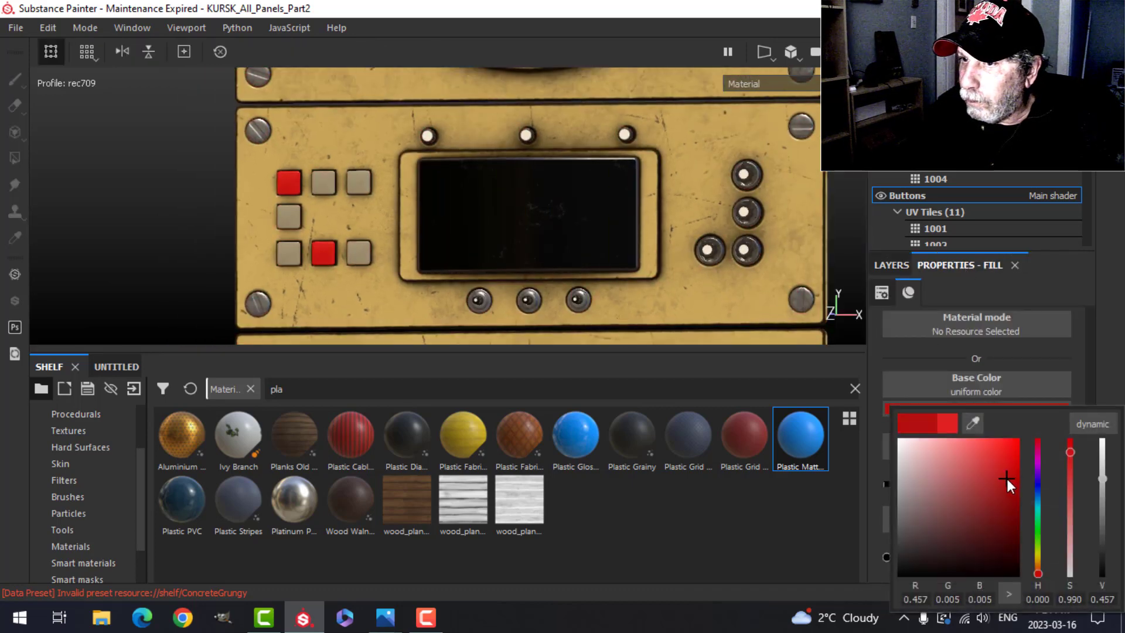
left_click(1097, 225)
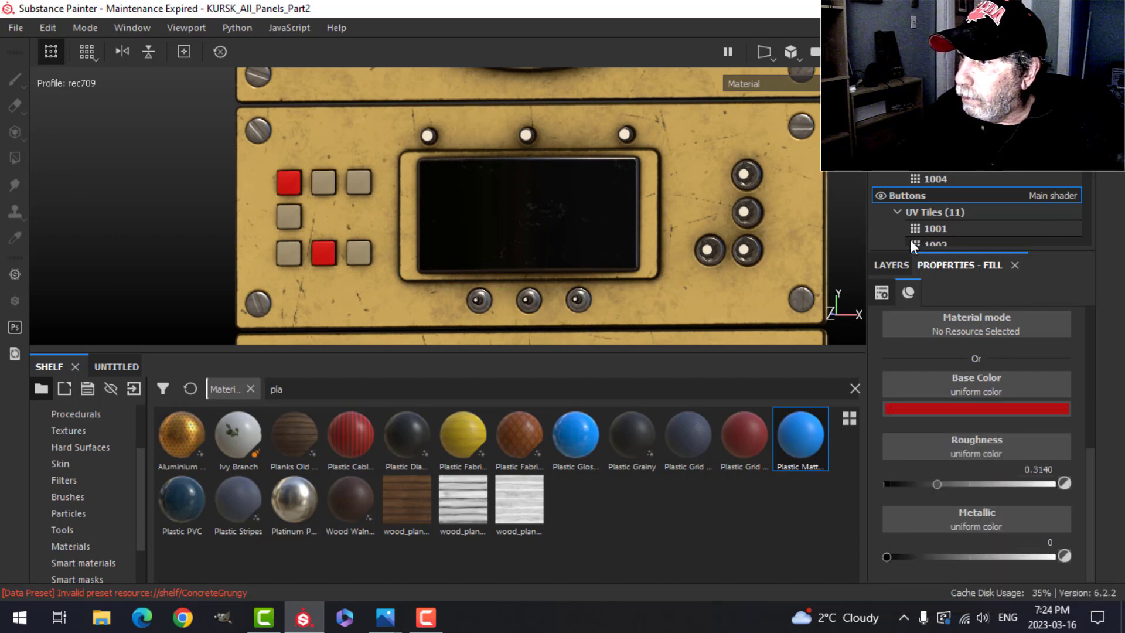
- On the trackball panel, fill the top row's third key, the three-key group's last two keys and the long middle group's sixth key into the red mask
left_click(908, 269)
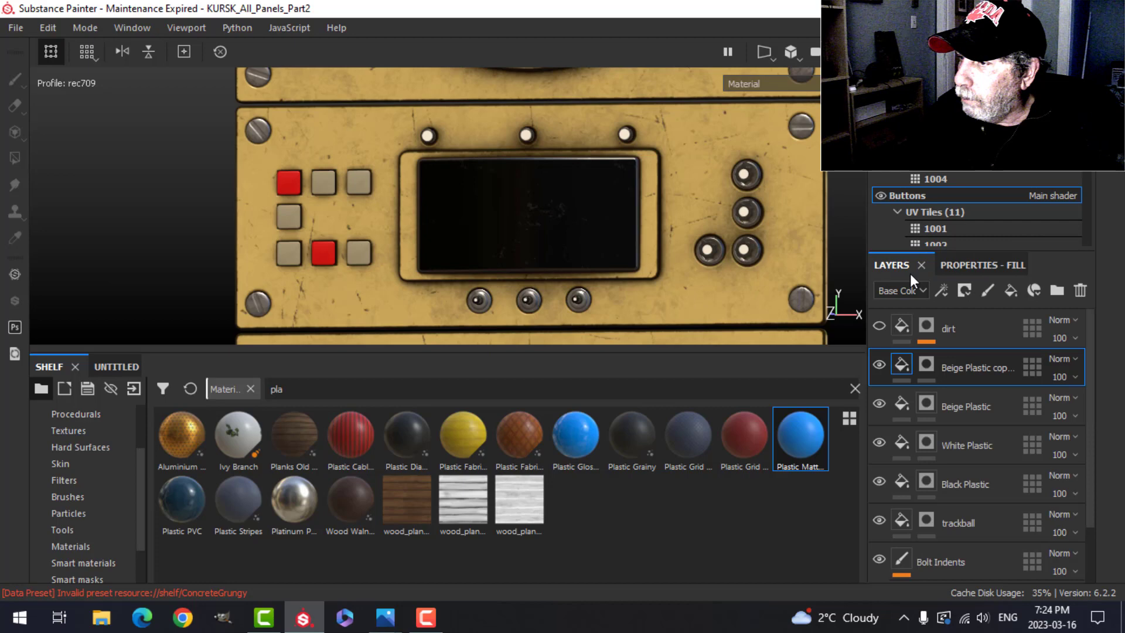
left_click(927, 364)
scroll(651, 293, "down", 4)
middle_click_drag(627, 303, 523, 168, "alt")
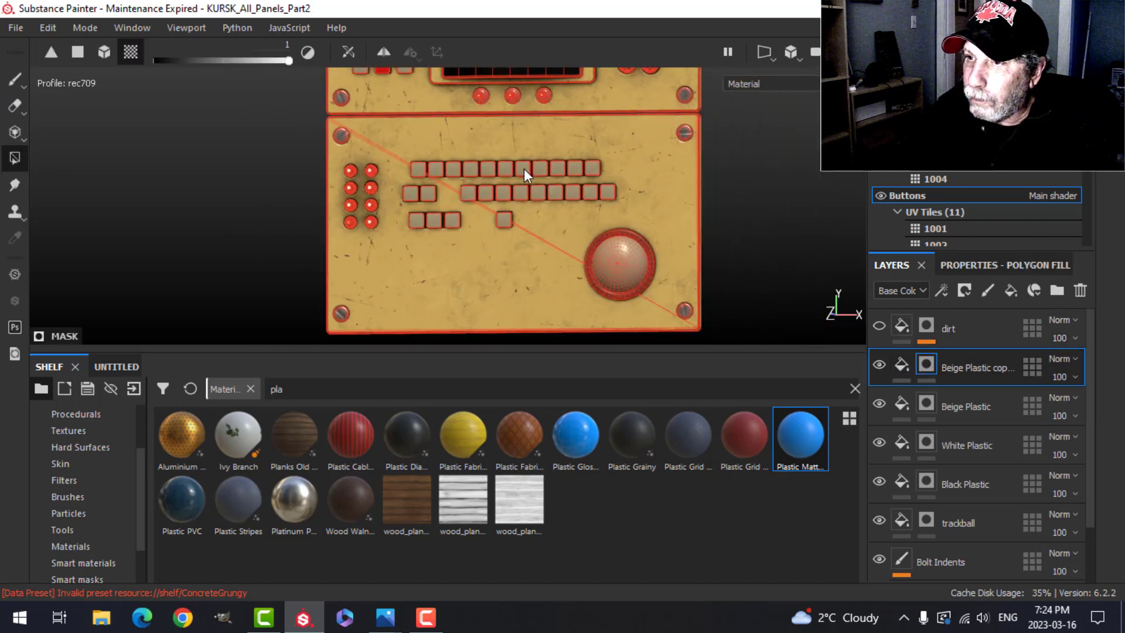
scroll(448, 169, "up", 2)
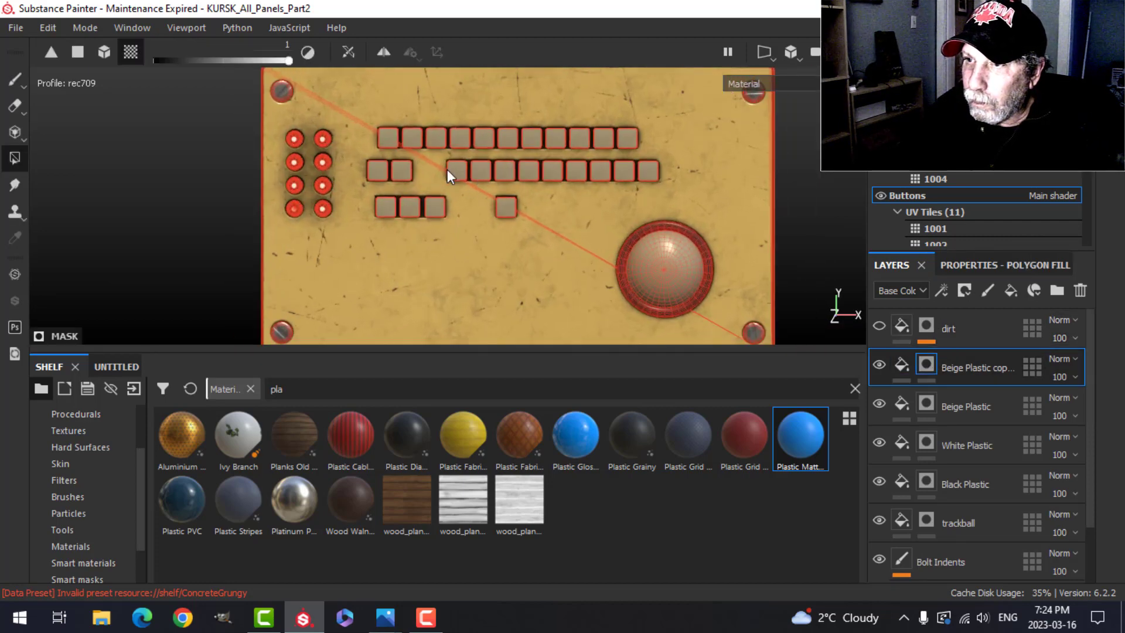
left_click(437, 138)
left_click(409, 206)
left_click(430, 208)
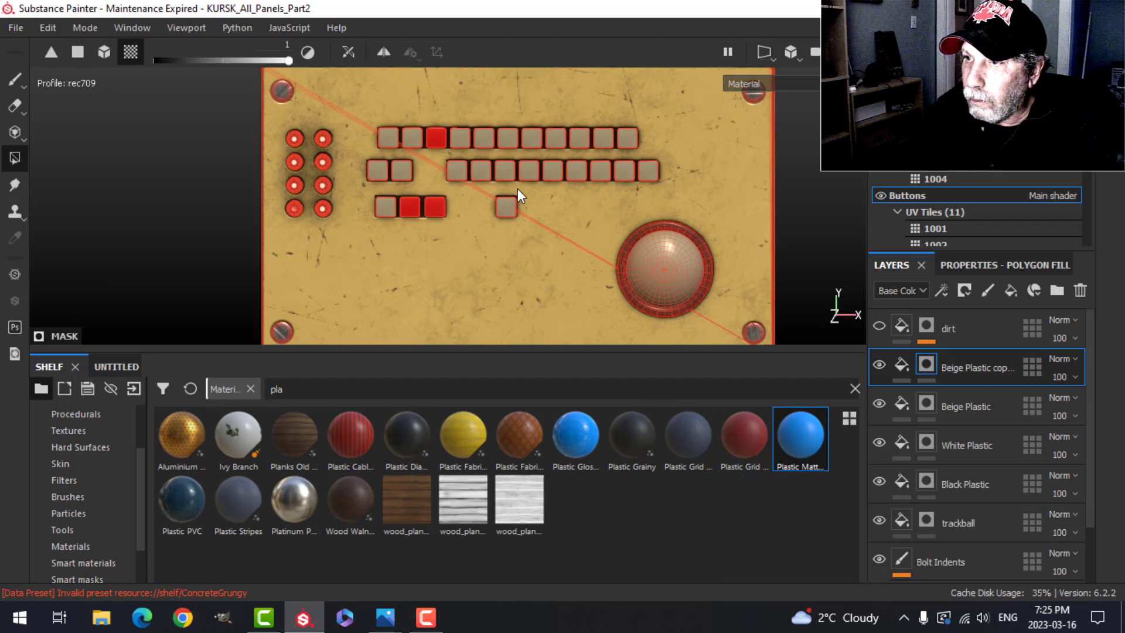
left_click(576, 174)
- Fill five scattered keys into the red mask across the three square-key blocks: one in the first, two each in the second and third
scroll(534, 220, "down", 3)
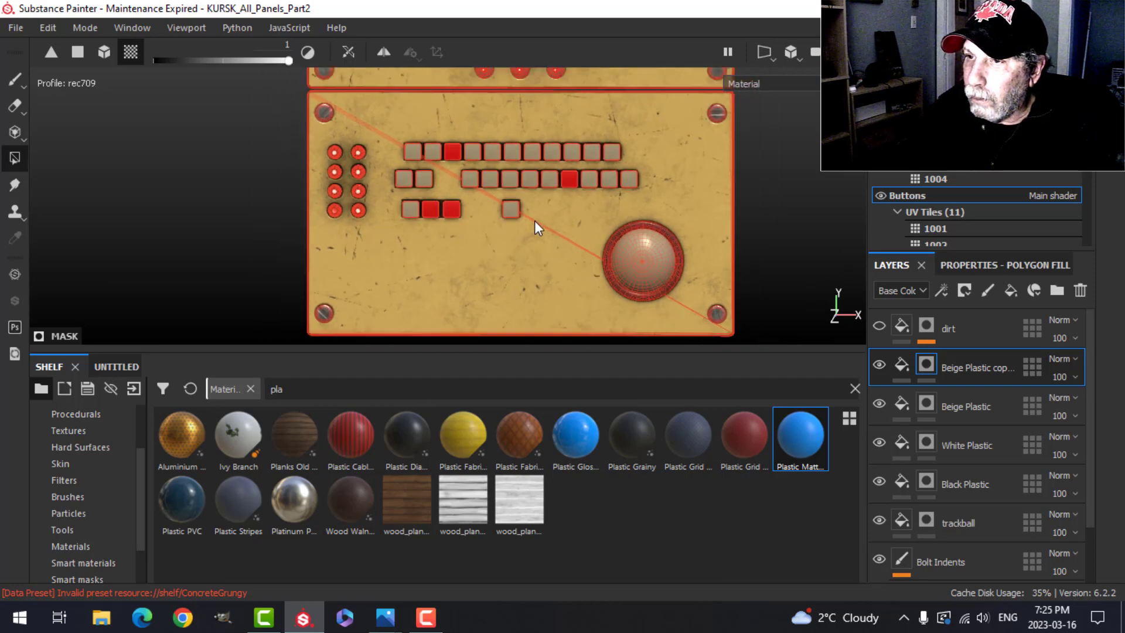
middle_click_drag(536, 90, 490, 267, "alt")
middle_click_drag(529, 170, 519, 299, "alt")
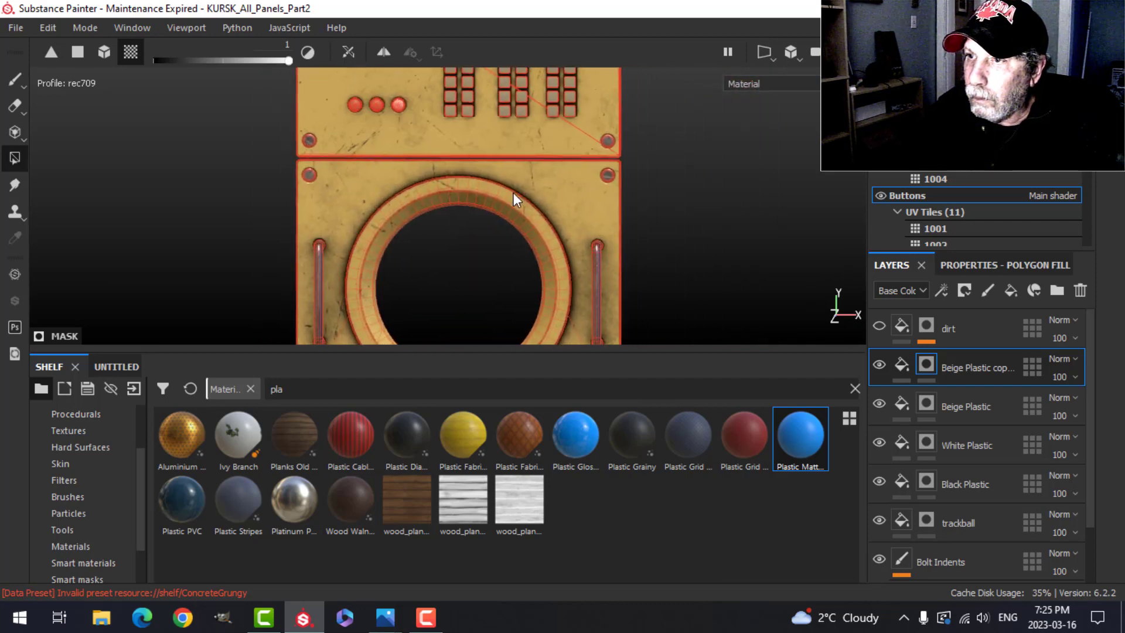
middle_click_drag(497, 146, 491, 226, "alt")
scroll(490, 226, "up", 3)
middle_click_drag(459, 163, 472, 228, "alt")
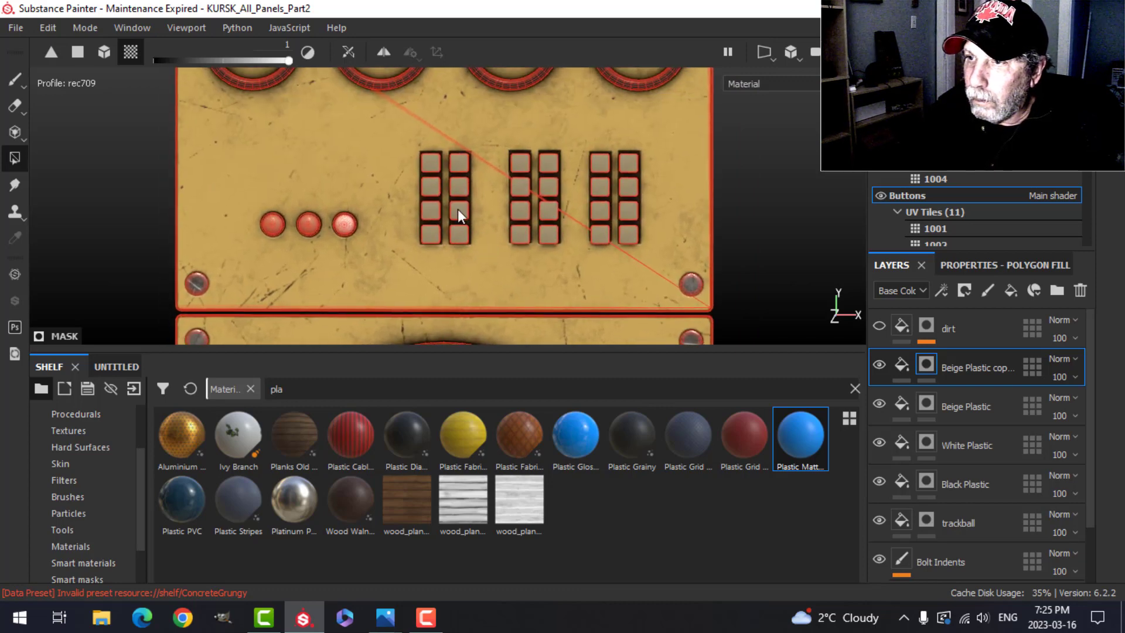
left_click(458, 209)
left_click(519, 186)
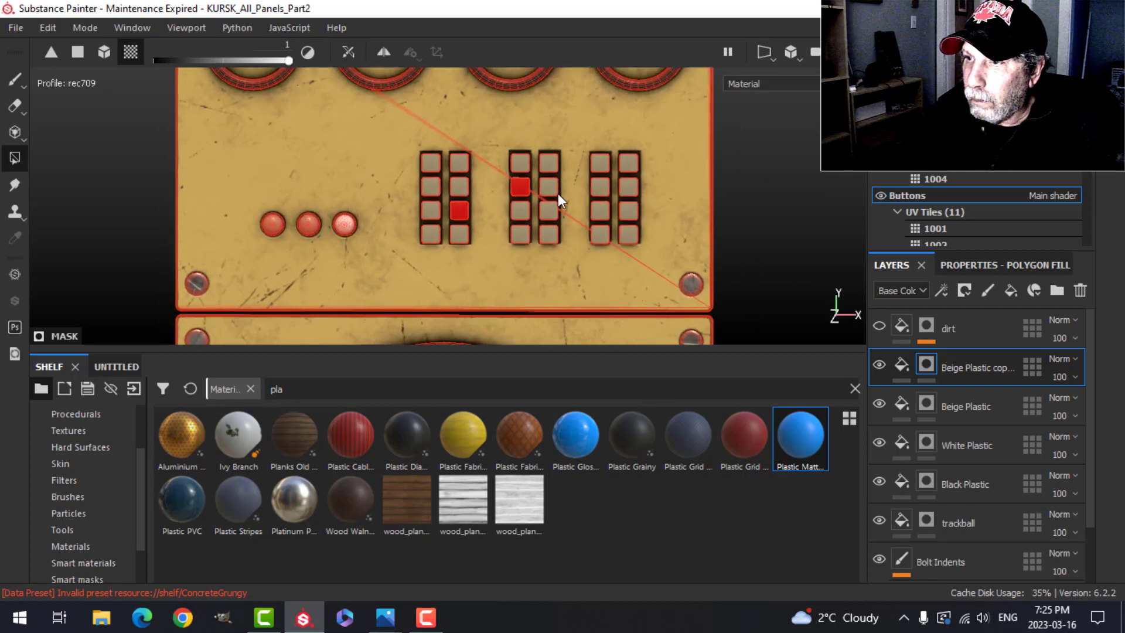
left_click(554, 229)
left_click(598, 164)
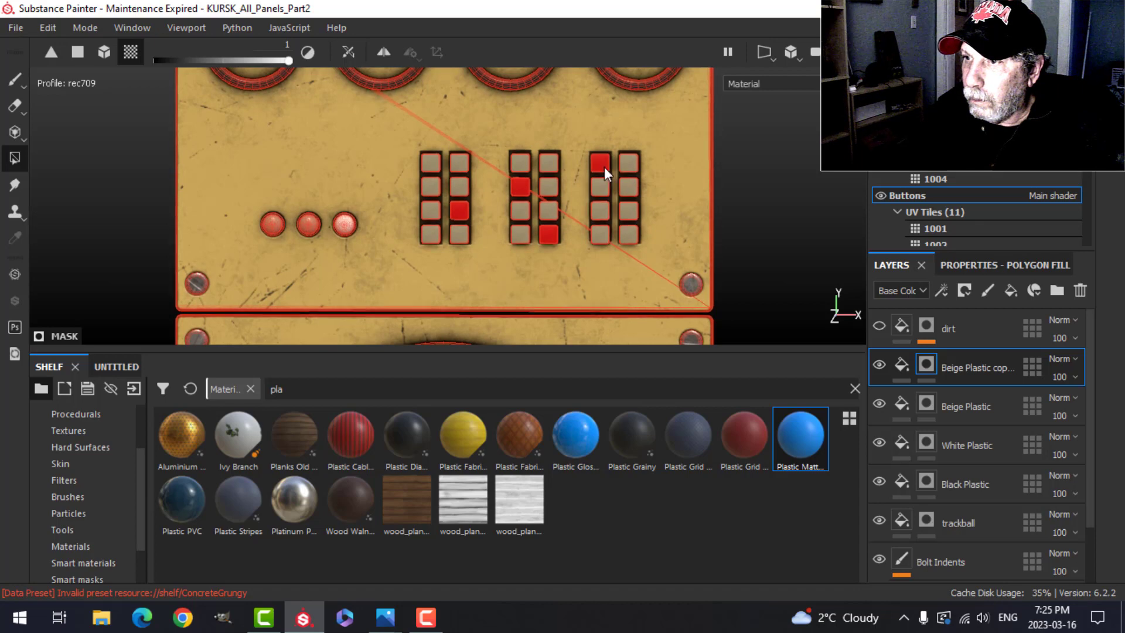
left_click(600, 235)
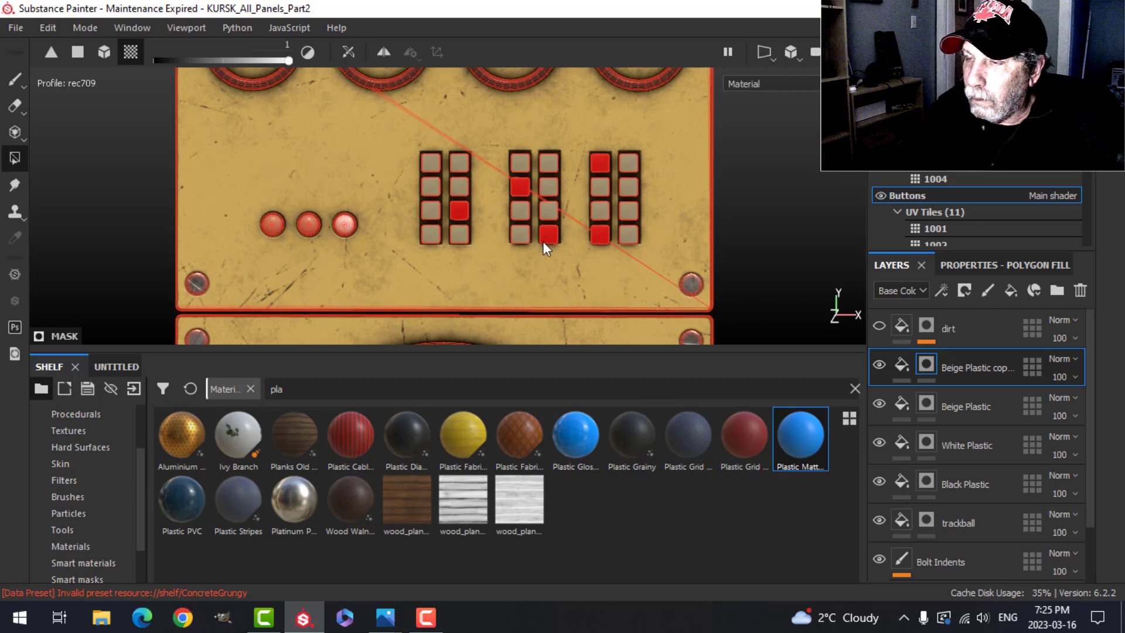
- Switch to the Paint tool to hide the wireframe and examine the red keys in the square-key blocks from an angle
scroll(542, 241, "down", 2)
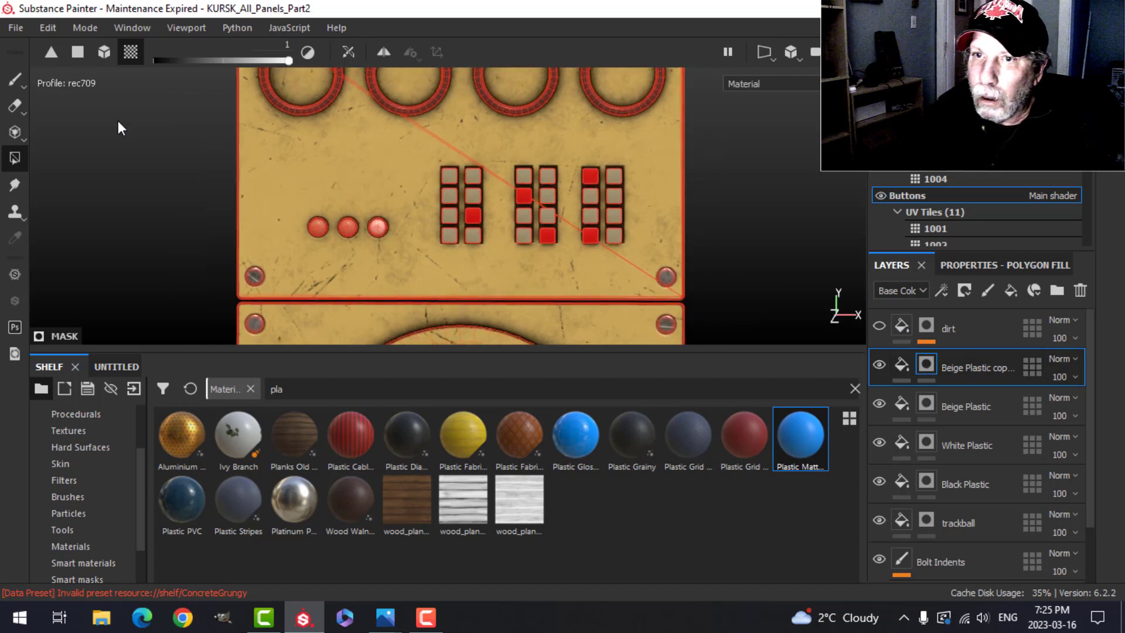
left_click(16, 82)
mouse_move(615, 223)
left_mouse_down("alt")
mouse_move(504, 238)
mouse_move(711, 213)
mouse_move(703, 176)
mouse_move(592, 211)
mouse_move(600, 196)
mouse_move(631, 195)
left_mouse_up("alt")
scroll(576, 229, "up", 5)
scroll(673, 215, "down", 3)
middle_click_drag(672, 213, 451, 216, "alt")
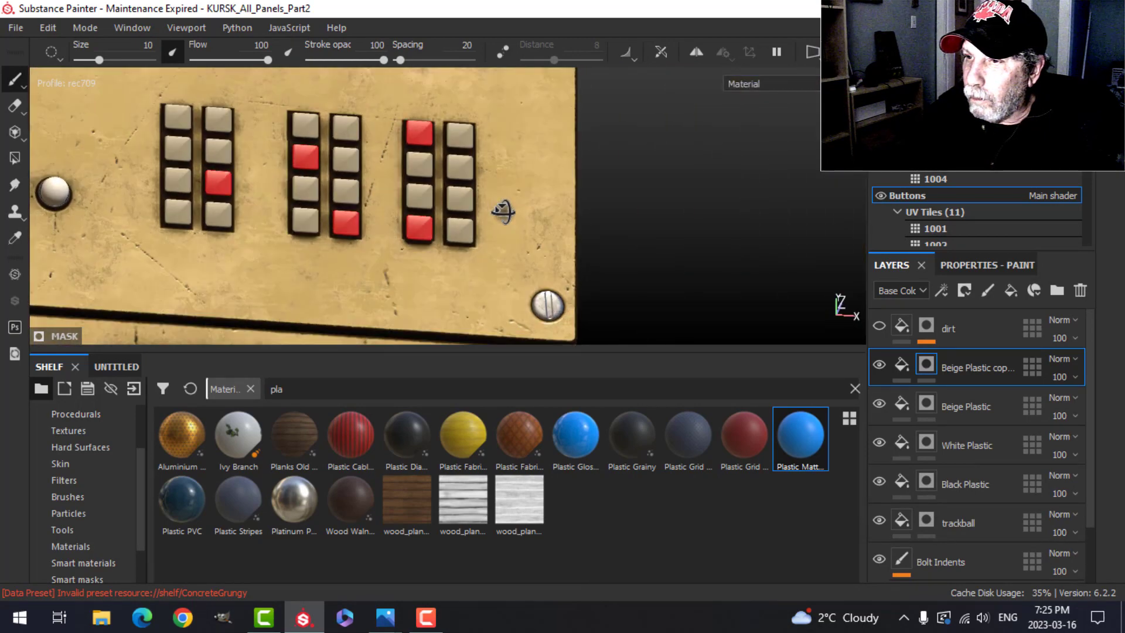
- Rename the Beige Plastic copy as Red Plastic
double_click(965, 368)
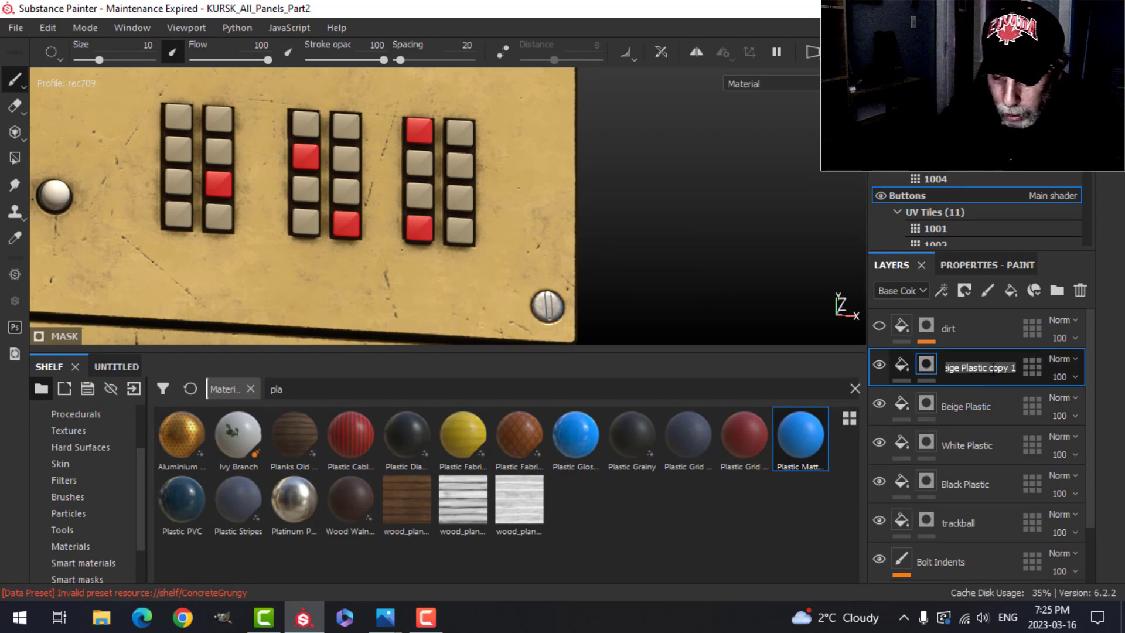
type("re")
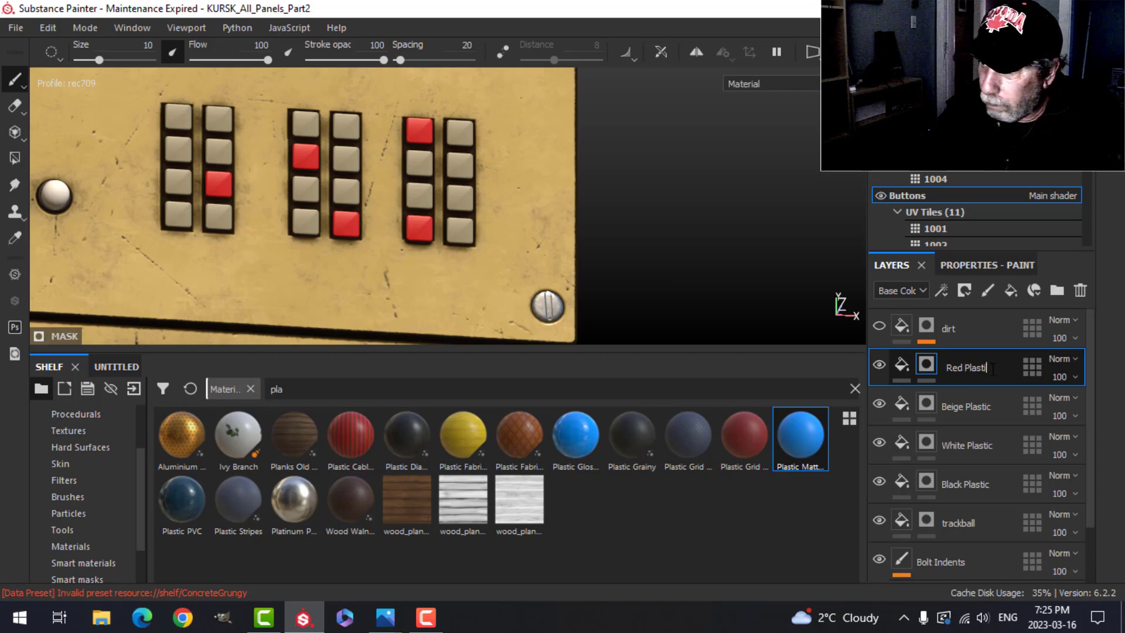
key("Return")
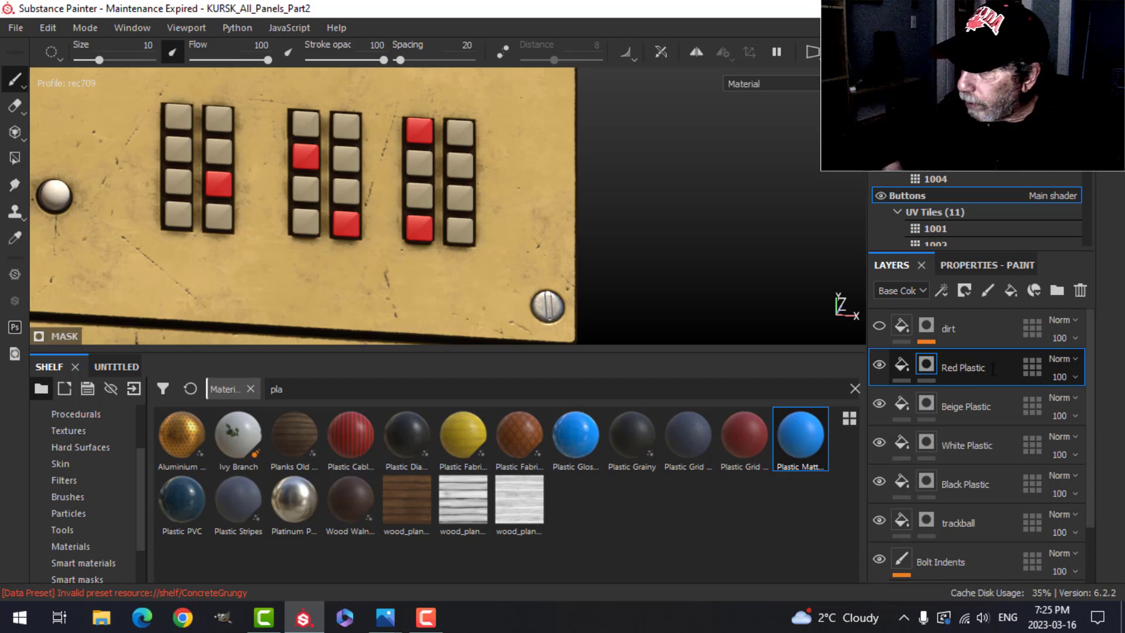
- Duplicate the Red Plastic layer and clear the copy's mask
right_click(975, 370)
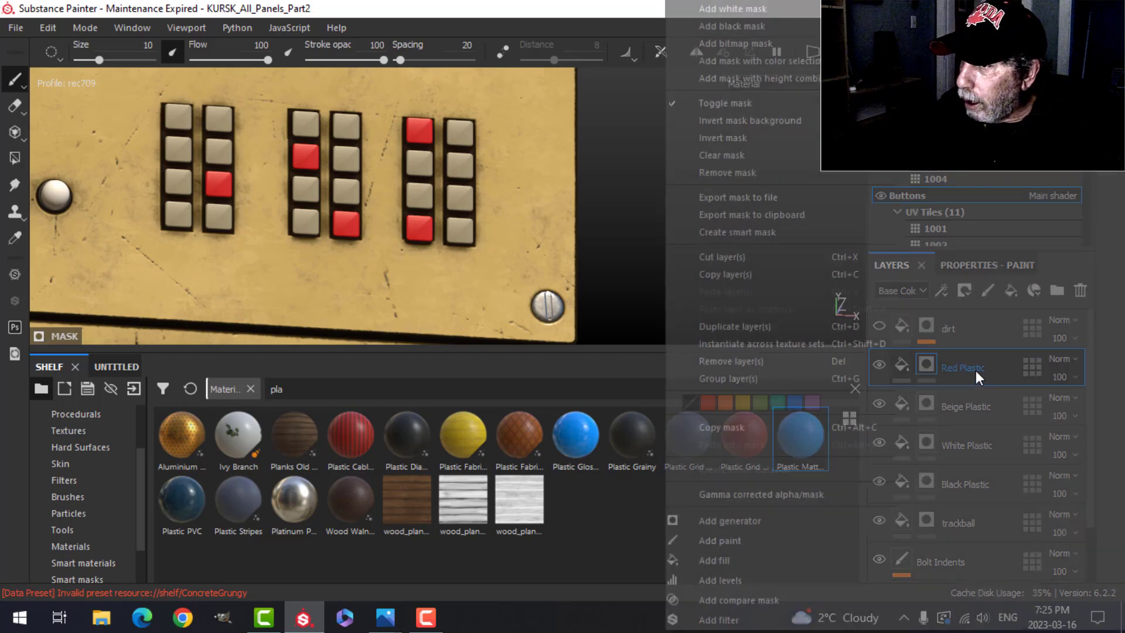
left_click(740, 326)
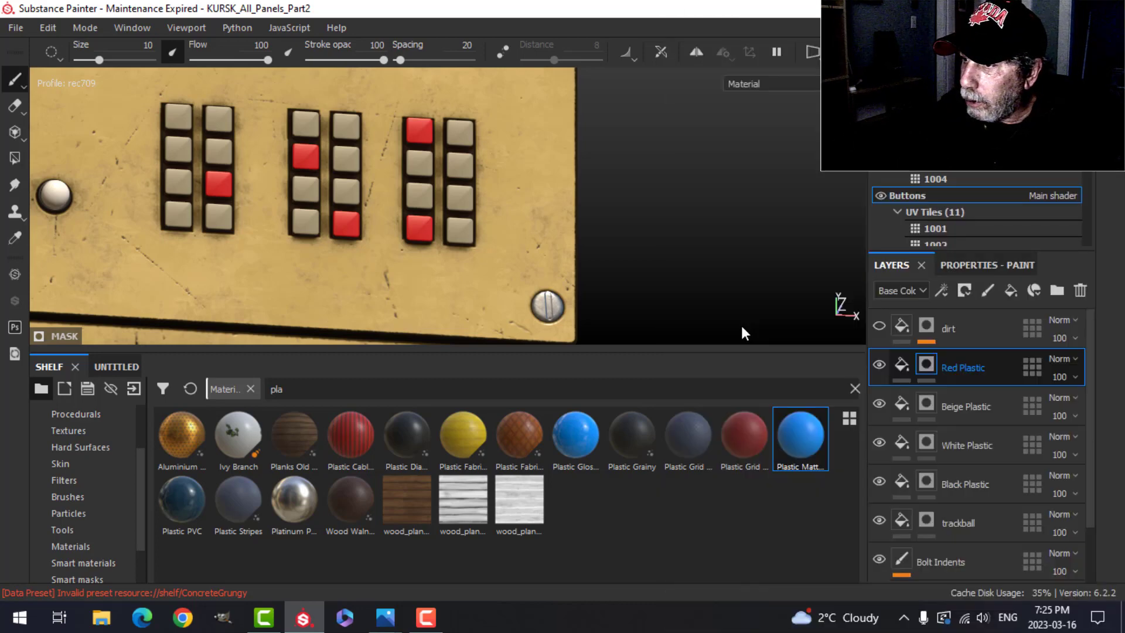
right_click(925, 362)
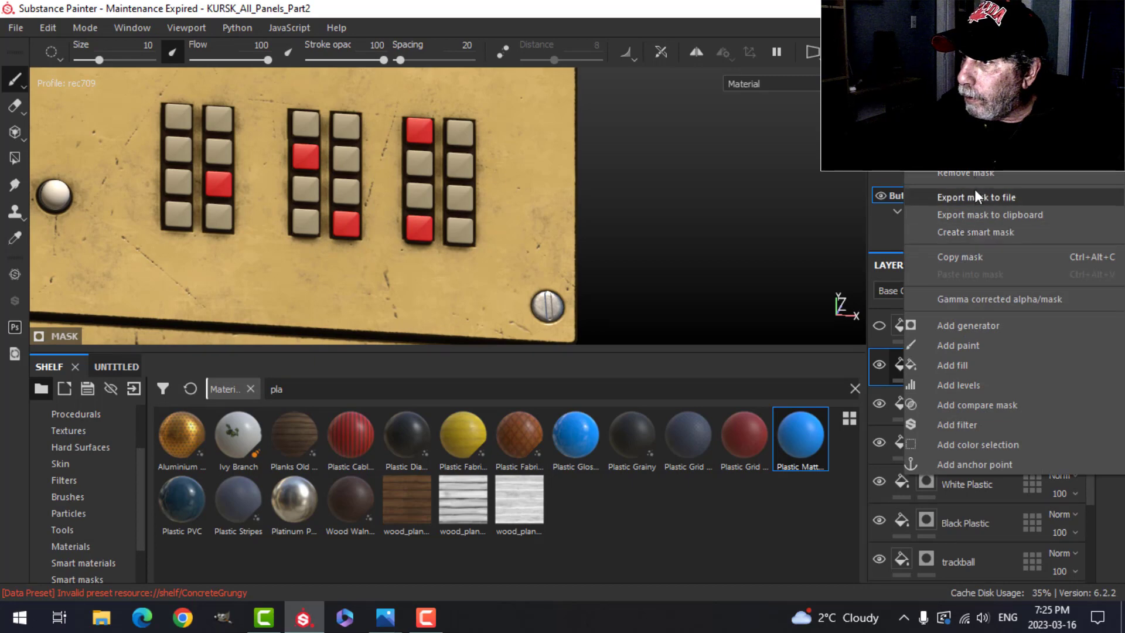
key("Escape")
- Rename the Red Plastic copy as Green Plastic
double_click(959, 367)
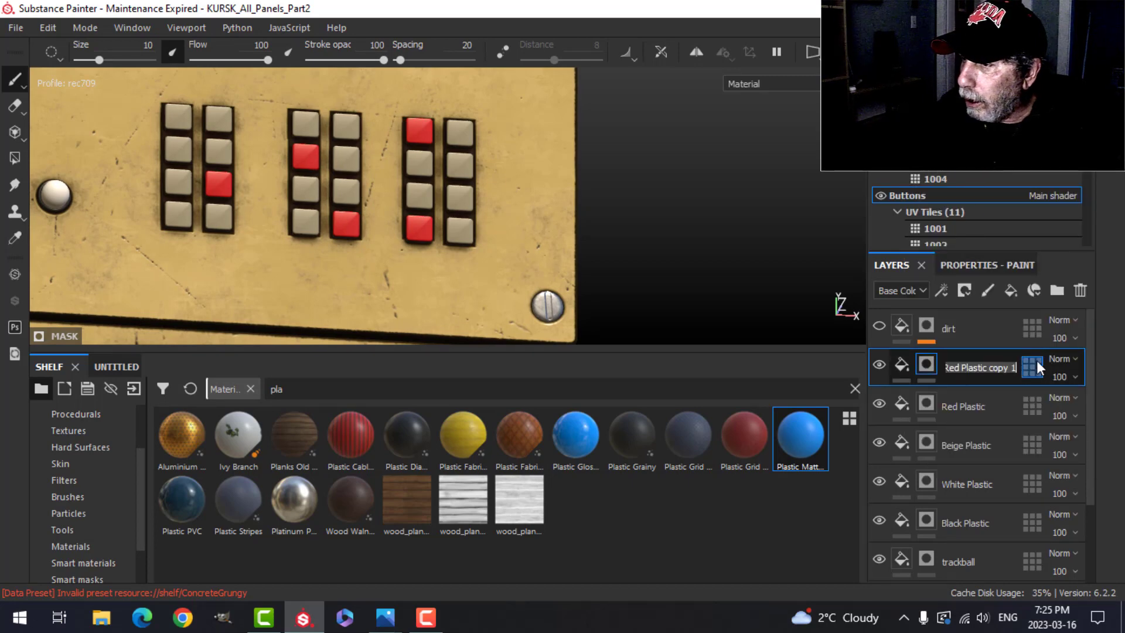
type("Green Pl")
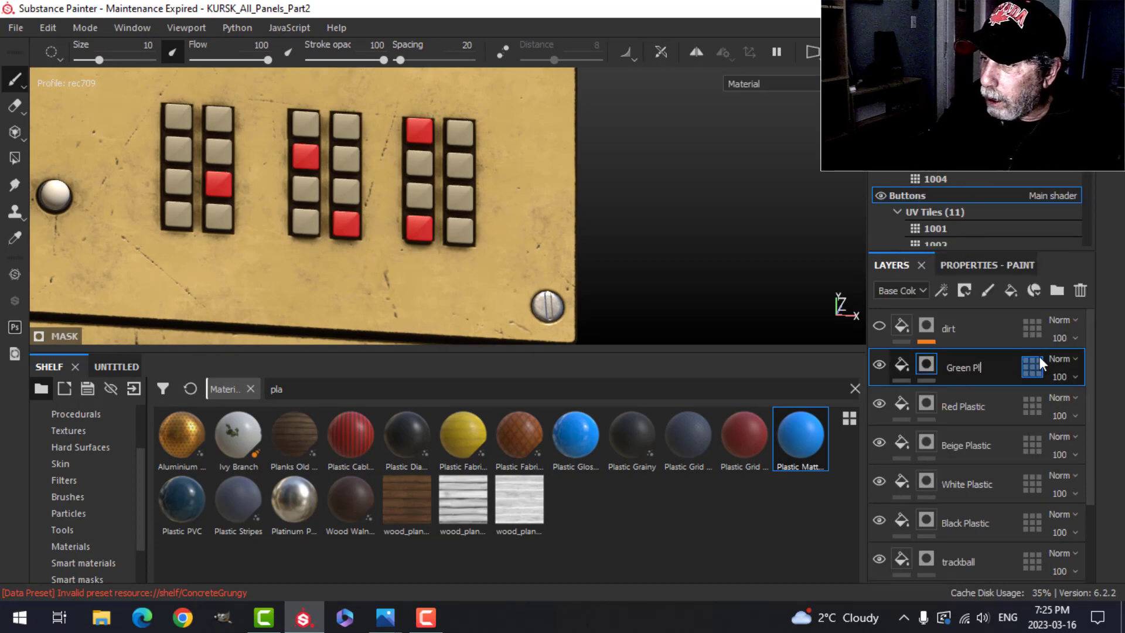
type("astic")
key("Return")
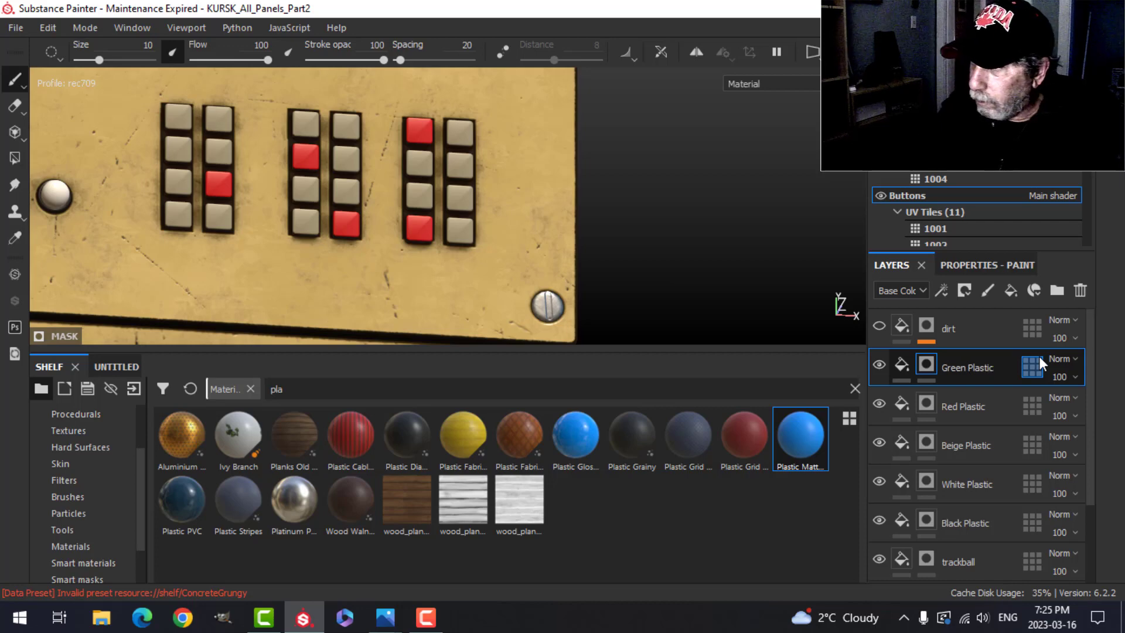
- Set the Green Plastic layer's base color to green with R 0.005, G 0.457, B 0.010
left_click(901, 364)
left_click(971, 267)
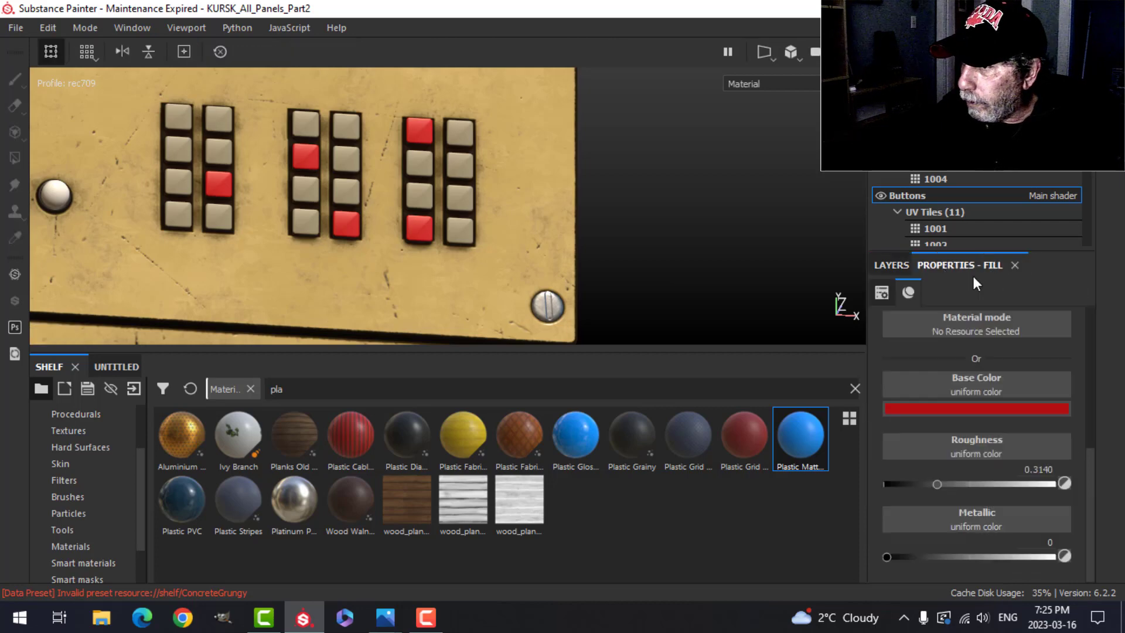
left_click(970, 410)
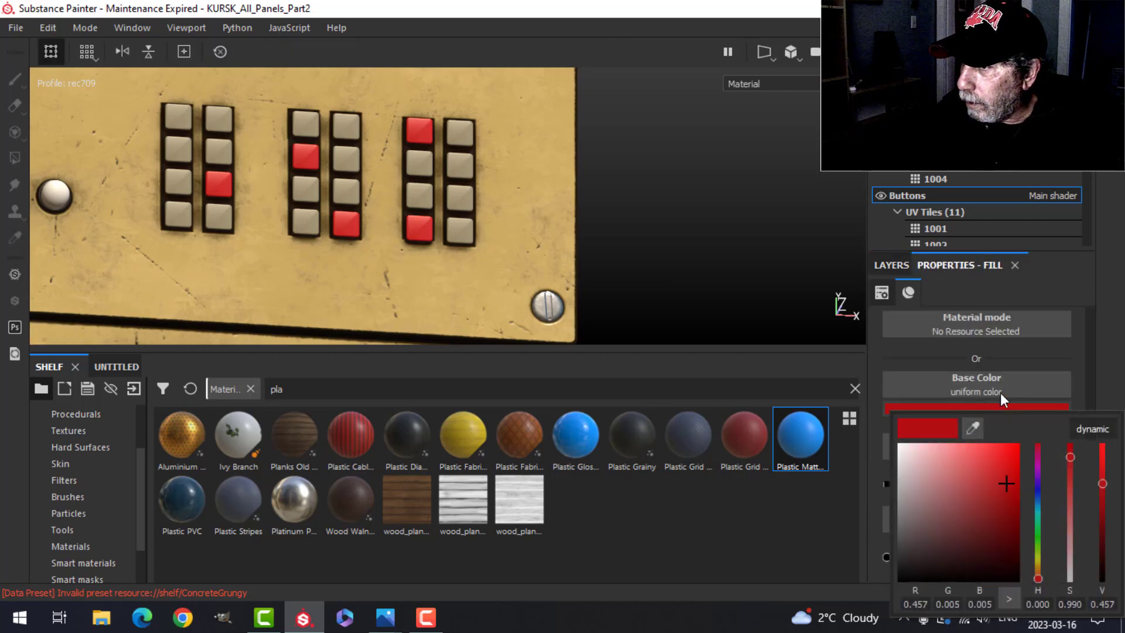
left_click(1038, 535)
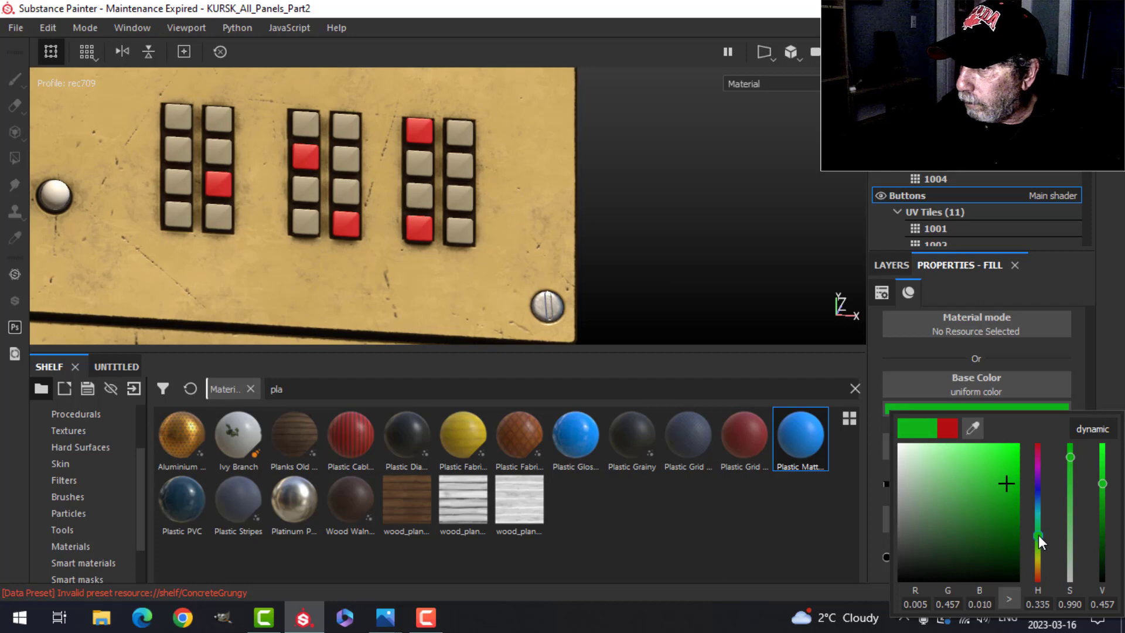
left_click(891, 265)
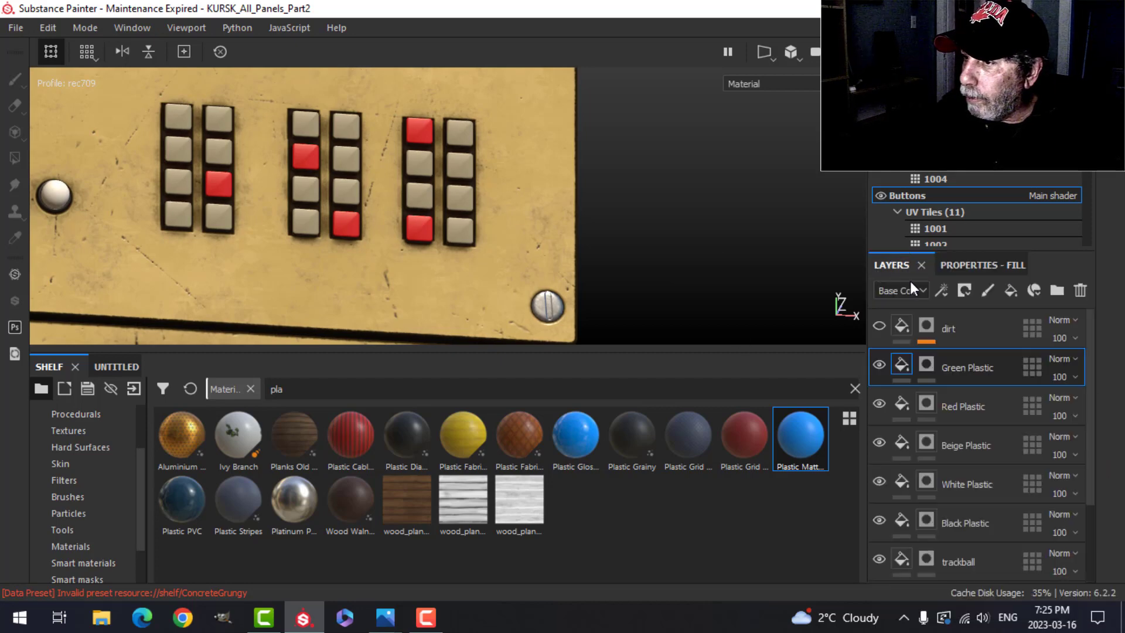
- Polygon-fill the Green Plastic mask on one button in each of the three double-column keypads
left_click(926, 360)
left_click(16, 156)
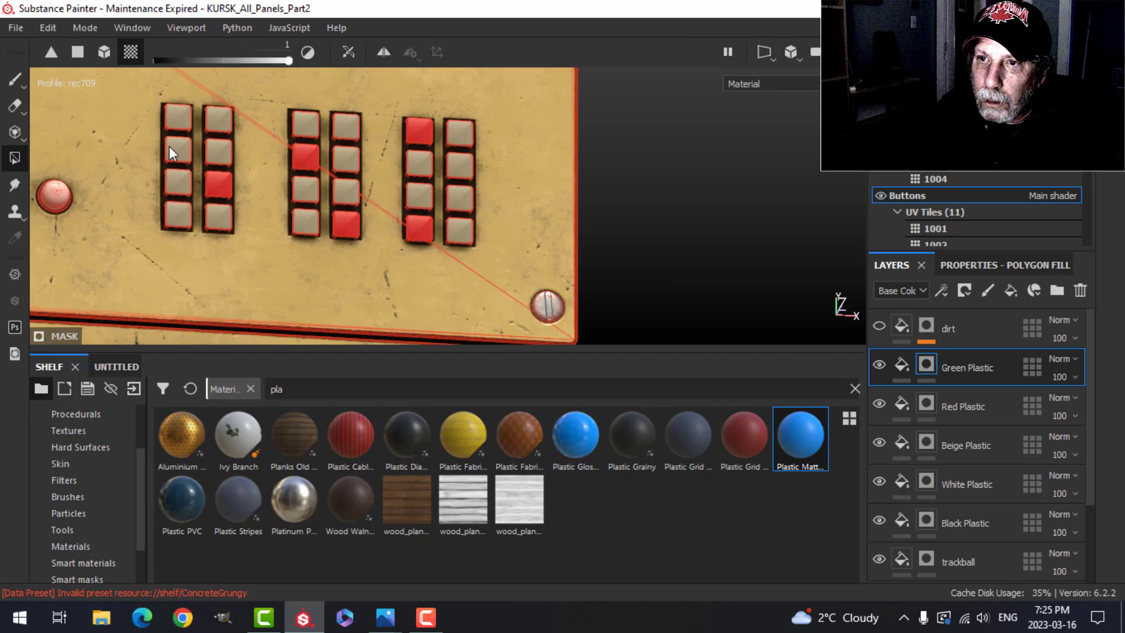
left_click(307, 191)
left_click(461, 168)
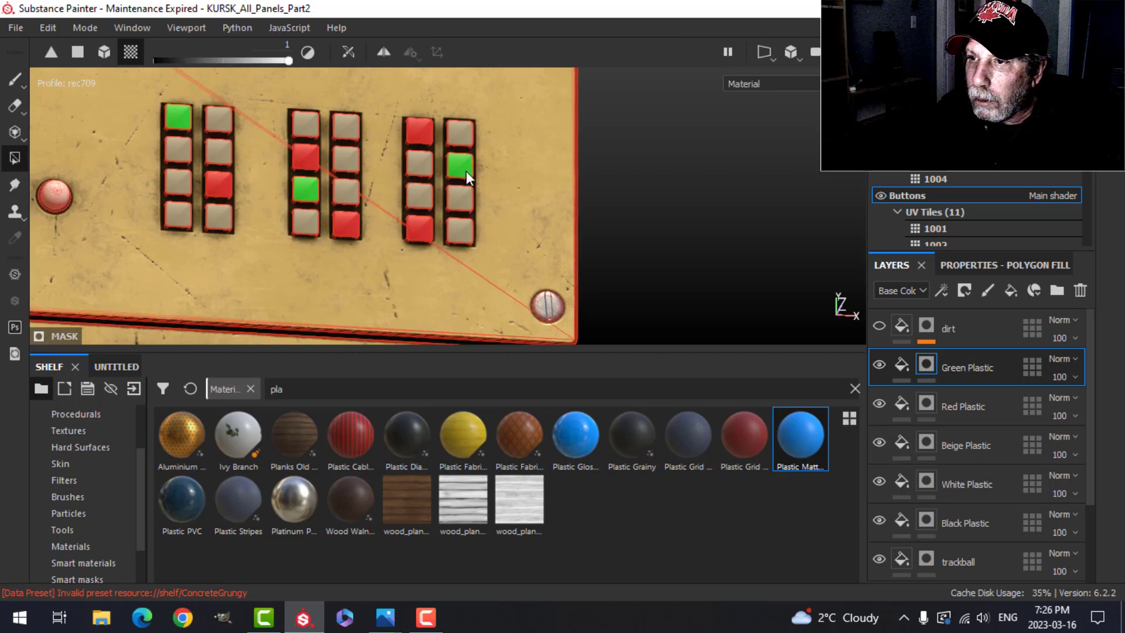
- Add the single middle button beside the display and the cap of the lower-right knob to the Green Plastic mask
scroll(527, 230, "down", 4)
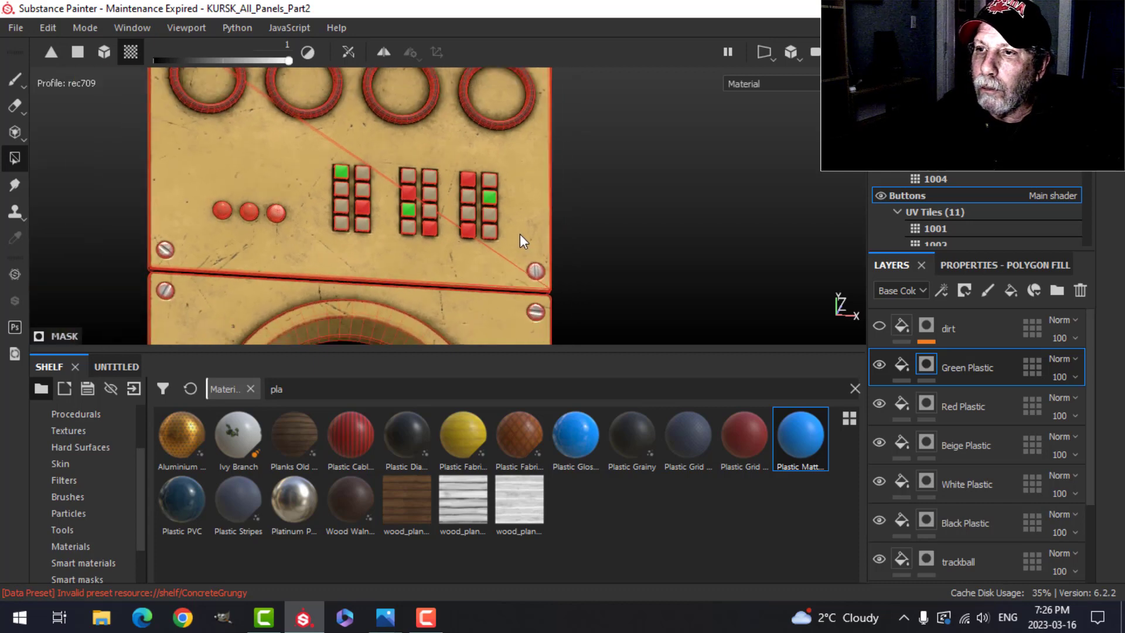
middle_click_drag(519, 234, 506, 114, "alt")
middle_click_drag(522, 254, 502, 97, "alt")
middle_click_drag(489, 223, 526, 116, "alt")
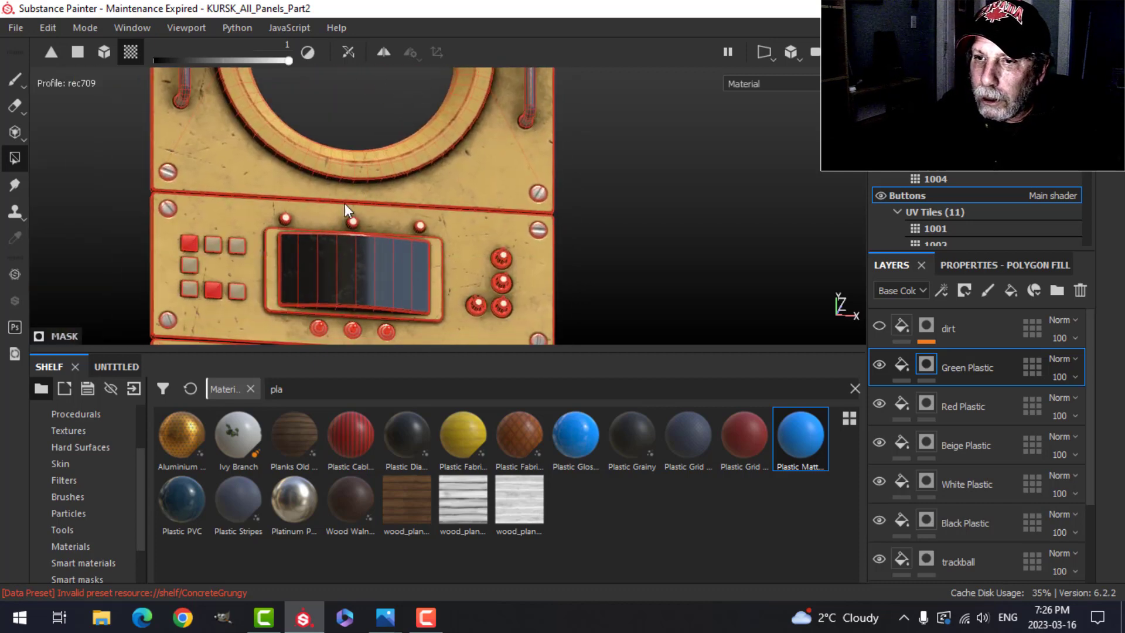
left_click(183, 264)
scroll(516, 268, "up", 2)
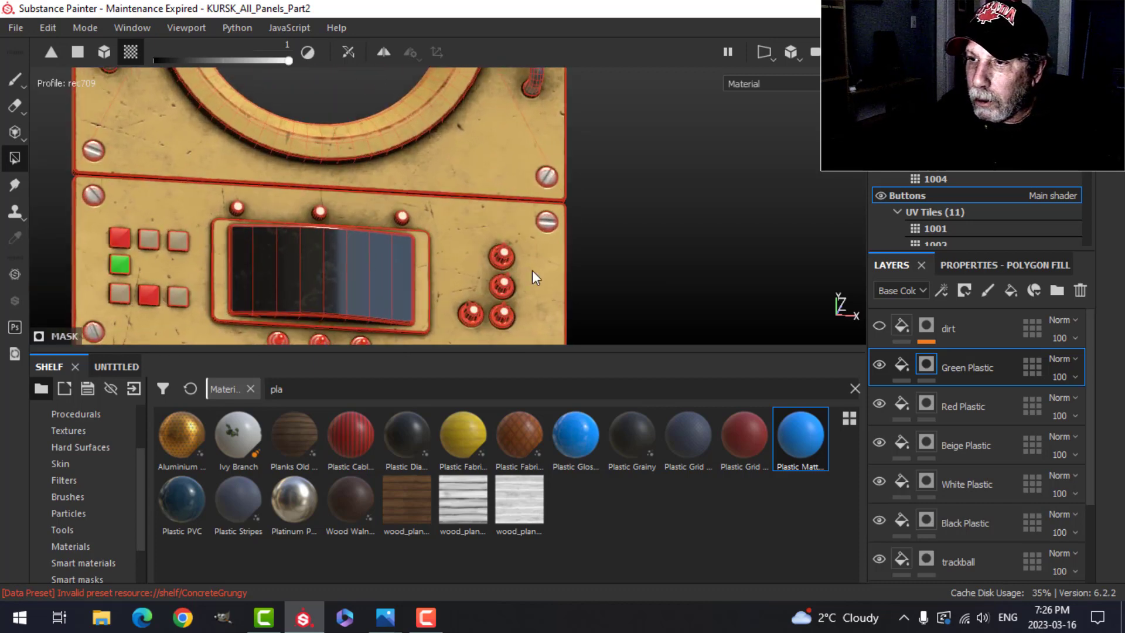
scroll(561, 287, "up", 3)
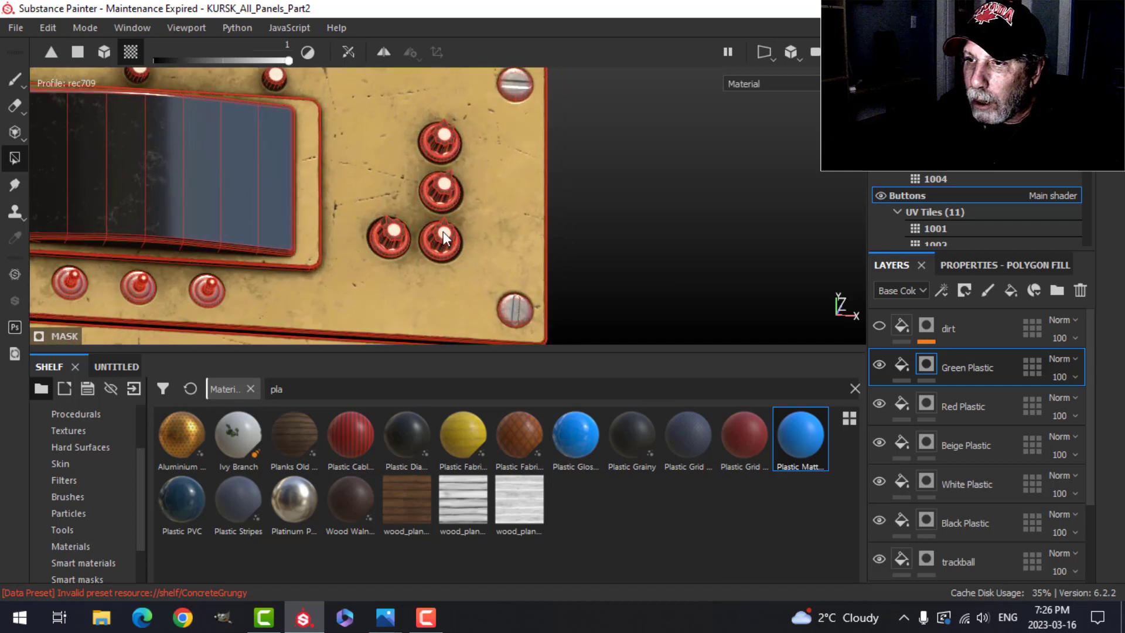
left_click(443, 233)
- Fill green on the keyboard panel's fifth top-row button, first second-row button and last two second-row buttons
scroll(507, 246, "down", 3)
middle_click_drag(504, 258, 499, 107, "alt")
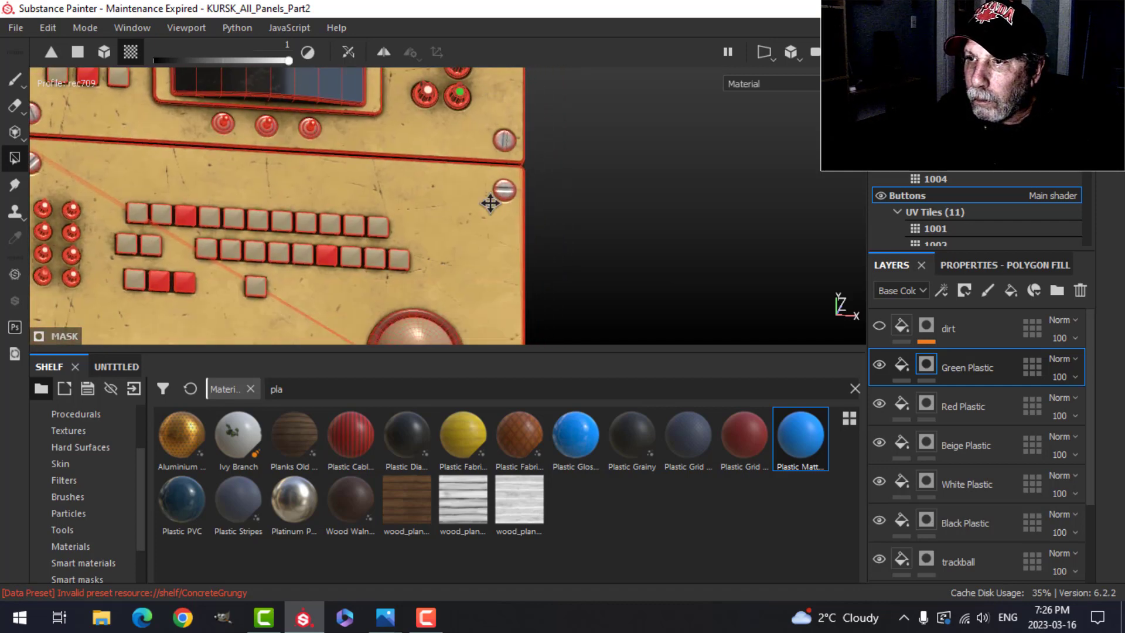
middle_click_drag(491, 204, 503, 172, "alt")
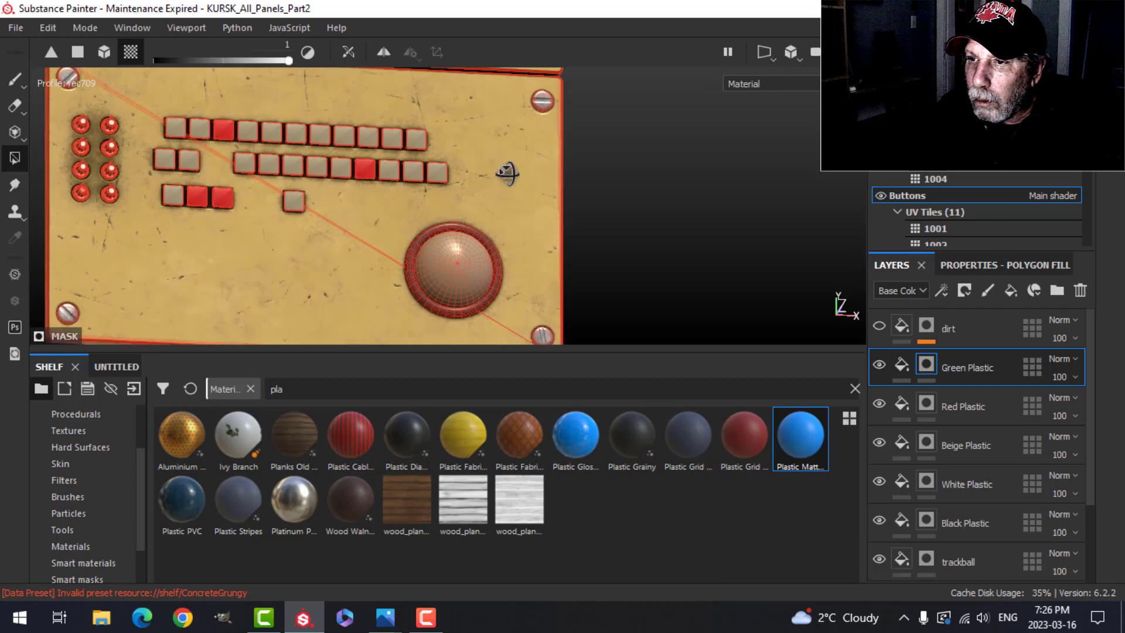
left_click_drag(508, 174, 508, 180, "alt")
left_click(167, 170)
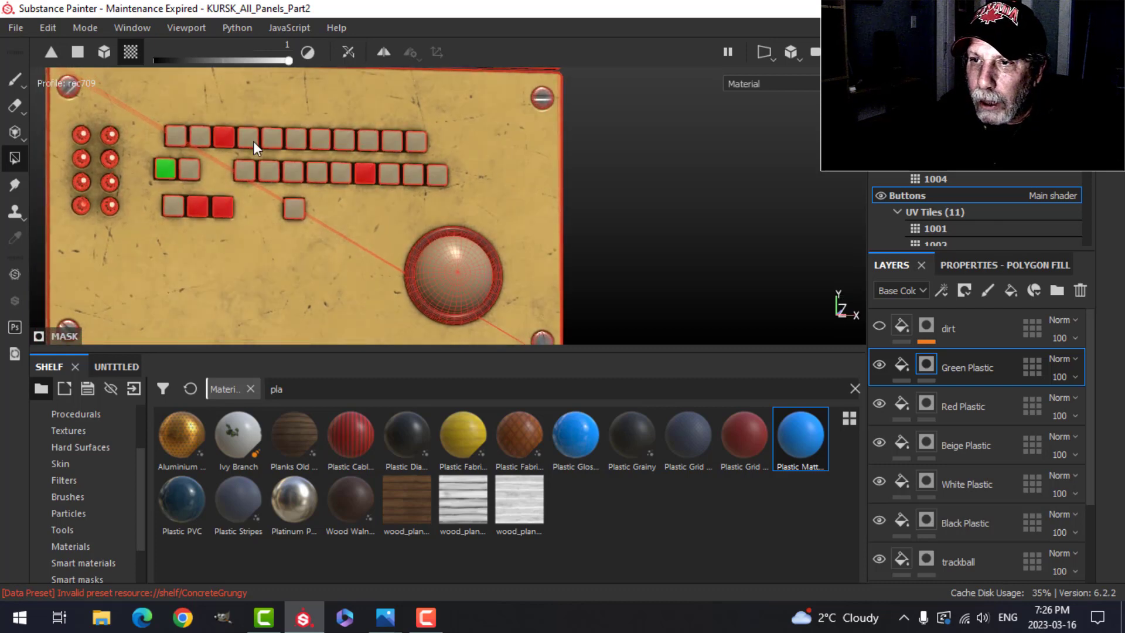
left_click(271, 138)
left_click(414, 173)
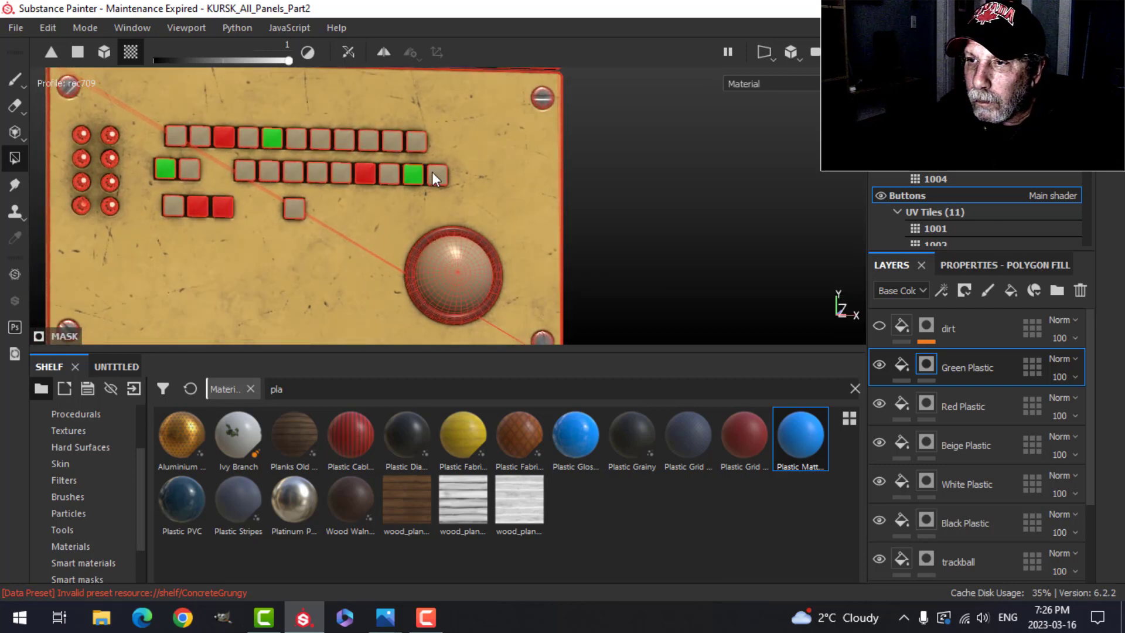
left_click(23, 89)
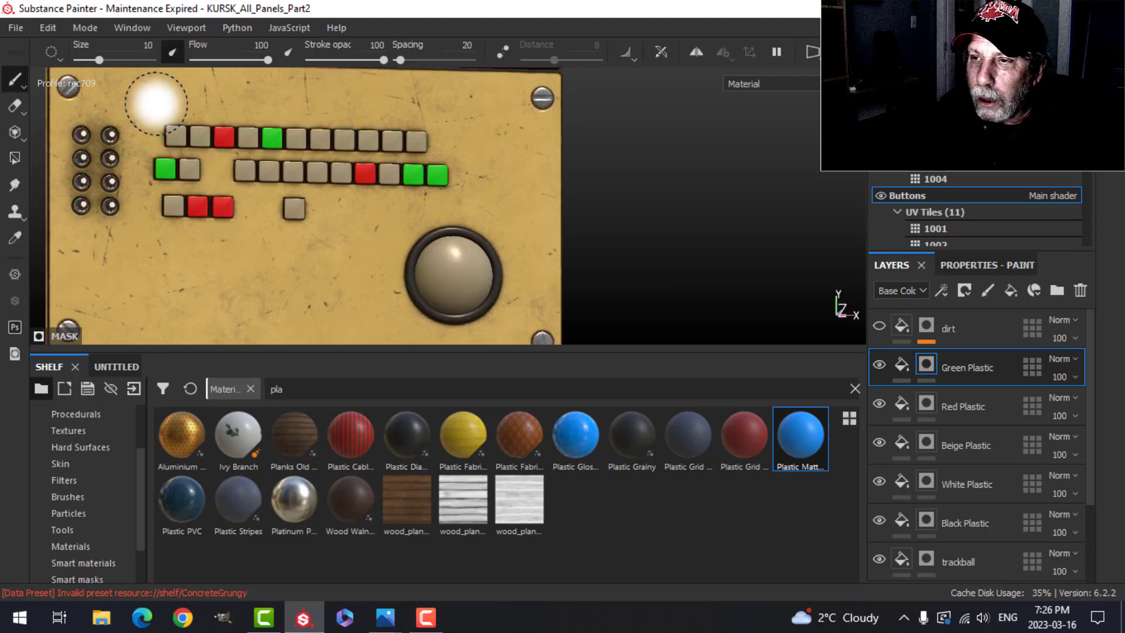
- Examine the colored buttons and knobs across the display panel and the keyboard panel
scroll(448, 185, "down", 3)
scroll(441, 178, "down", 2)
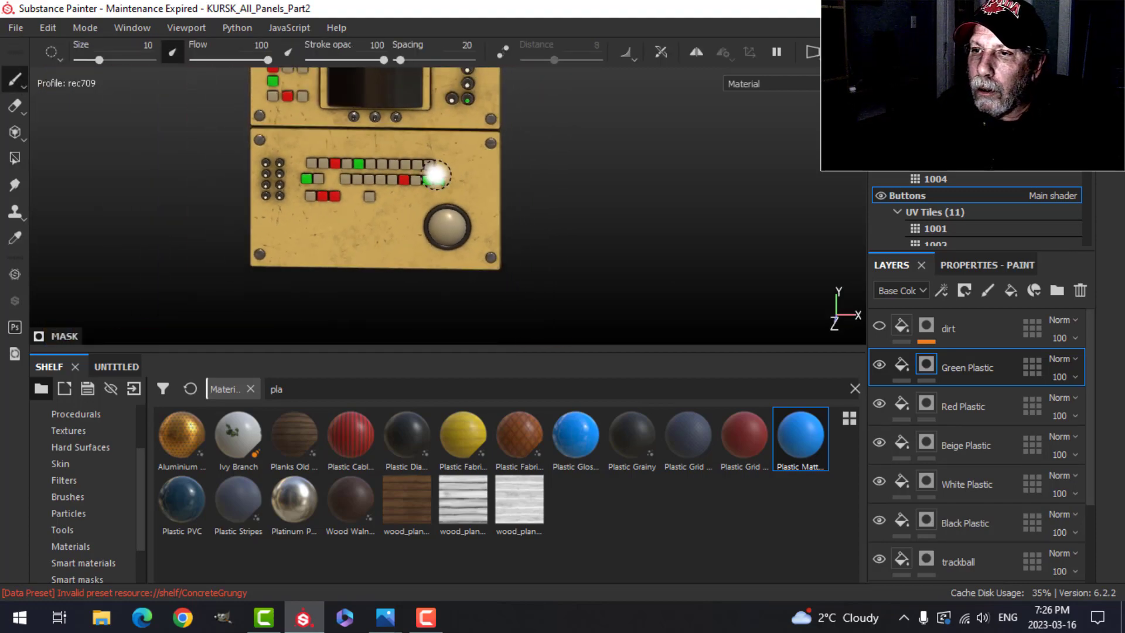
middle_click_drag(437, 174, 439, 234, "alt")
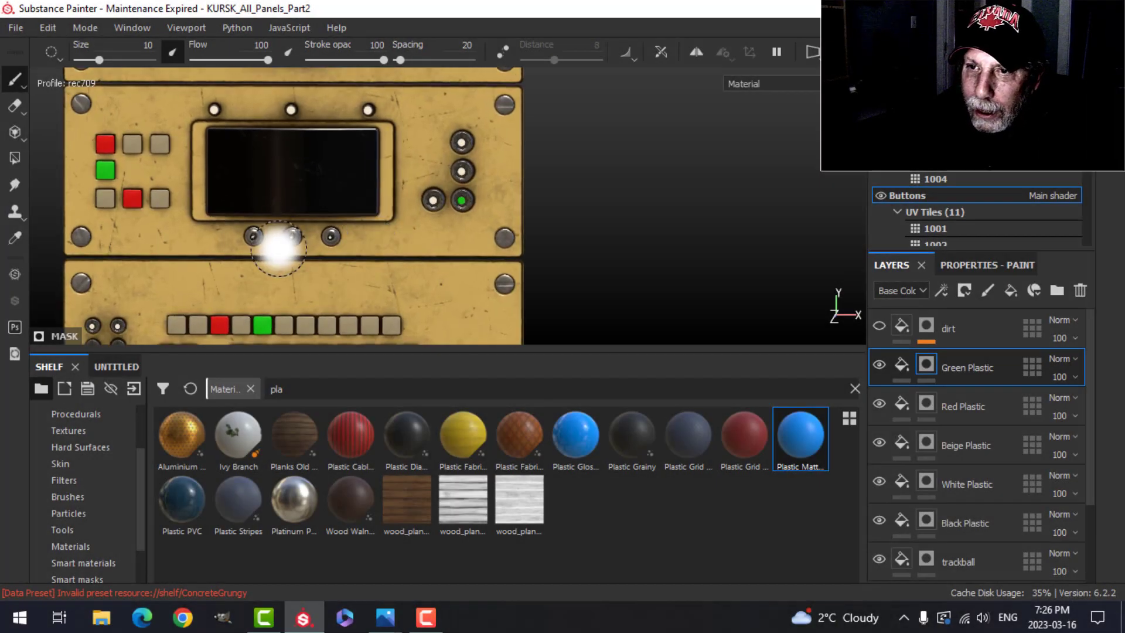
middle_click_drag(276, 246, 365, 198)
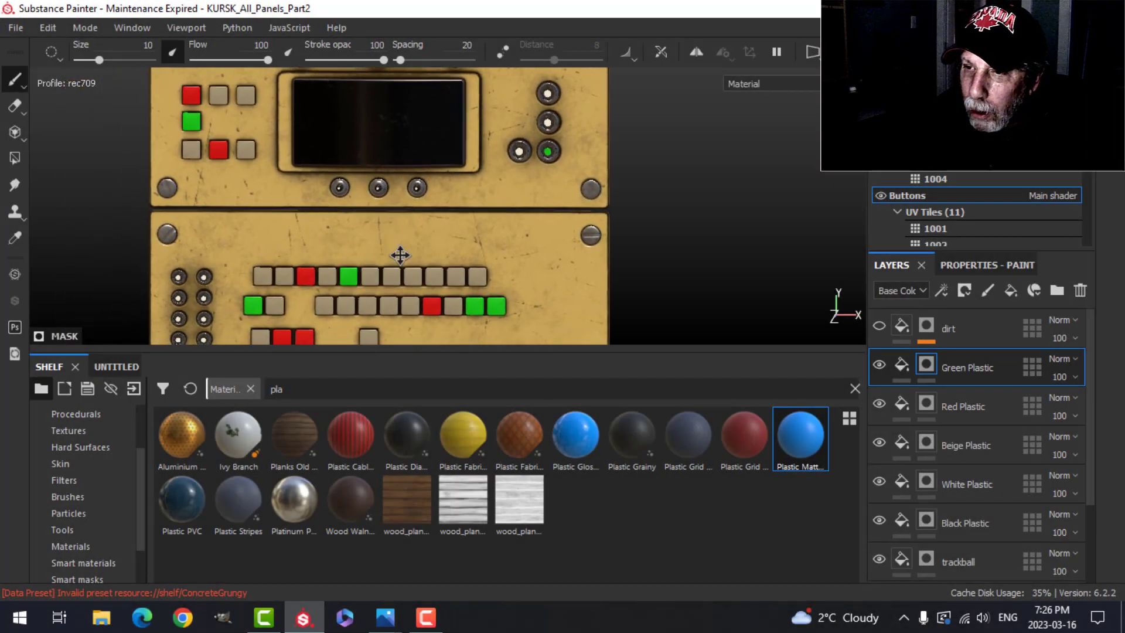
middle_click_drag(398, 254, 426, 157, "alt")
scroll(408, 205, "up", 3)
mouse_move(392, 211)
middle_mouse_down("alt")
mouse_move(397, 195)
mouse_move(403, 218)
middle_mouse_up("alt")
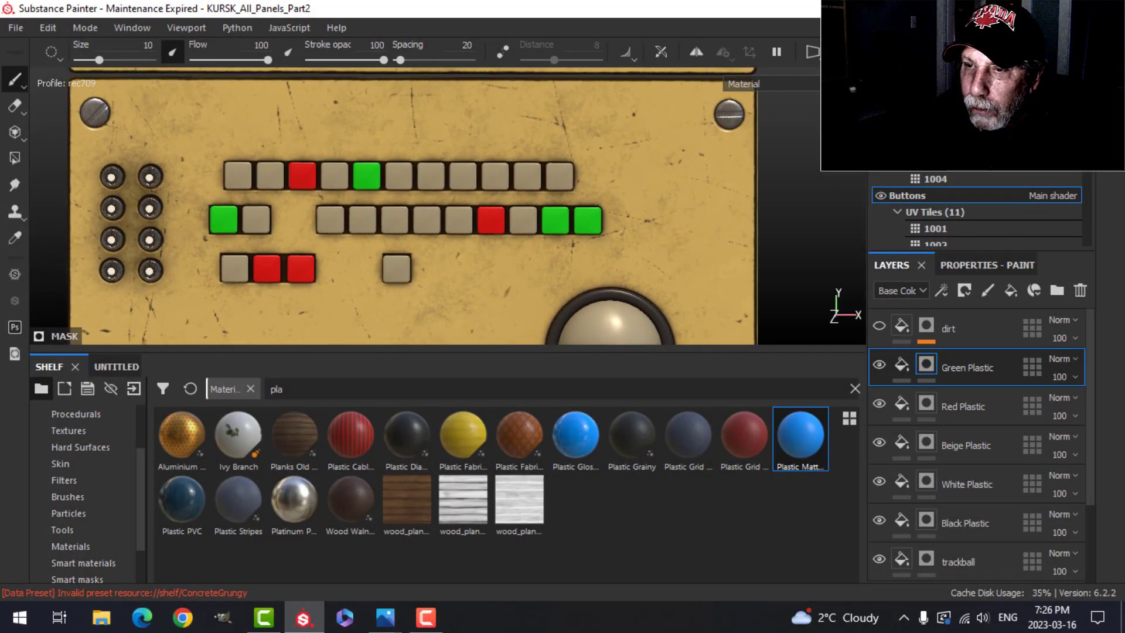
mouse_move(402, 217)
left_mouse_down("alt")
mouse_move(356, 205)
mouse_move(392, 211)
mouse_move(380, 215)
left_mouse_up("alt")
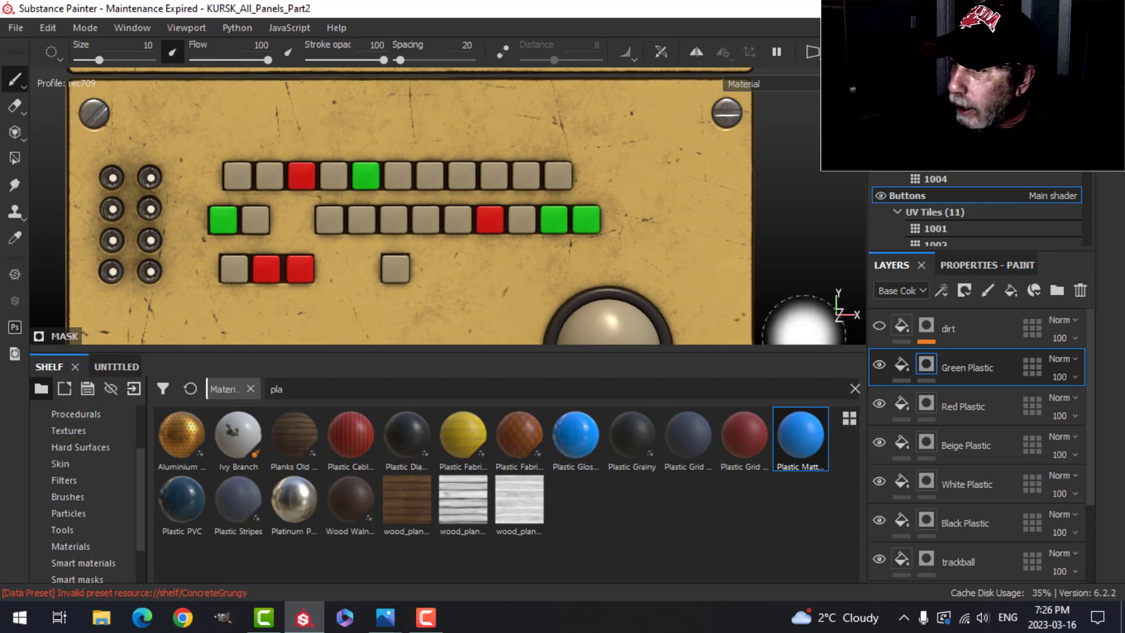
- Add a paint layer above Green Plastic and set its brush base color to light grey, R, G and B 0.639
left_click(988, 291)
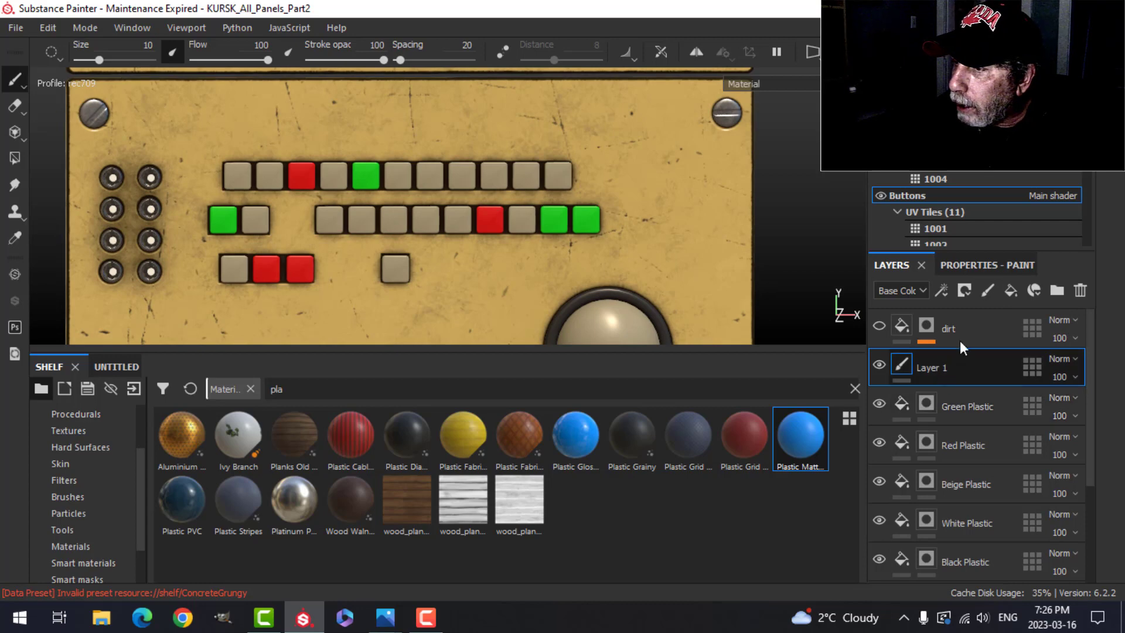
left_click(967, 265)
left_click(941, 399)
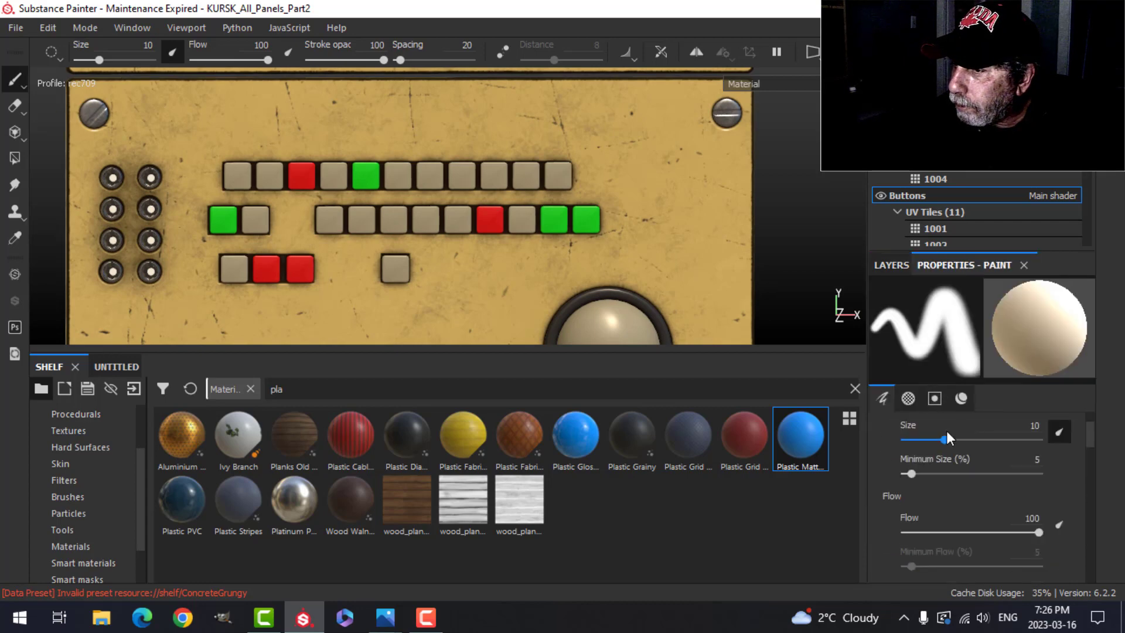
scroll(950, 469, "down", 3)
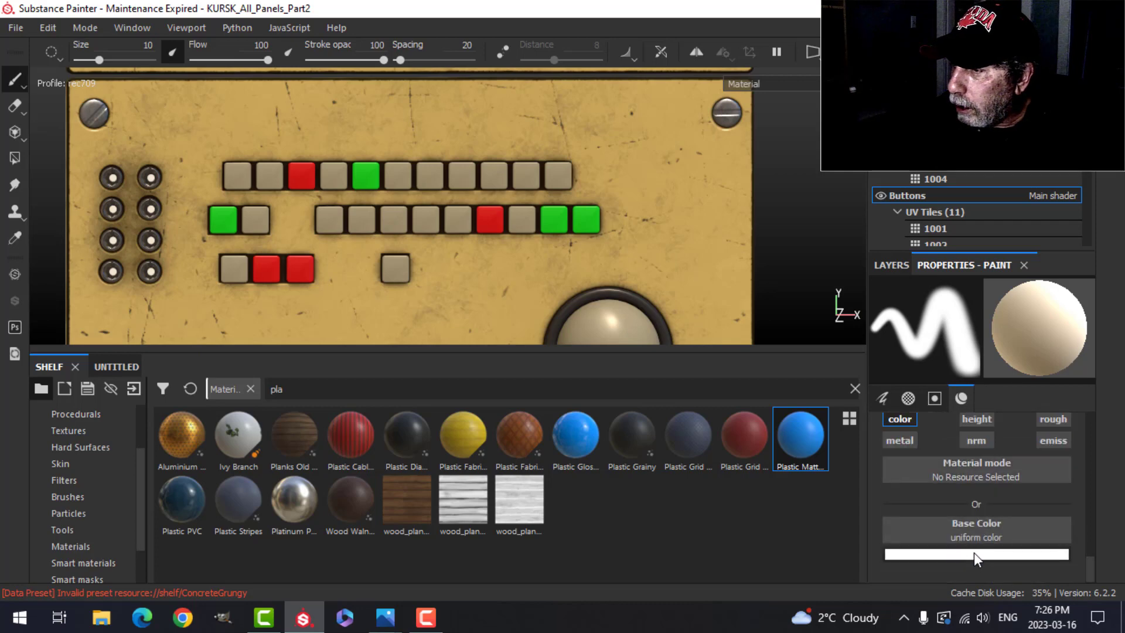
left_click(973, 553)
left_click_drag(909, 427, 892, 401)
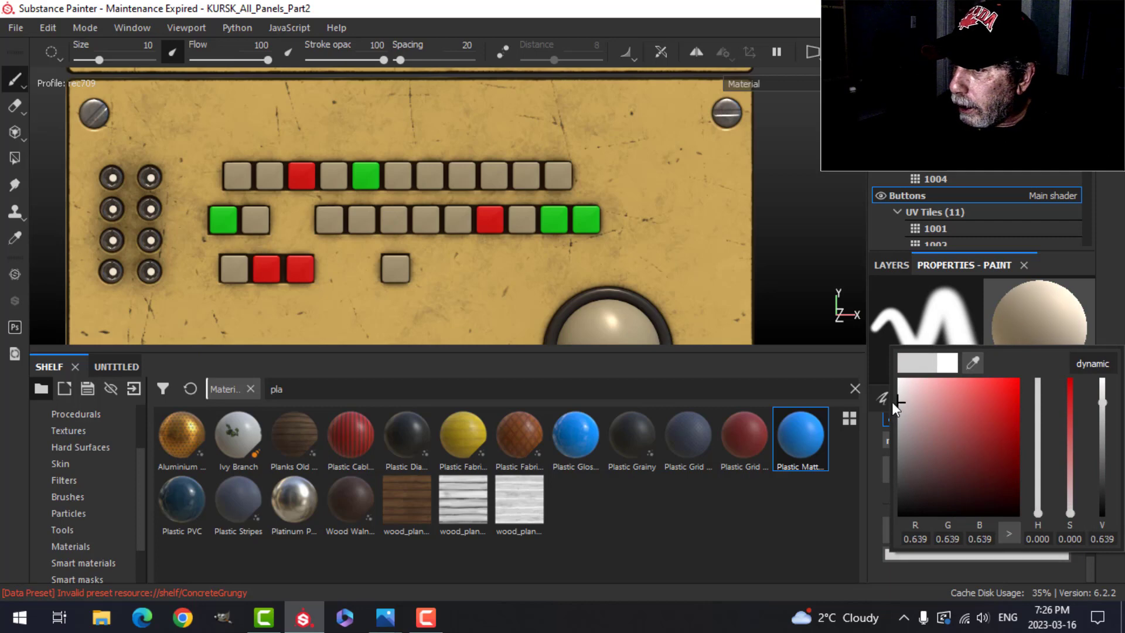
left_click(1098, 265)
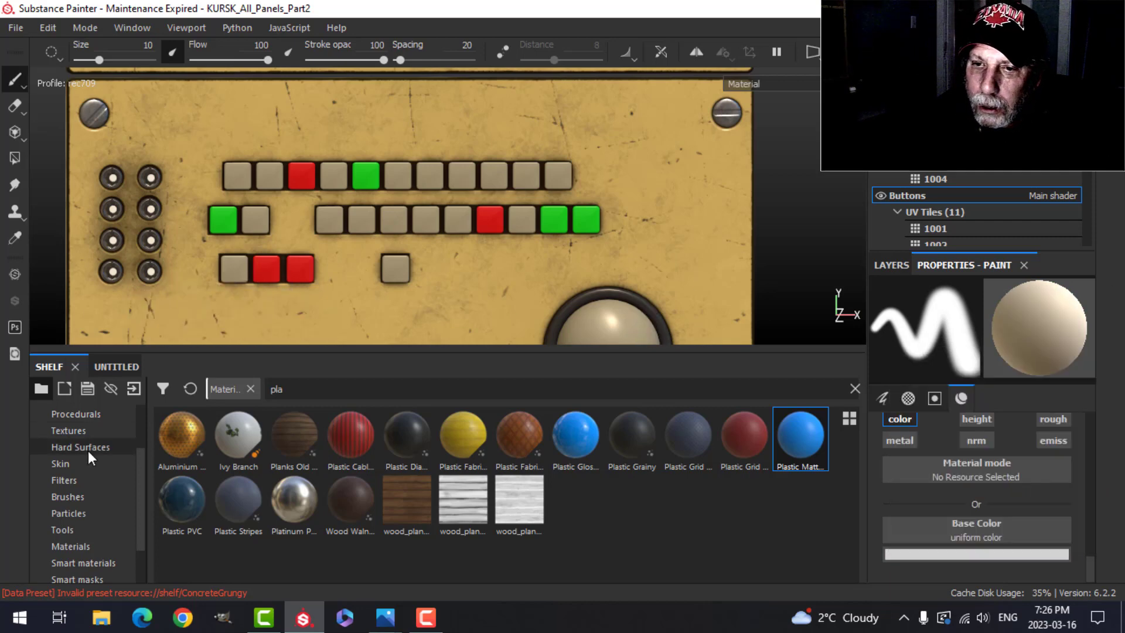
- Search the alphas for "sq" and use the small solid white square as the brush alpha
scroll(74, 515, "up", 2)
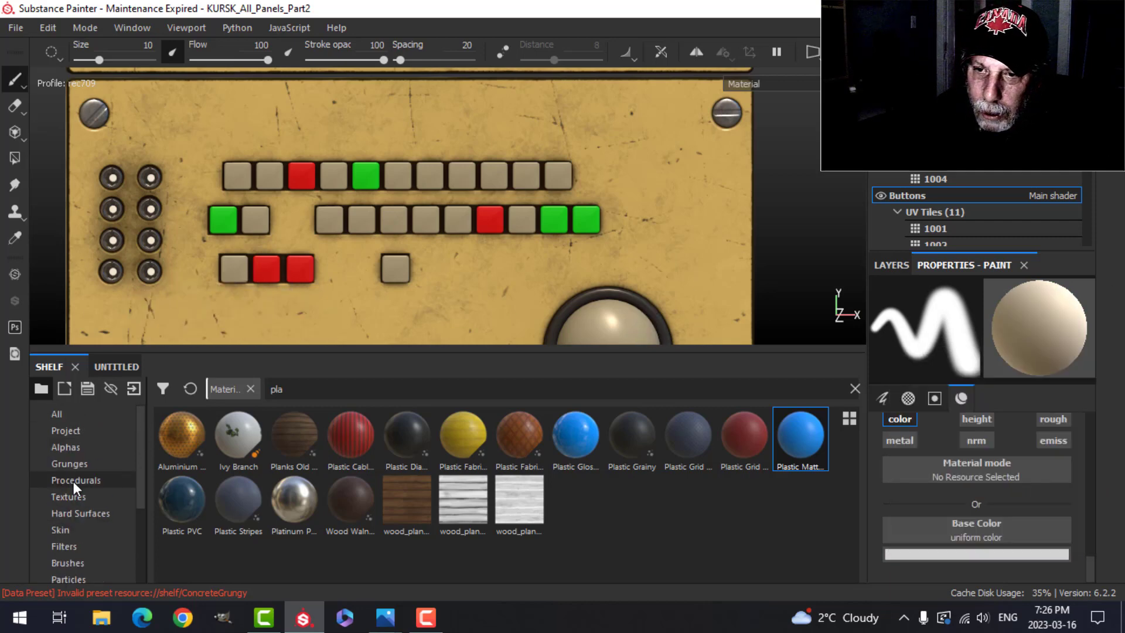
left_click(65, 447)
left_click(324, 389)
type("sq")
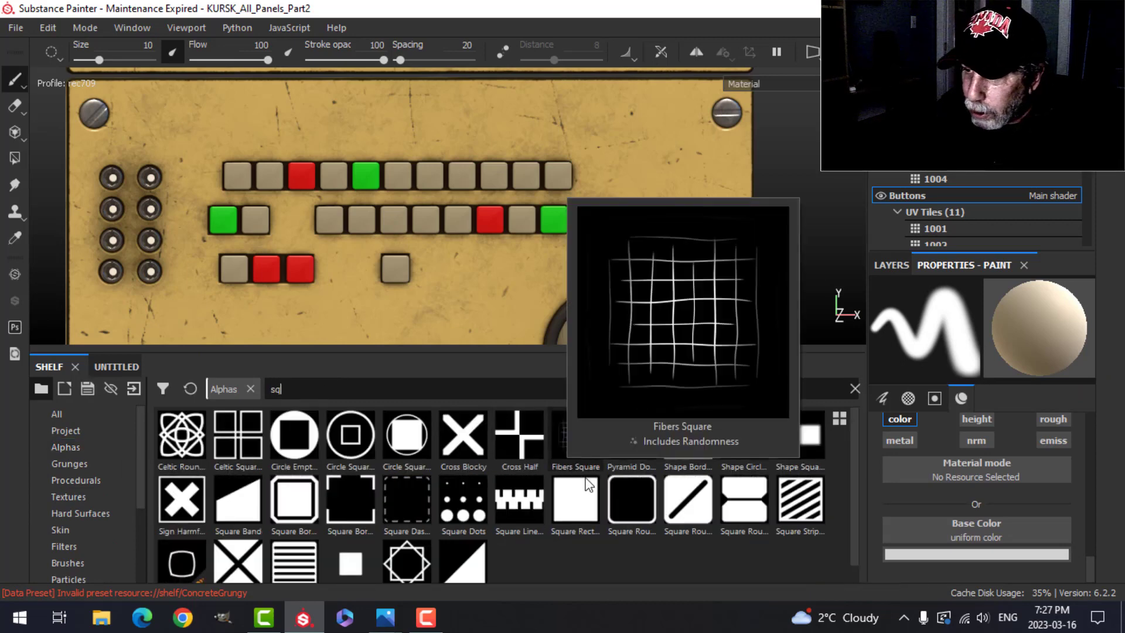
scroll(576, 500, "down", 1)
left_click(352, 546)
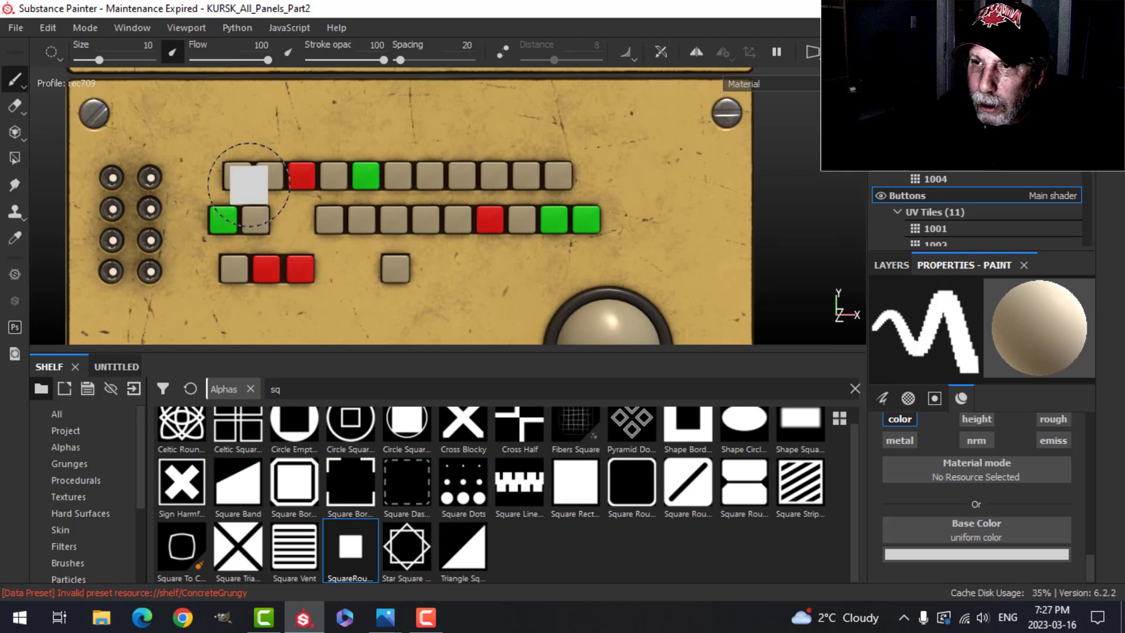
- Reduce the brush size to 4.59 and stamp a light square on each of the first four top-row keyboard buttons
scroll(249, 187, "up", 5)
mouse_move(238, 189)
middle_mouse_down()
mouse_move(367, 203)
mouse_move(331, 196)
middle_mouse_up()
scroll(358, 201, "up", 1)
mouse_move(324, 167)
right_mouse_down("ctrl")
mouse_move(337, 167)
mouse_move(293, 170)
mouse_move(311, 163)
right_mouse_up("ctrl")
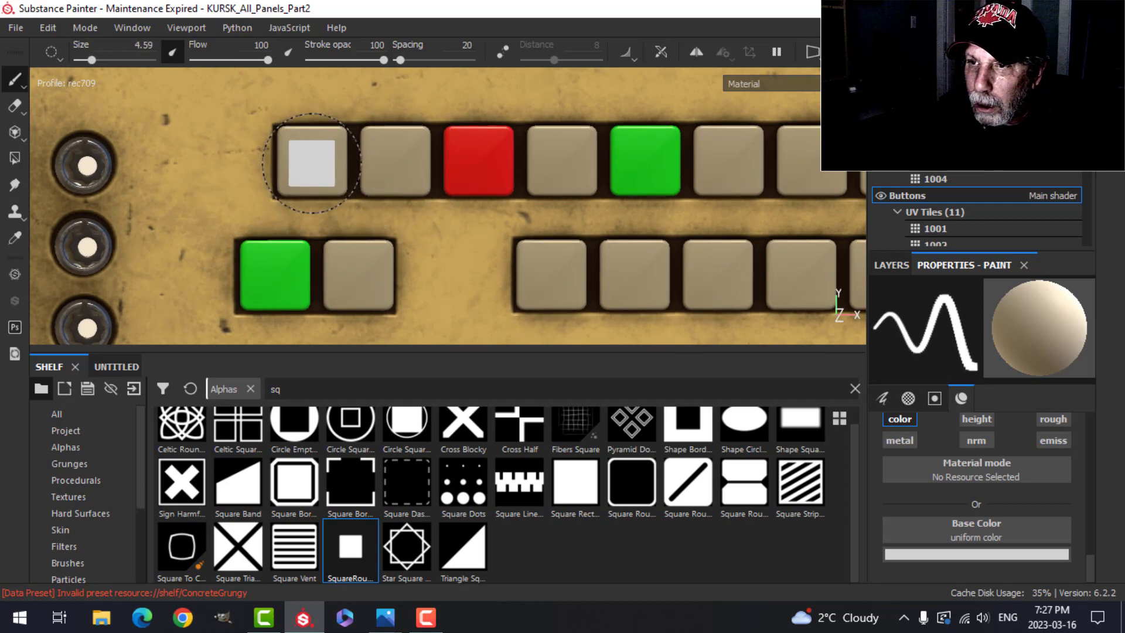
left_click(312, 163)
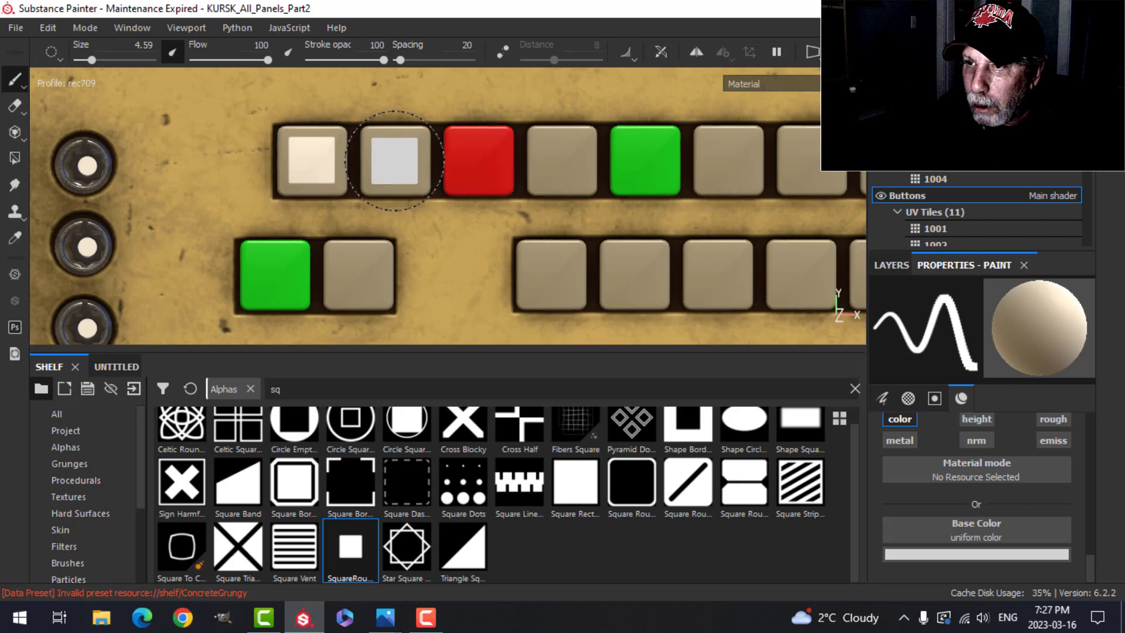
left_click(394, 161)
left_click(476, 162)
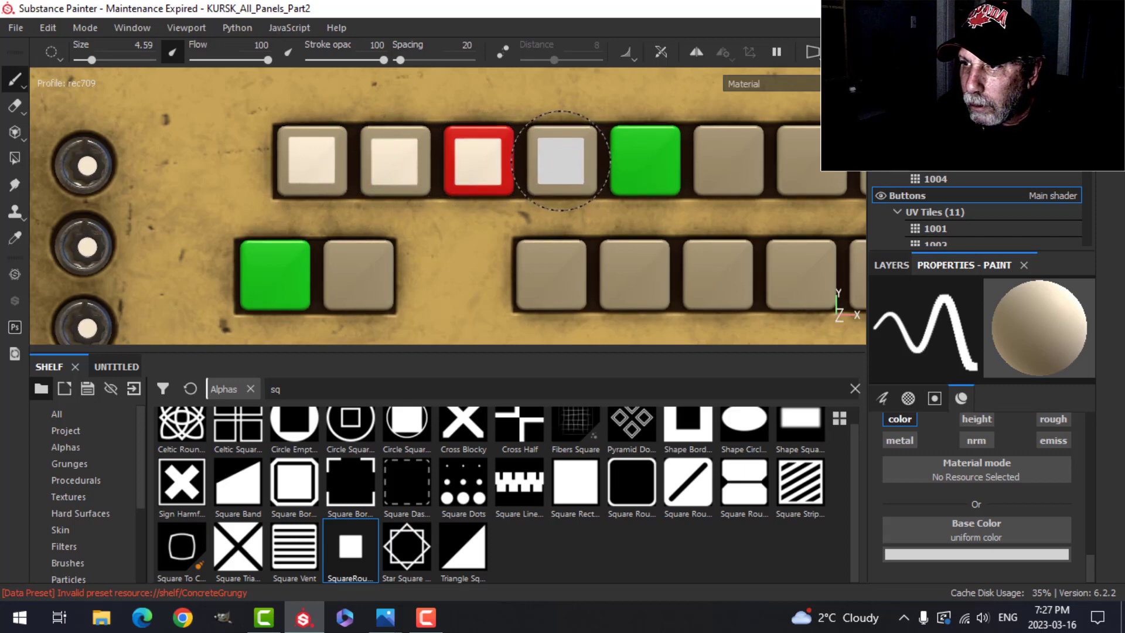
left_click(561, 161)
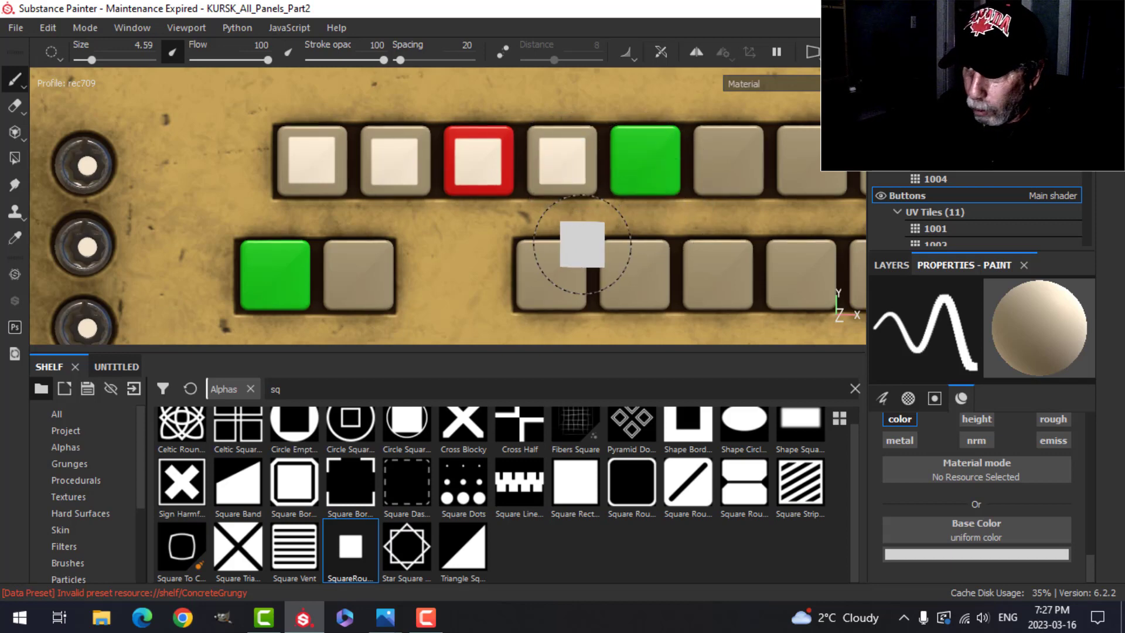
- Add a Blur filter to the paint layer and set its blur intensity to 7.83
left_click(895, 265)
left_click(942, 290)
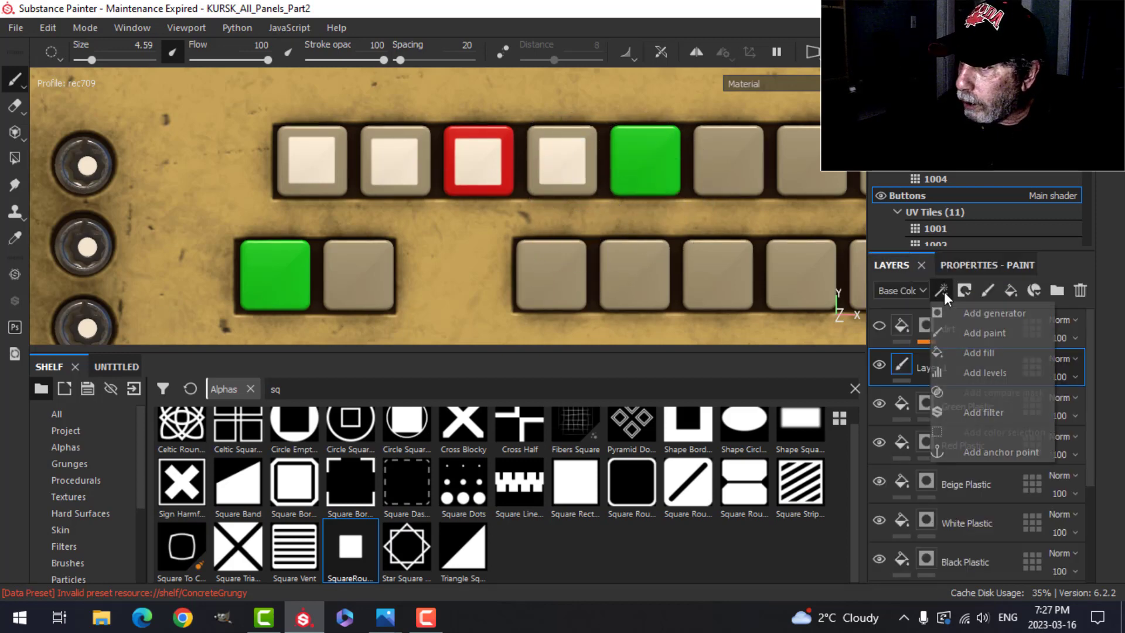
left_click(979, 413)
left_click(989, 268)
left_click(995, 359)
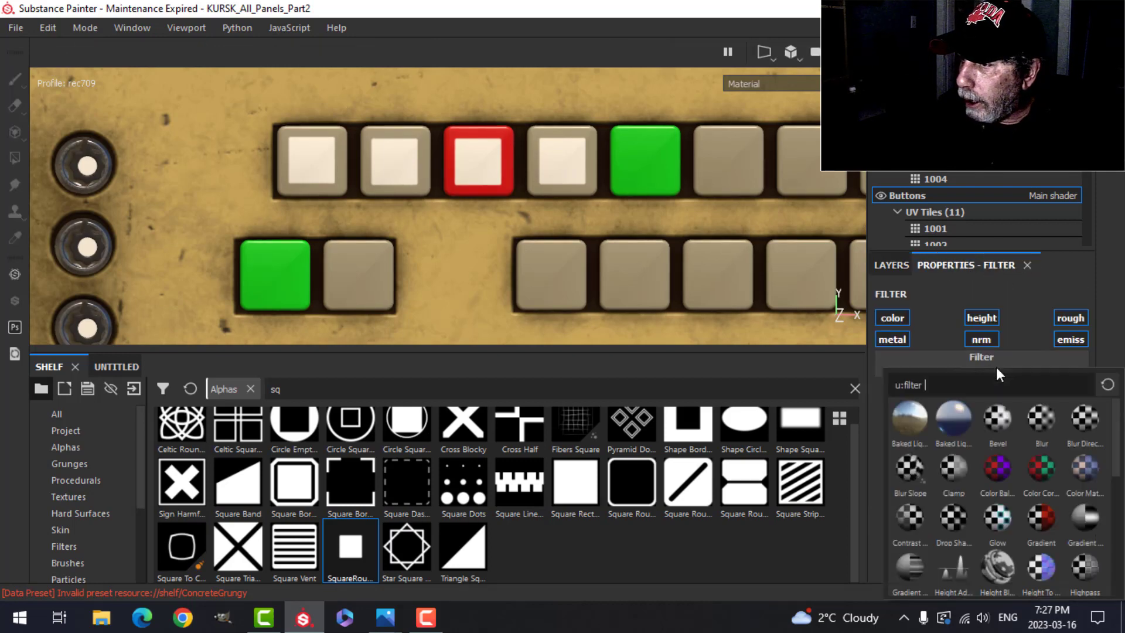
left_click(1042, 418)
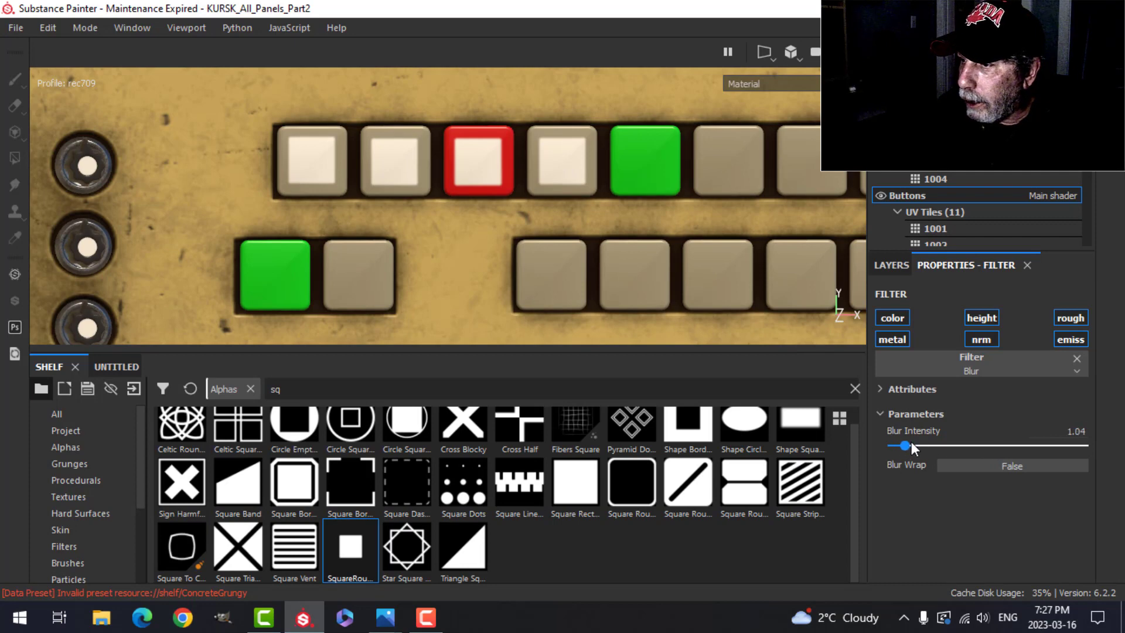
left_click_drag(912, 442, 985, 438)
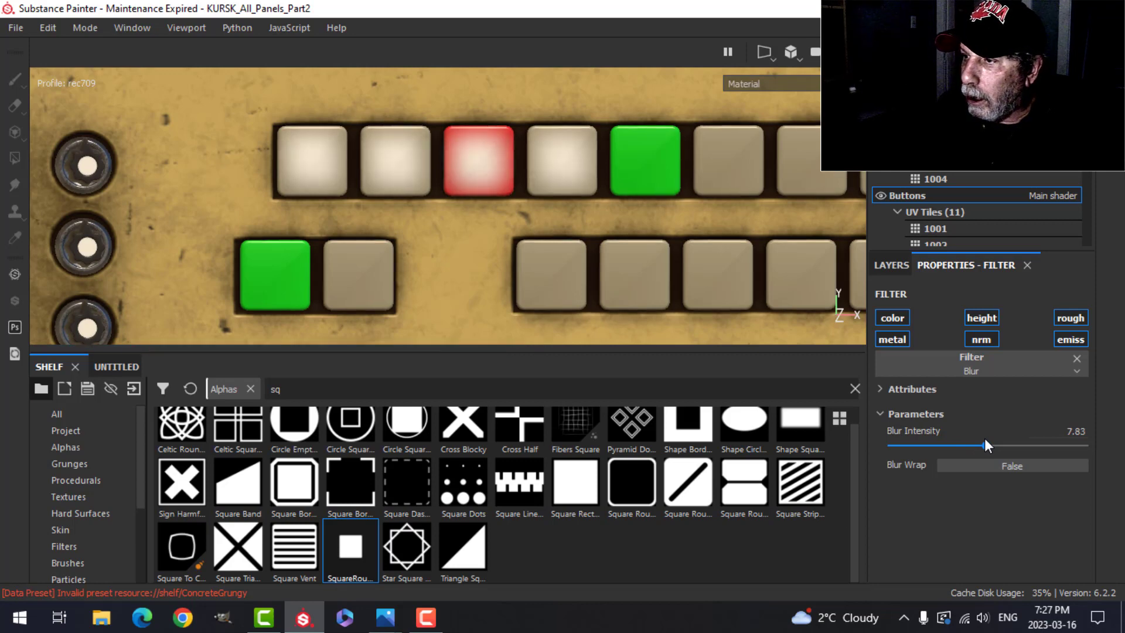
- Hide Layer 1's Blur filter and stamp light squares on the fifth and sixth top-row buttons and the first four second-row buttons
left_click(902, 264)
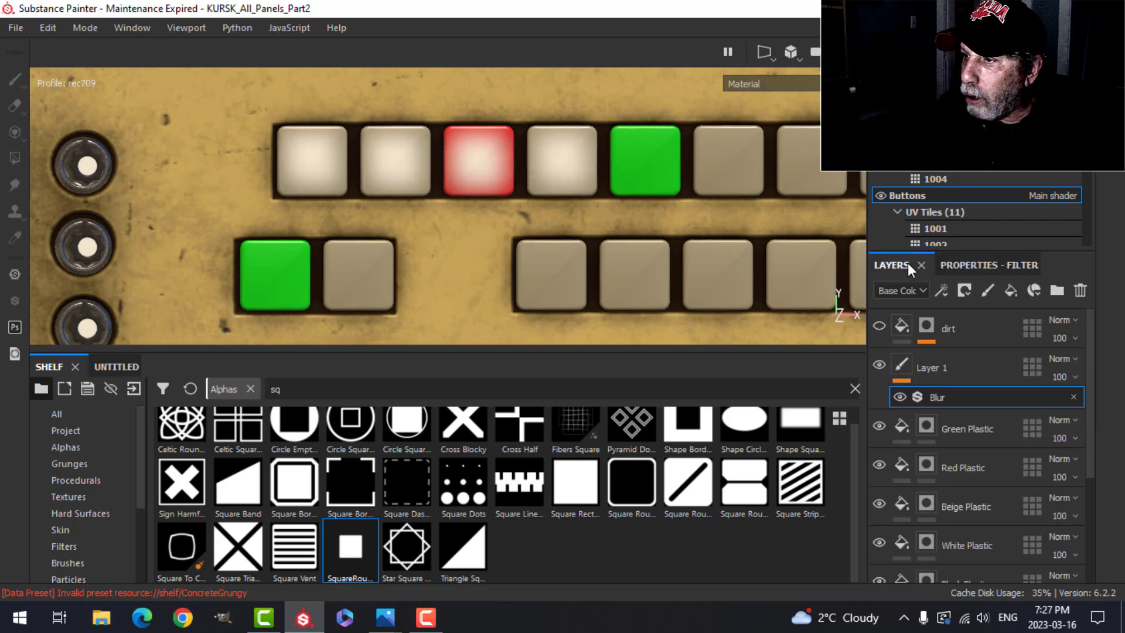
left_click(906, 367)
left_click(646, 161)
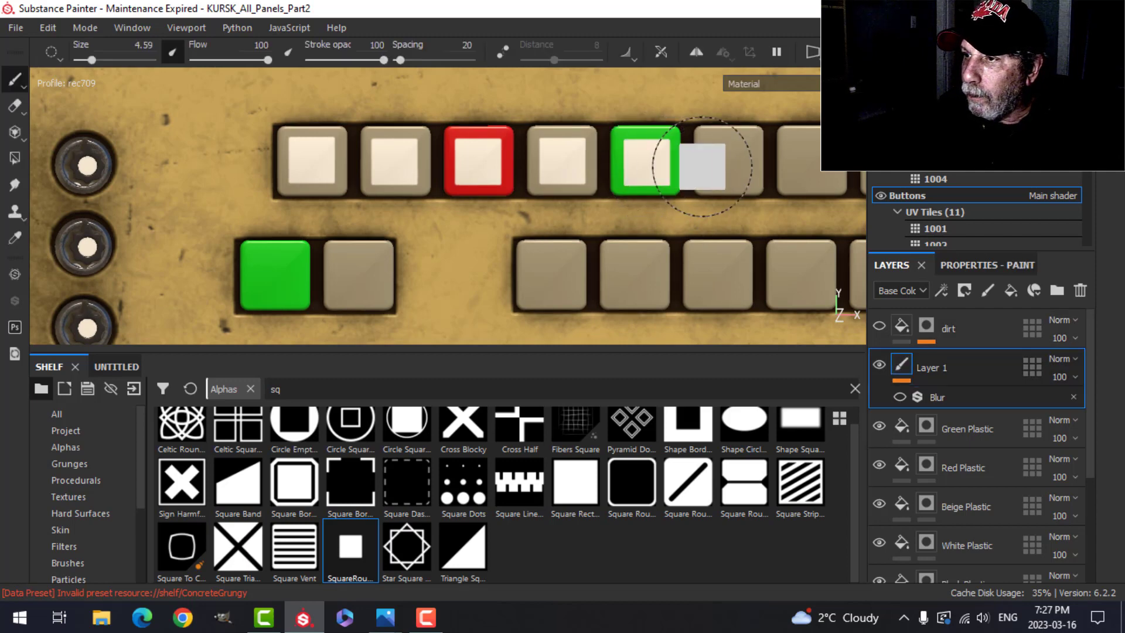
left_click(725, 162)
left_click(275, 275)
left_click(359, 275)
left_click(551, 276)
left_click(634, 275)
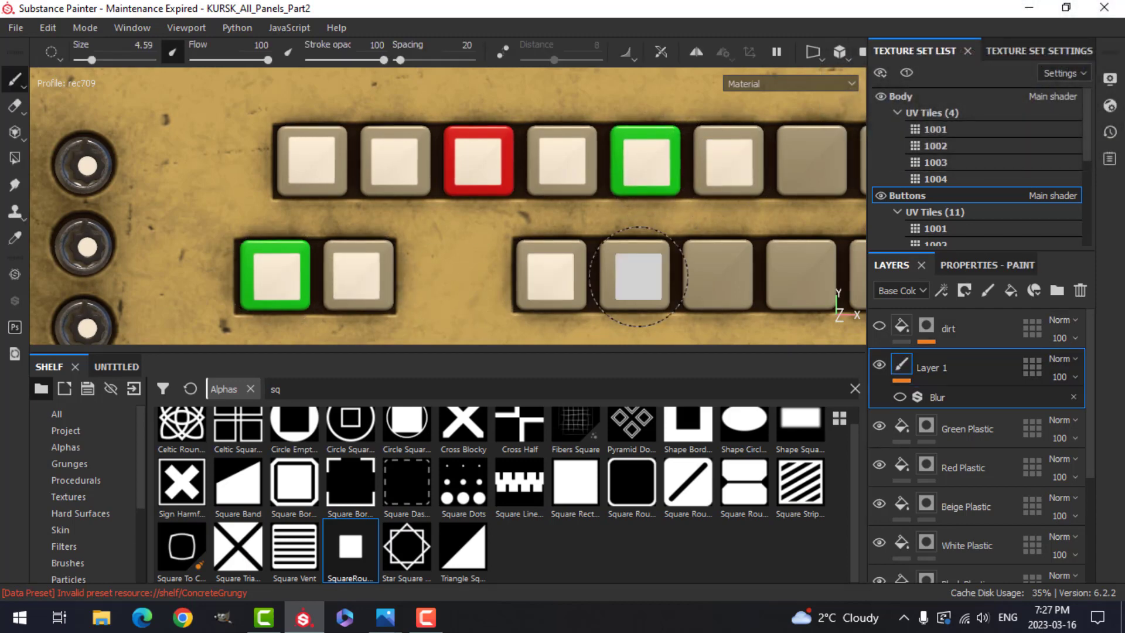
- Stamp light squares on the remaining buttons along the keyboard's two long rows
middle_click_drag(717, 279, 446, 278)
left_click(446, 278)
left_click(531, 276)
left_click(616, 276)
left_click(695, 276)
left_click(541, 164)
left_click(625, 164)
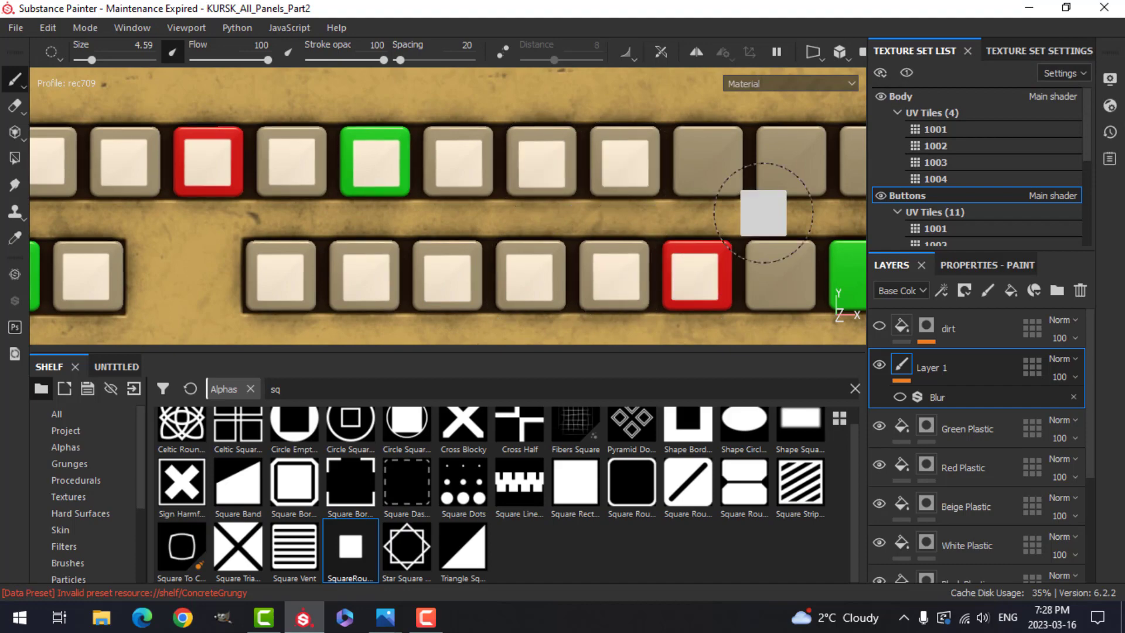
left_click(481, 204)
middle_click_drag(763, 213, 569, 183, "alt")
left_click(564, 202)
left_click(552, 321)
left_click(638, 322)
left_click(718, 317)
left_click(645, 204)
- Stamp light squares on the separate buttons of the keyboard's lowest row, including the two red ones
scroll(504, 288, "down", 3)
scroll(400, 230, "up", 3)
left_click(399, 220)
left_click(162, 221)
middle_click_drag(162, 222, 453, 232, "alt")
left_click(371, 231)
left_click(290, 232)
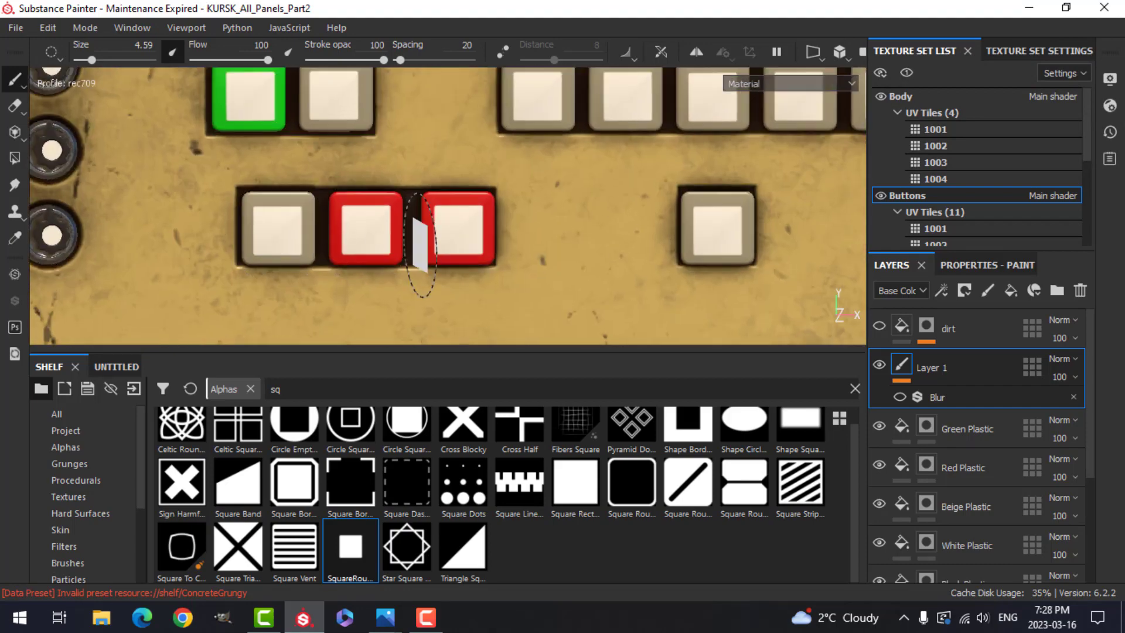
- Stamp a light square on each of the seven buttons beside the rectangular screen
scroll(422, 251, "down", 4)
mouse_move(414, 316)
middle_mouse_down("alt")
mouse_move(433, 139)
mouse_move(422, 305)
middle_mouse_up("alt")
scroll(387, 282, "down", 3)
scroll(374, 275, "up", 4)
left_click(469, 198)
left_click(379, 200)
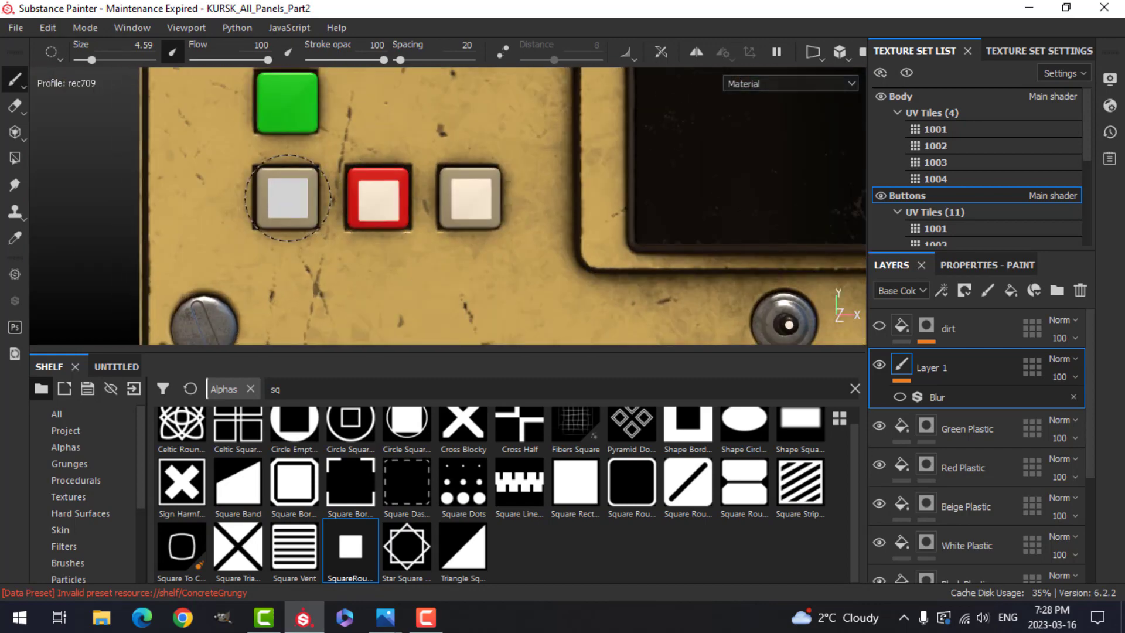
left_click(289, 199)
middle_click_drag(327, 128, 376, 269, "alt")
left_click(339, 246)
left_click(337, 157)
left_click(430, 155)
left_click(520, 156)
- Stamp light squares on all eight buttons of the first double column next to the three round knobs
scroll(664, 149, "down", 3)
middle_click_drag(585, 175, 600, 289, "alt")
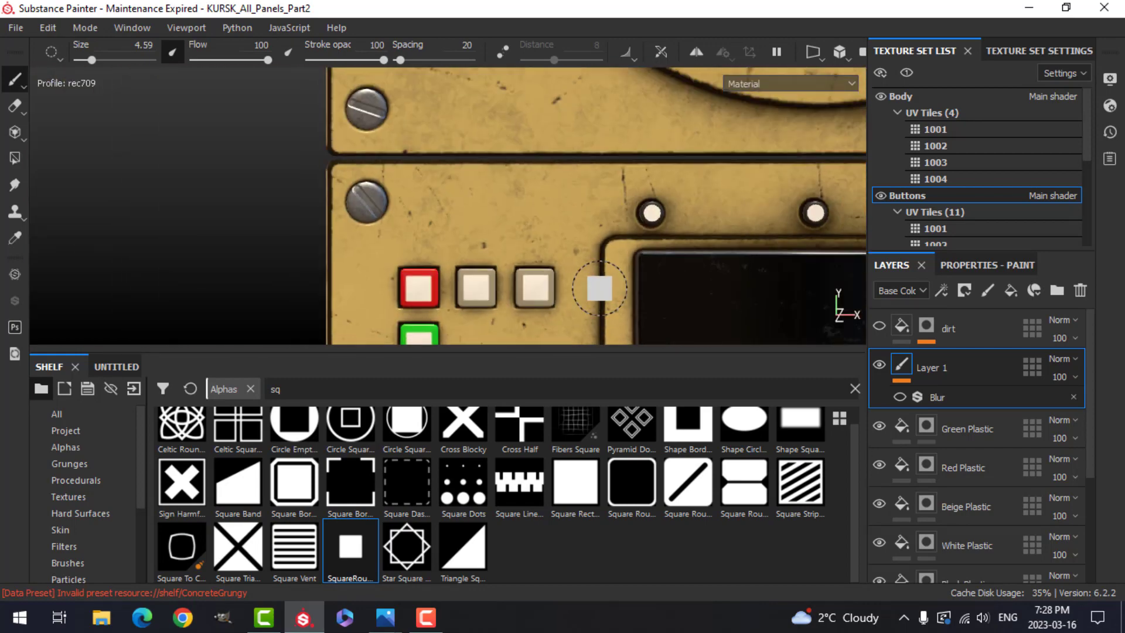
scroll(562, 235, "down", 4)
middle_click_drag(514, 125, 540, 320, "alt")
scroll(542, 244, "up", 3)
scroll(487, 277, "up", 1)
left_click(496, 277)
key("ctrl+z")
left_click(494, 277)
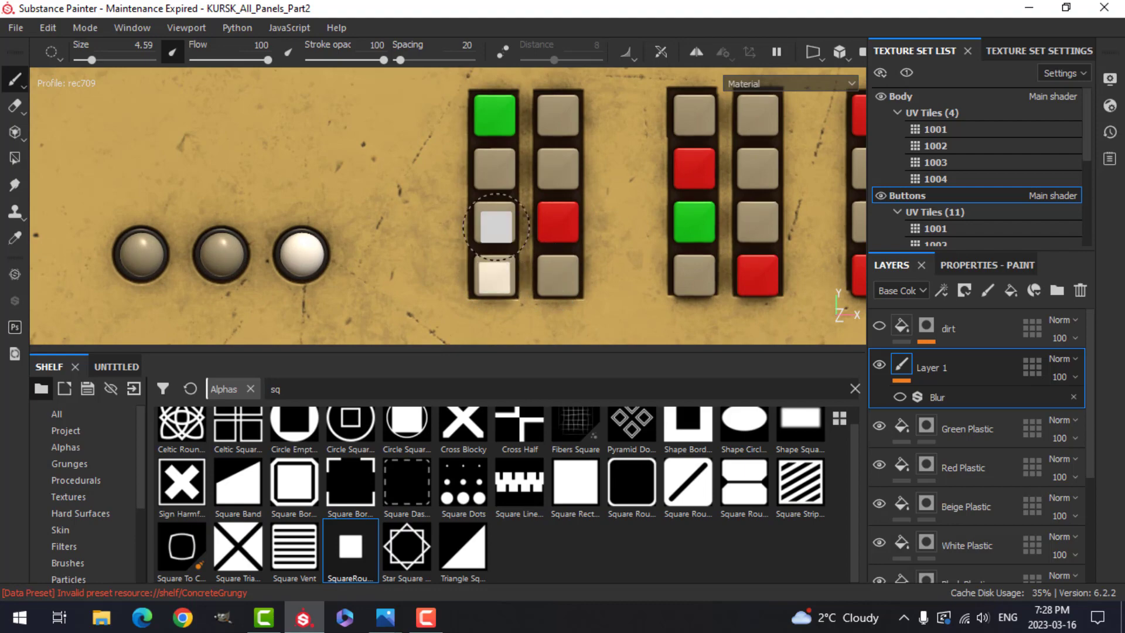
left_click(557, 168)
left_click(557, 222)
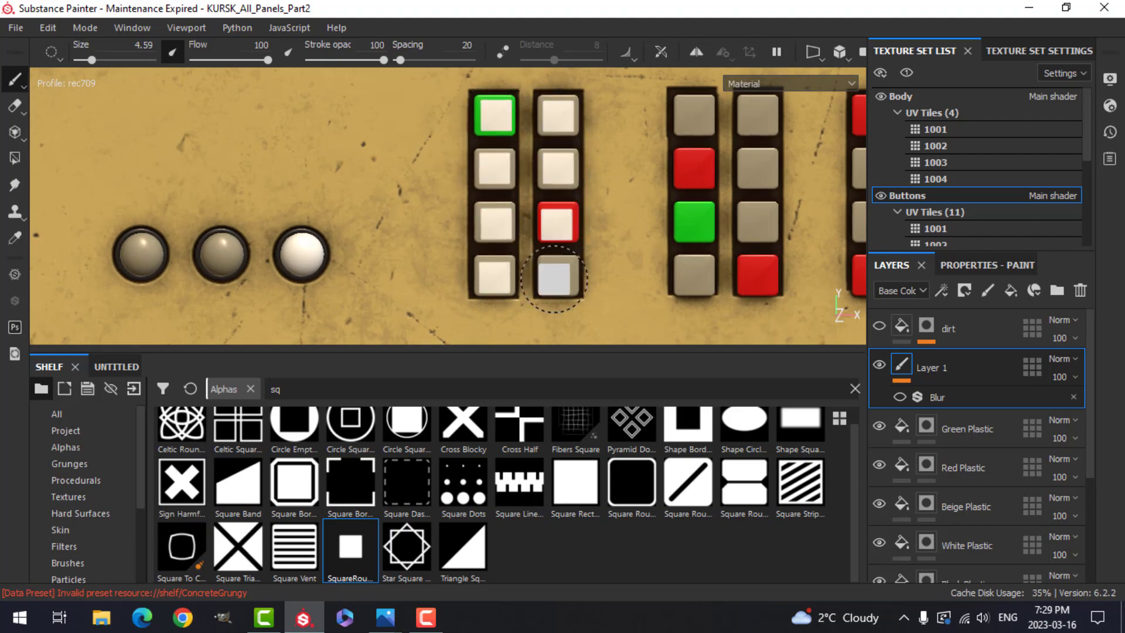
left_click(557, 275)
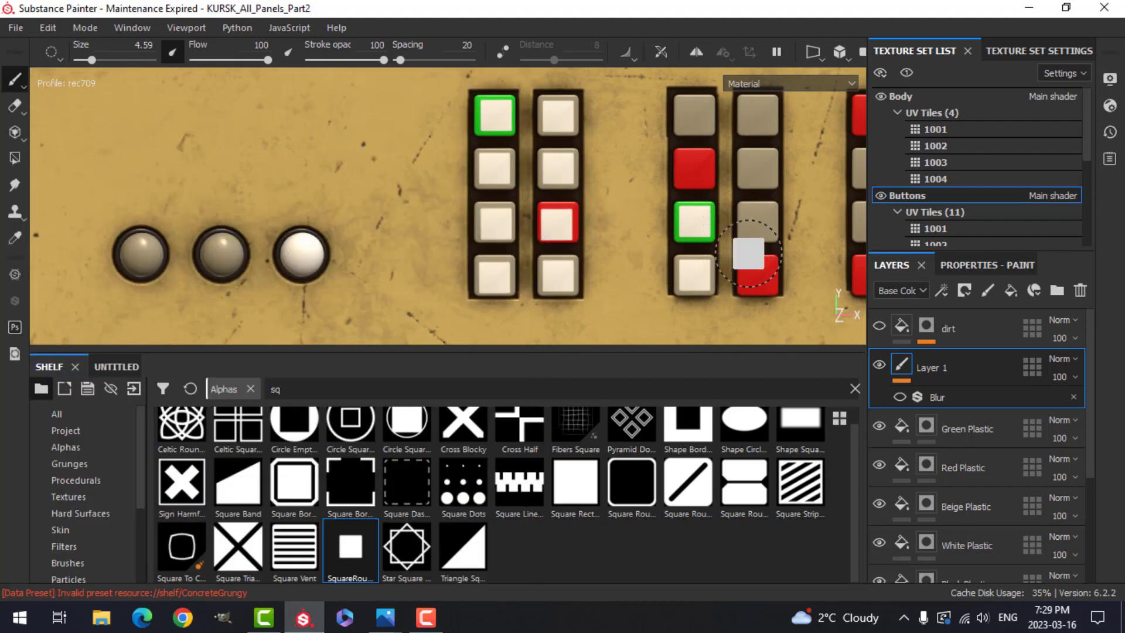
- Stamp light squares on the buttons of the second and third double columns
scroll(695, 173, "up", 2)
middle_click_drag(695, 173, 556, 220, "alt")
left_click(651, 135)
left_click(651, 212)
left_click(651, 293)
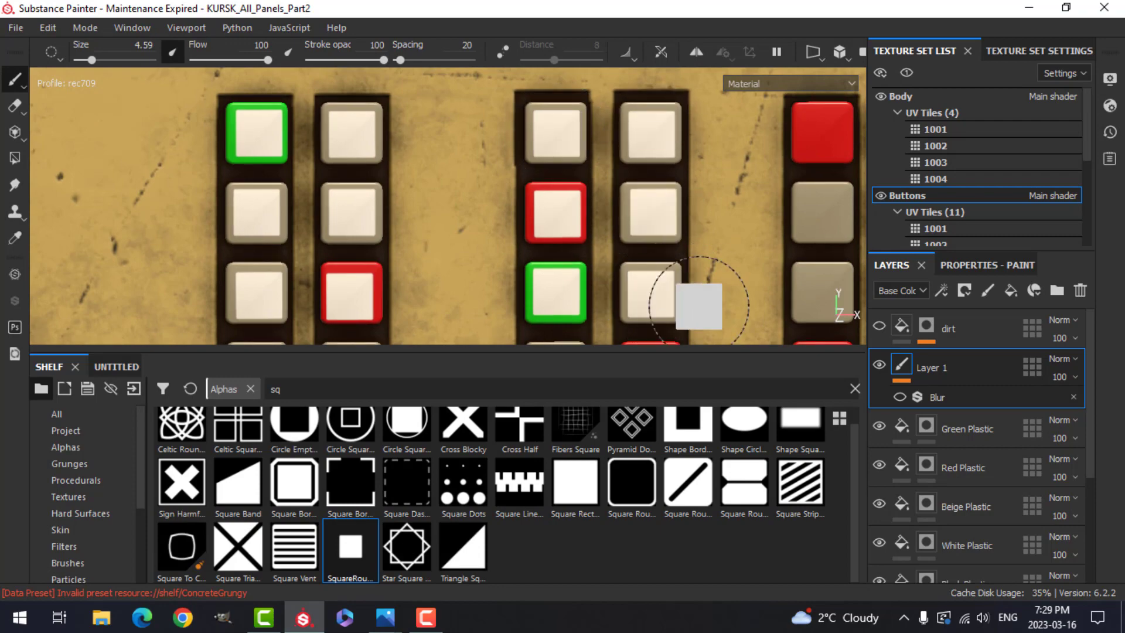
middle_click_drag(698, 304, 604, 148, "alt")
left_click(557, 218)
scroll(582, 239, "down", 10)
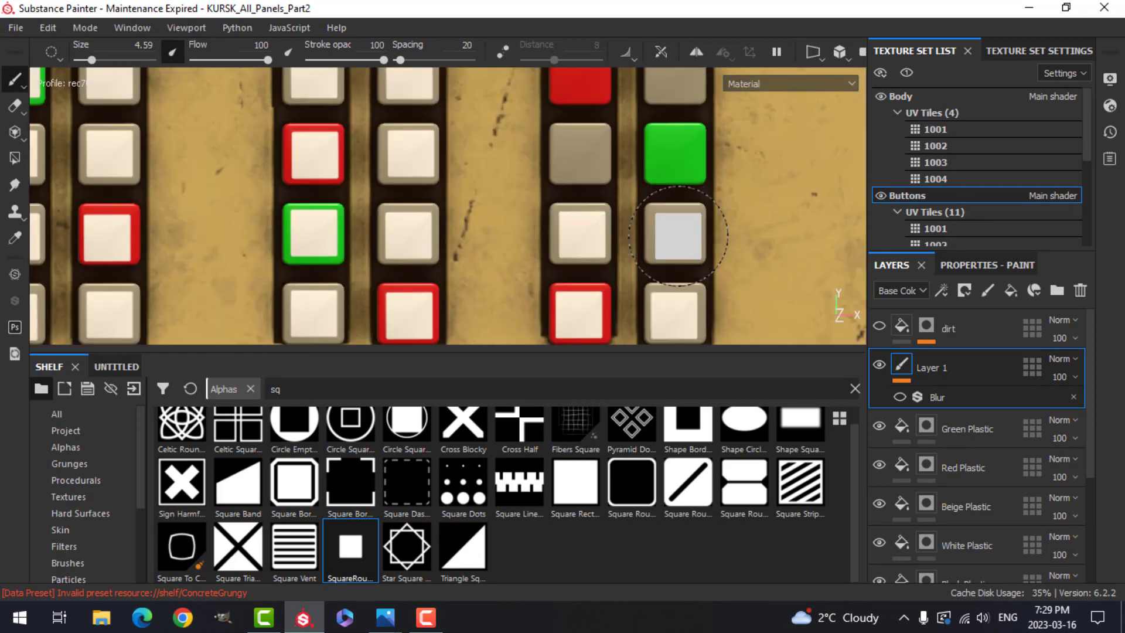
- Save the project and turn Layer 1's Blur filter back on
scroll(666, 263, "down", 3)
middle_click_drag(666, 263, 652, 176, "alt")
key("ctrl+s")
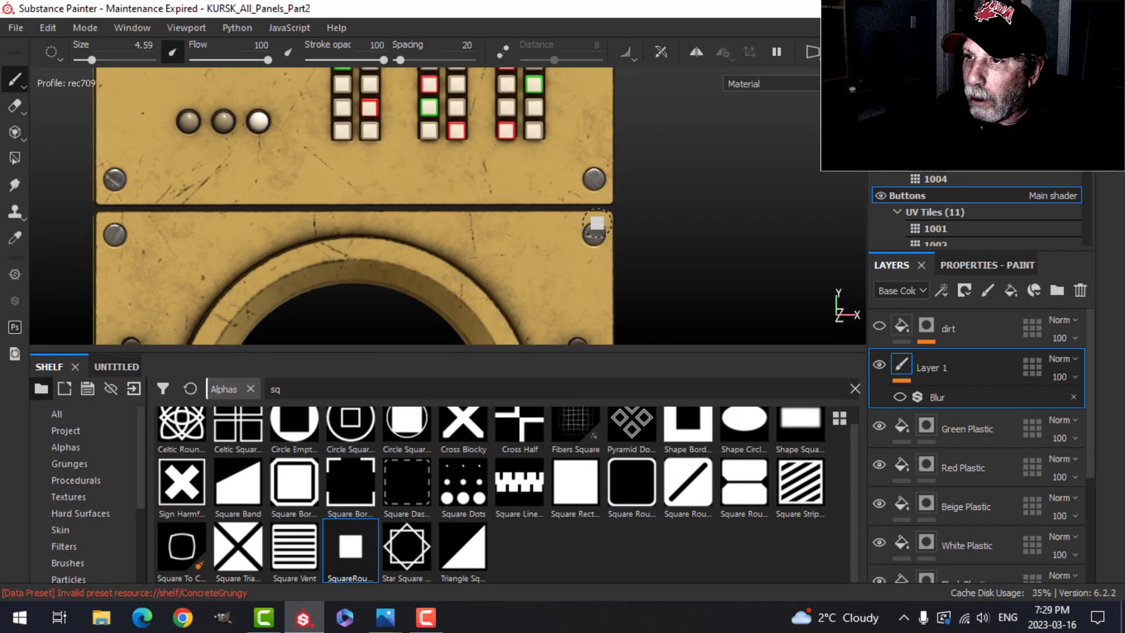
middle_click_drag(587, 173, 607, 274, "alt")
scroll(604, 242, "up", 2)
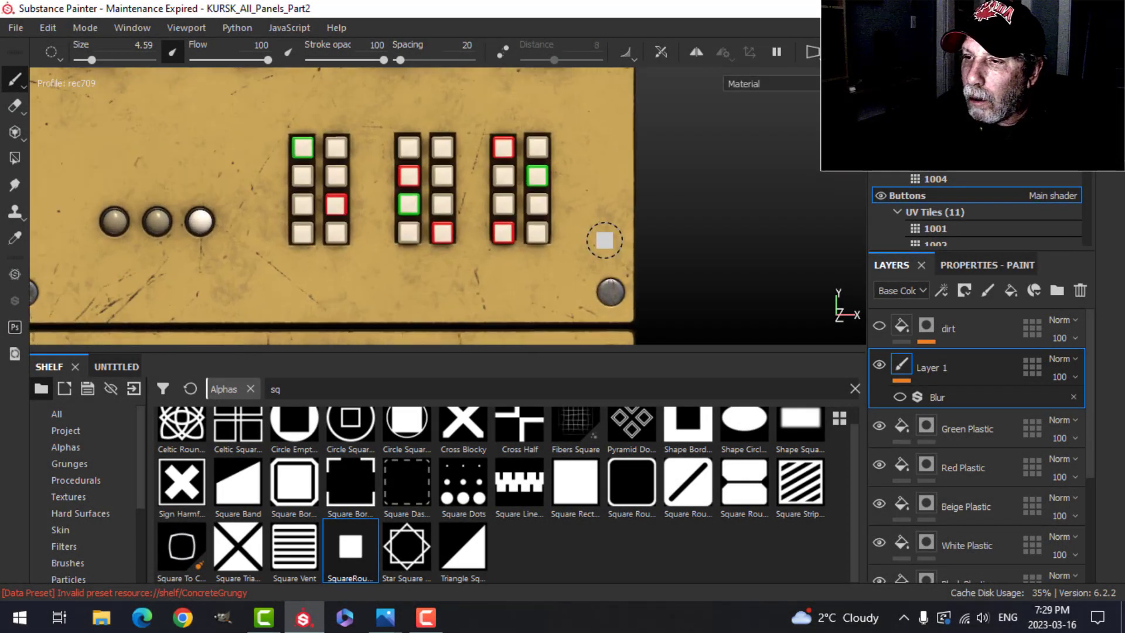
middle_click_drag(601, 224, 612, 258, "alt")
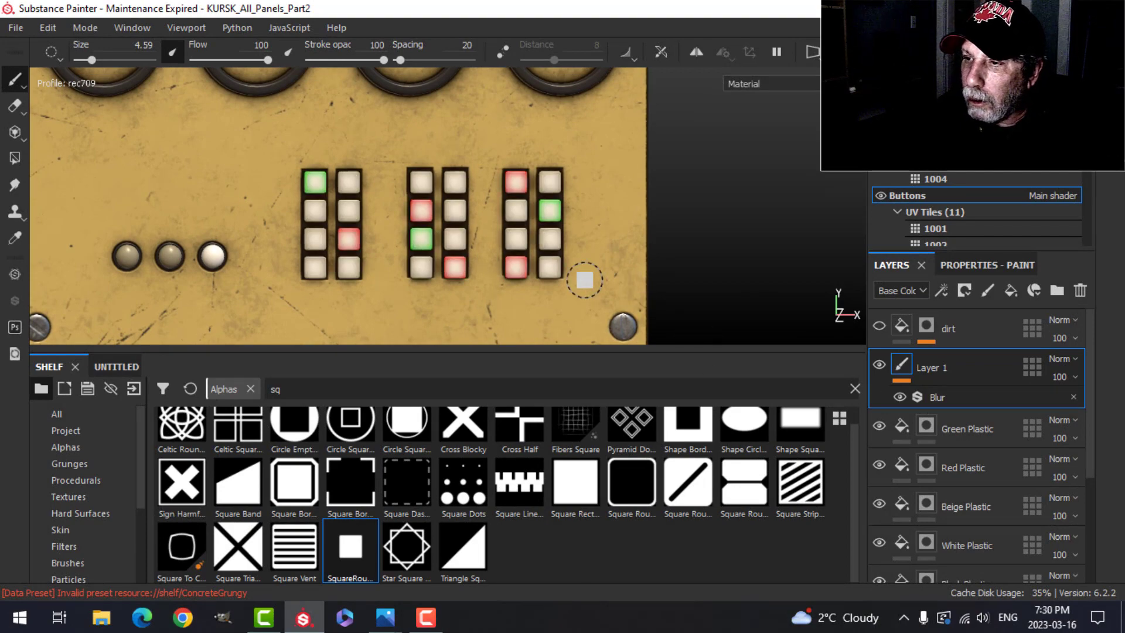
- Inspect the blurred light squares across the console and rename the paint layer Button shine
scroll(585, 280, "up", 3)
left_click_drag(527, 293, 533, 268, "alt")
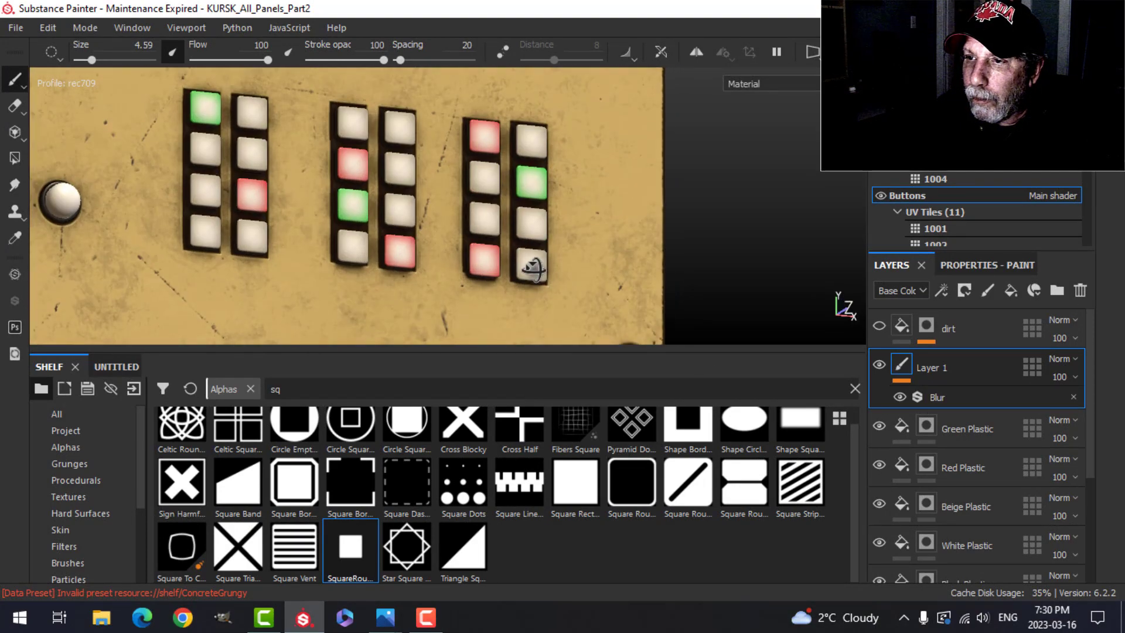
scroll(535, 280, "down", 6)
middle_click_drag(538, 302, 522, 173, "alt")
scroll(508, 238, "down", 2)
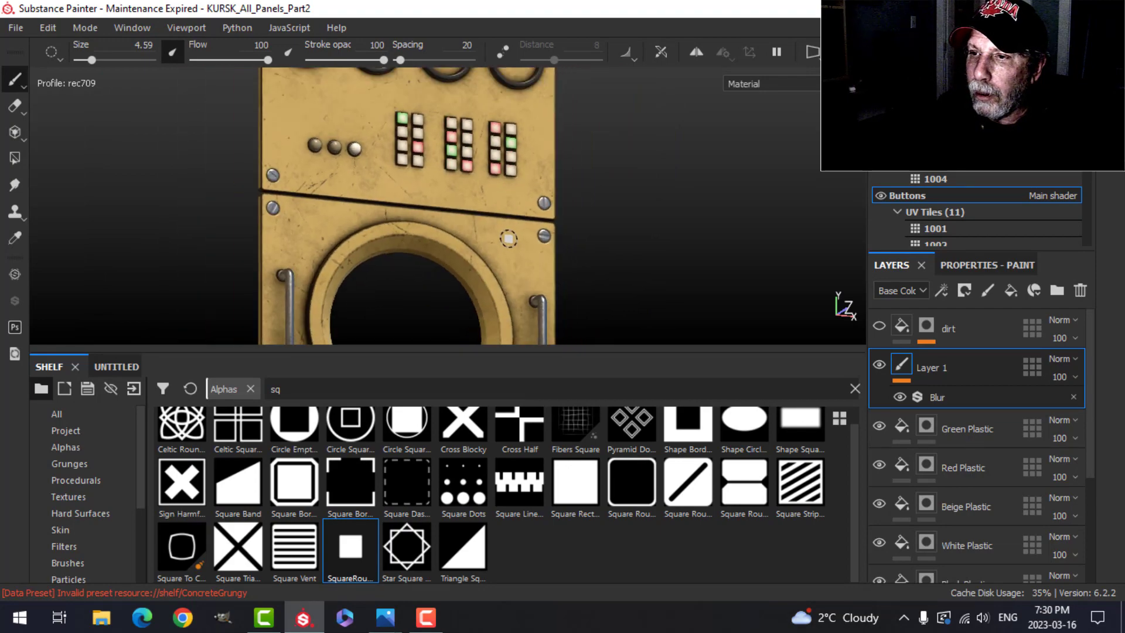
middle_click_drag(542, 291, 500, 168, "alt")
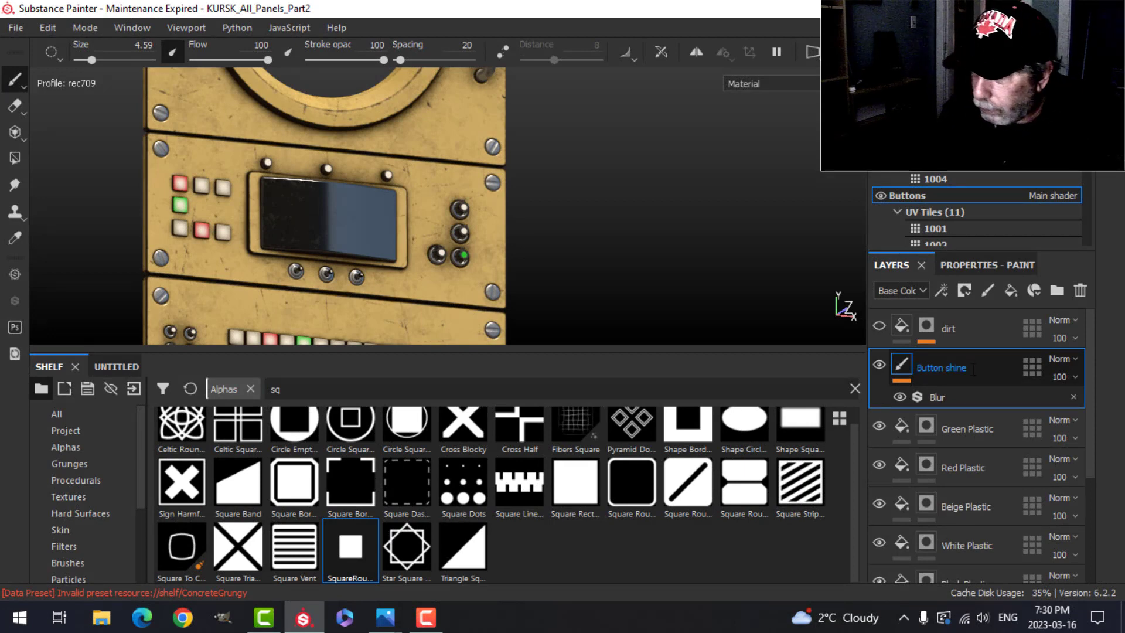
- Group the layers from Button shine down to Black Plastic into a collapsed folder named Button Colour
scroll(1000, 381, "down", 1)
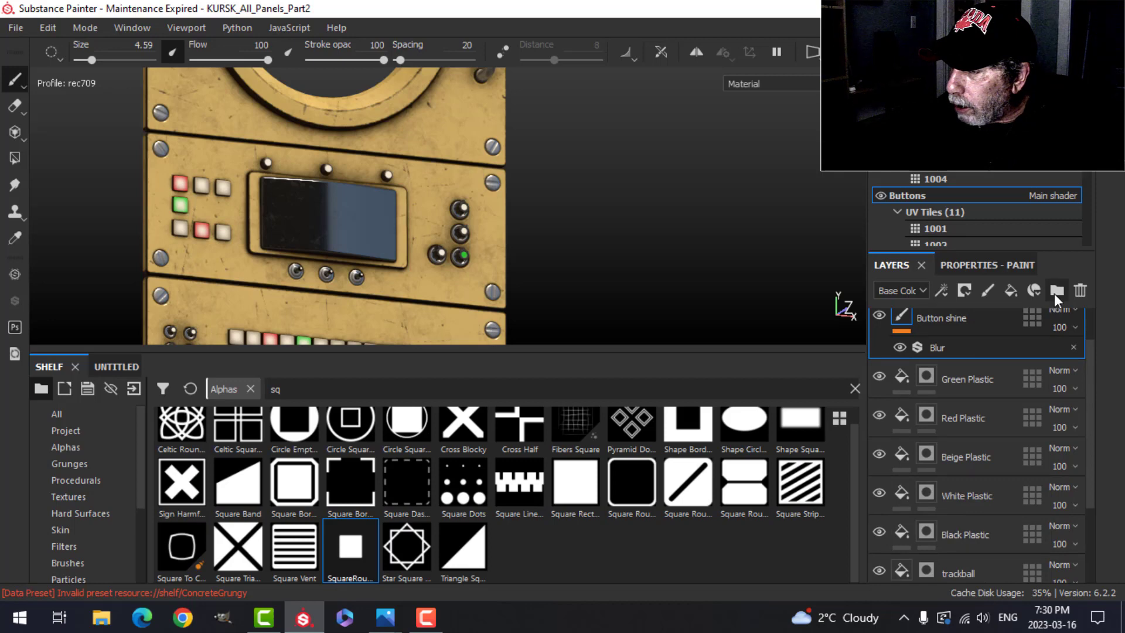
scroll(1018, 382, "up", 1)
scroll(974, 472, "down", 1)
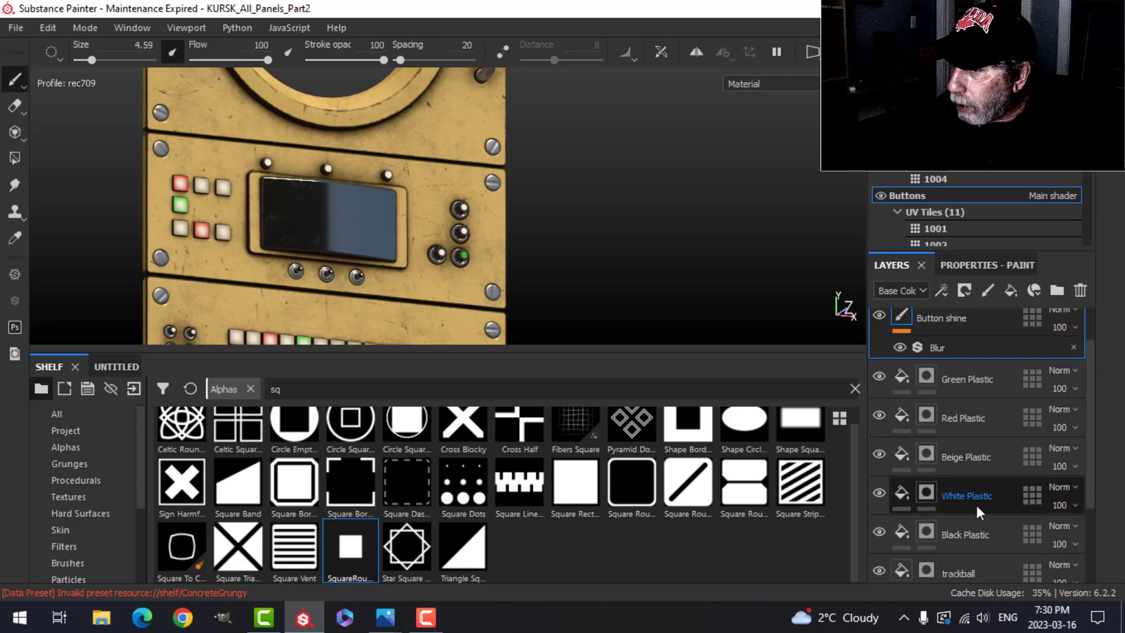
left_click(966, 535, "shift")
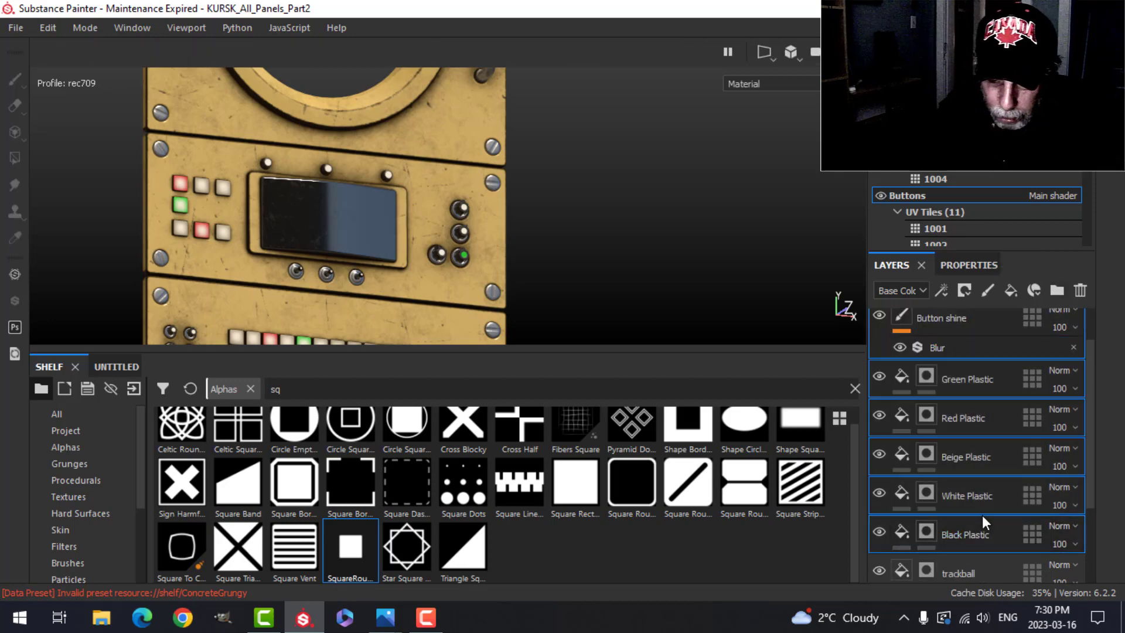
key("ctrl+g")
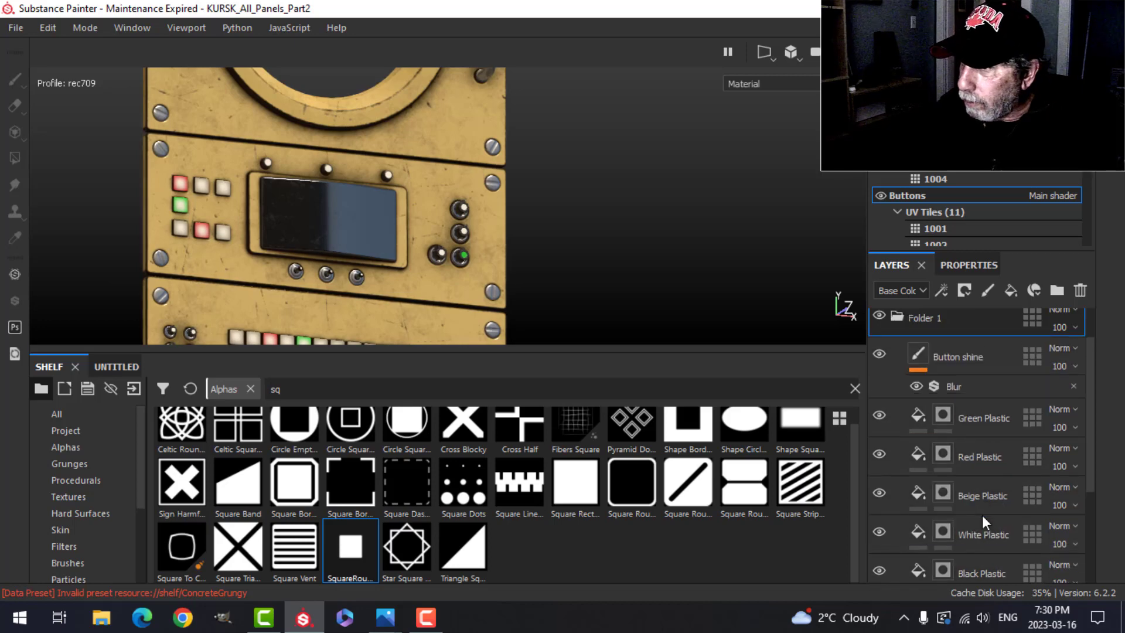
scroll(972, 370, "up", 1)
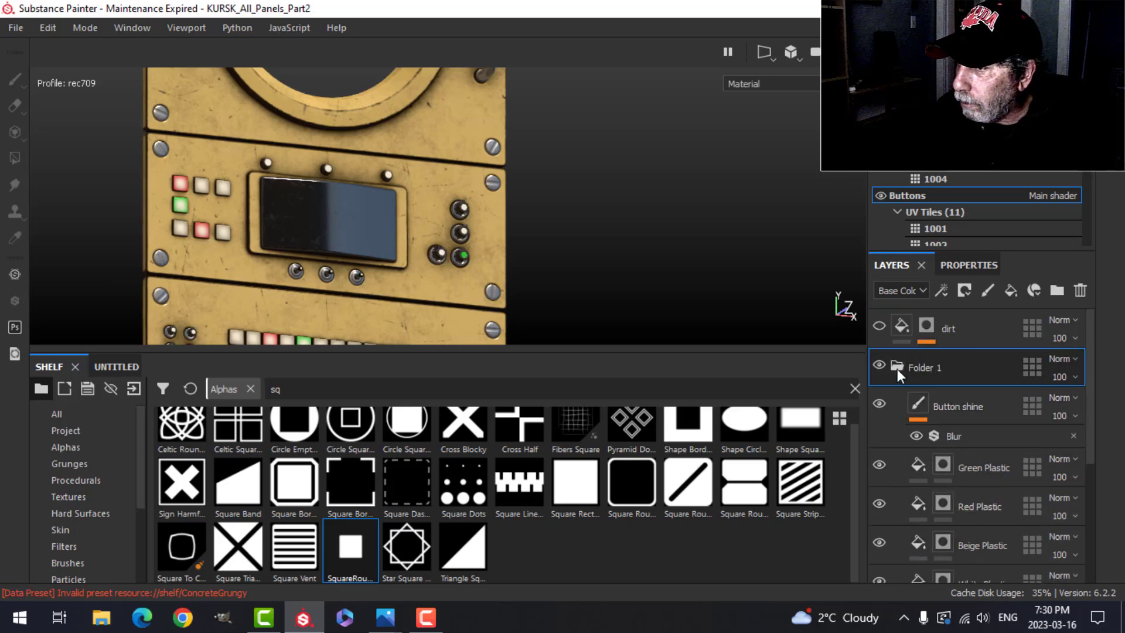
left_click(897, 367)
double_click(926, 368)
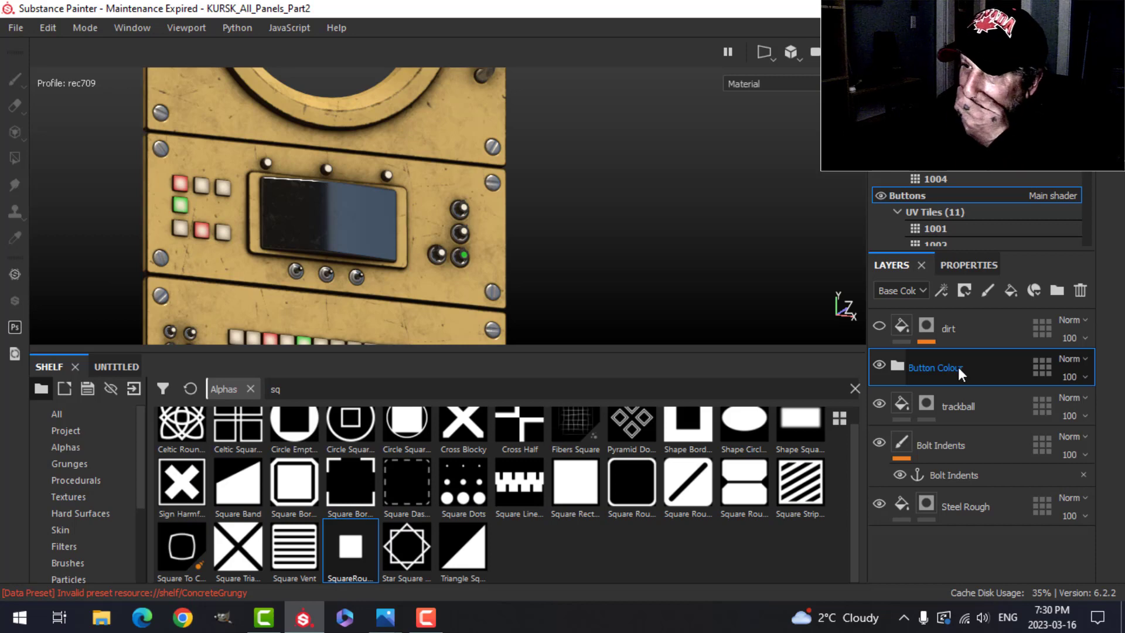
key("Return")
- Add a fill layer above the Button Colour folder and name it Emissive
scroll(554, 256, "up", 1)
middle_click_drag(557, 259, 619, 210, "alt")
left_click_drag(621, 209, 674, 234, "alt")
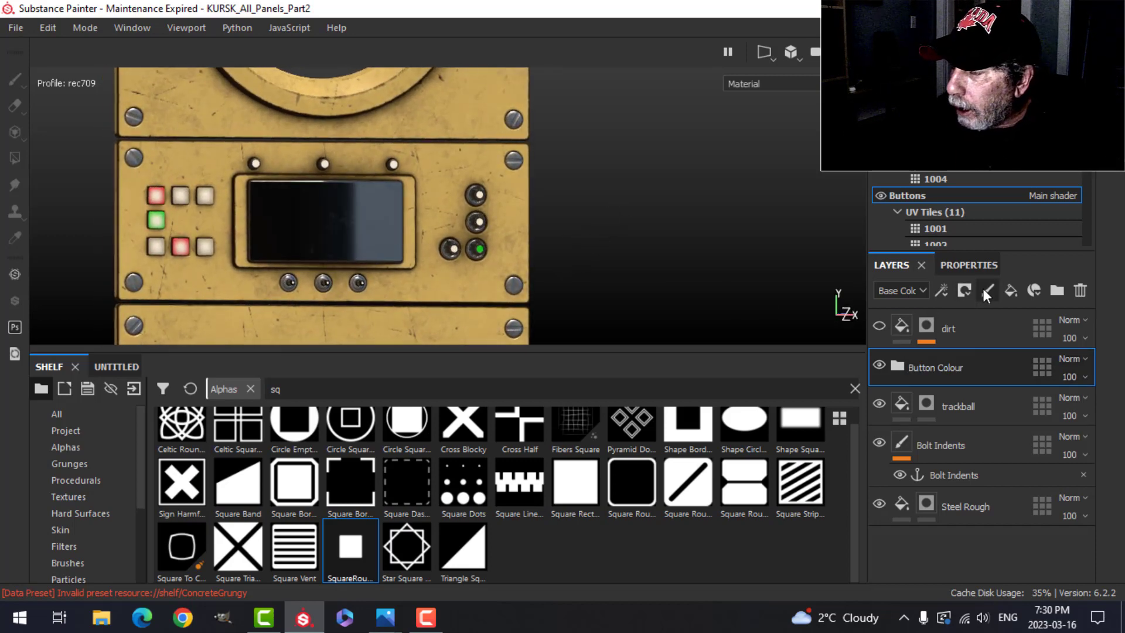
left_click(1010, 290)
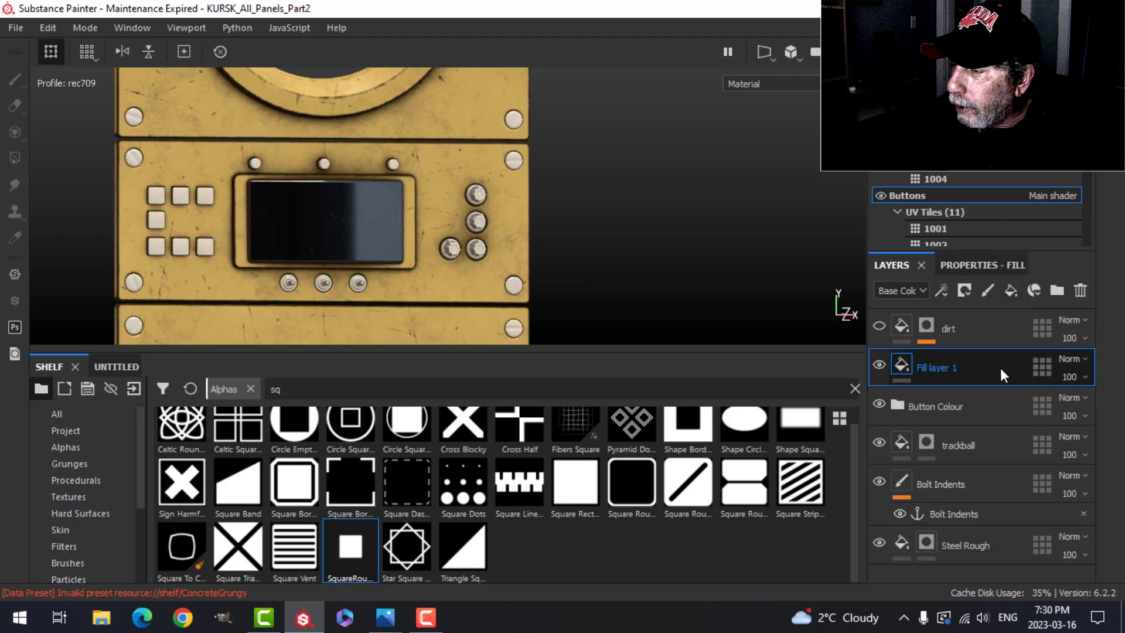
double_click(933, 366)
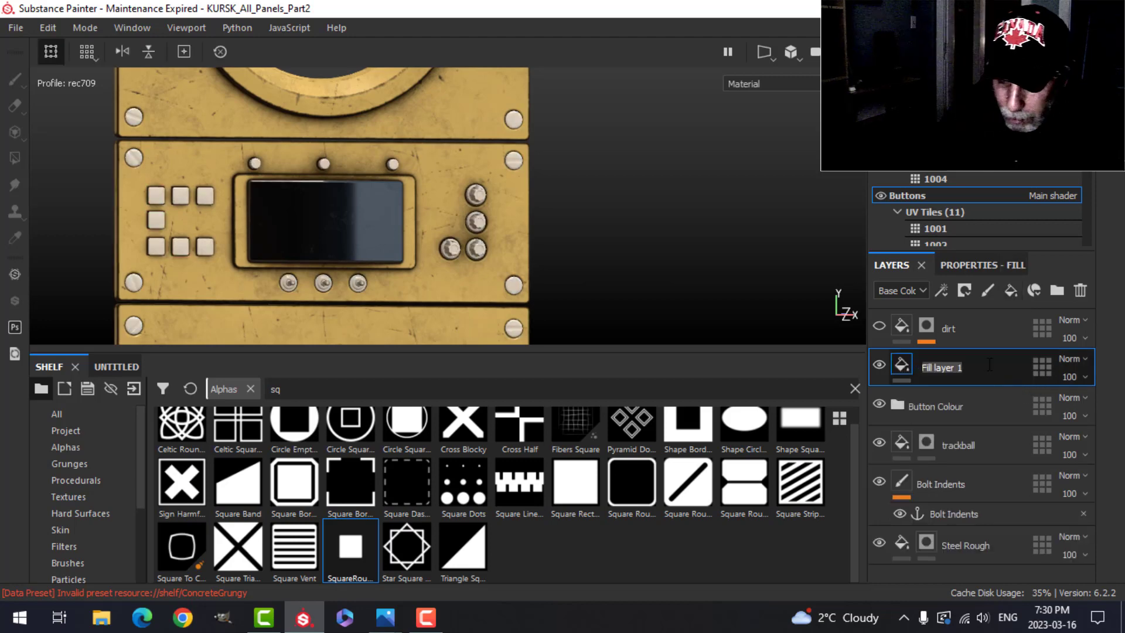
type("Emissive")
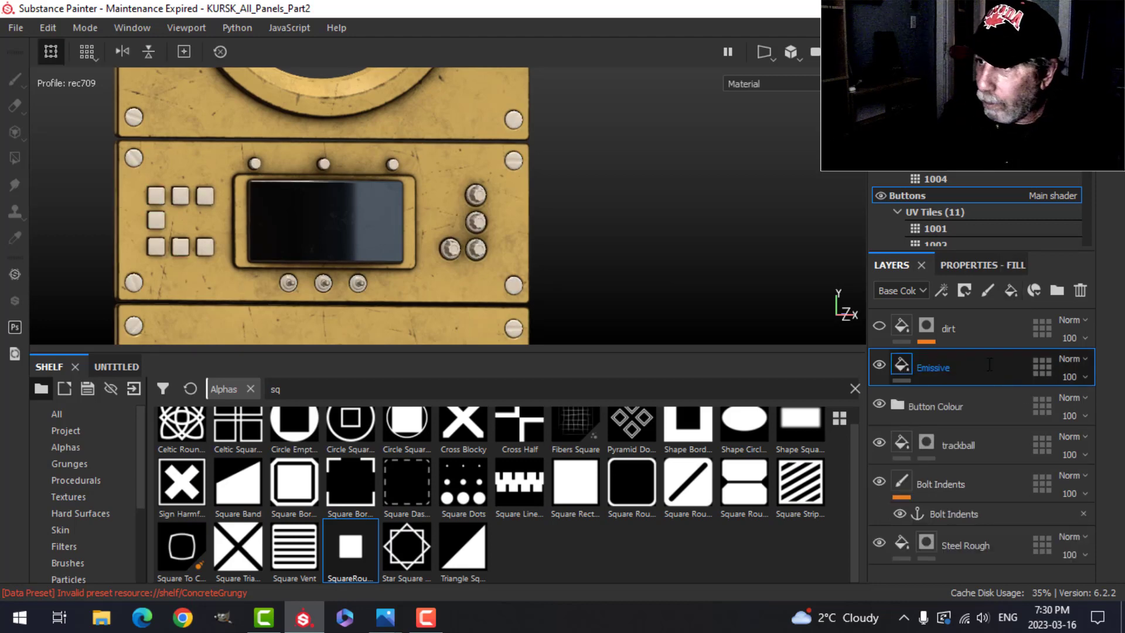
key("Return")
- Examine the Buttons texture set's channels and the list of channels that can be added, checking for Emissive
scroll(669, 259, "down", 2)
scroll(667, 253, "up", 2)
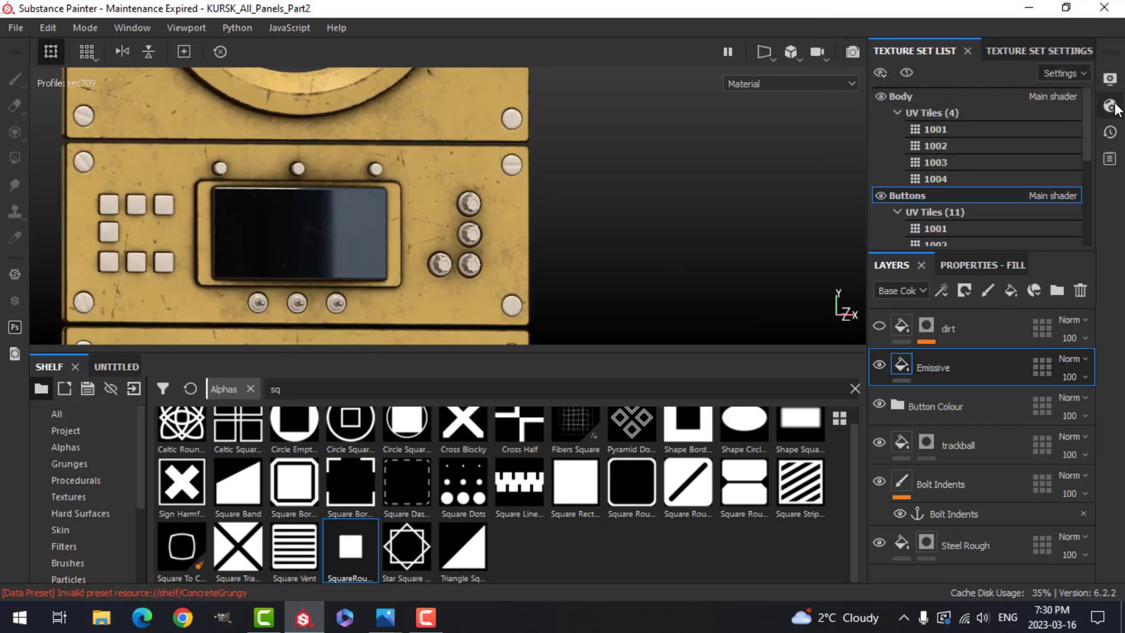
left_click(1030, 53)
left_click_drag(1091, 111, 1088, 145)
left_click(1065, 101)
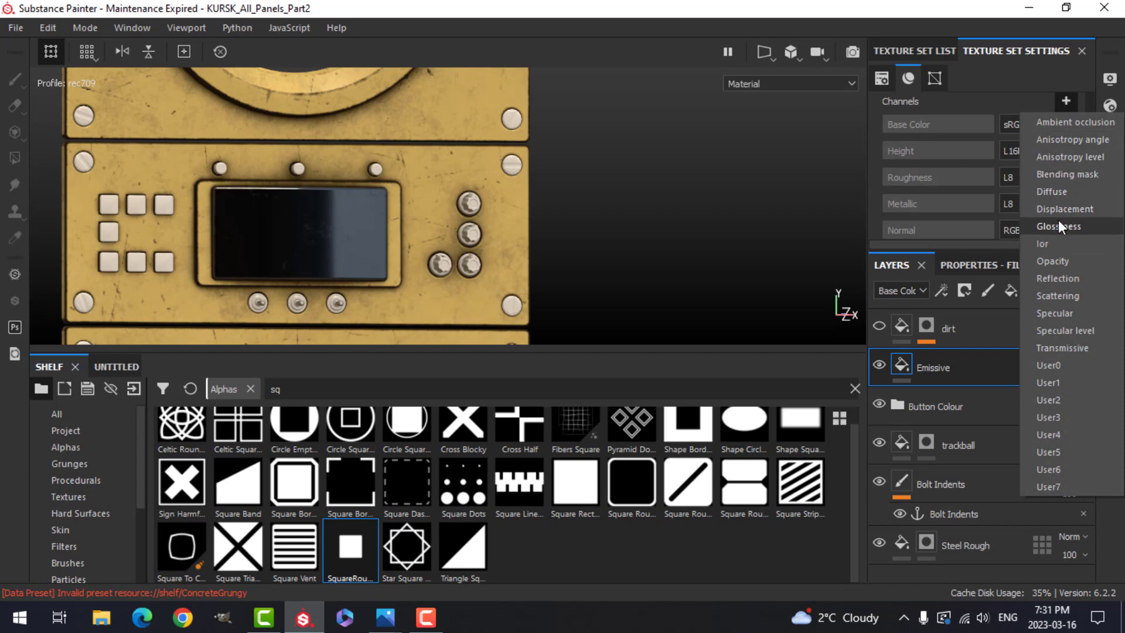
key("Escape")
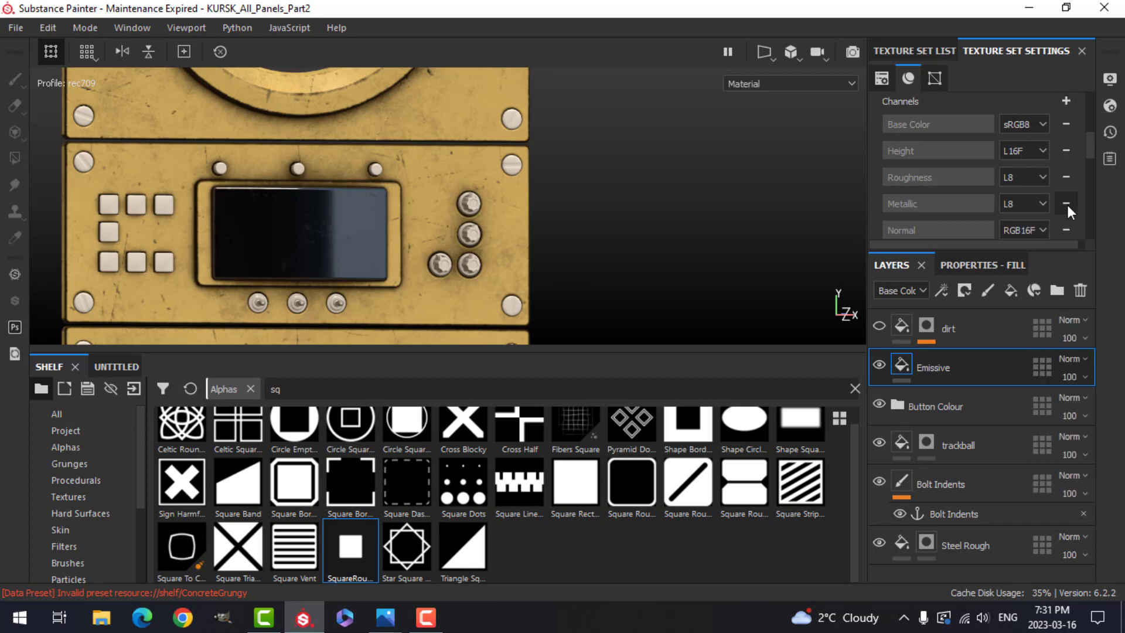
scroll(984, 209, "down", 2)
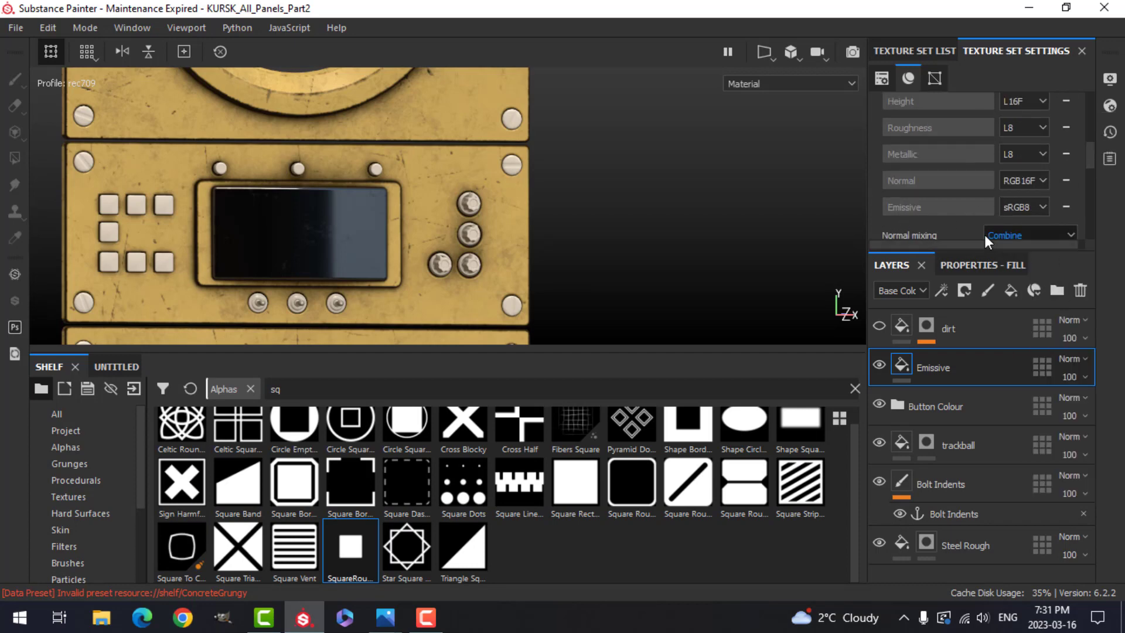
scroll(1063, 208, "down", 1)
scroll(1085, 193, "up", 3)
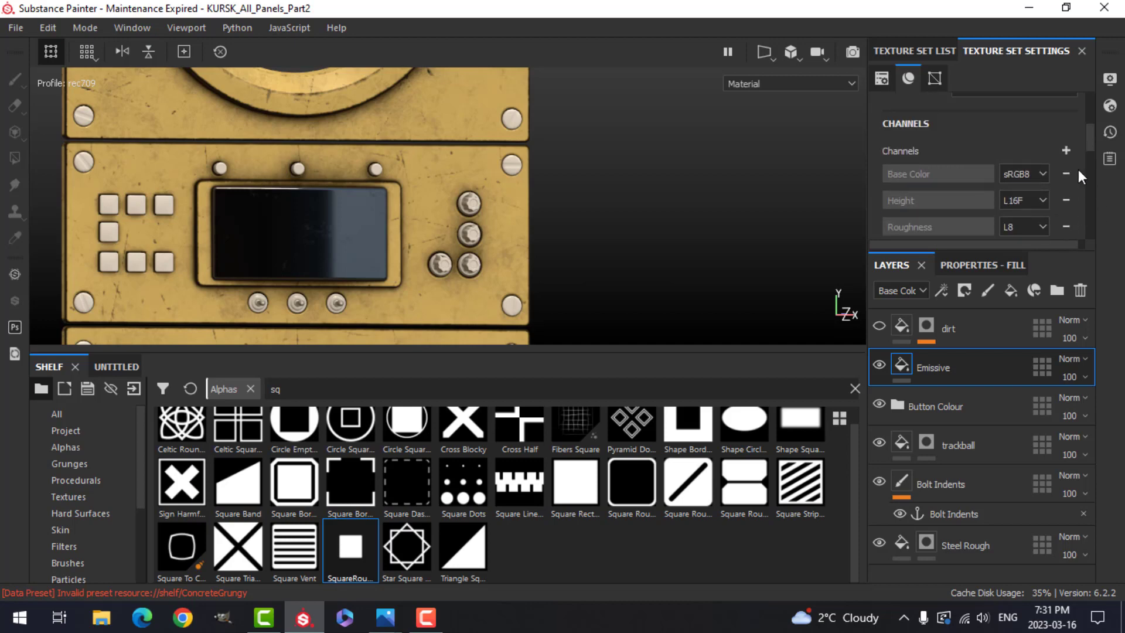
left_click(1066, 151)
left_click(1068, 276)
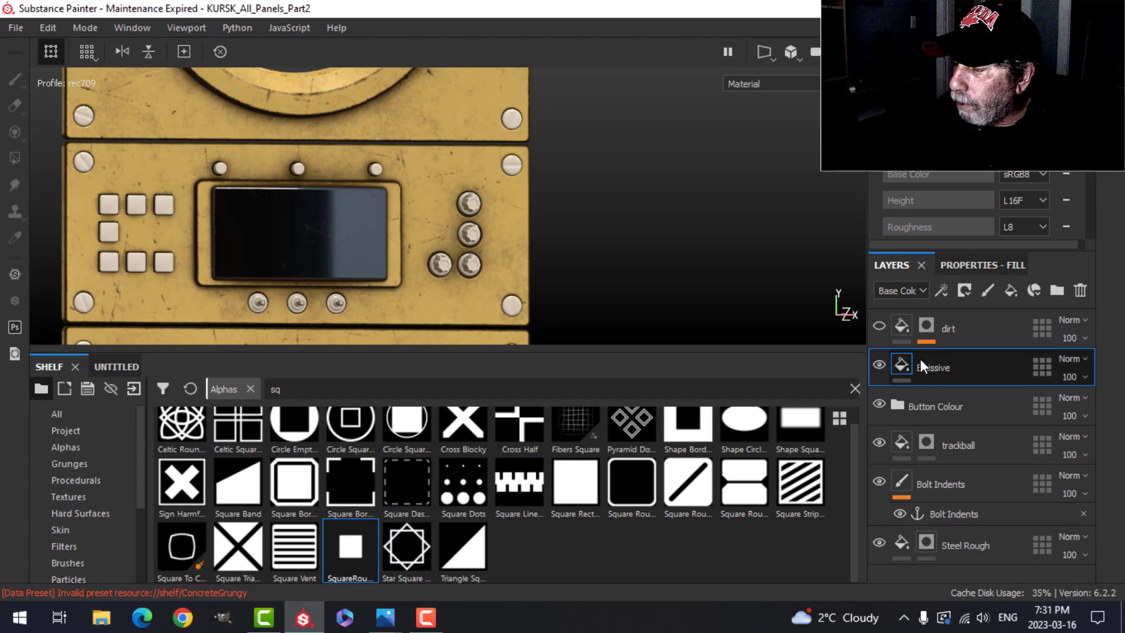
- Add a black mask to the Emissive fill layer
left_click(963, 291)
left_click(981, 336)
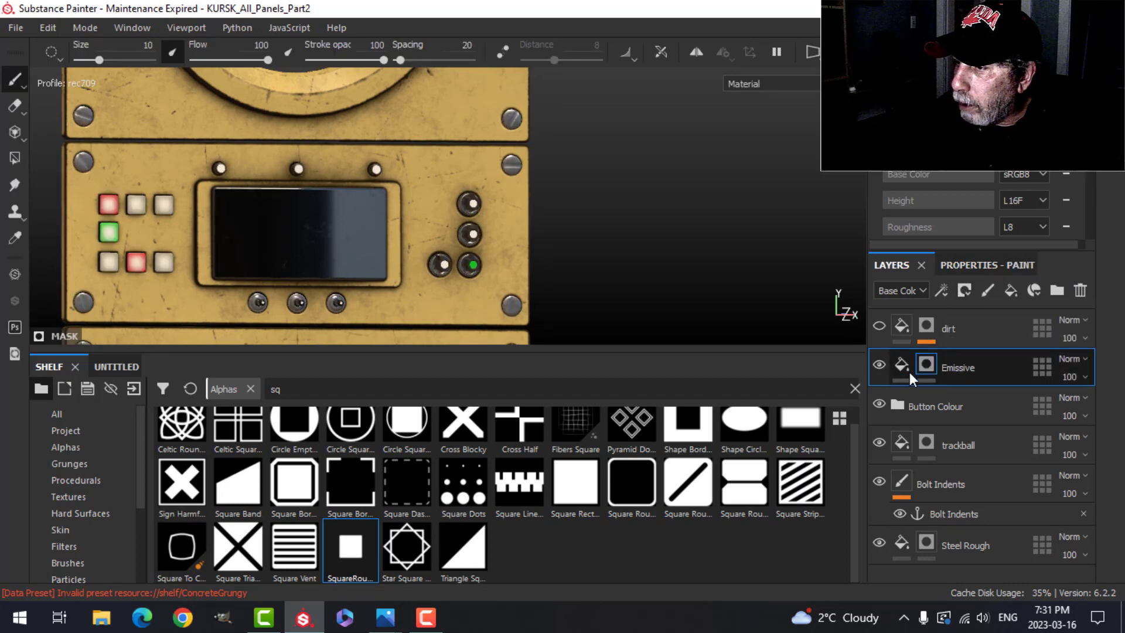
- Limit the Emissive fill layer's material to the color and emissive channels
left_click(978, 266)
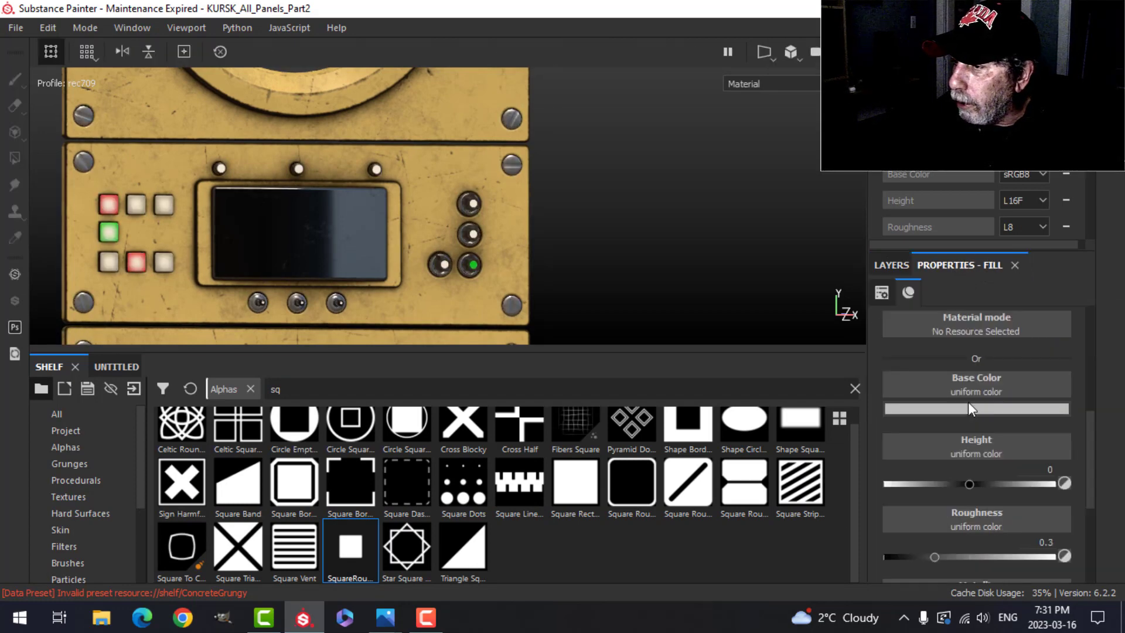
scroll(968, 402, "down", 2)
scroll(968, 402, "up", 3)
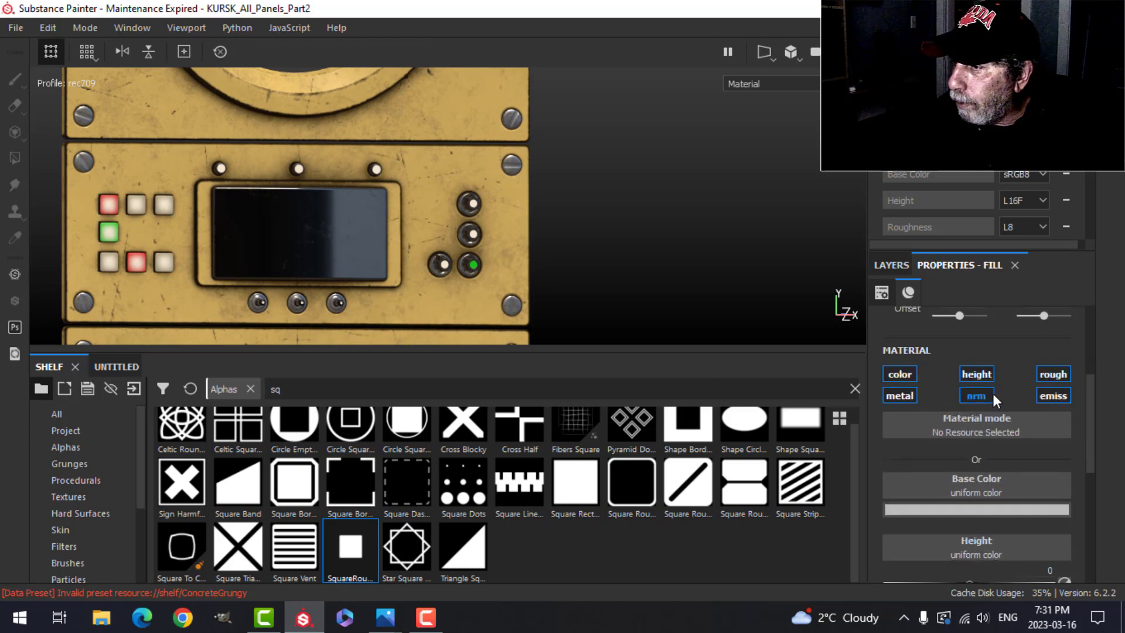
left_click(1049, 396)
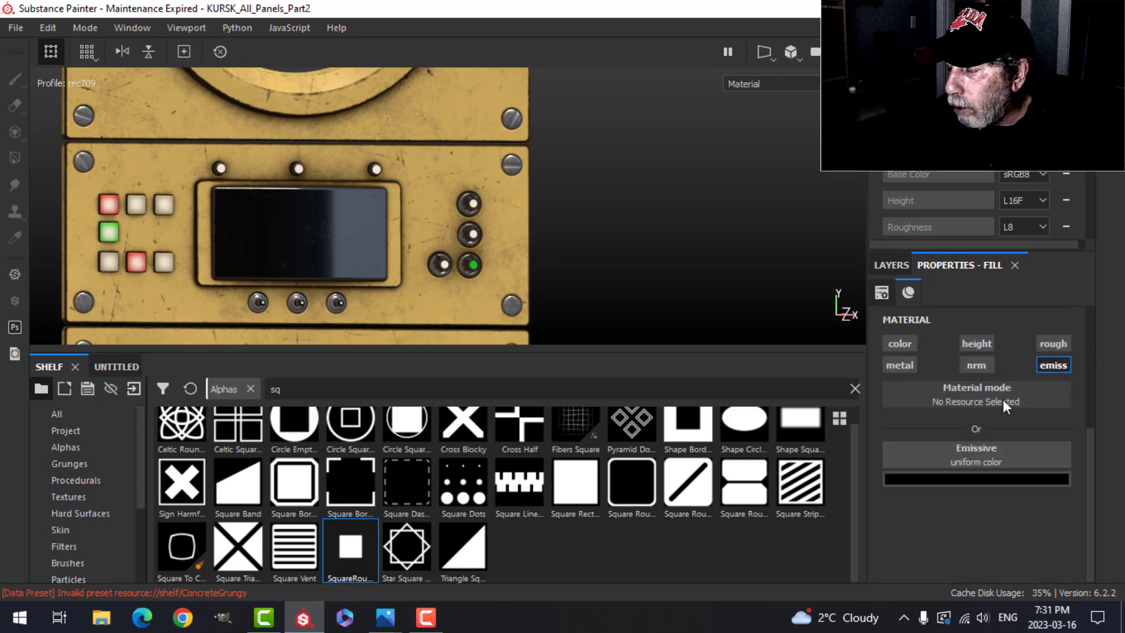
left_click(977, 394)
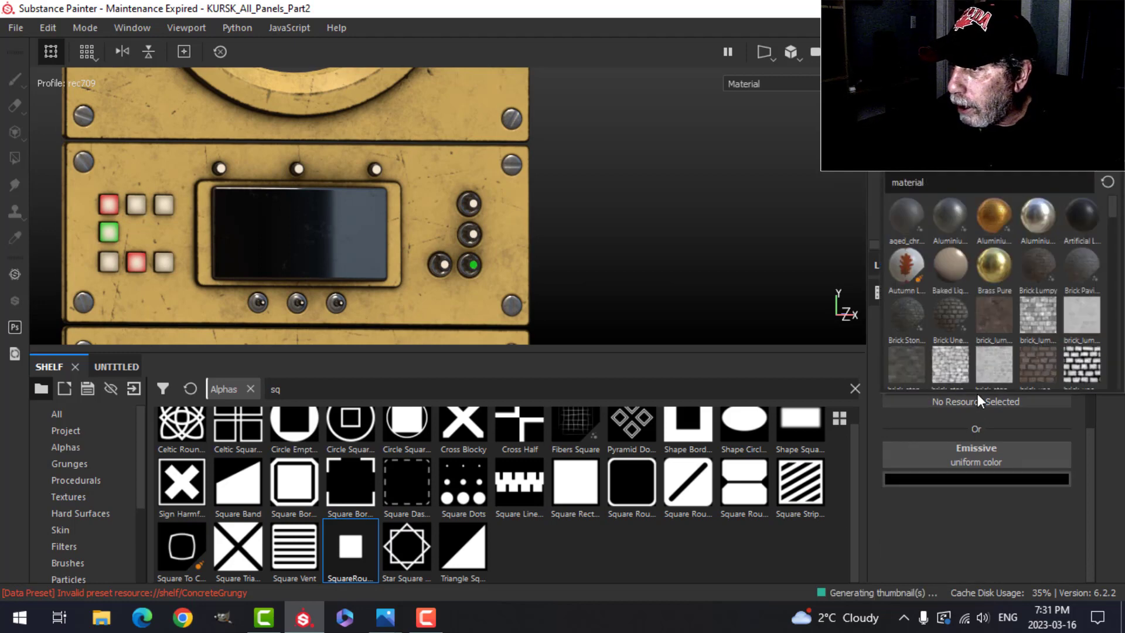
left_click(900, 345)
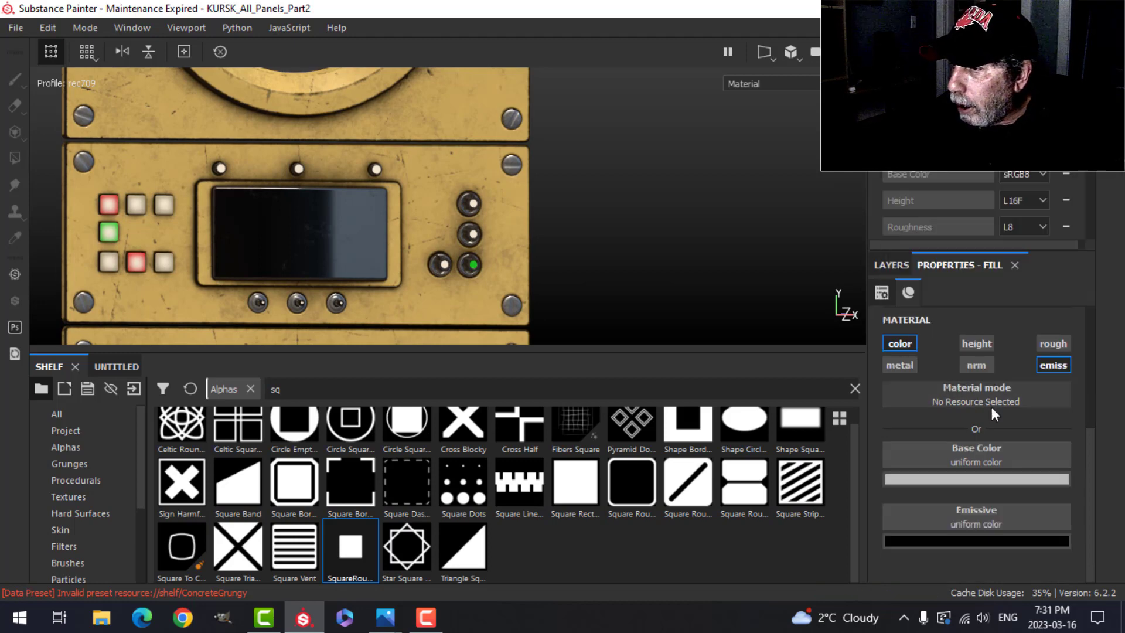
- Set both the base color and the emissive color of the Emissive fill layer to bright red
left_click(989, 478)
left_click_drag(1005, 310, 1003, 319)
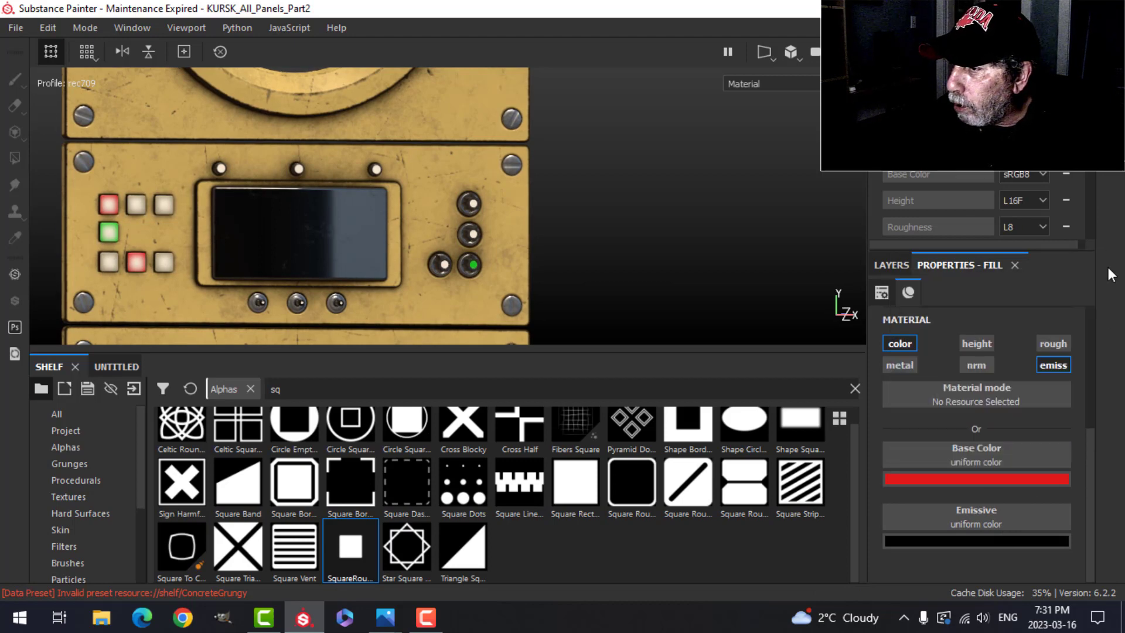
left_click(994, 529)
left_click(1002, 401)
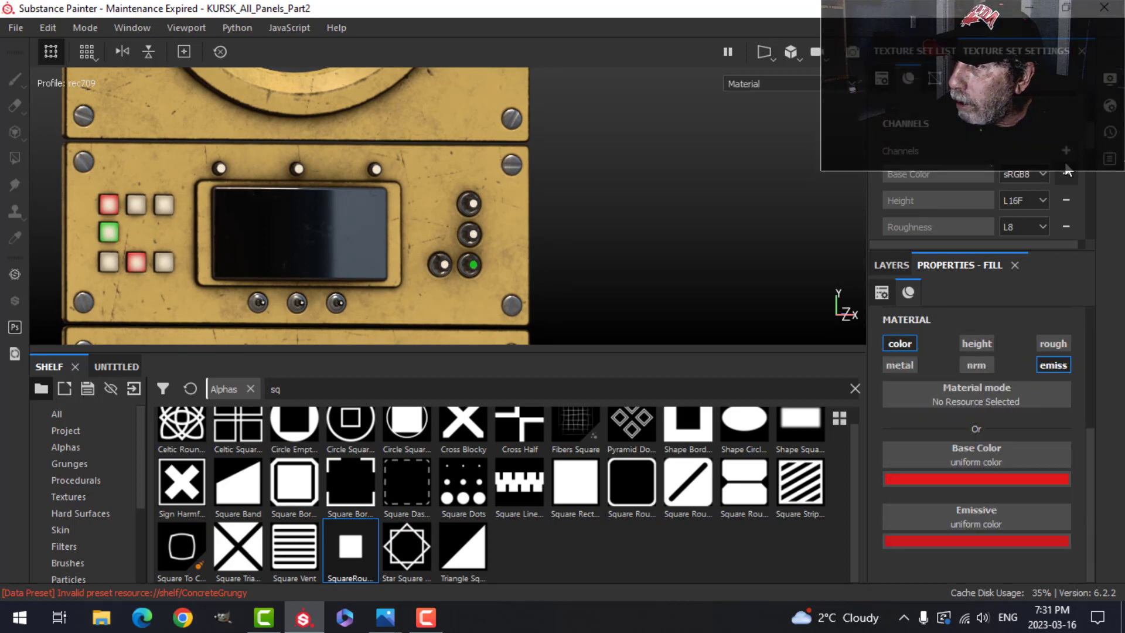
- Raise the main shader's Emissive Intensity to 13.96
left_click(1109, 105)
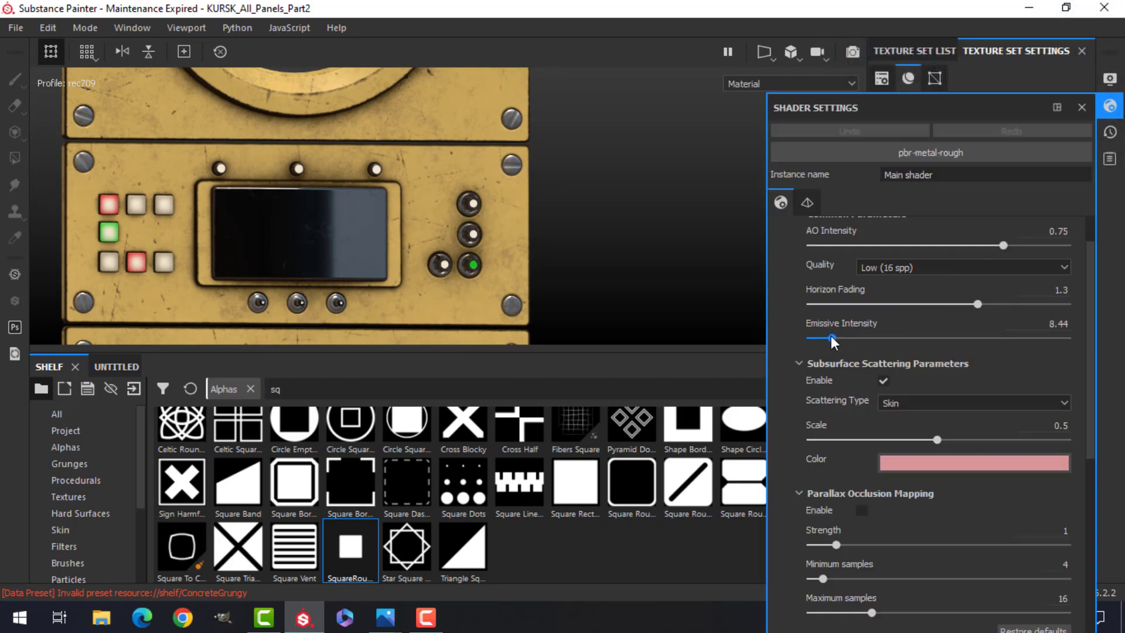
left_click_drag(832, 338, 845, 338)
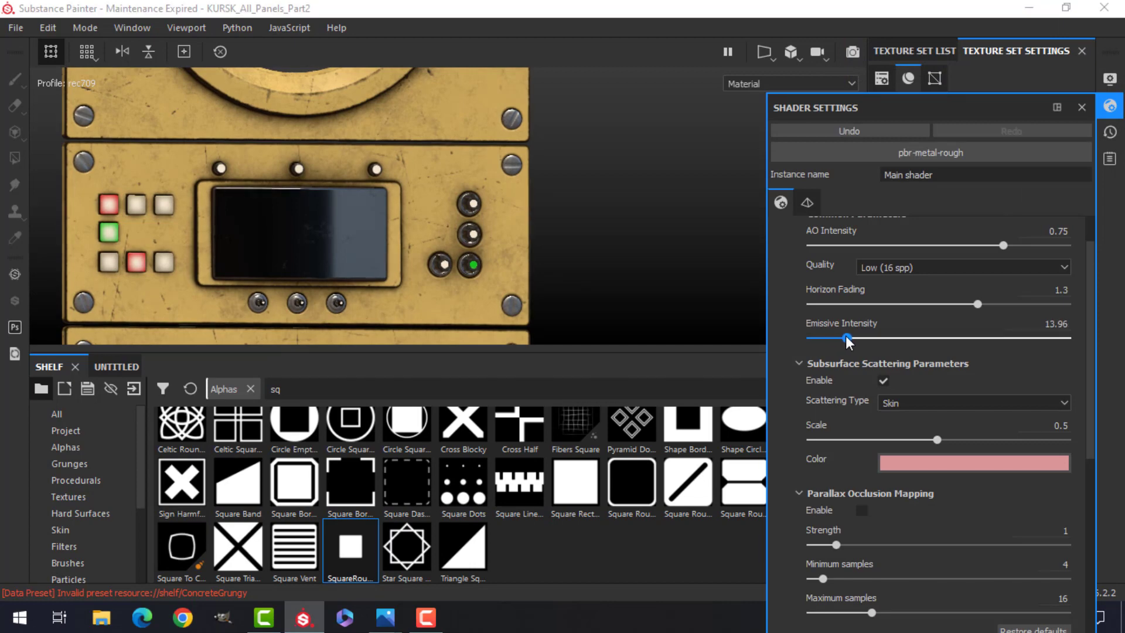
left_click(1110, 106)
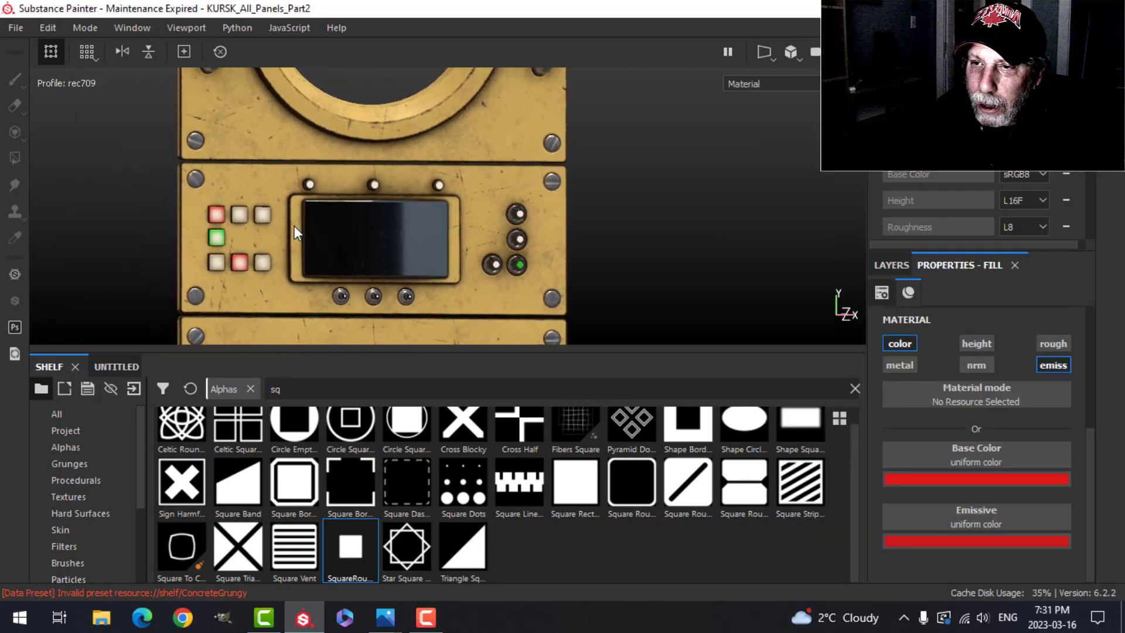
- Reveal the two red square buttons beside the display in the Emissive layer's mask using Polygon Fill with white
scroll(293, 226, "up", 3)
scroll(236, 232, "up", 4)
middle_click_drag(237, 232, 372, 226, "alt")
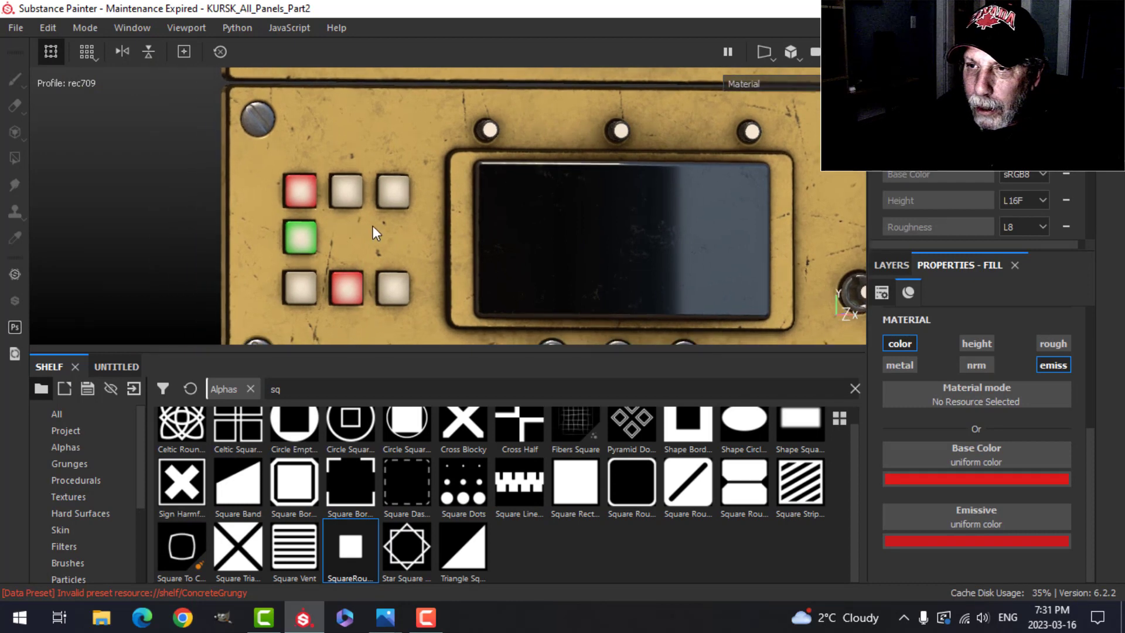
left_click_drag(372, 226, 356, 226, "alt")
left_click(914, 51)
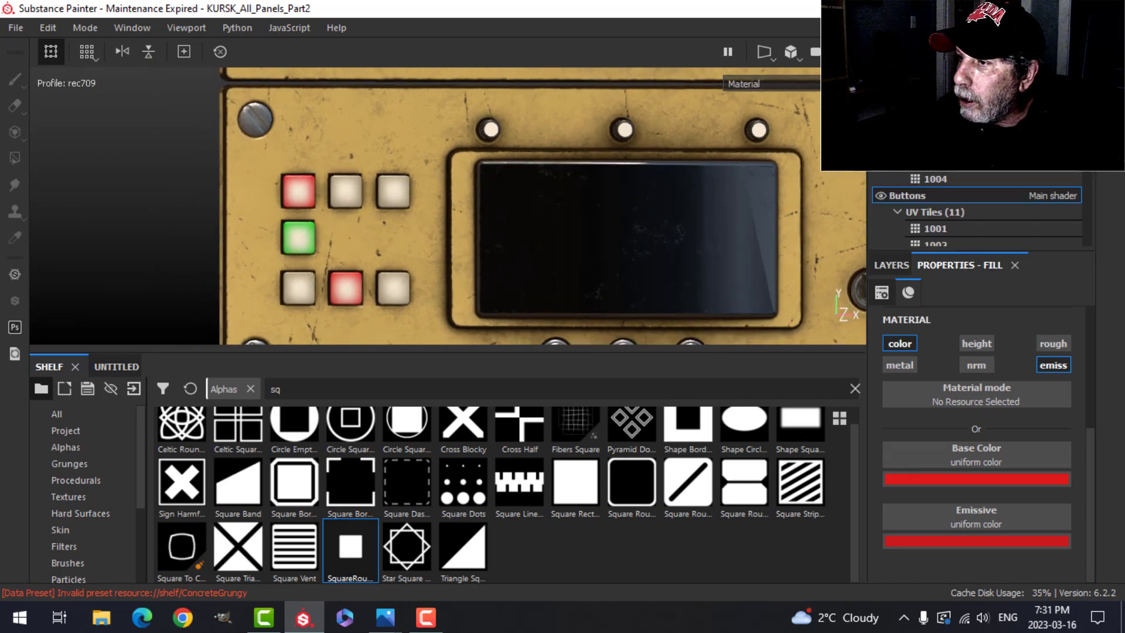
left_click(891, 265)
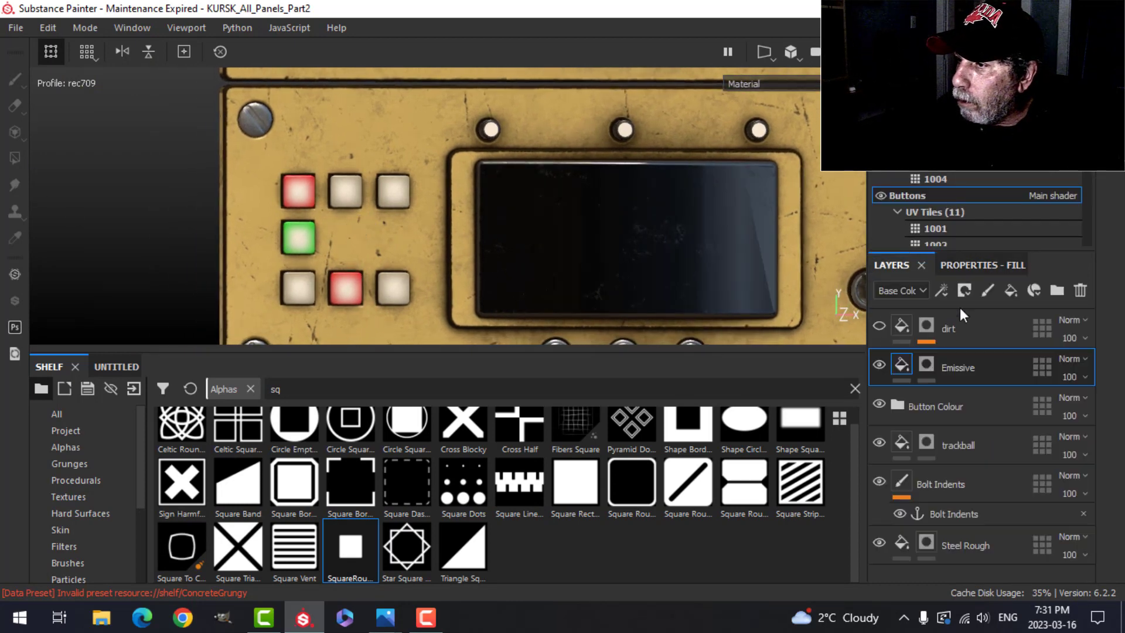
left_click(926, 364)
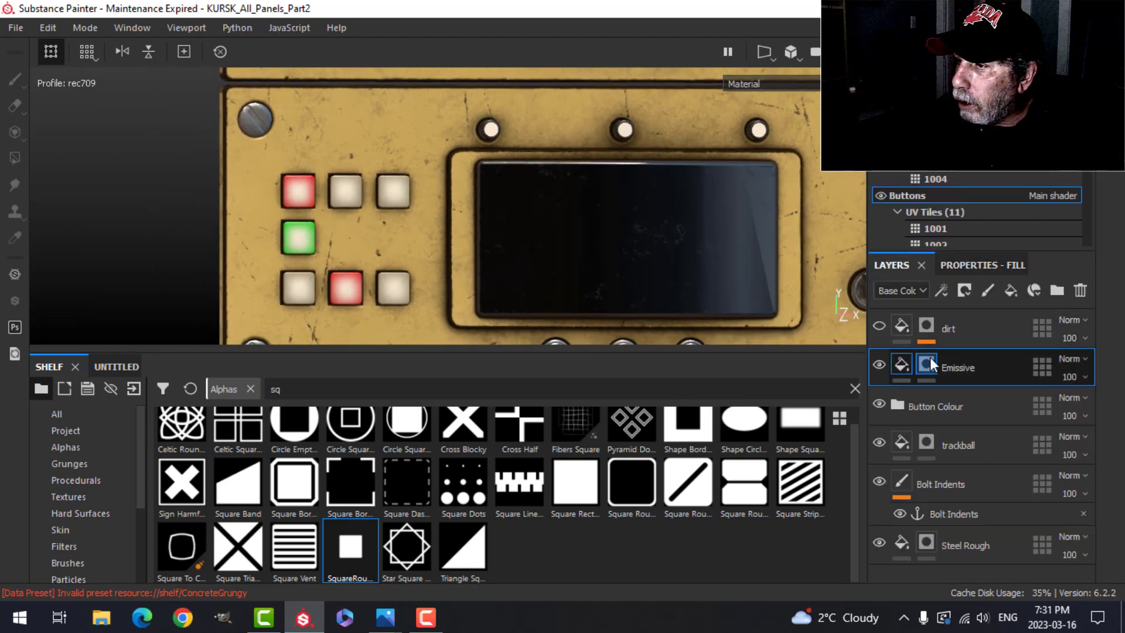
left_click(15, 158)
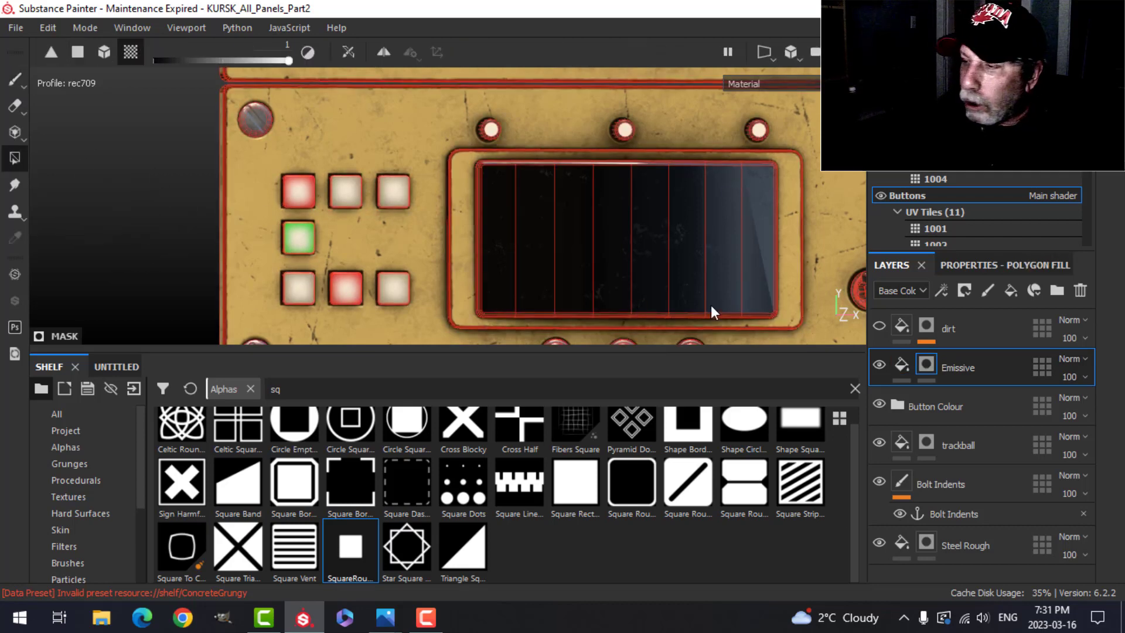
left_click(990, 265)
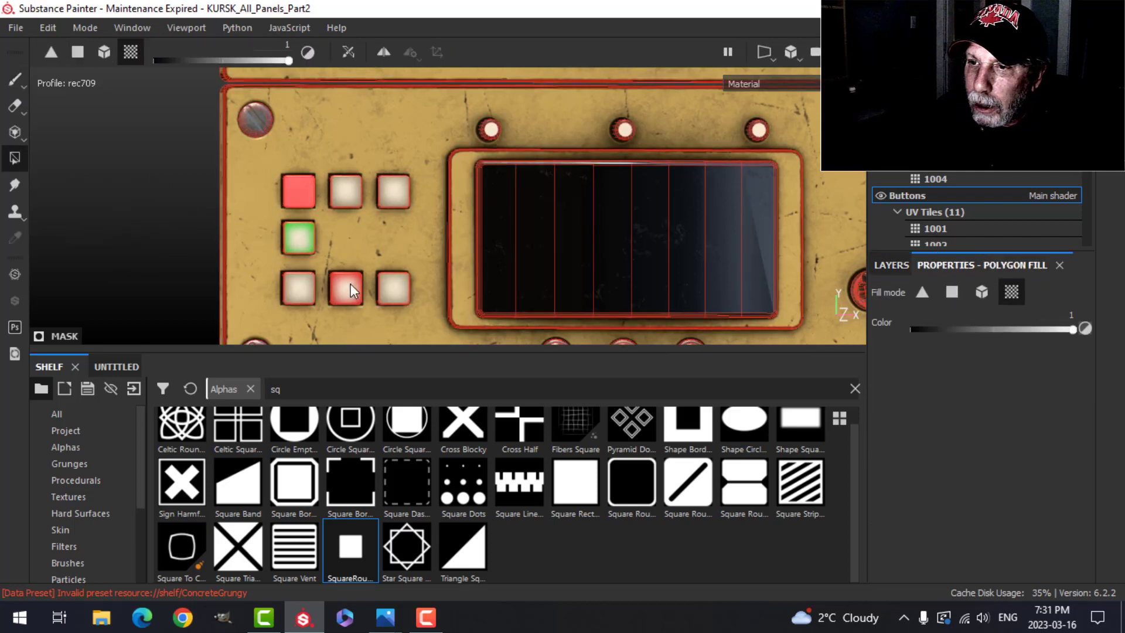
scroll(373, 282, "down", 1)
left_click_drag(374, 283, 326, 233, "alt")
scroll(450, 258, "up", 2)
scroll(342, 266, "down", 2)
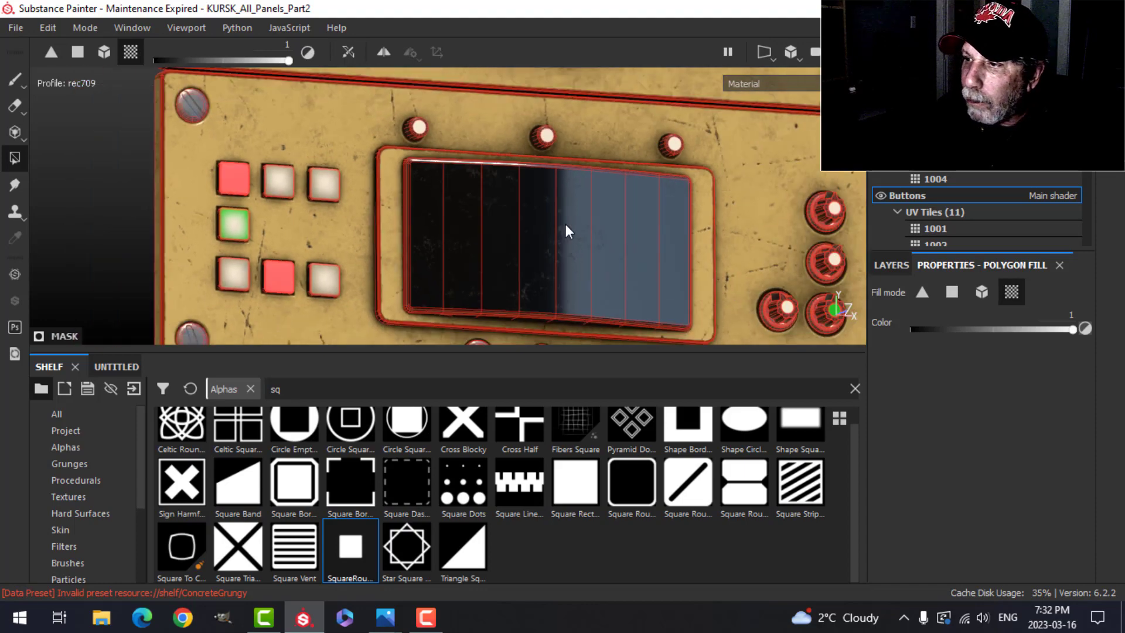
middle_click_drag(566, 229, 498, 223, "alt")
left_click_drag(497, 223, 472, 237, "alt")
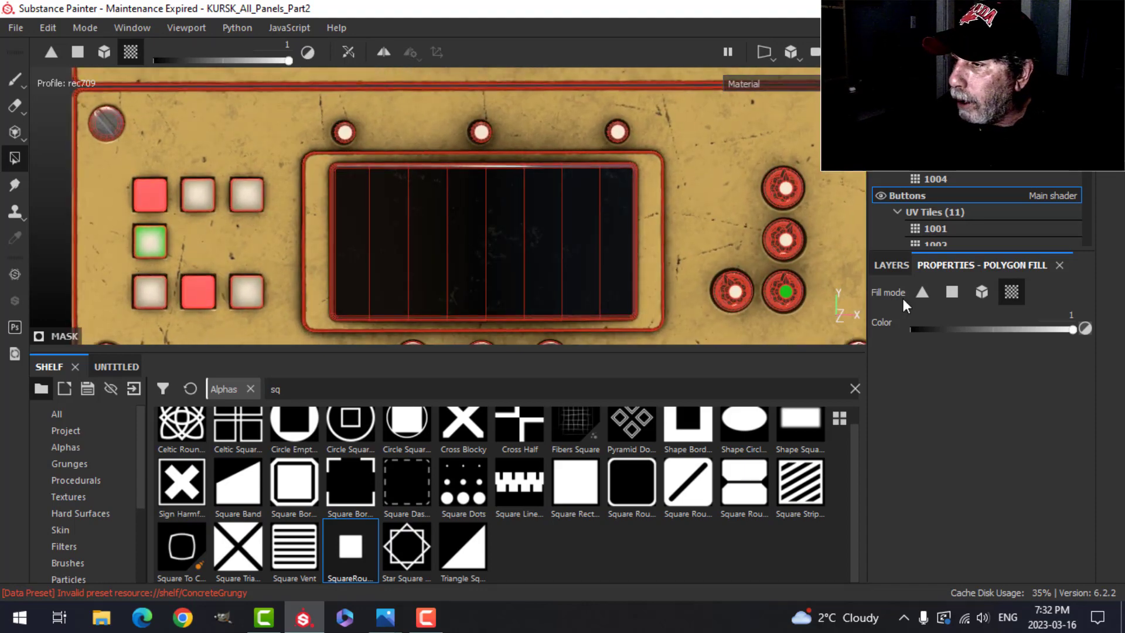
- Activate post effects in the display settings and expand the Glare parameters
left_click(892, 265)
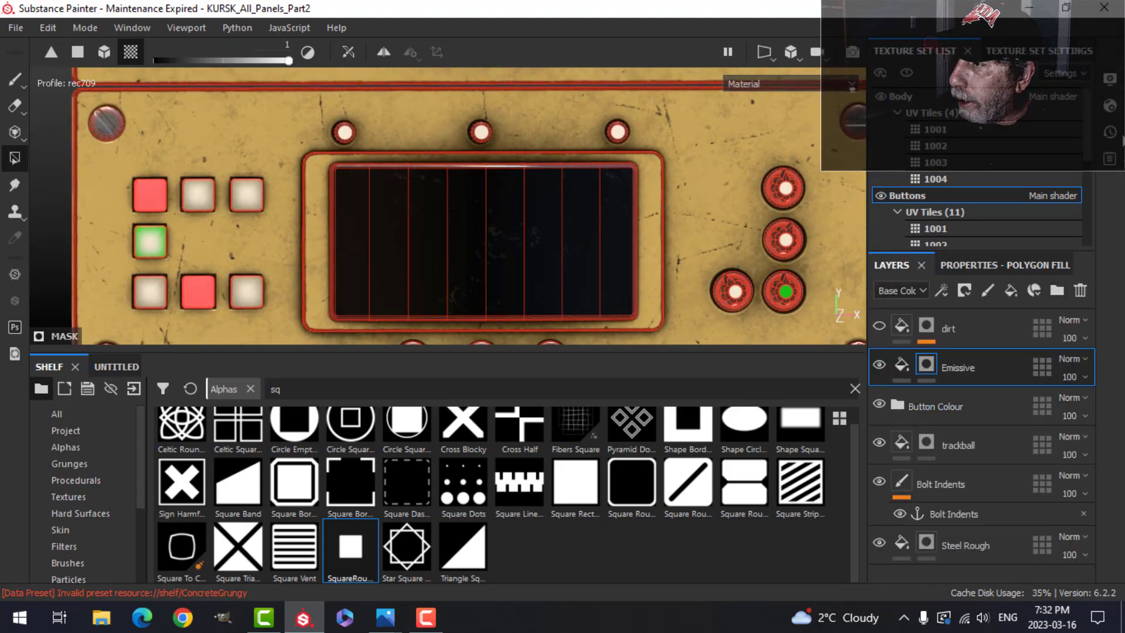
left_click(1110, 108)
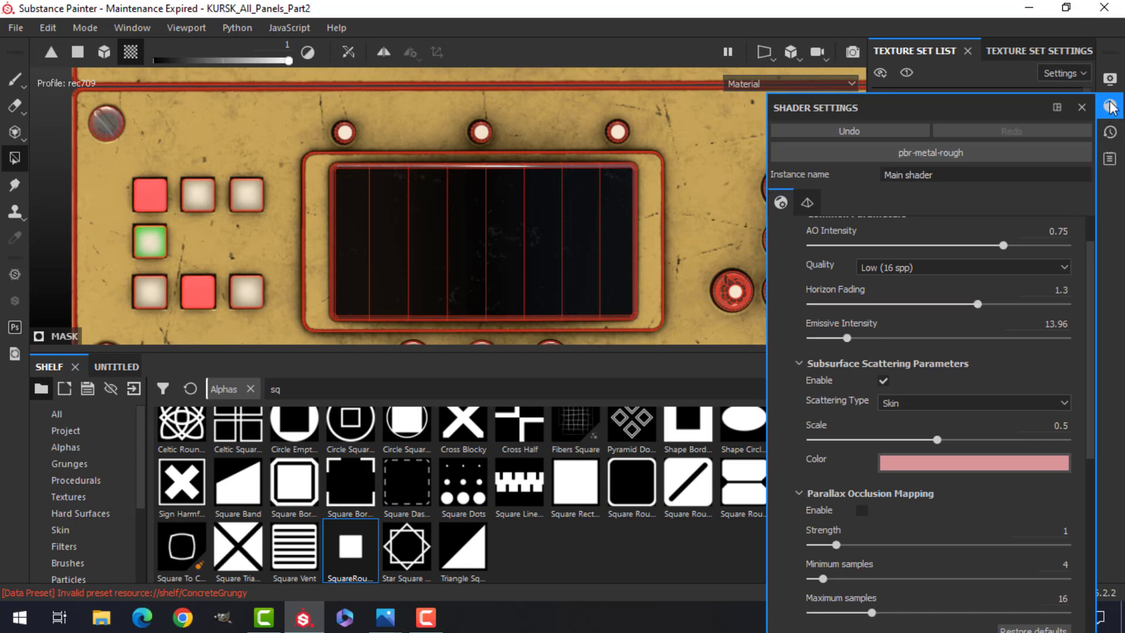
left_click(1111, 79)
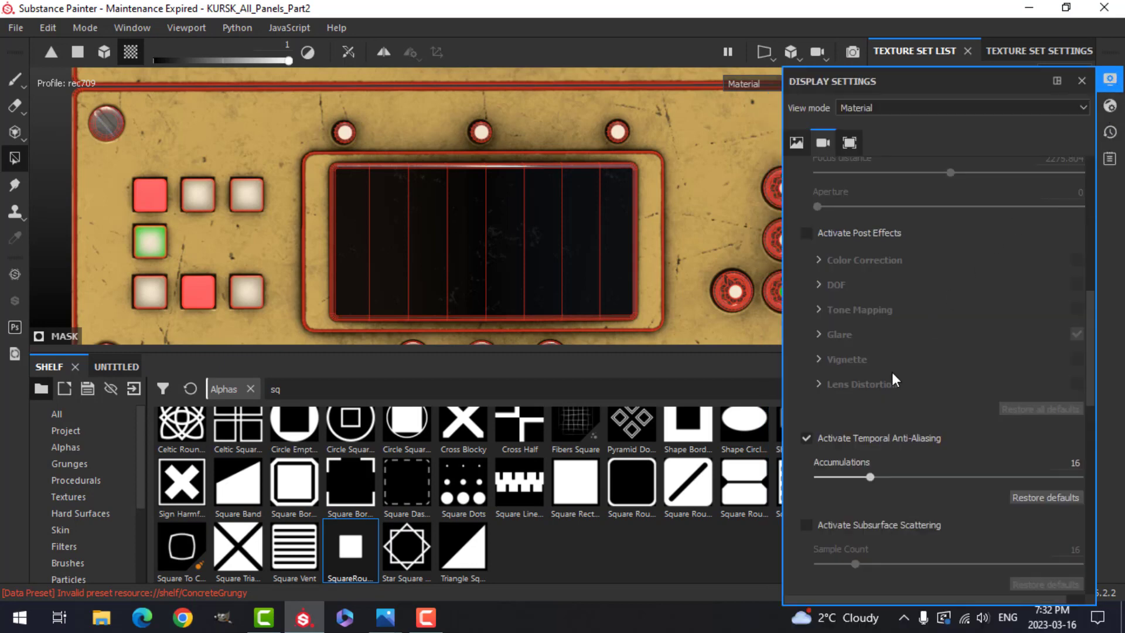
left_click(807, 232)
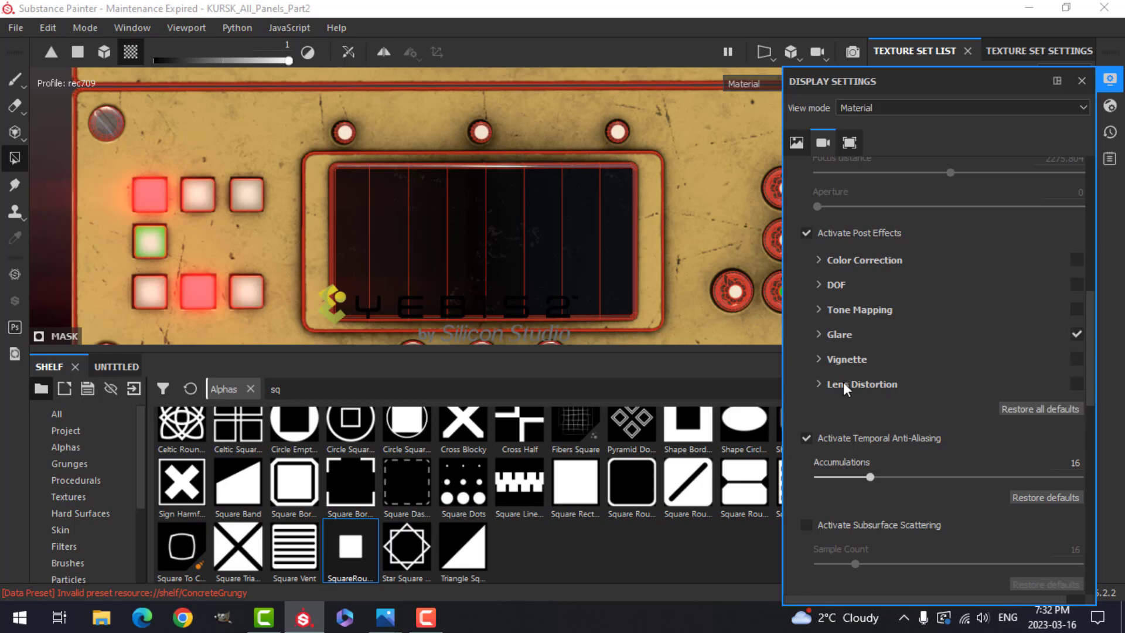
left_click(820, 334)
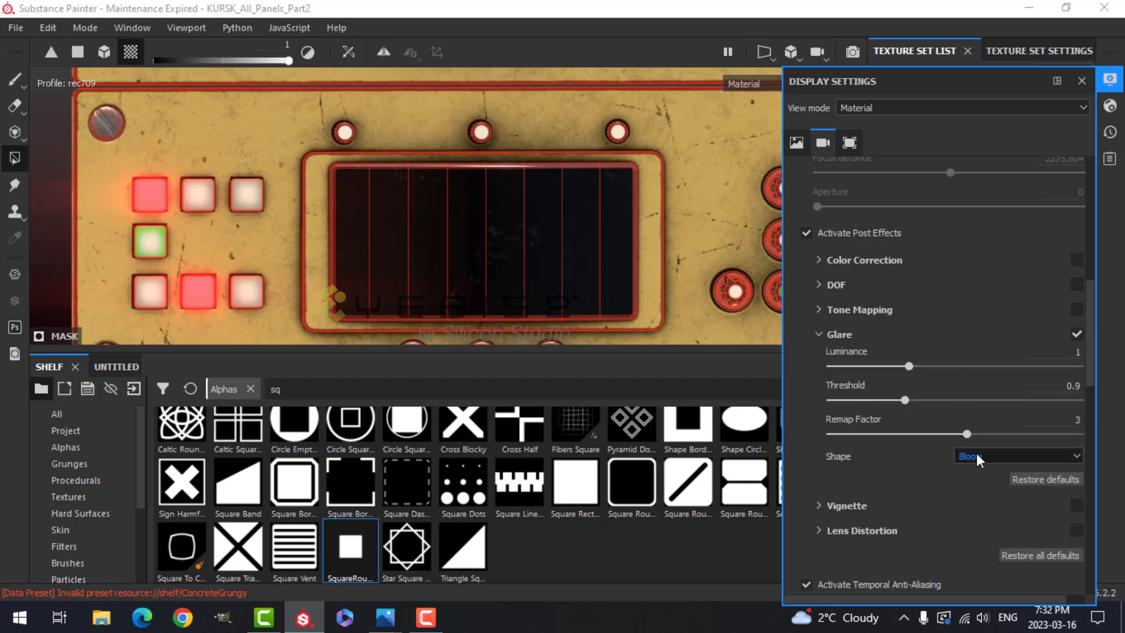
left_click(1082, 81)
- Turn off the color channel of the Emissive fill layer, leaving only its emissive channel active
left_click_drag(255, 198, 366, 239, "alt")
scroll(412, 256, "down", 2)
middle_click_drag(448, 268, 444, 242, "alt")
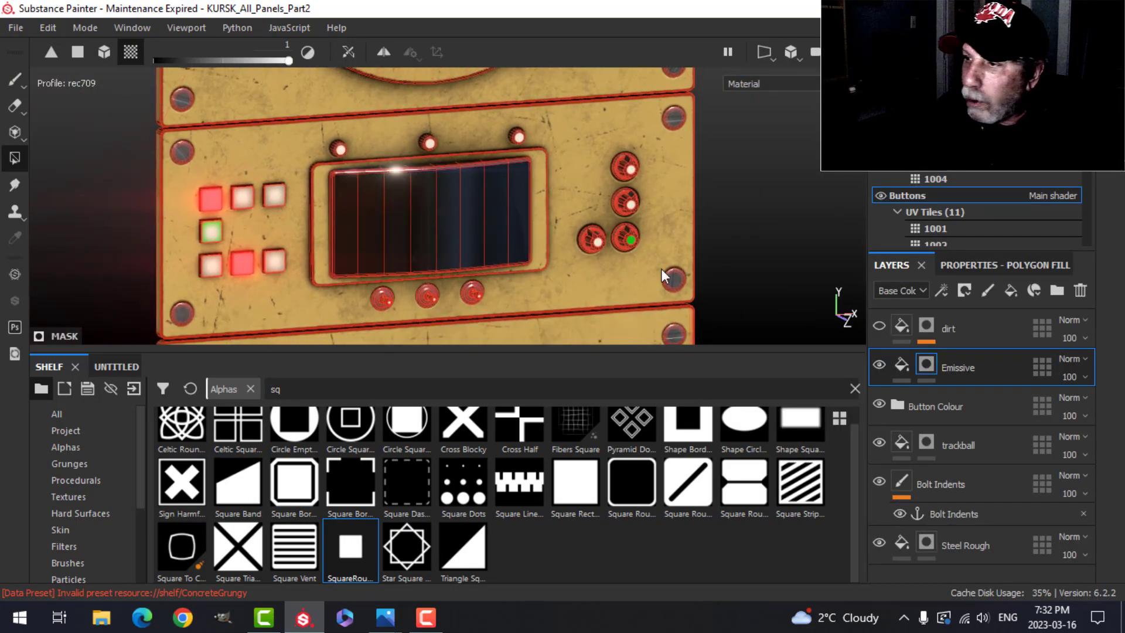
left_click(905, 364)
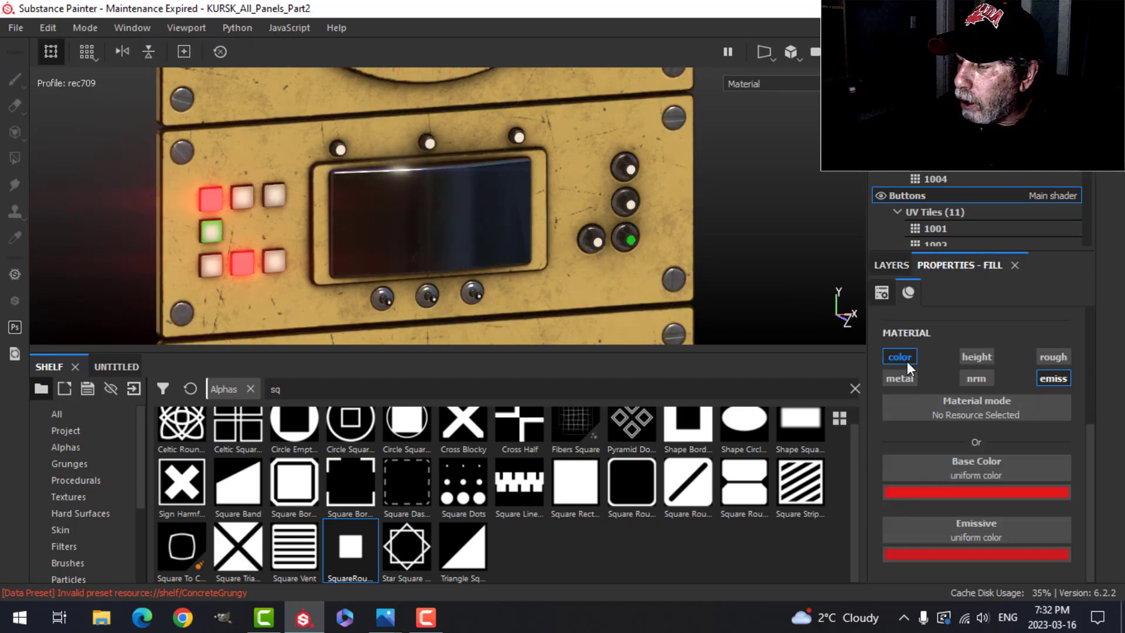
left_click(905, 360)
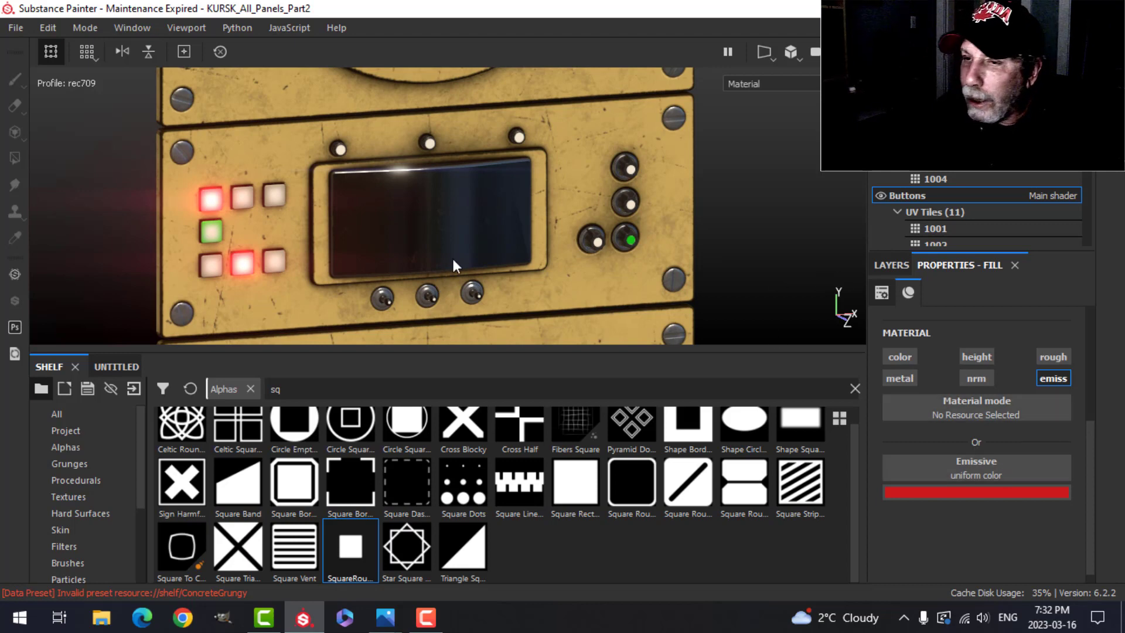
left_click_drag(435, 229, 367, 227, "alt")
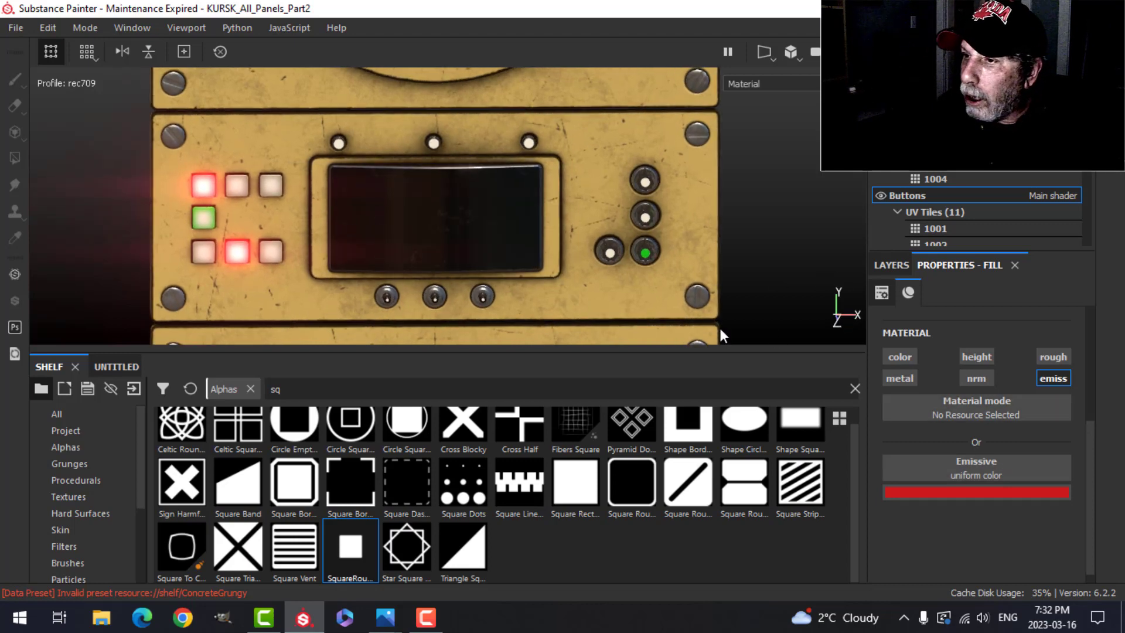
- Polygon-fill two lower-panel red buttons into the Emissive mask: the second button of the bottom row and the red one in the middle row
scroll(586, 270, "down", 5)
middle_click_drag(548, 315, 508, 177, "alt")
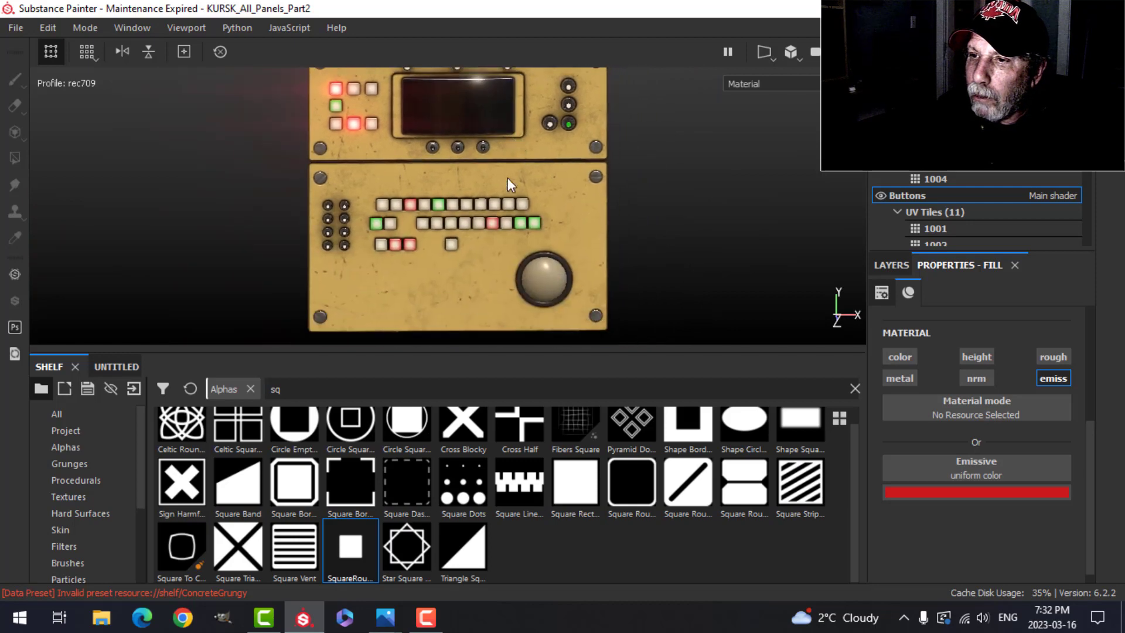
scroll(471, 223, "up", 5)
scroll(417, 226, "up", 2)
middle_click_drag(413, 226, 451, 230, "alt")
scroll(425, 234, "down", 3)
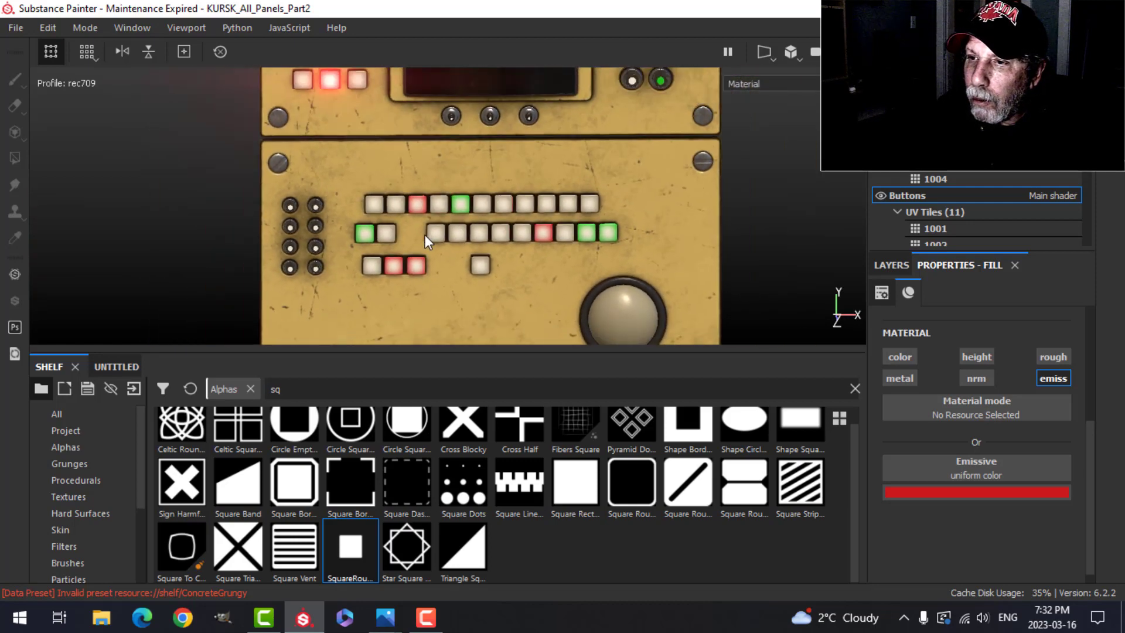
scroll(426, 238, "up", 2)
left_click(878, 265)
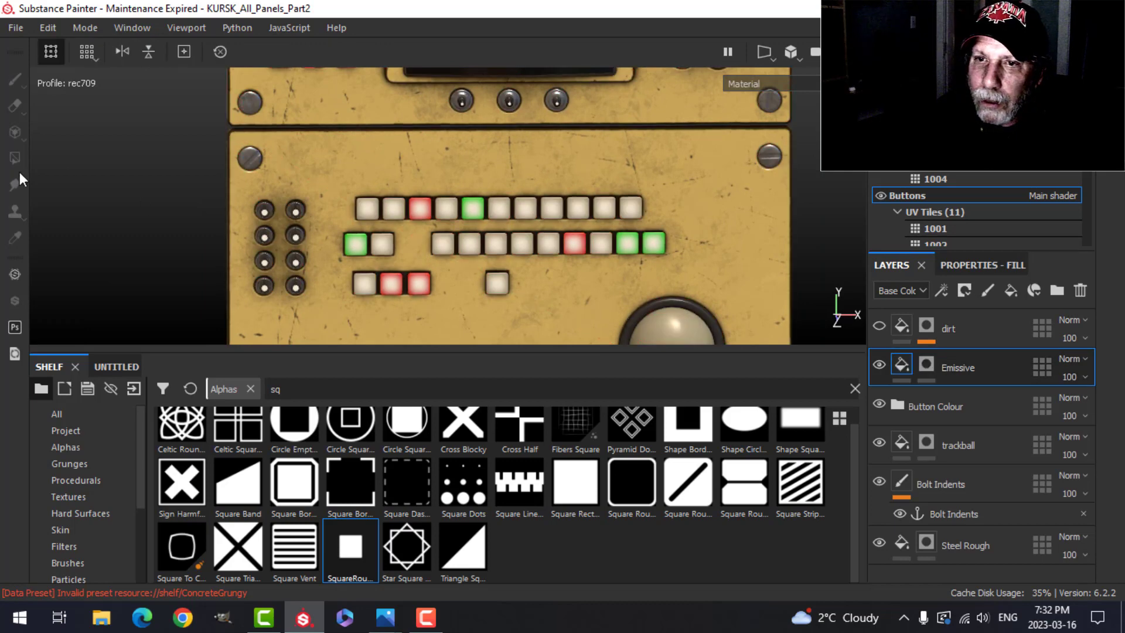
left_click(926, 363)
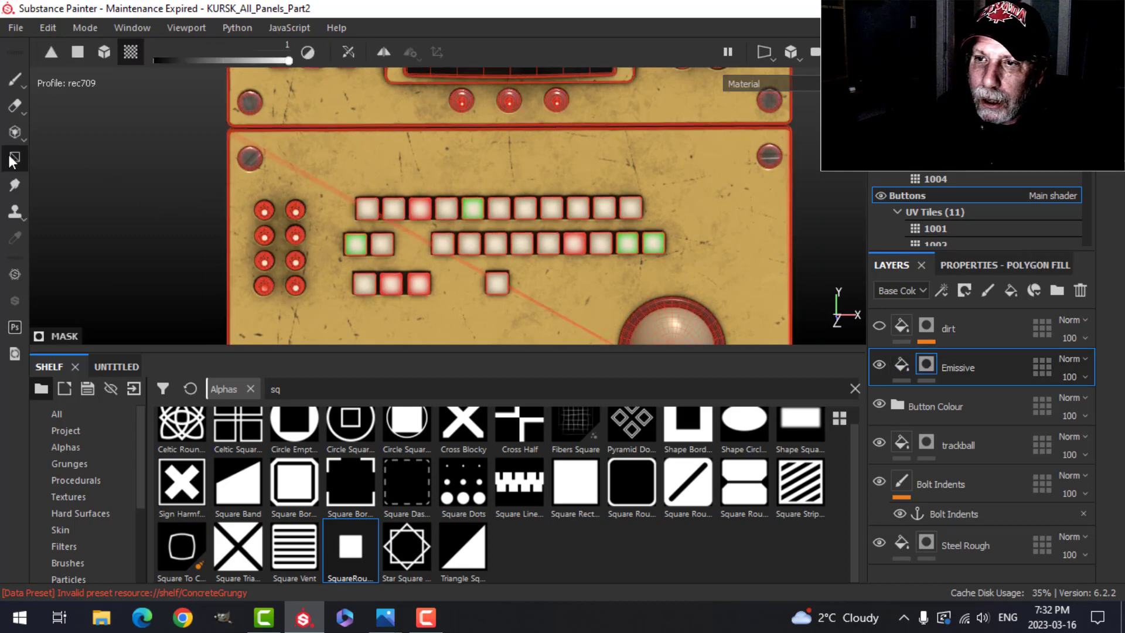
left_click(395, 283)
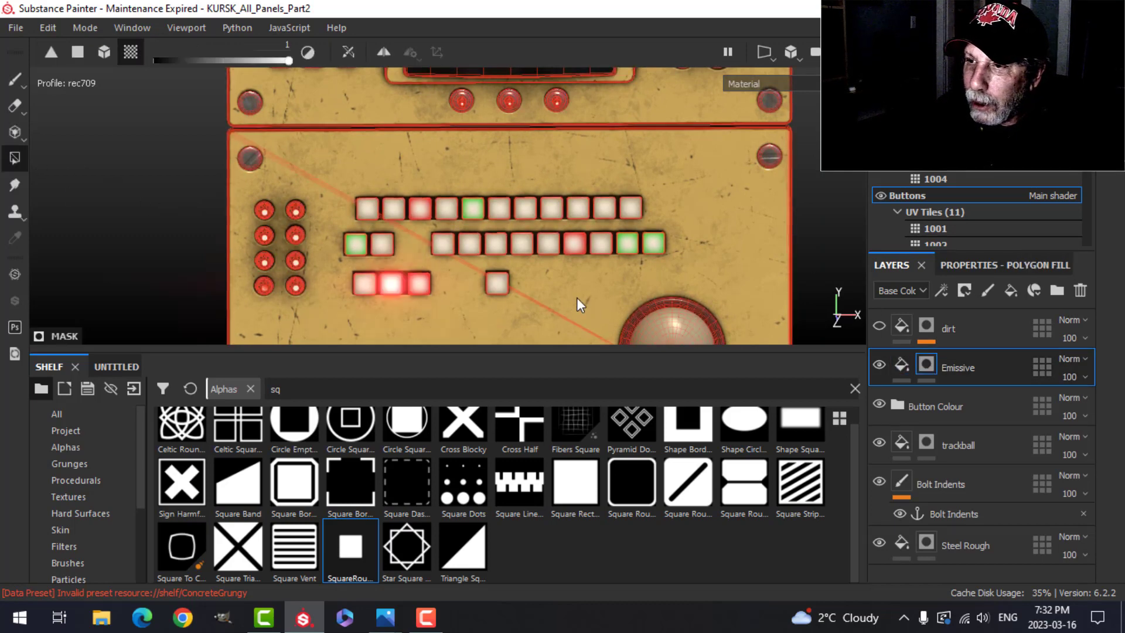
left_click(578, 242)
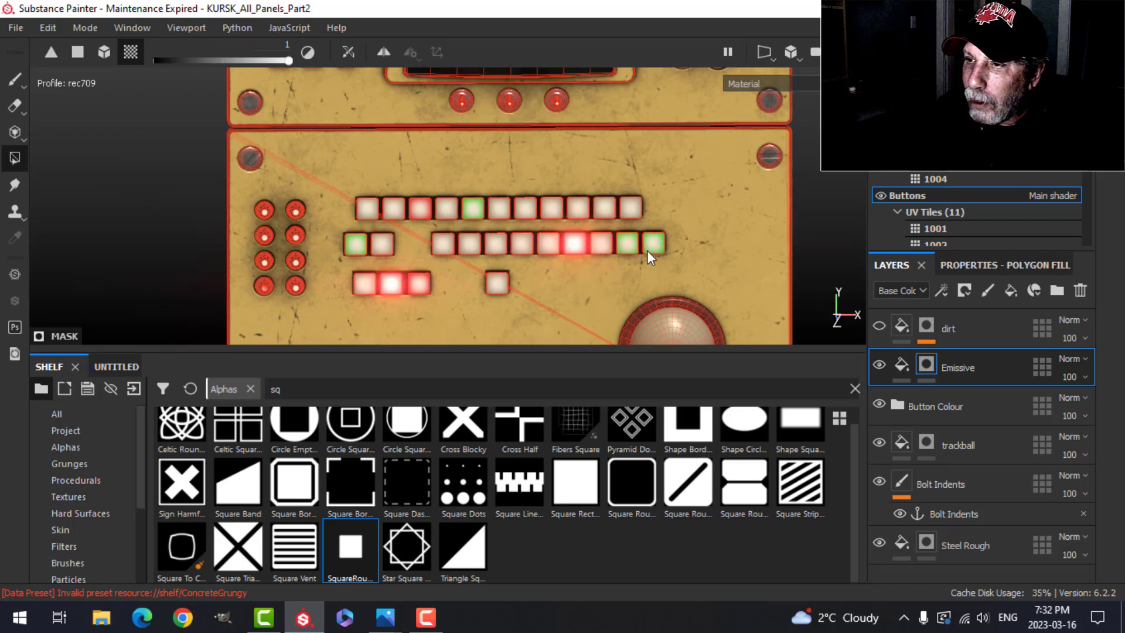
- Polygon-fill two red buttons of the upper panel into the Emissive mask: one in the first group's third row and the third group's bottom-left
scroll(666, 255, "down", 4)
middle_click_drag(664, 154, 644, 225, "alt")
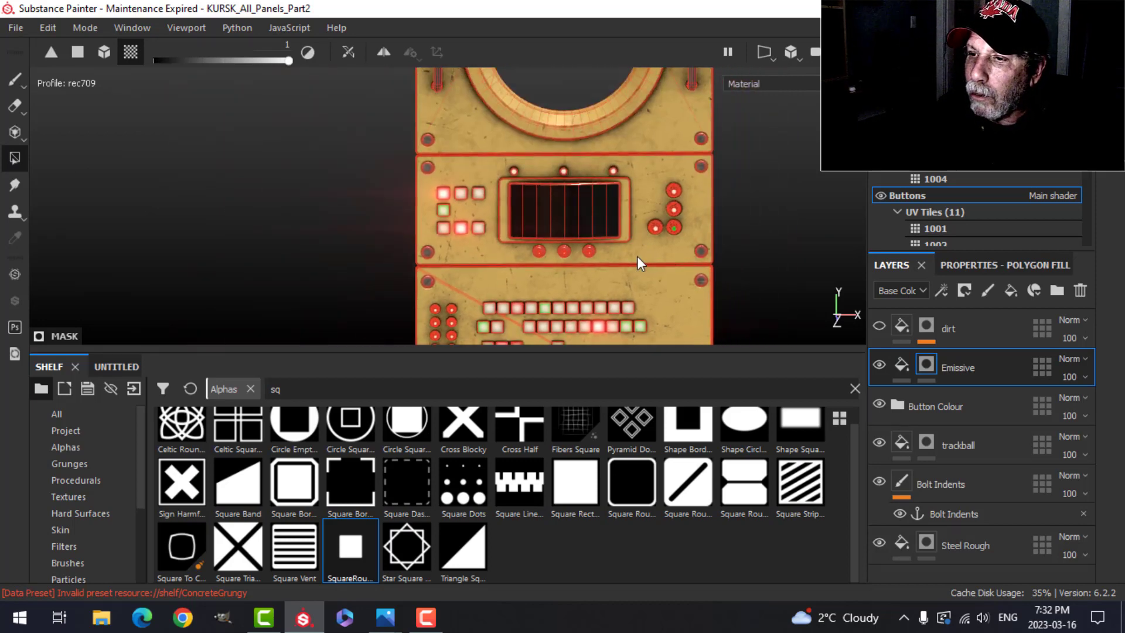
scroll(611, 258, "up", 3)
middle_click_drag(603, 184, 574, 258, "alt")
scroll(585, 186, "up", 3)
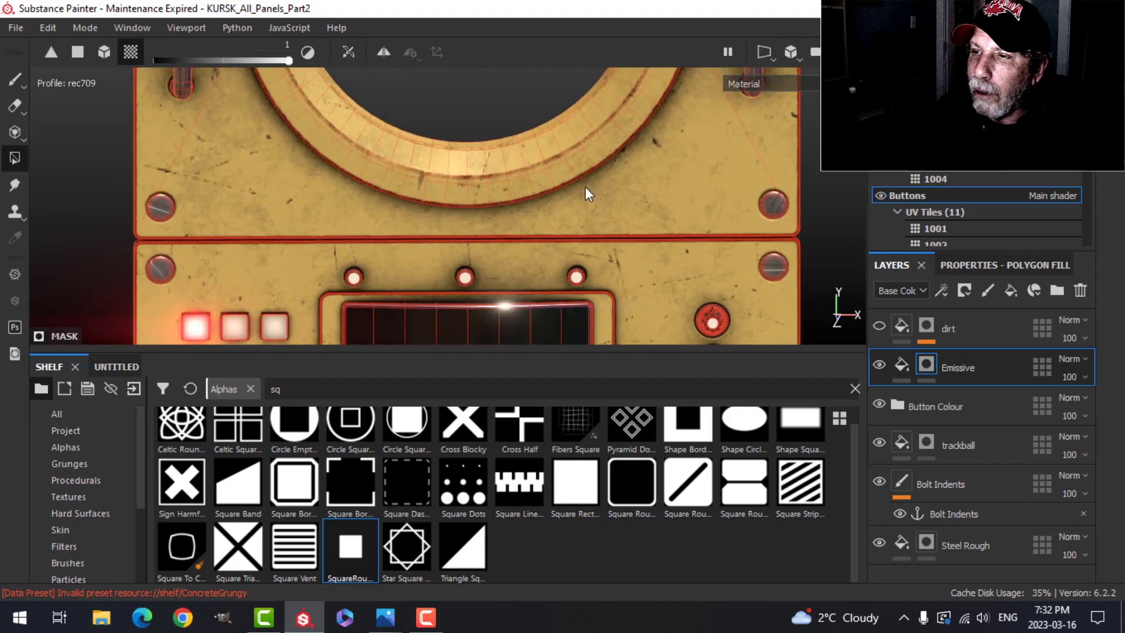
scroll(584, 193, "down", 3)
scroll(583, 194, "down", 4)
middle_click_drag(588, 127, 565, 287, "alt")
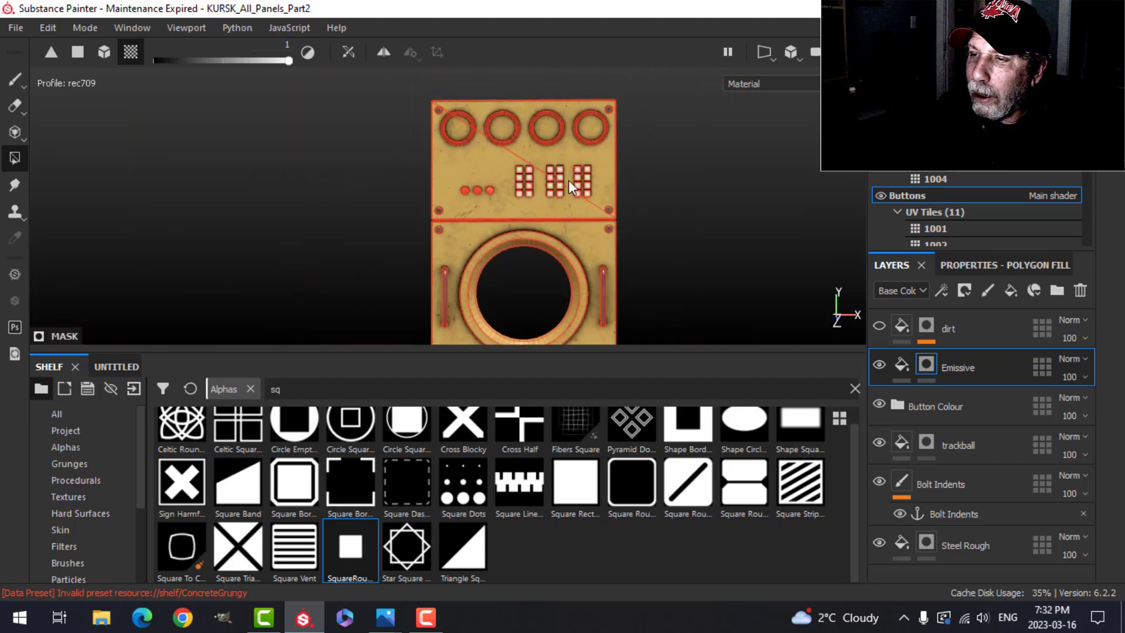
scroll(567, 181, "up", 4)
scroll(550, 190, "up", 2)
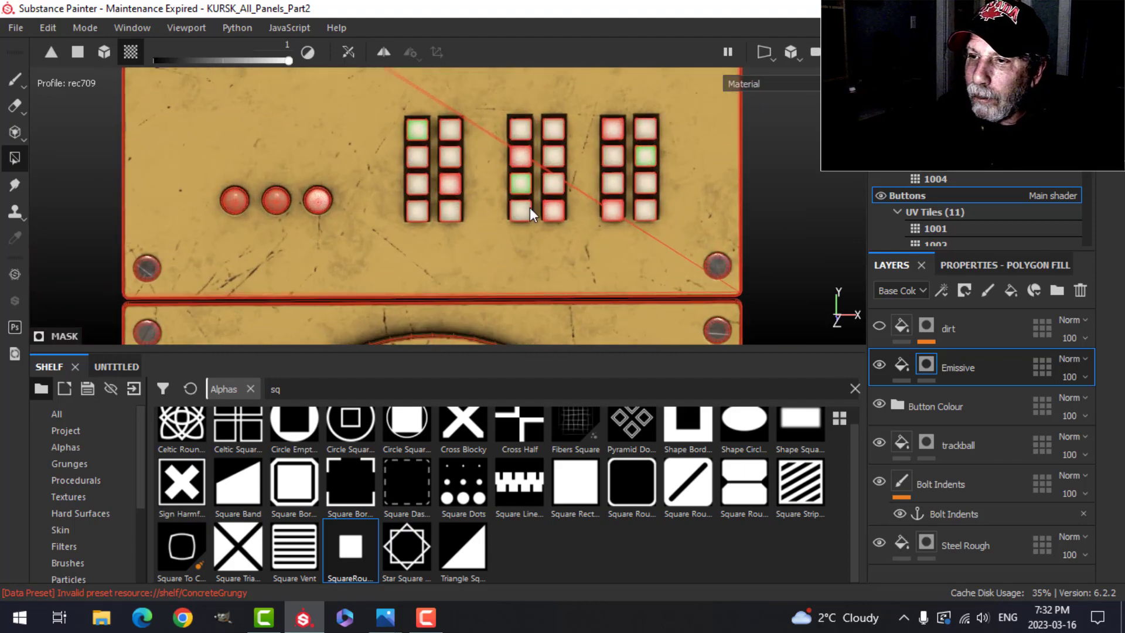
left_click(453, 184)
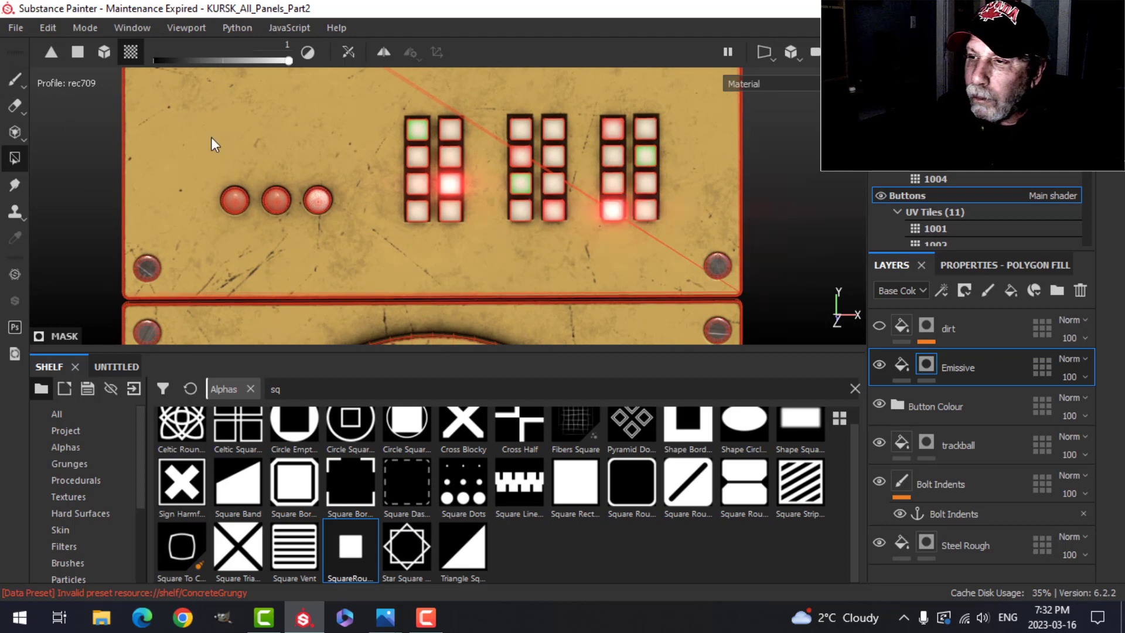
- Switch to the Paint tool and examine the glowing red buttons on the upper panel without the wireframe overlay
left_click(16, 81)
scroll(670, 258, "down", 3)
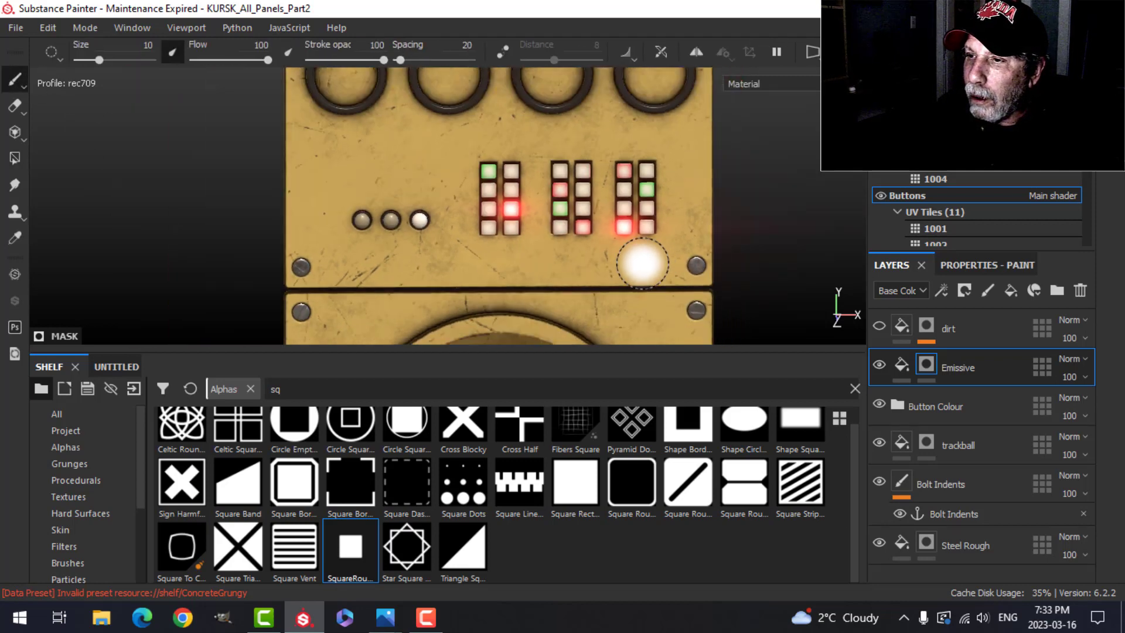
mouse_move(669, 236)
left_mouse_down("alt")
mouse_move(718, 228)
mouse_move(723, 241)
left_mouse_up("alt")
scroll(684, 243, "up", 3)
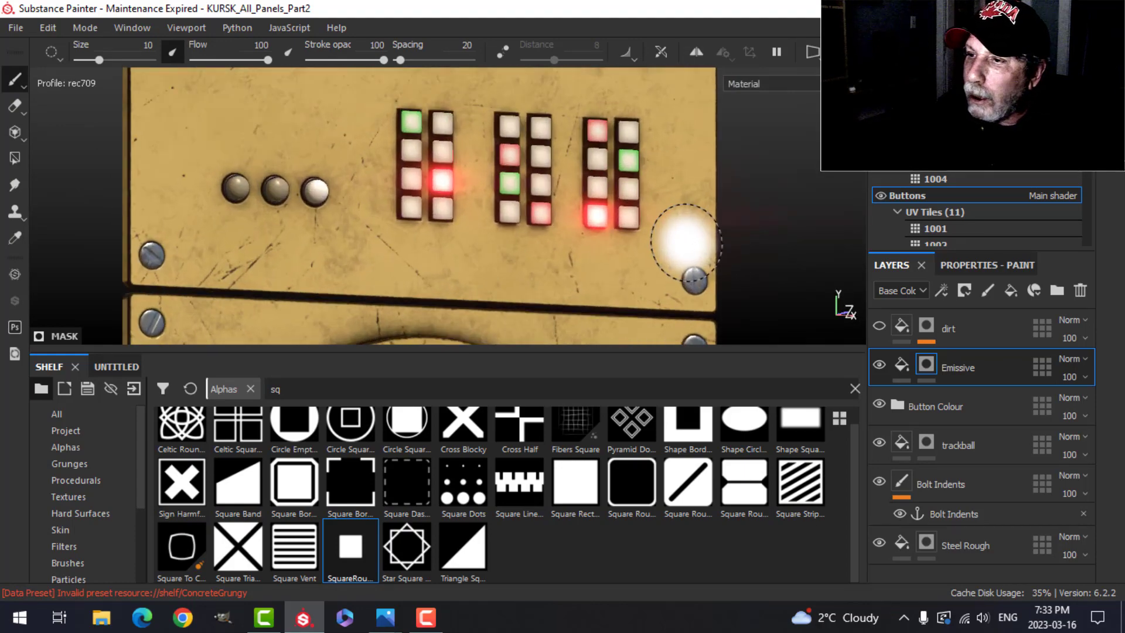
scroll(681, 248, "down", 3)
middle_click_drag(681, 246, 680, 212, "alt")
scroll(668, 221, "up", 1)
left_click_drag(667, 220, 700, 243, "alt")
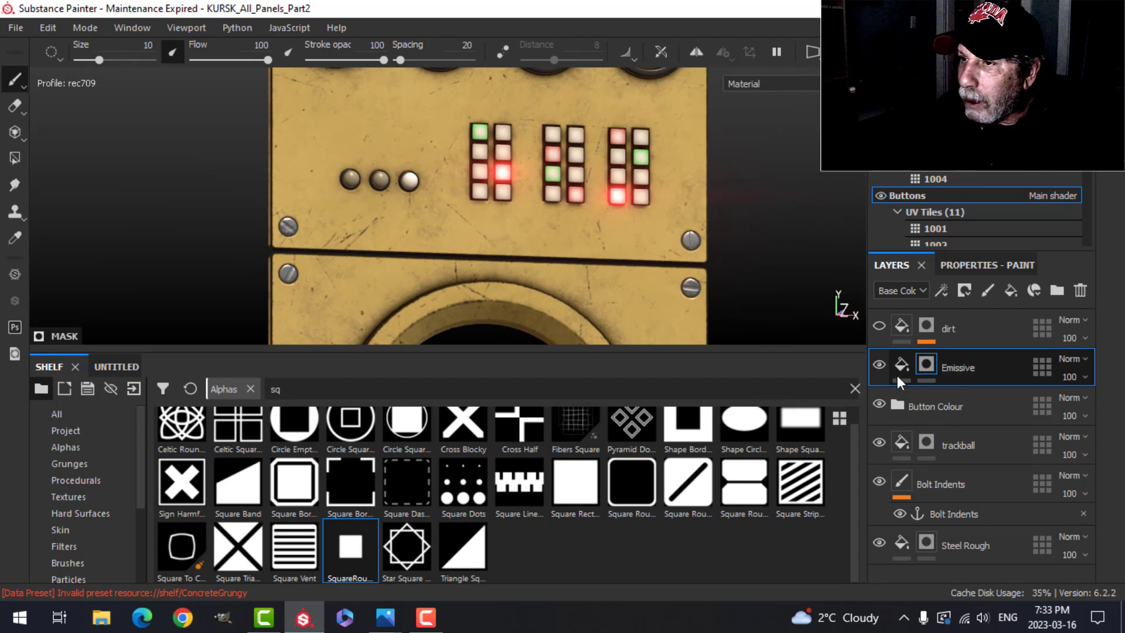
- Rename the Emissive layer as Emissive Red
double_click(957, 368)
left_click(990, 369)
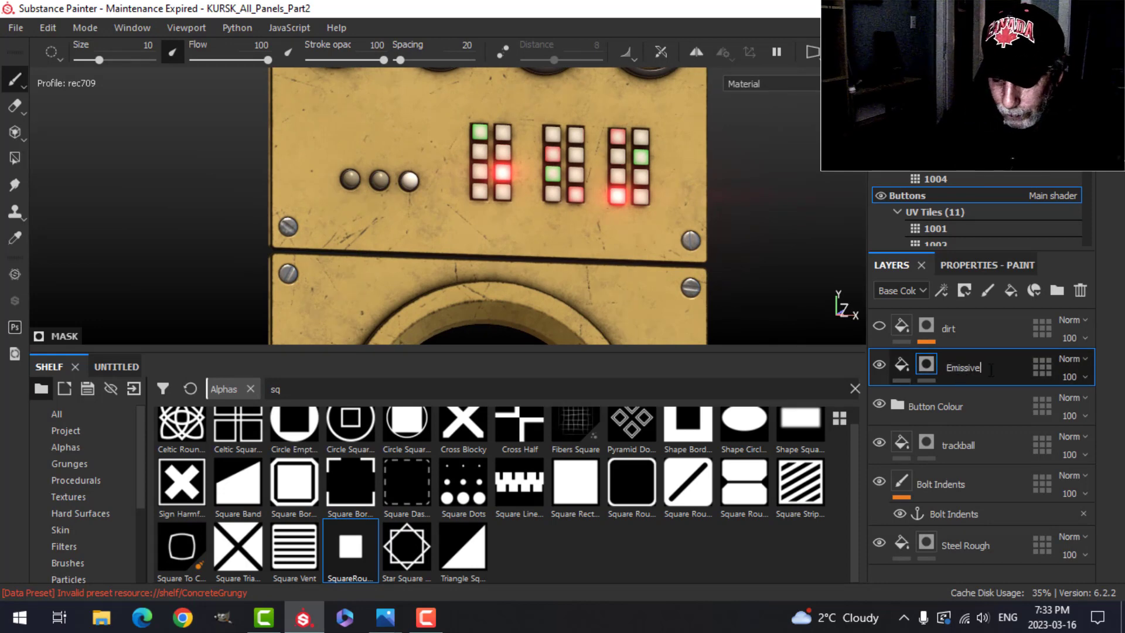
type("Red")
key("Return")
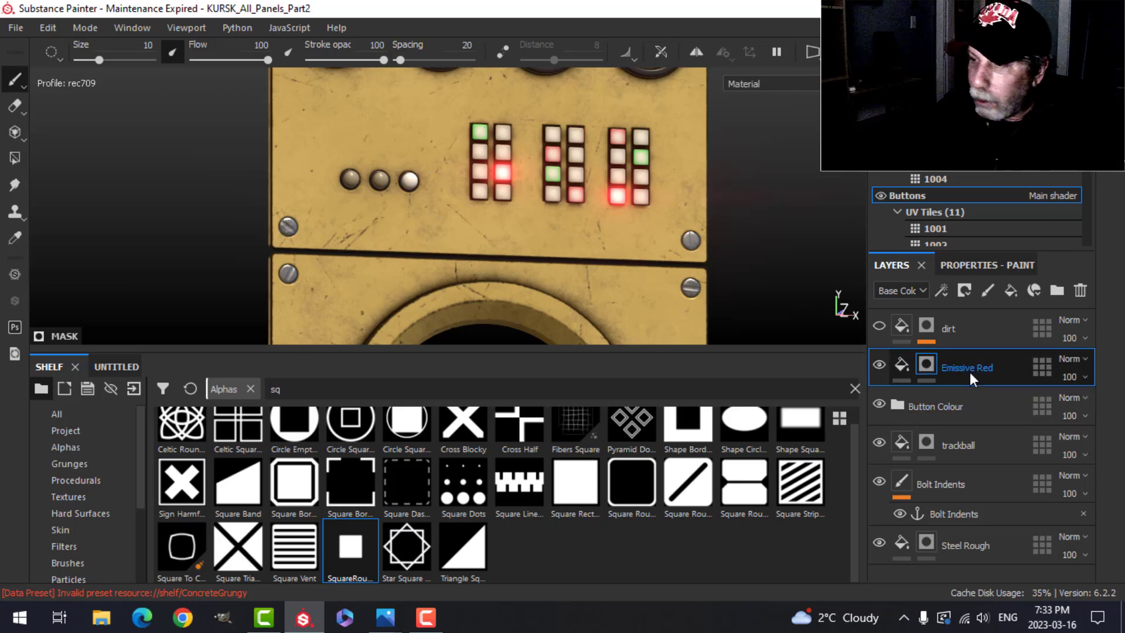
- Duplicate the Emissive Red layer and clear the copy's mask
right_click(969, 371)
left_click(767, 326)
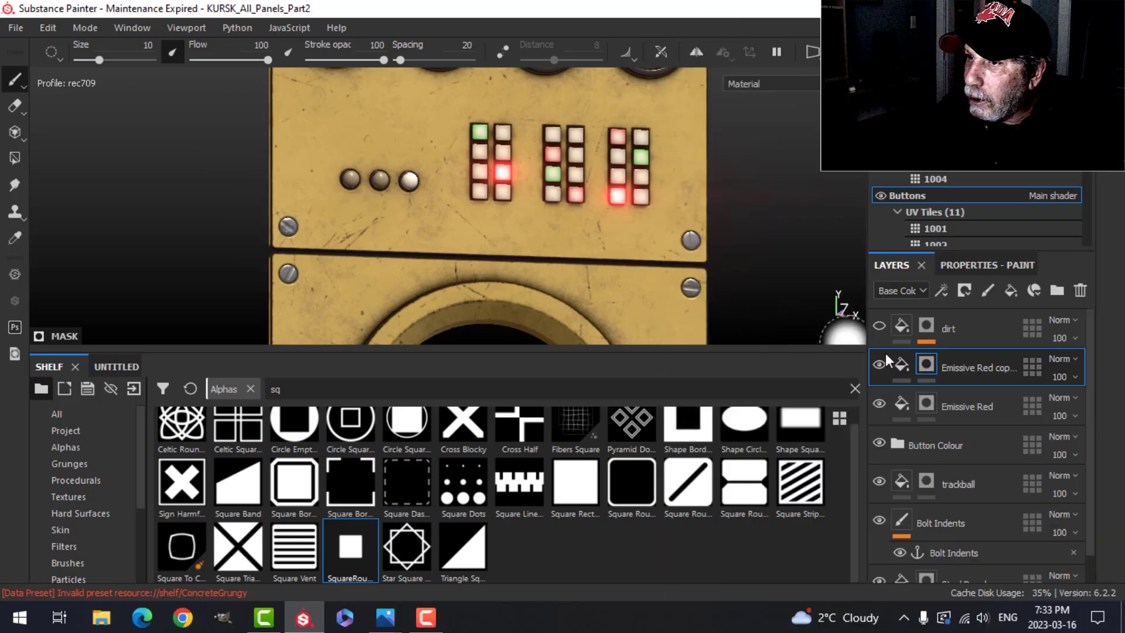
right_click(925, 360)
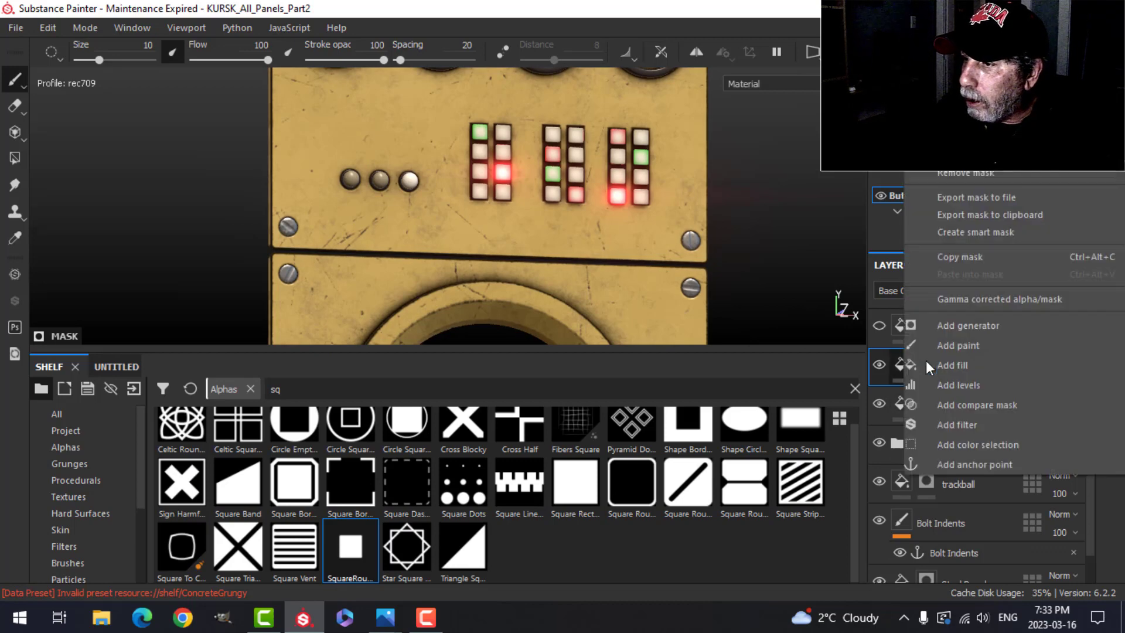
left_click(961, 155)
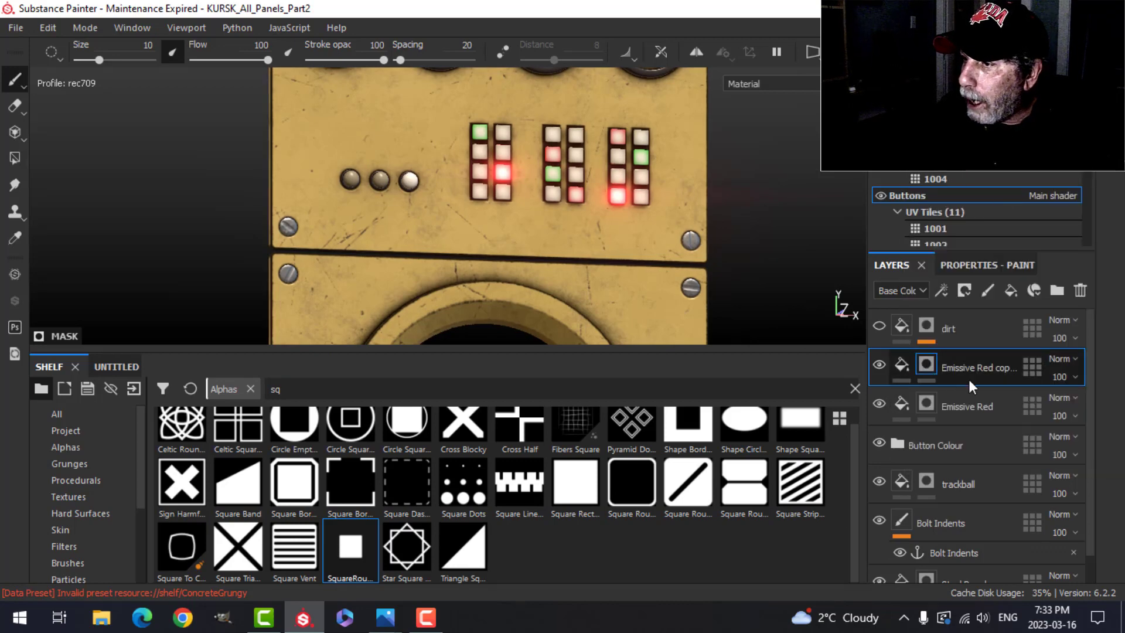
- Set the copied layer's emissive color to a yellowish green with R 0.267, G 0.539, B 0.005
left_click(975, 264)
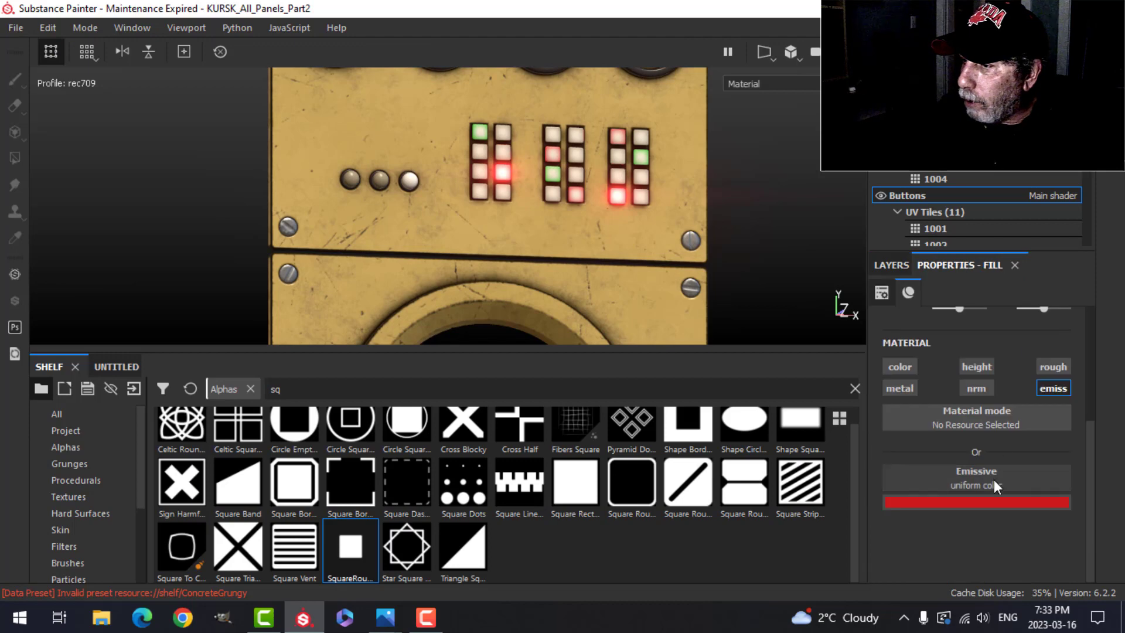
left_click(990, 481)
left_click_drag(1037, 431, 1037, 431)
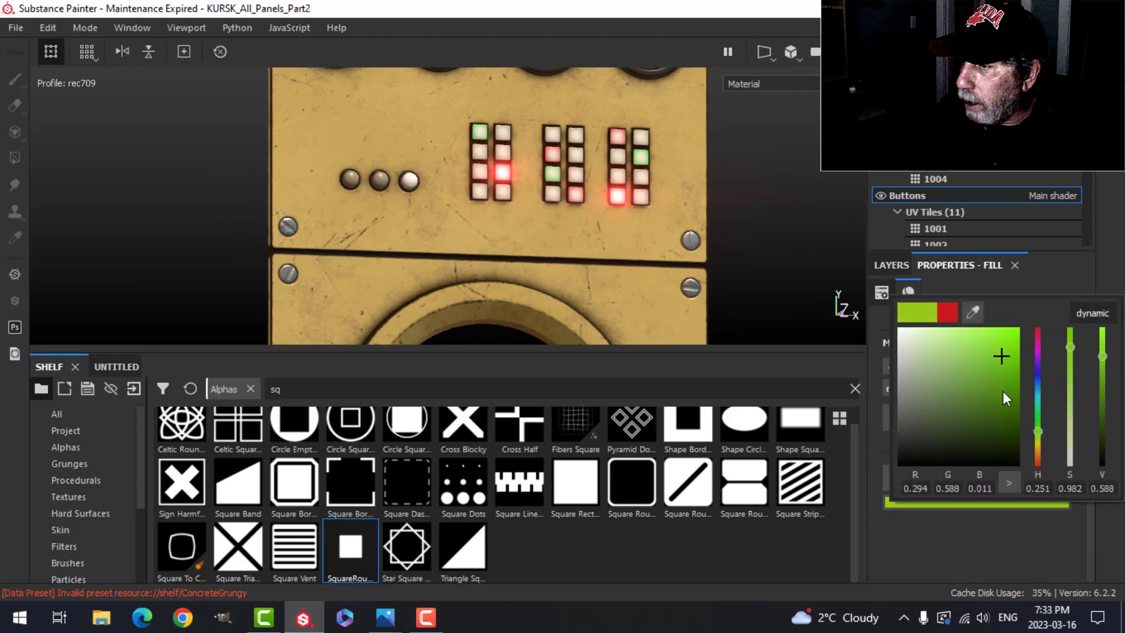
mouse_move(1001, 366)
left_mouse_down()
mouse_move(1000, 350)
mouse_move(1006, 359)
left_mouse_up()
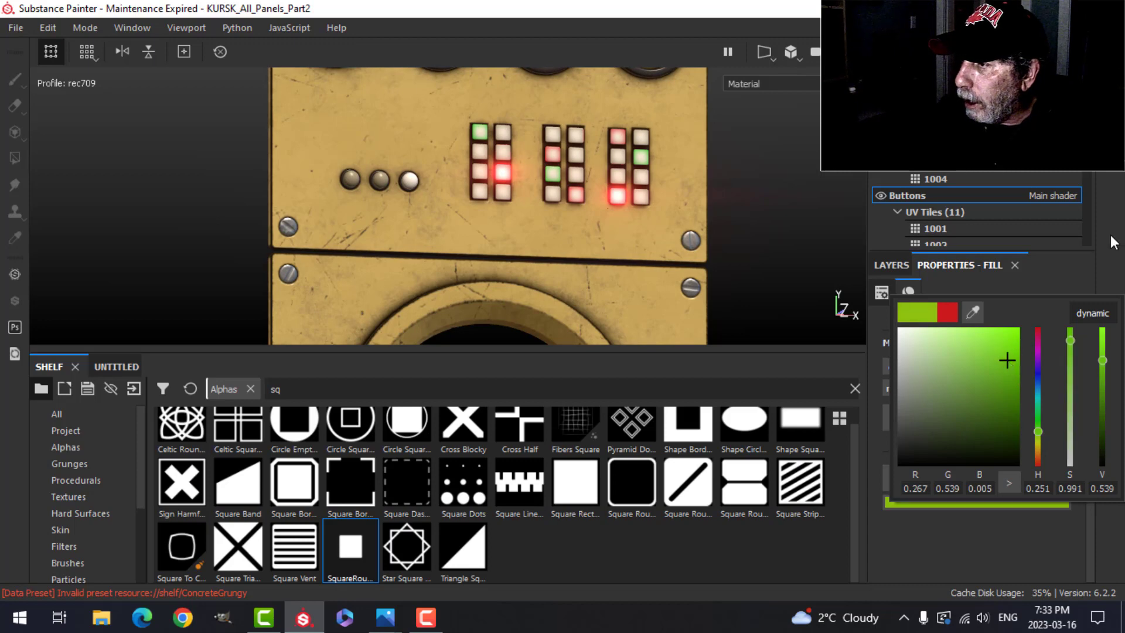
left_click(889, 261)
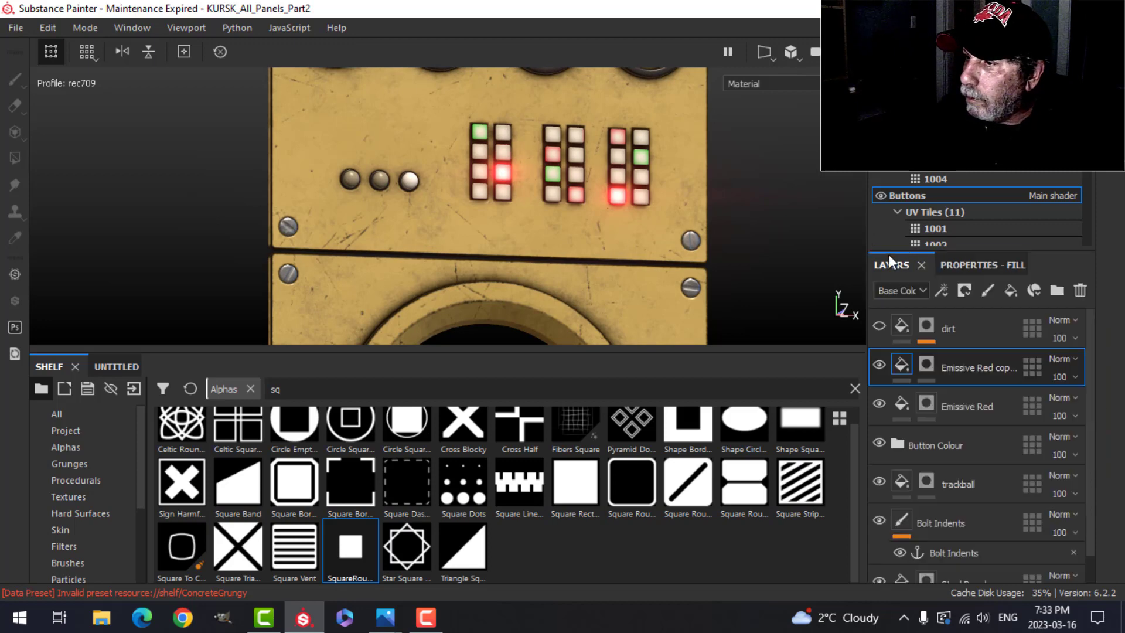
- Polygon-fill the upper panel's top-left green button and the green square beside the display into the copied layer's mask
left_click(925, 363)
left_click(17, 160)
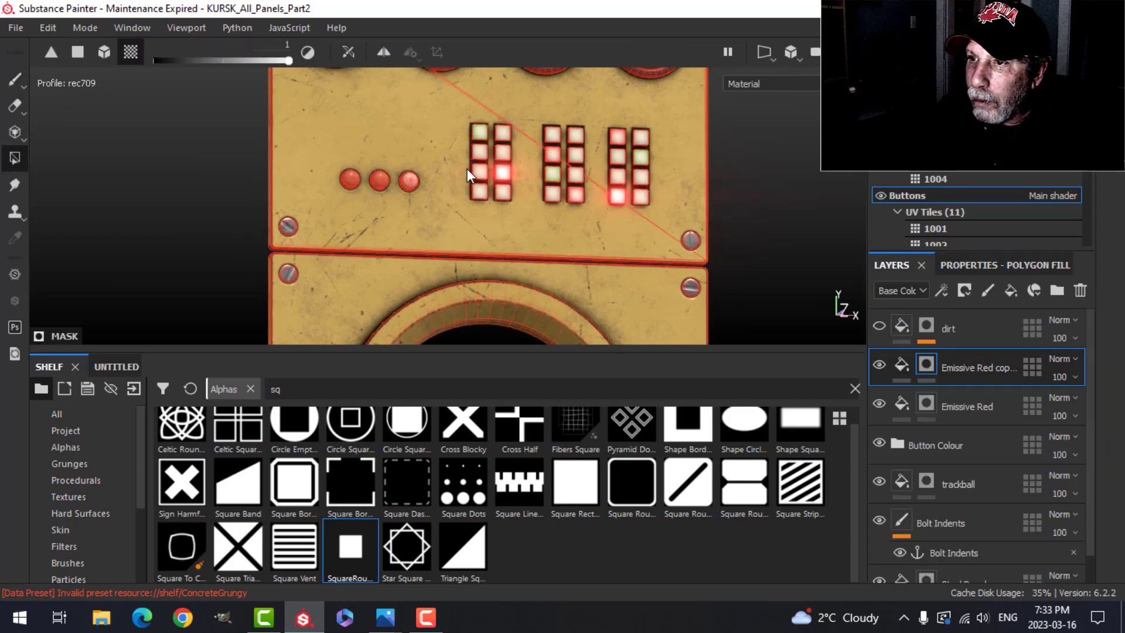
scroll(647, 203, "down", 2)
left_click_drag(640, 199, 586, 189, "alt")
scroll(659, 255, "down", 2)
middle_click_drag(638, 258, 588, 130, "alt")
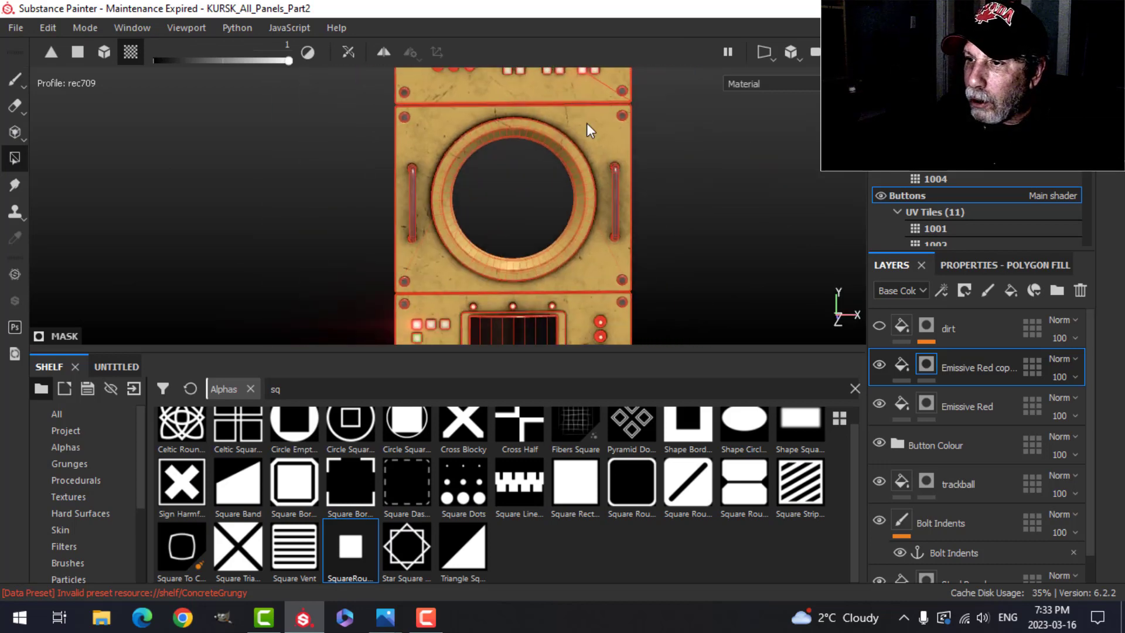
middle_click_drag(608, 240, 608, 130, "alt")
scroll(567, 195, "up", 4)
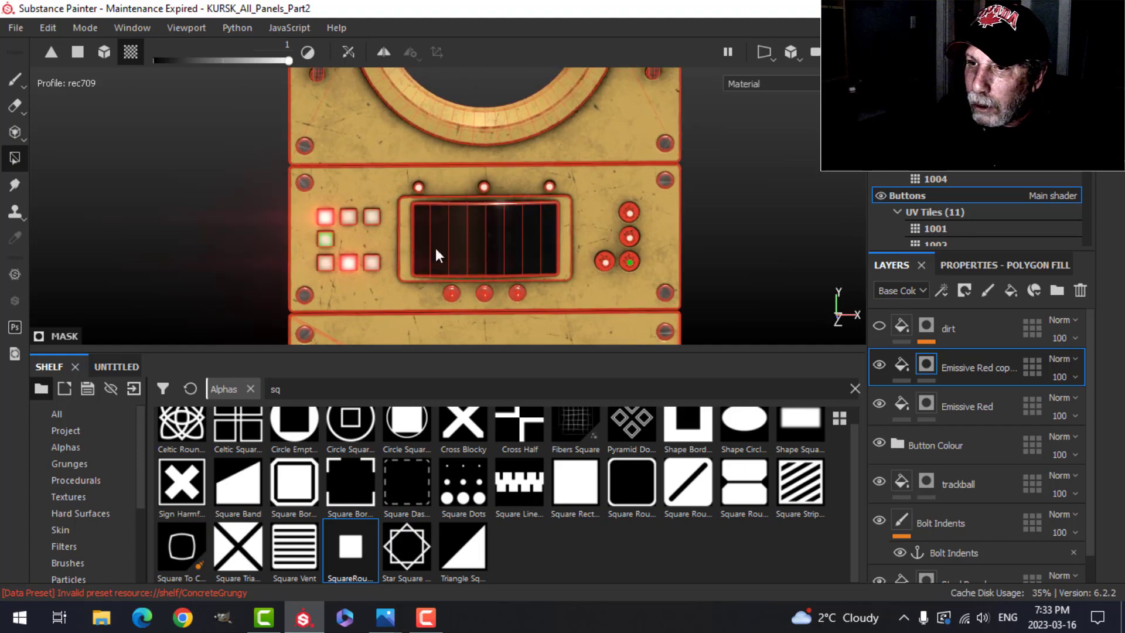
scroll(651, 275, "down", 2)
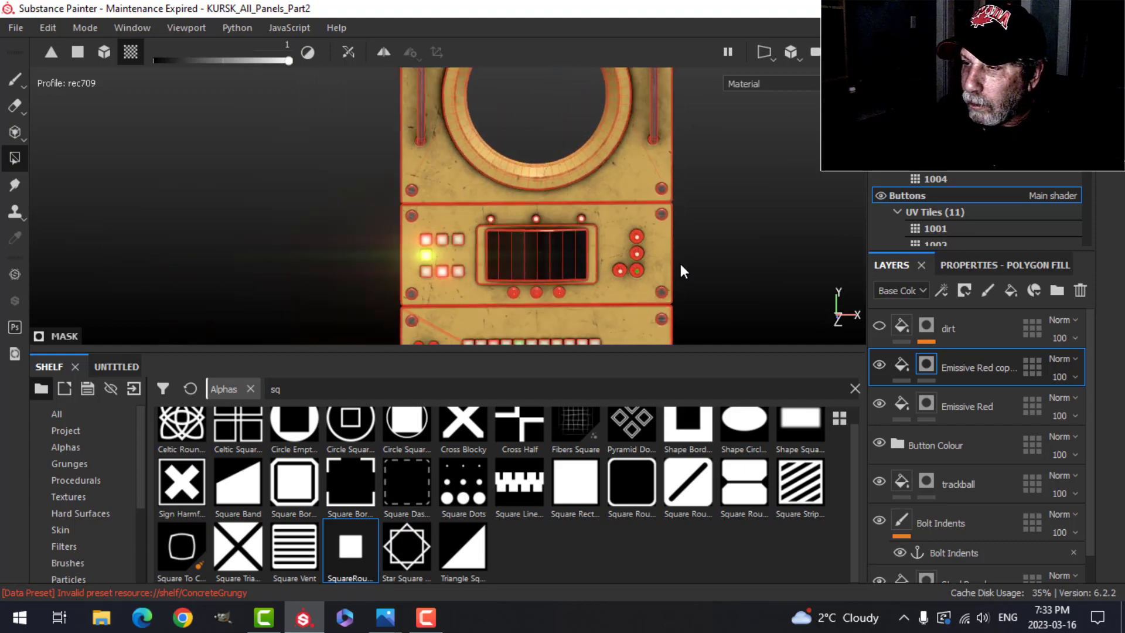
- Polygon-fill the lower-right knob beside the display and the last green button of the lower panel's middle row into the mask
scroll(680, 263, "up", 4)
scroll(673, 275, "up", 2)
left_click(551, 259)
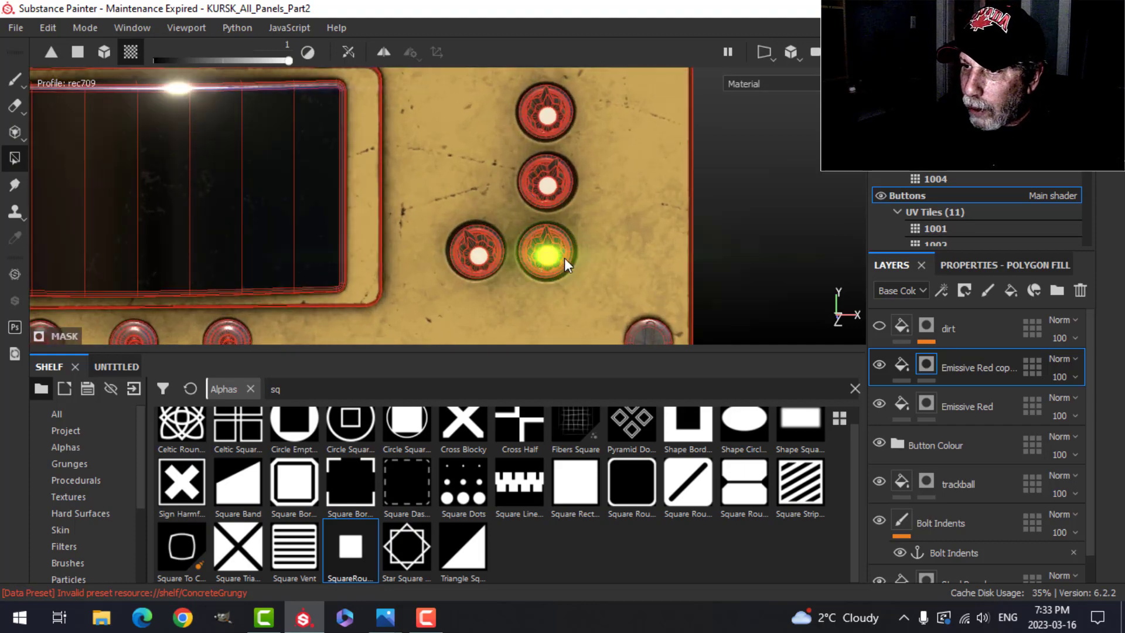
scroll(609, 283, "down", 1)
scroll(604, 283, "down", 1)
middle_click_drag(551, 288, 571, 165, "alt")
middle_click_drag(545, 218, 573, 120, "alt")
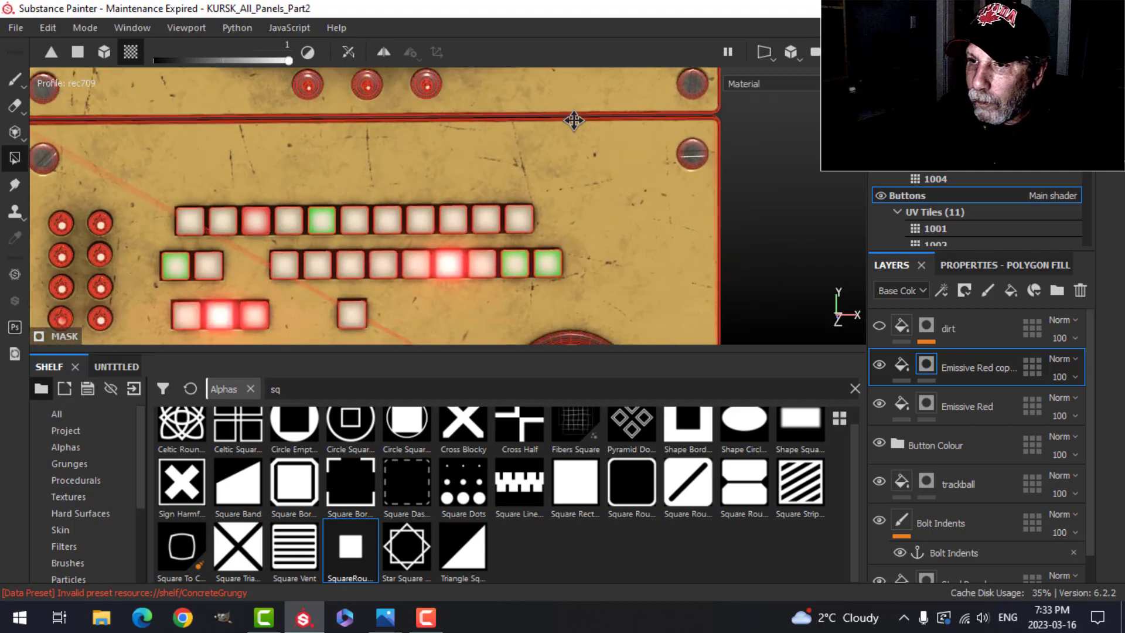
left_click(547, 261)
scroll(610, 266, "down", 3)
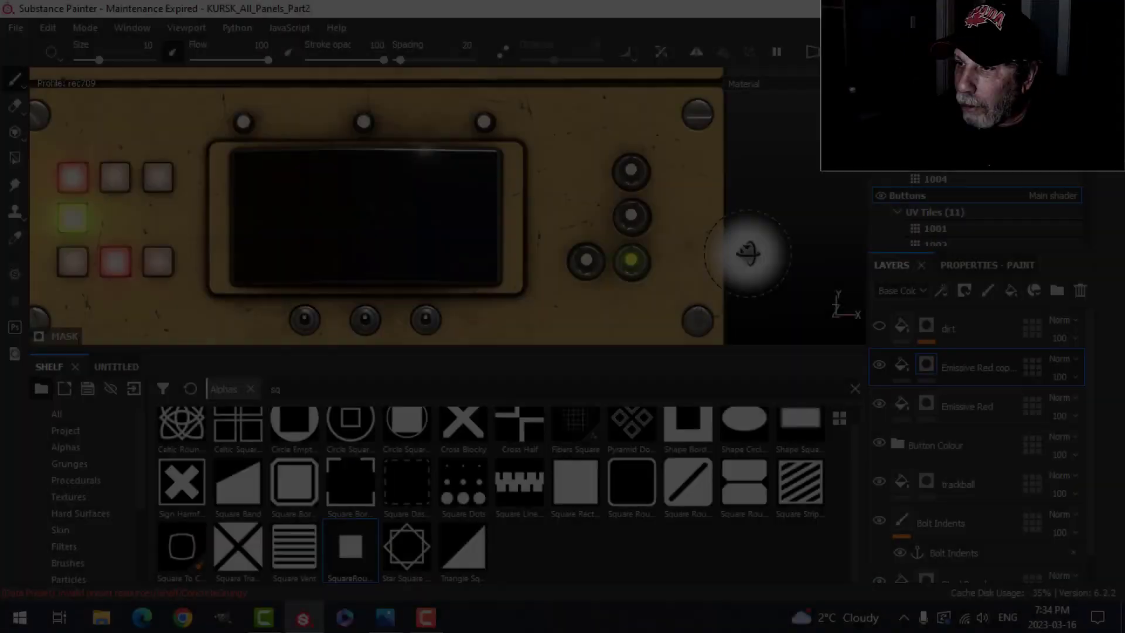
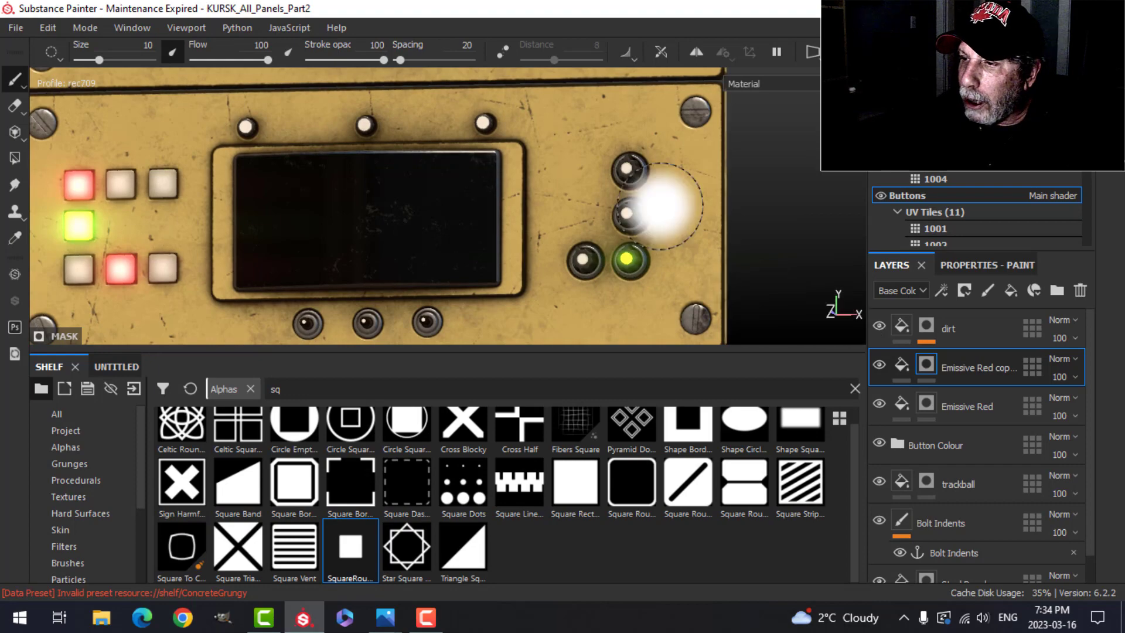
- Examine the red and green glows around the display panel from several angles
mouse_move(692, 228)
left_mouse_down("alt")
mouse_move(590, 234)
mouse_move(598, 208)
mouse_move(753, 234)
mouse_move(747, 241)
left_mouse_up("alt")
scroll(705, 234, "up", 5)
scroll(686, 243, "down", 3)
scroll(683, 241, "down", 3)
middle_click_drag(505, 265, 525, 211, "alt")
left_click_drag(524, 210, 562, 223, "alt")
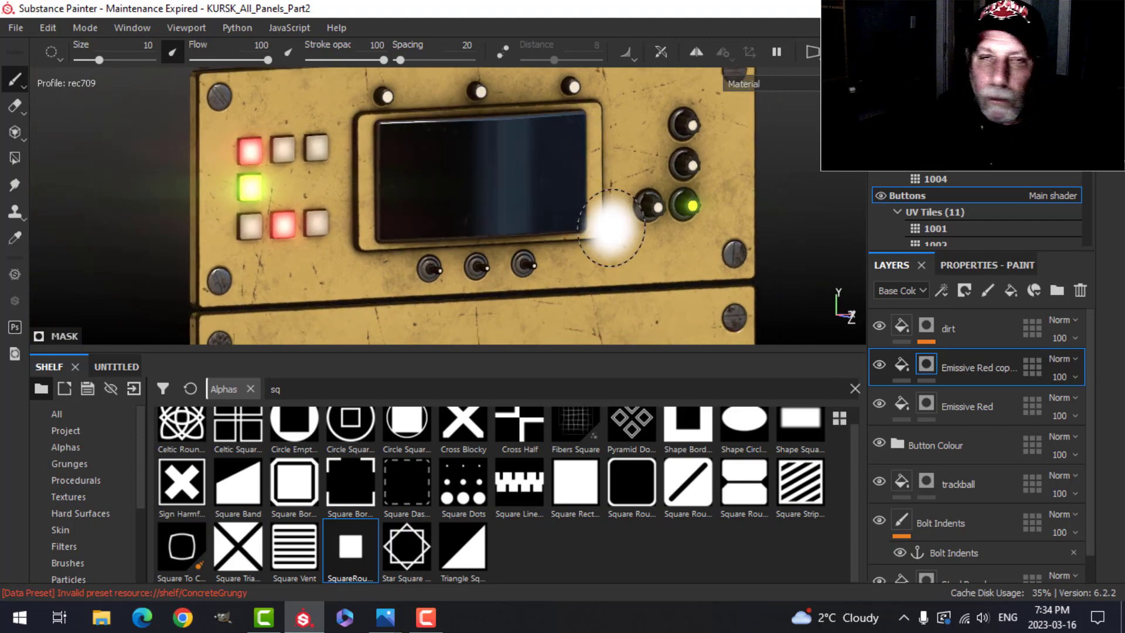
scroll(608, 236, "down", 2)
scroll(607, 236, "up", 2)
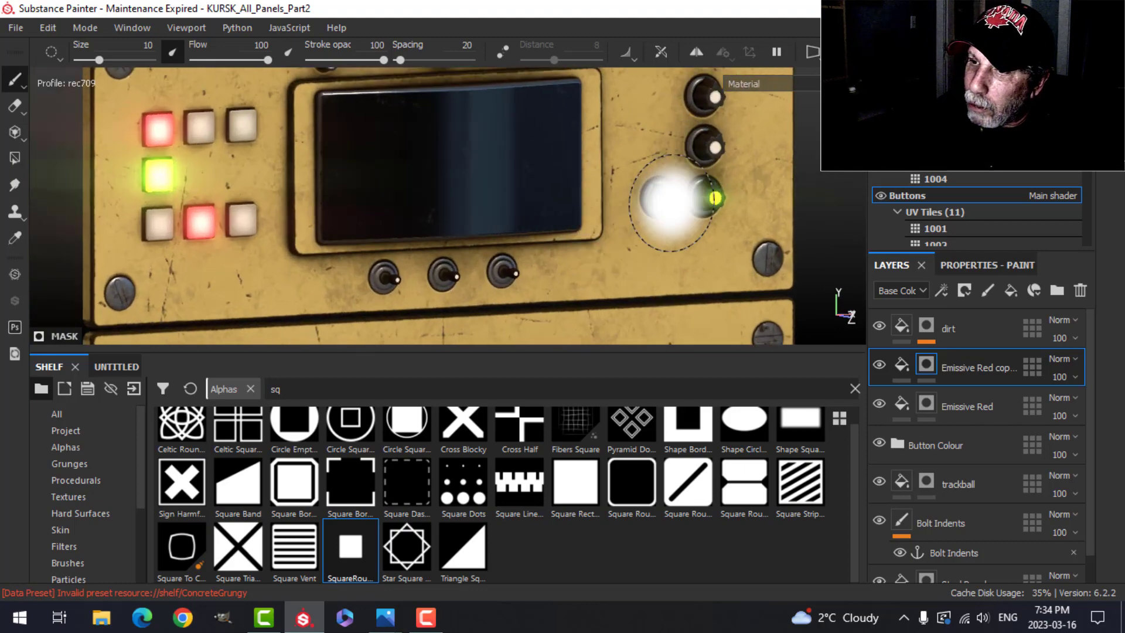
scroll(622, 196, "down", 2)
left_click_drag(623, 196, 518, 226, "alt")
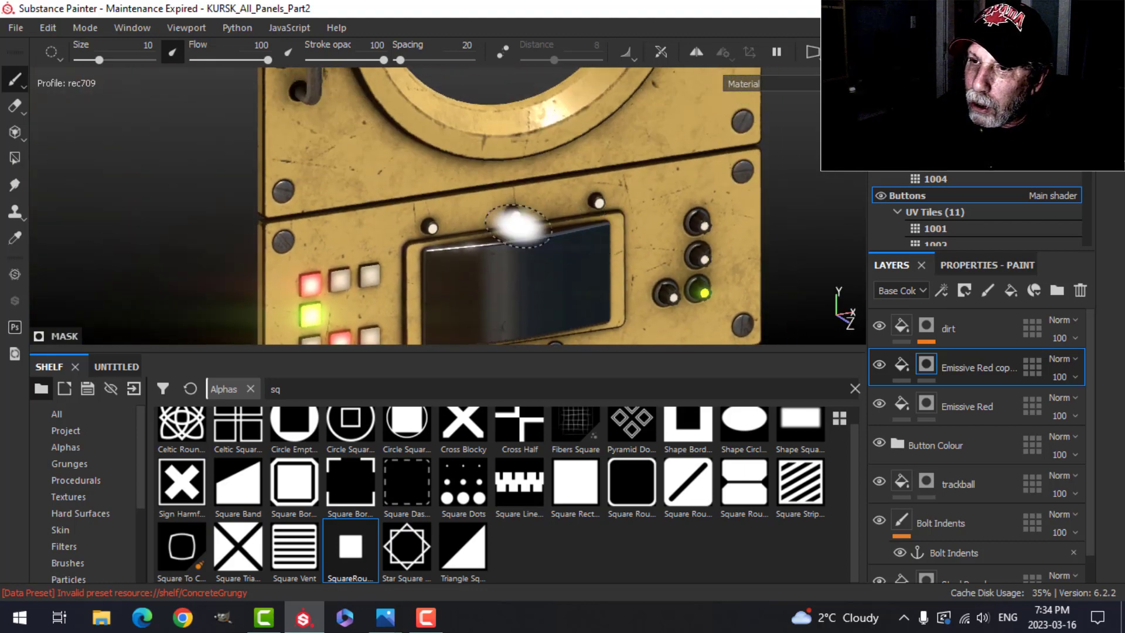
left_click_drag(532, 168, 590, 169, "alt")
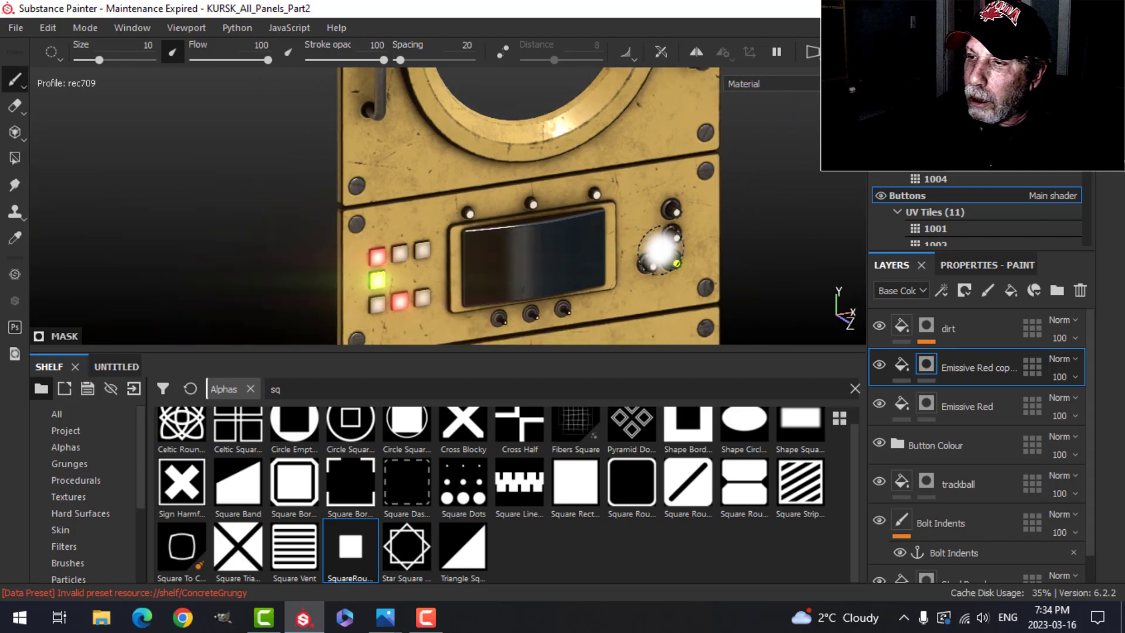
- Inspect the glowing buttons on the lower panel and the upper panel from different angles
middle_click_drag(658, 249, 466, 194, "alt")
scroll(440, 184, "up", 2)
left_click_drag(510, 189, 404, 186, "alt")
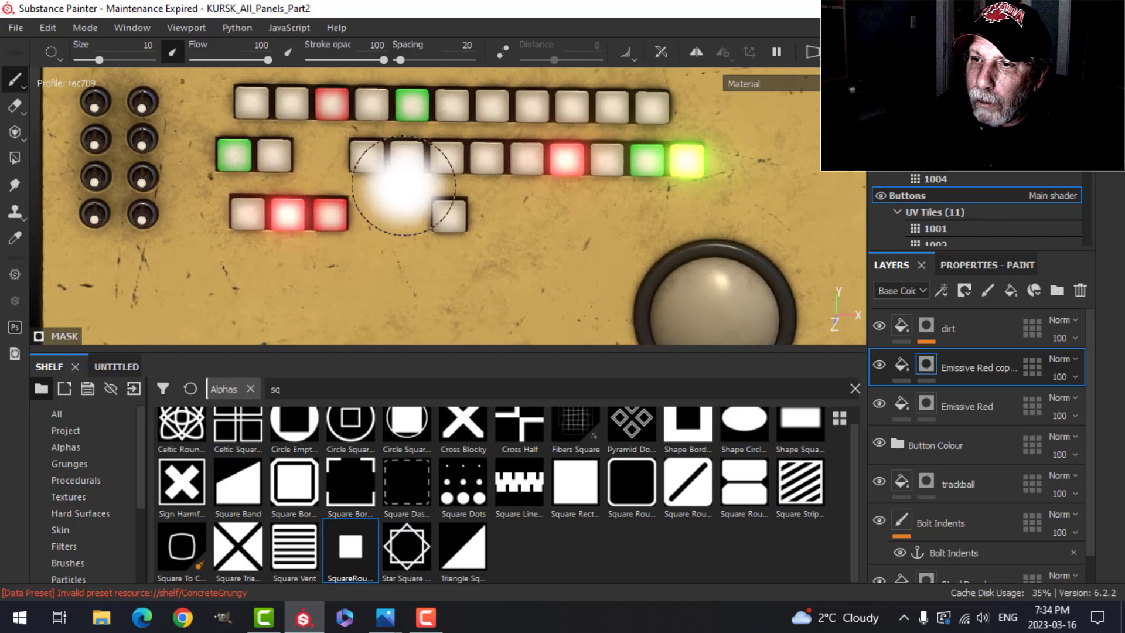
middle_click_drag(393, 169, 534, 204, "alt")
left_click_drag(534, 203, 502, 199, "alt")
middle_click_drag(309, 139, 356, 200, "alt")
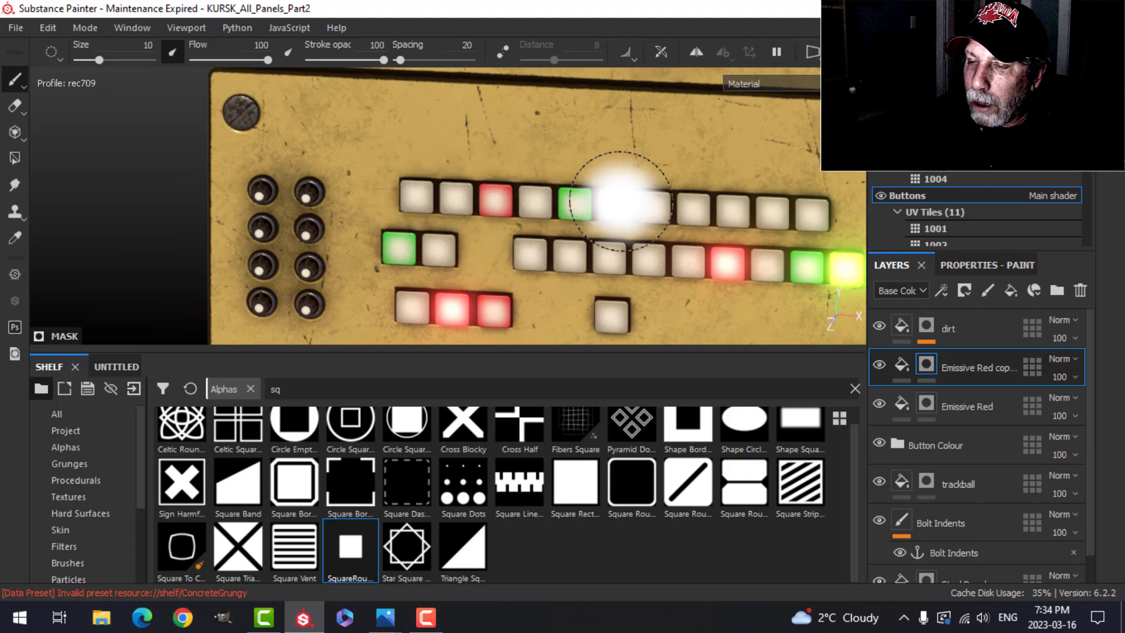
scroll(569, 220, "down", 3)
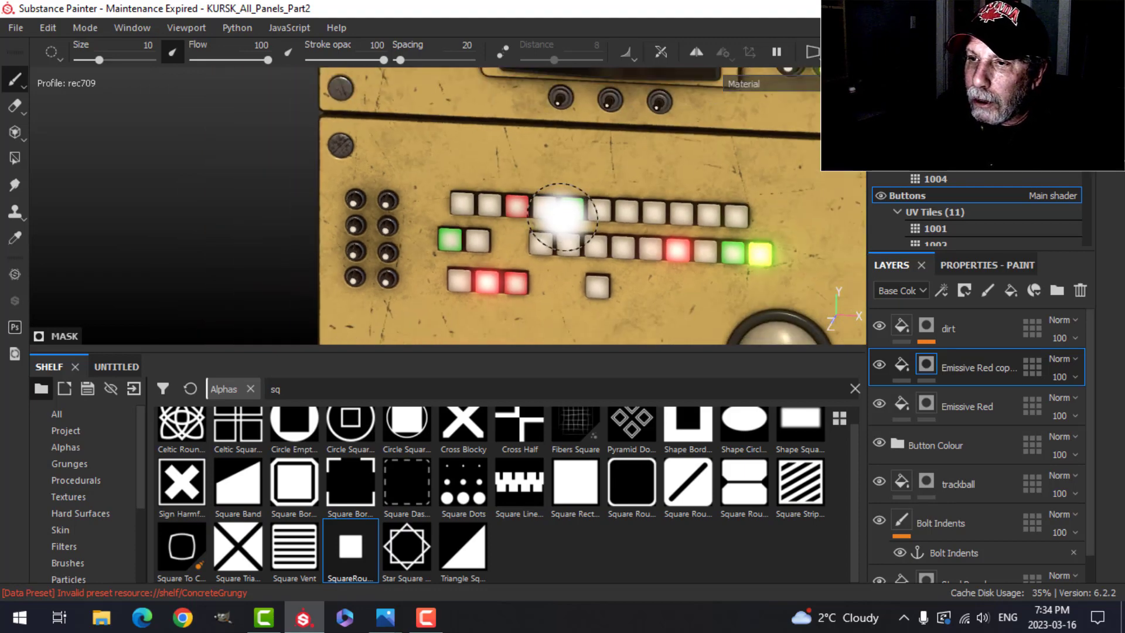
left_click_drag(563, 218, 625, 166, "alt")
middle_click_drag(625, 166, 475, 345, "alt")
scroll(477, 226, "down", 3)
middle_click_drag(498, 131, 477, 321, "alt")
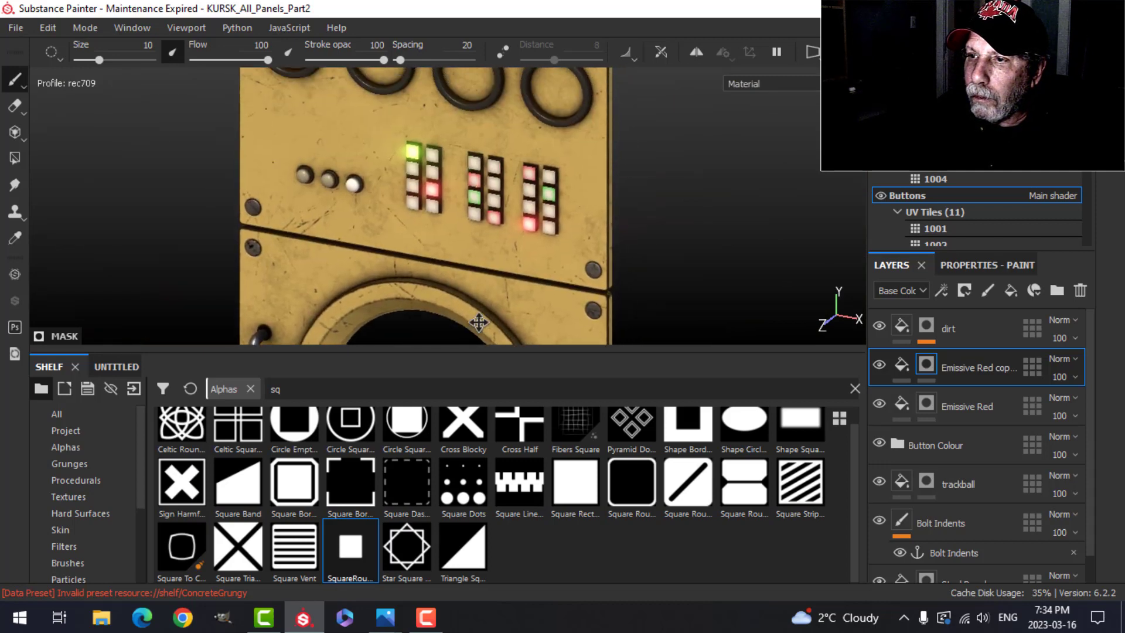
middle_click_drag(451, 234, 440, 265, "alt")
scroll(432, 234, "up", 4)
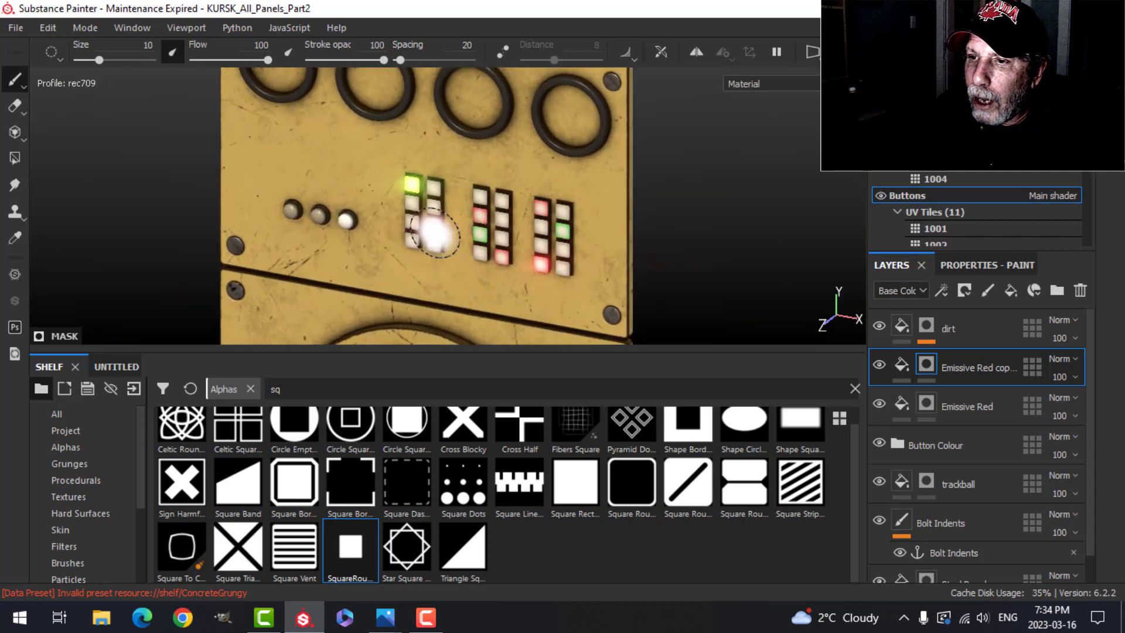
left_click_drag(343, 249, 603, 248, "alt")
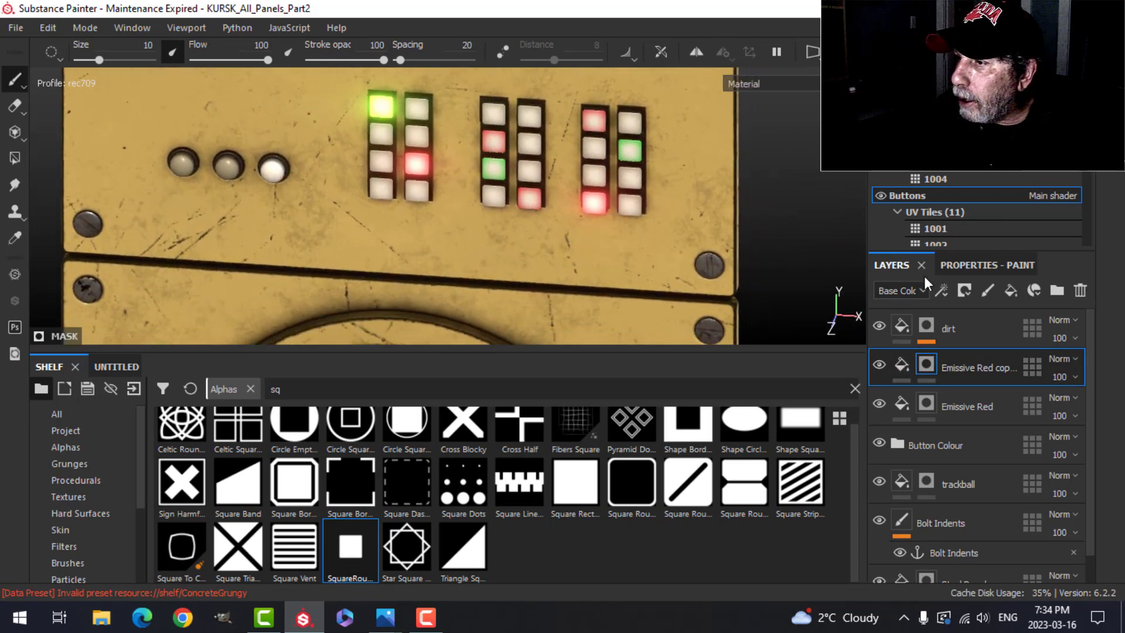
- Move both Emissive Red layers into the Button Colour folder and collapse the folder
left_click(969, 401, "ctrl")
left_click_drag(957, 367, 926, 438)
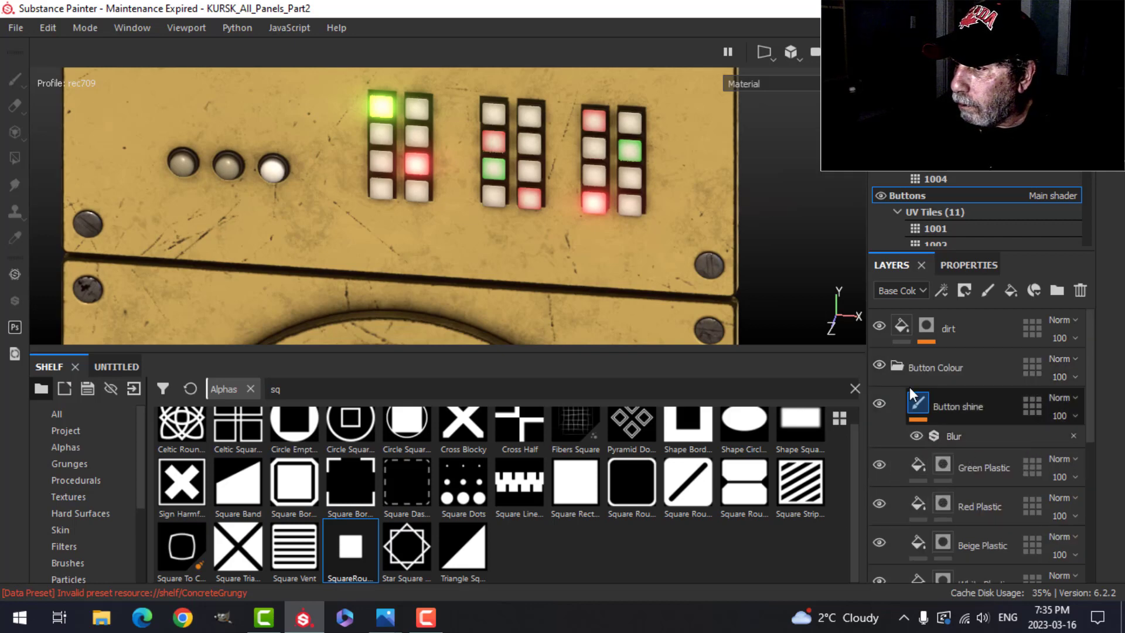
left_click(895, 365)
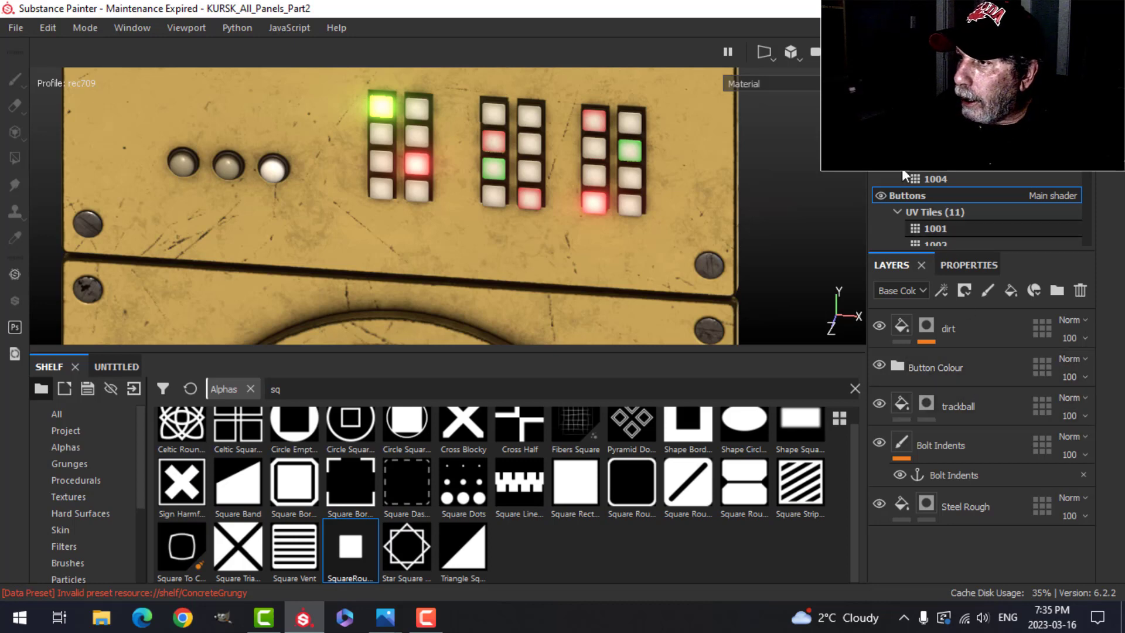
- Turn on the visibility of the TEXT and Text layers in the console panels' texture set
left_click(1034, 226)
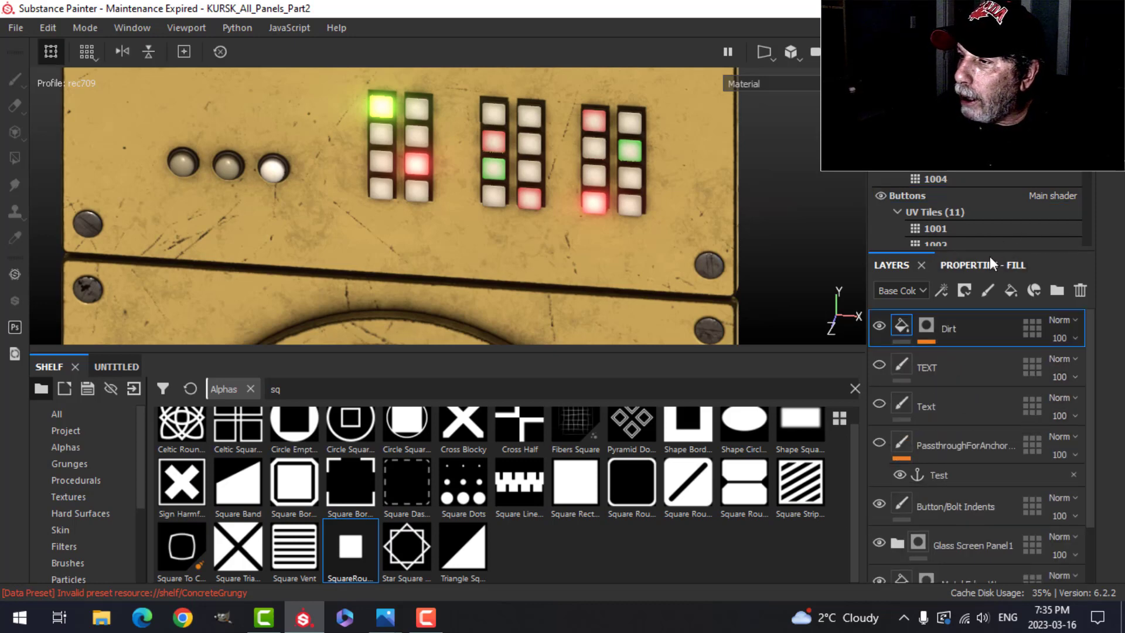
left_click_drag(625, 262, 651, 235, "alt")
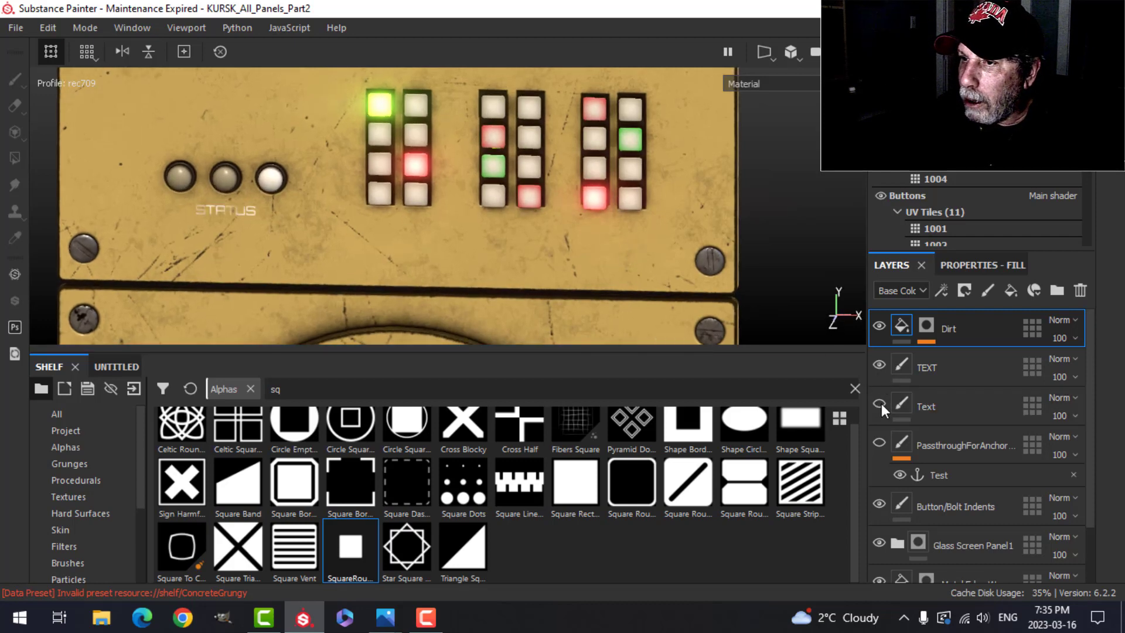
left_click(879, 403)
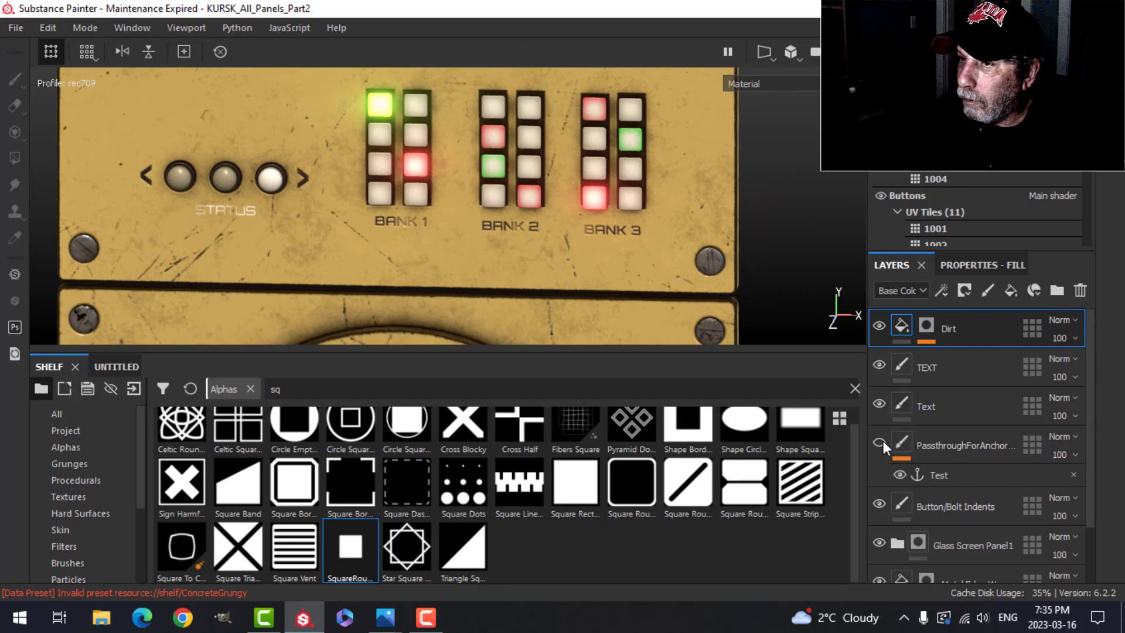
- Examine the STATUS and BANK labels on the upper panel and continue down to the KURSK TRANSMITTER lettering
scroll(276, 175, "down", 3)
left_click_drag(319, 200, 350, 146, "alt")
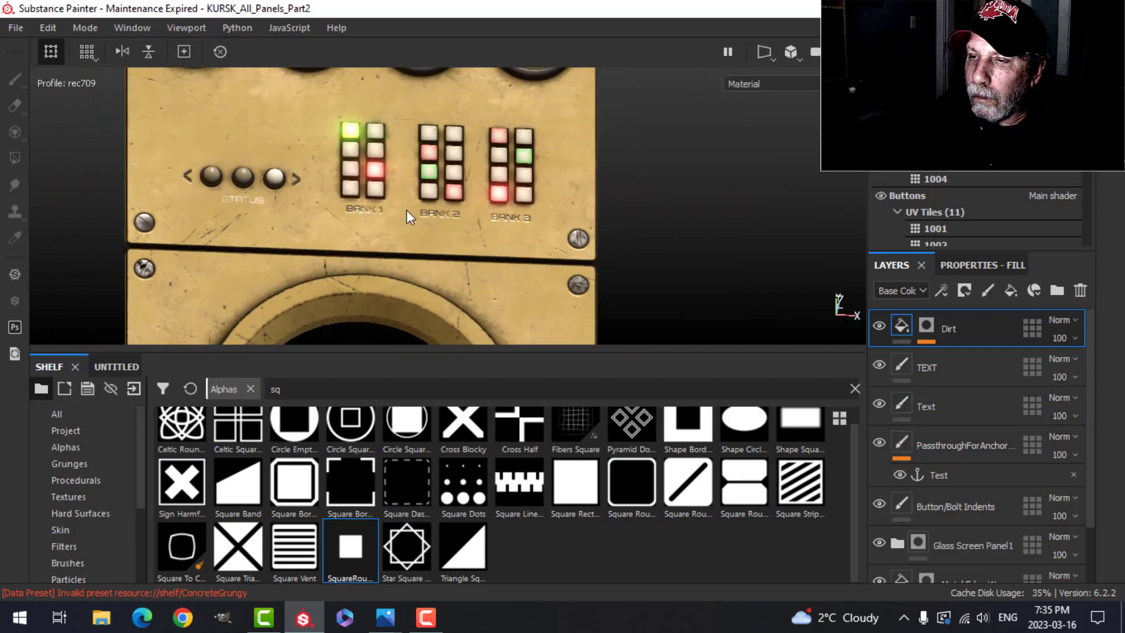
scroll(409, 215, "up", 5)
left_click_drag(462, 196, 494, 246, "alt")
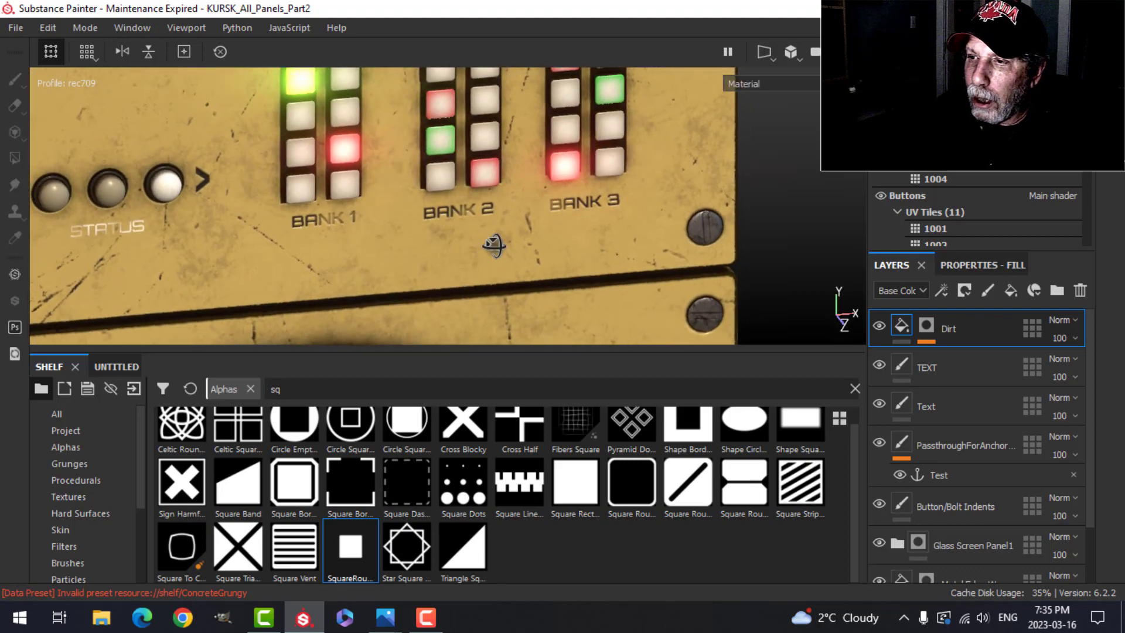
scroll(516, 244, "down", 3)
middle_click_drag(518, 249, 529, 74, "alt")
middle_click_drag(528, 178, 519, 80, "alt")
scroll(505, 181, "up", 3)
left_click_drag(505, 181, 516, 222, "alt")
scroll(589, 181, "up", 3)
scroll(588, 181, "down", 3)
middle_click_drag(516, 223, 564, 120, "alt")
scroll(527, 205, "down", 2)
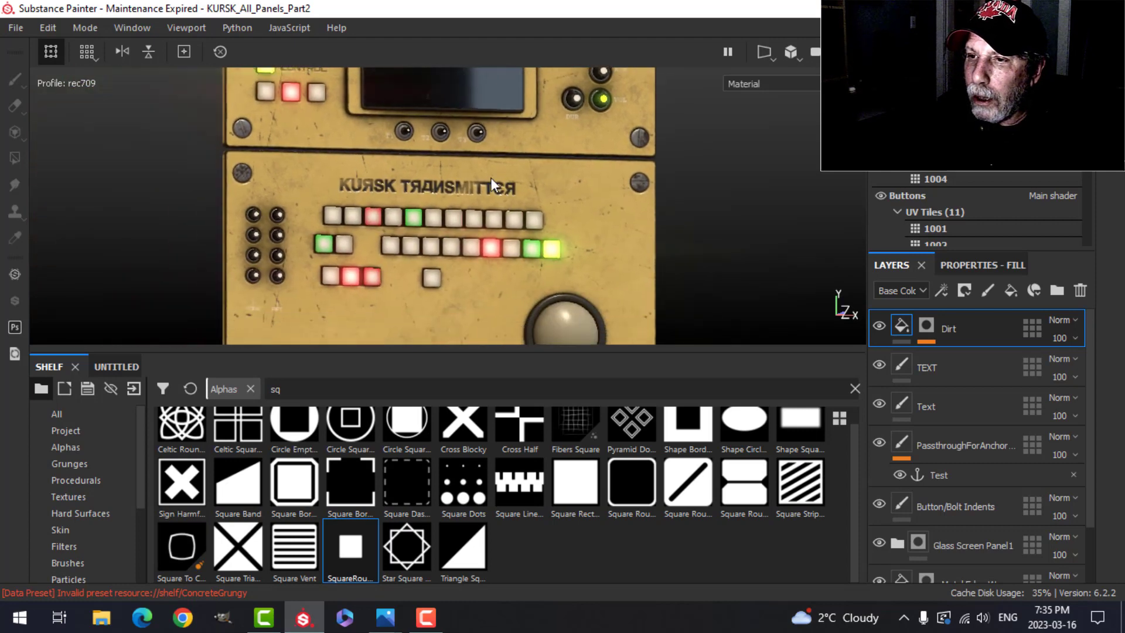
- Inspect the MASTER CONTROL buttons, display and knobs on the middle panel from several angles
middle_click_drag(538, 216, 631, 210, "alt")
left_click_drag(631, 205, 533, 203, "alt+shift")
middle_click_drag(485, 214, 576, 218, "alt")
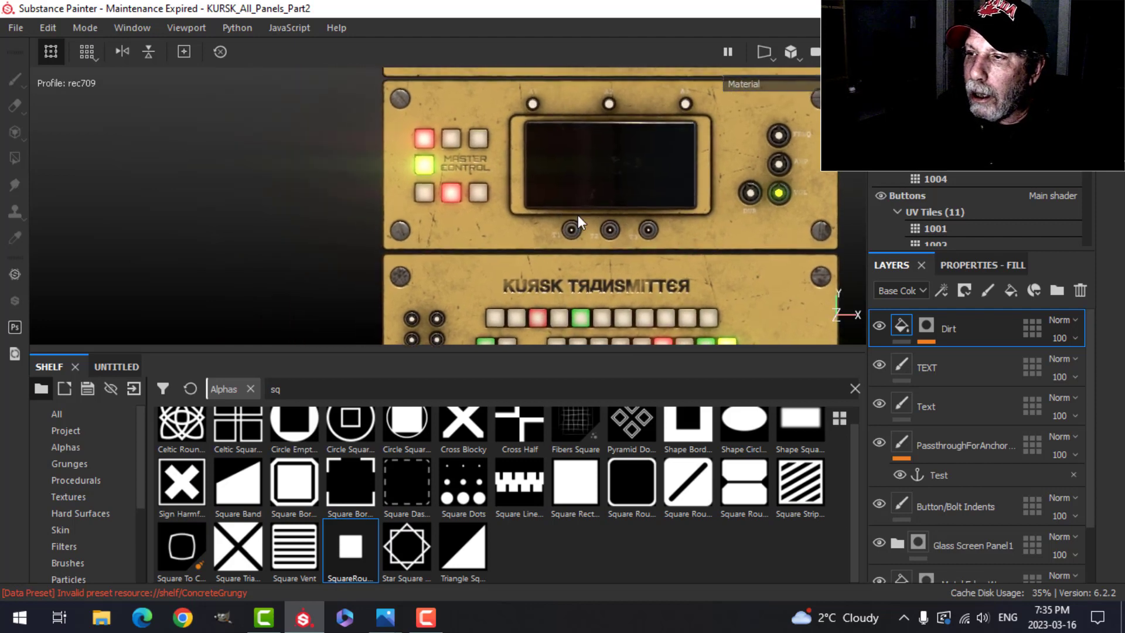
scroll(574, 215, "up", 1)
scroll(615, 219, "down", 2)
middle_click_drag(656, 208, 462, 195, "alt")
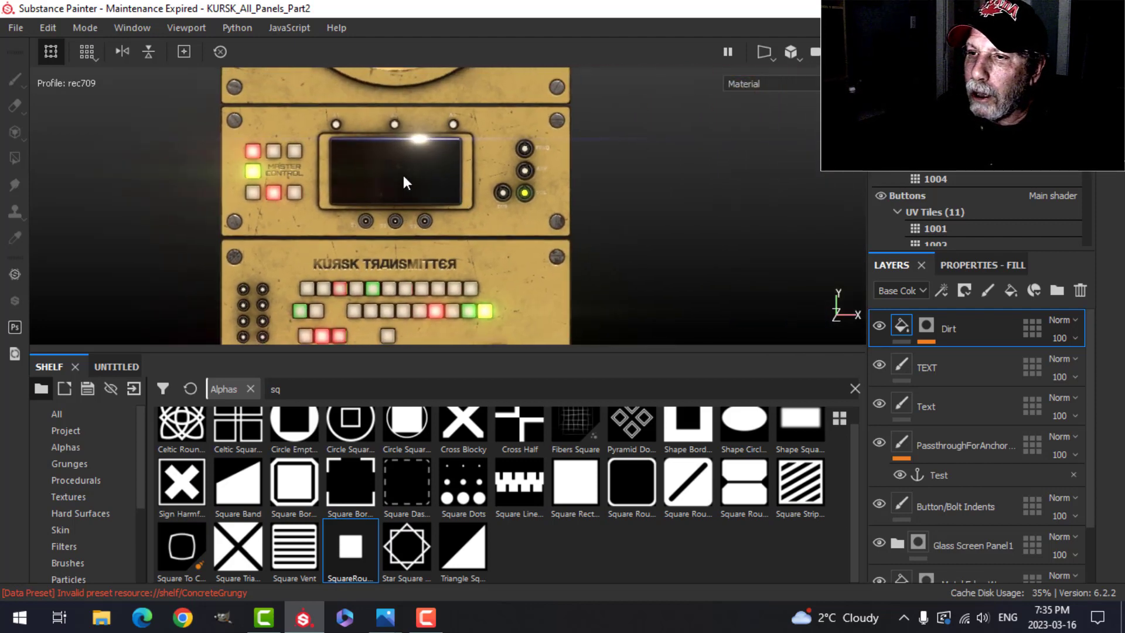
left_click_drag(403, 178, 501, 188, "alt")
middle_click_drag(484, 188, 555, 211, "alt")
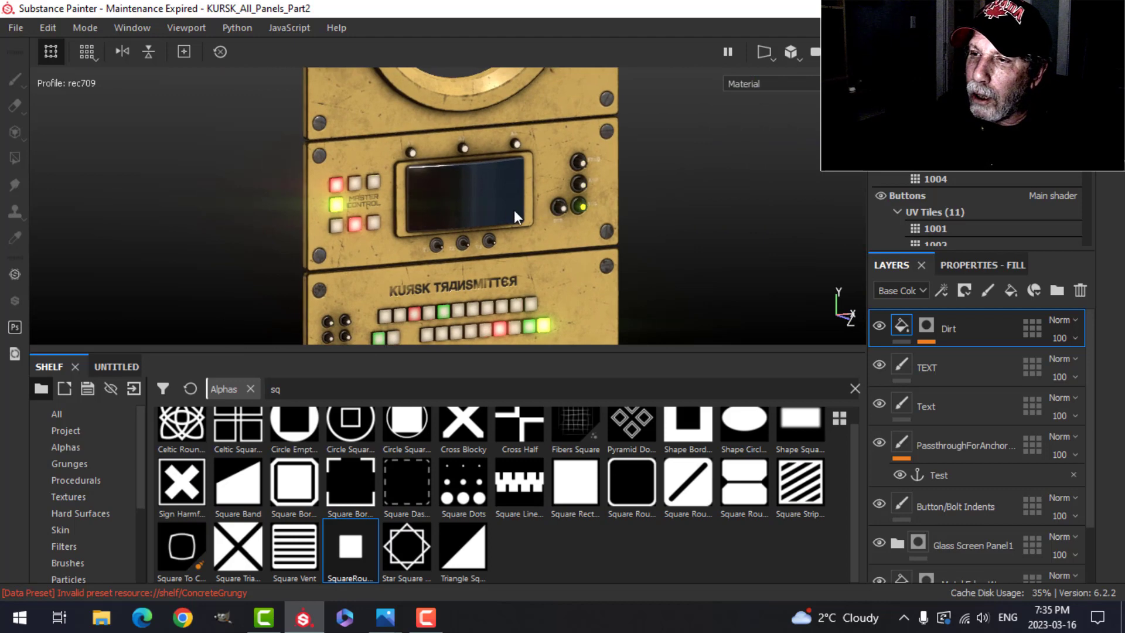
scroll(513, 212, "down", 2)
left_click_drag(502, 196, 492, 223, "alt")
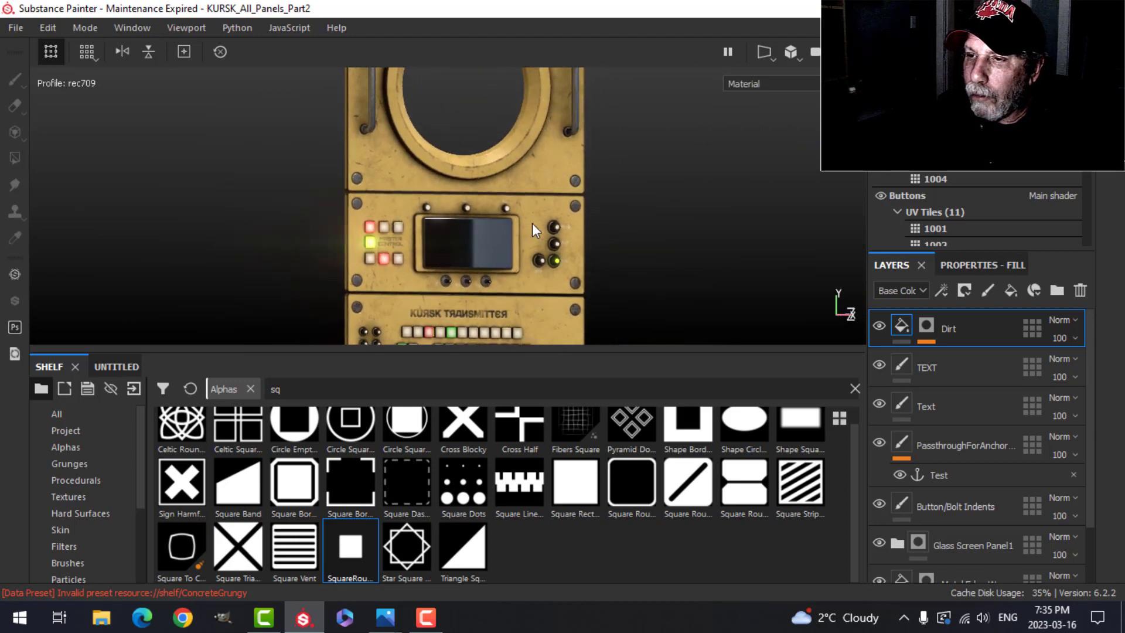
- Hide the docked interface areas to enlarge the viewport and examine the round opening's panel and its handles
key("Tab")
scroll(660, 315, "down", 1)
middle_click_drag(659, 315, 551, 257, "alt")
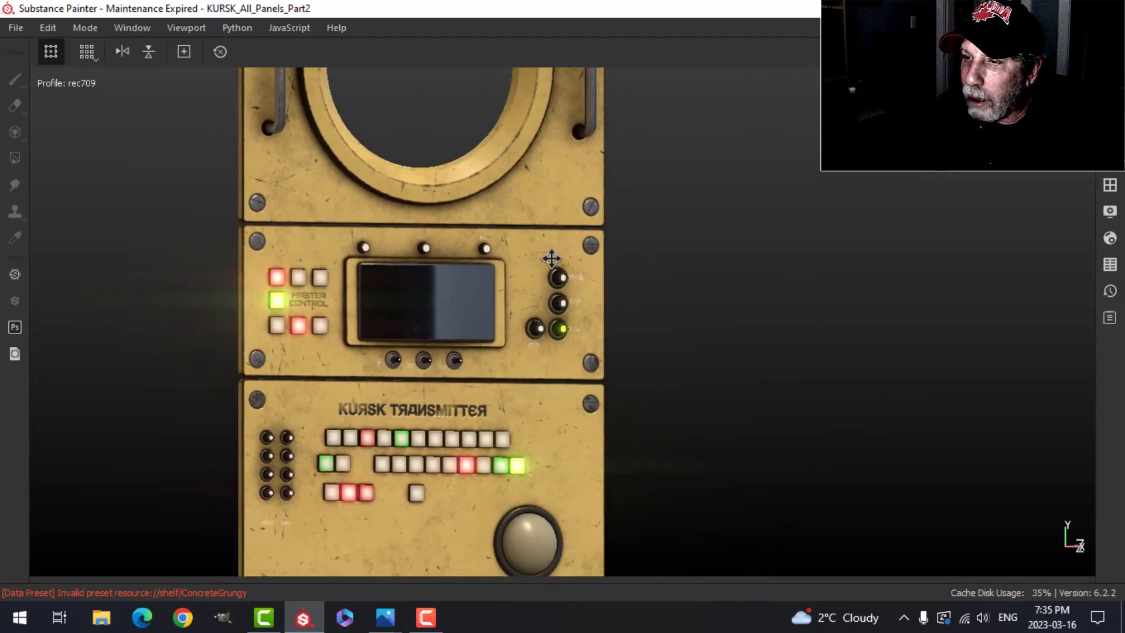
scroll(487, 280, "up", 1)
left_click_drag(561, 290, 516, 313, "alt")
middle_click_drag(507, 231, 521, 360, "alt")
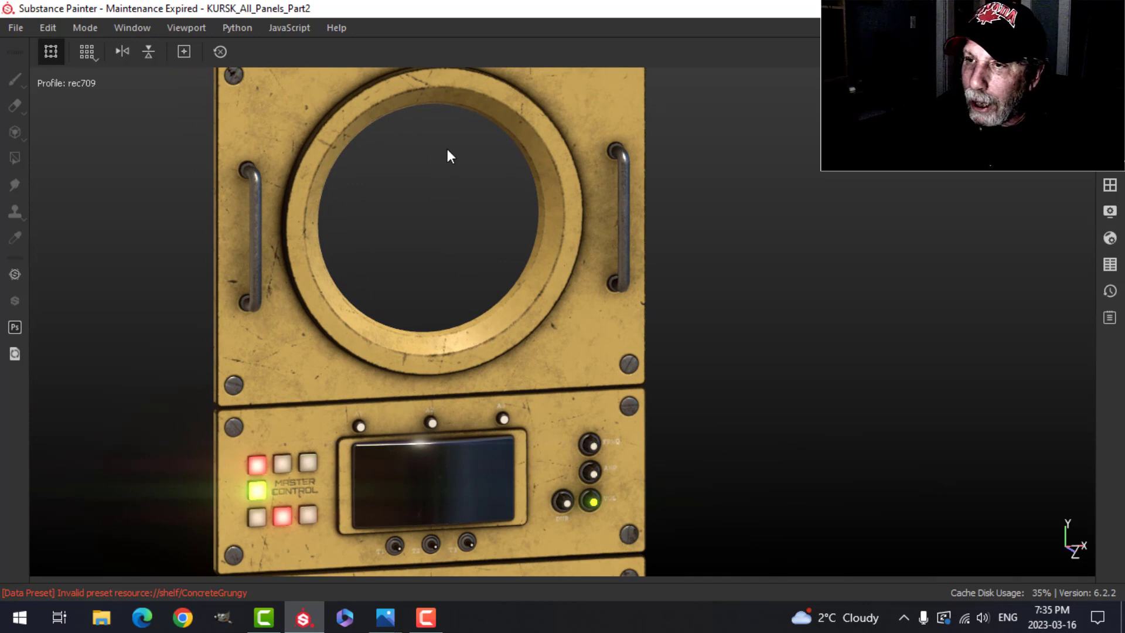
scroll(516, 315, "down", 2)
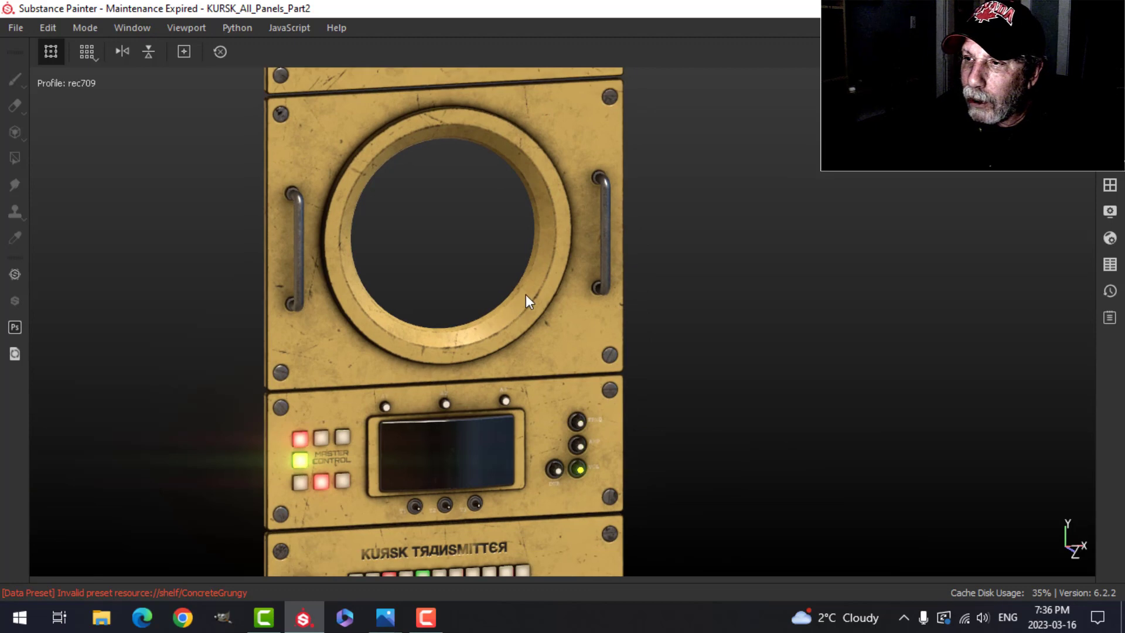
scroll(527, 301, "up", 3)
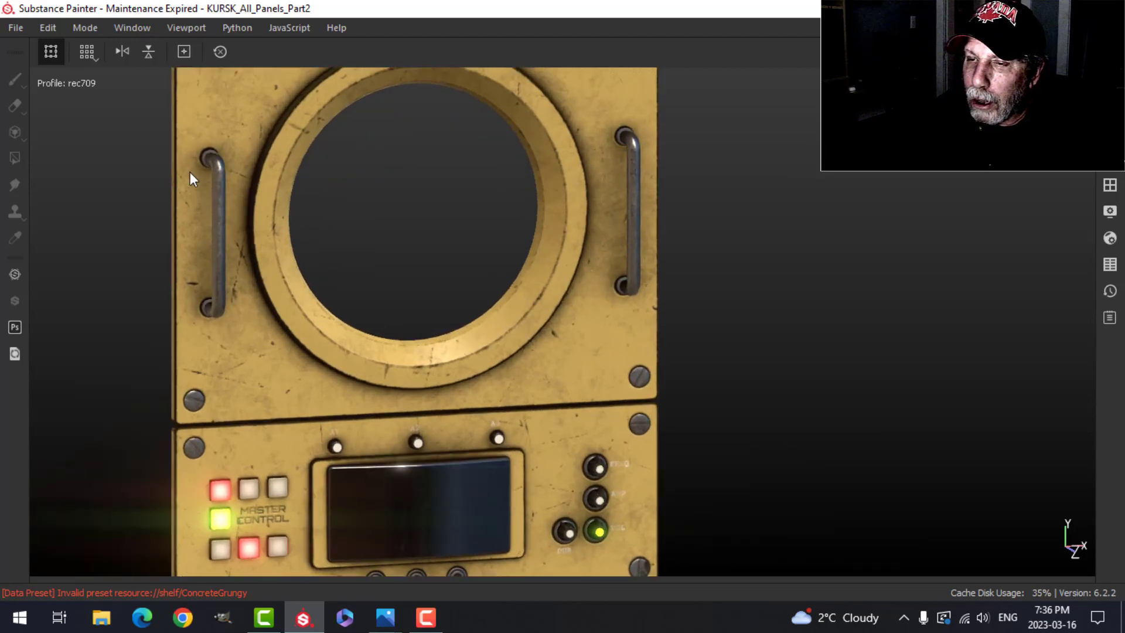
mouse_move(212, 170)
left_mouse_down("alt")
mouse_move(281, 188)
mouse_move(291, 203)
mouse_move(221, 183)
left_mouse_up("alt")
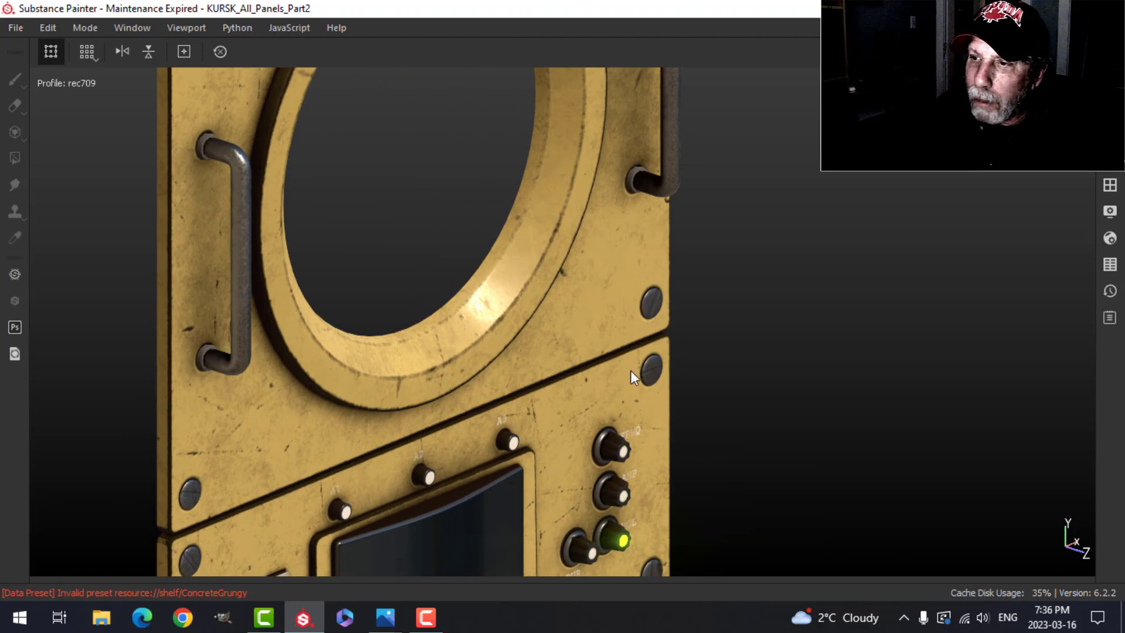
left_click_drag(630, 371, 411, 253, "alt")
scroll(524, 298, "down", 4)
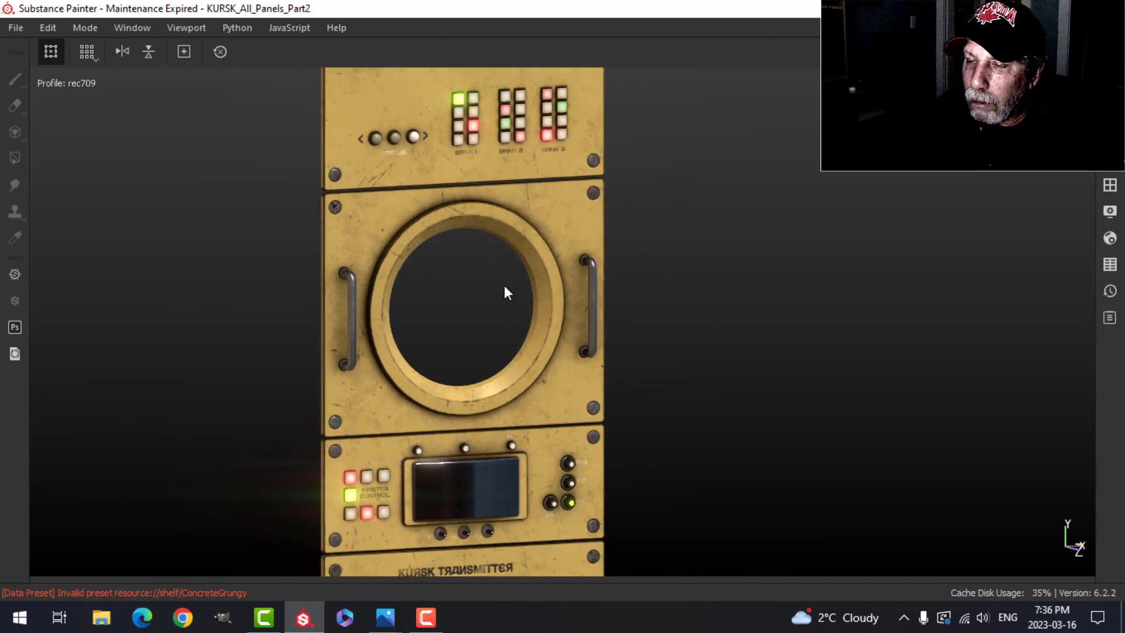
- Inspect the top panel's four rings, status lights and three glowing button banks up close
mouse_move(508, 285)
middle_mouse_down("alt")
mouse_move(536, 370)
mouse_move(511, 341)
middle_mouse_up("alt")
scroll(485, 301, "up", 3)
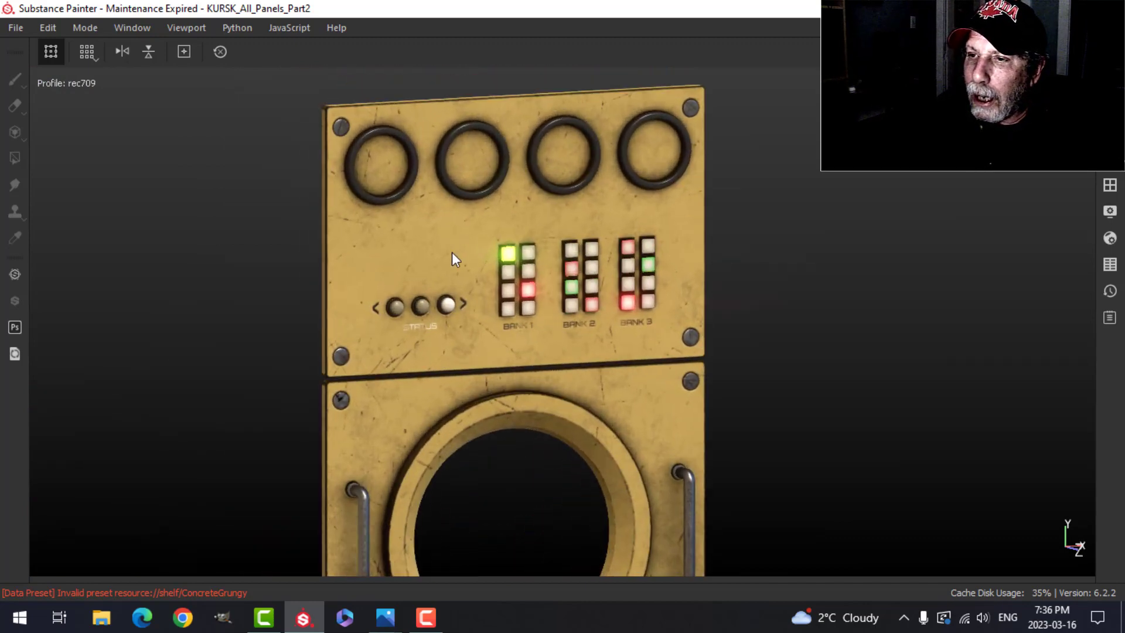
middle_click_drag(452, 253, 508, 326, "alt")
left_click_drag(455, 291, 459, 301, "alt")
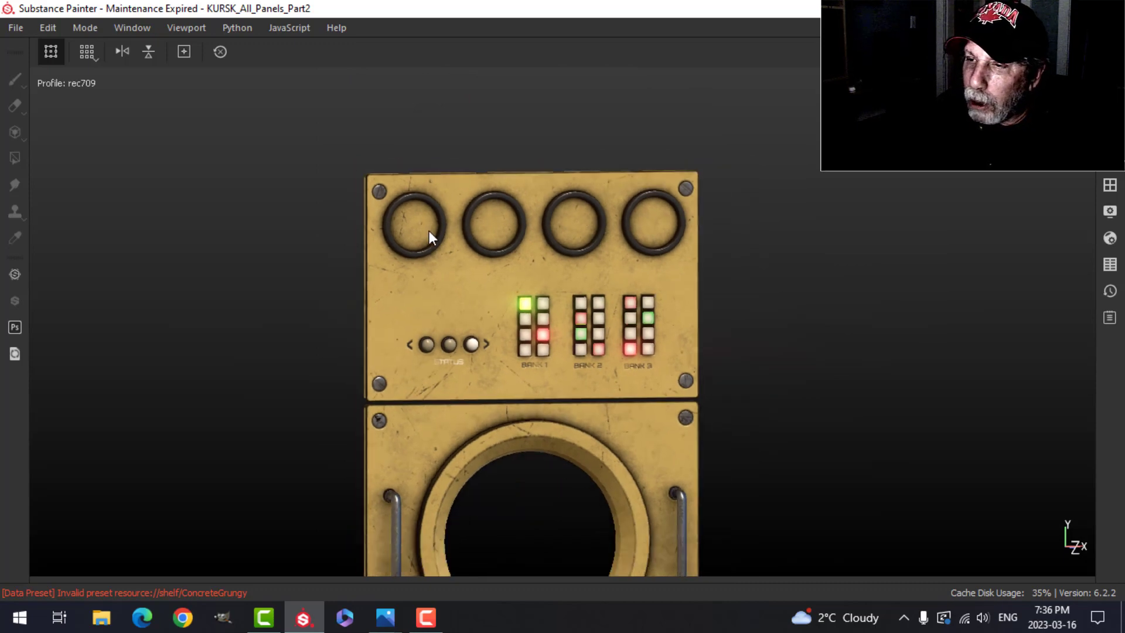
scroll(424, 240, "up", 5)
scroll(423, 242, "down", 4)
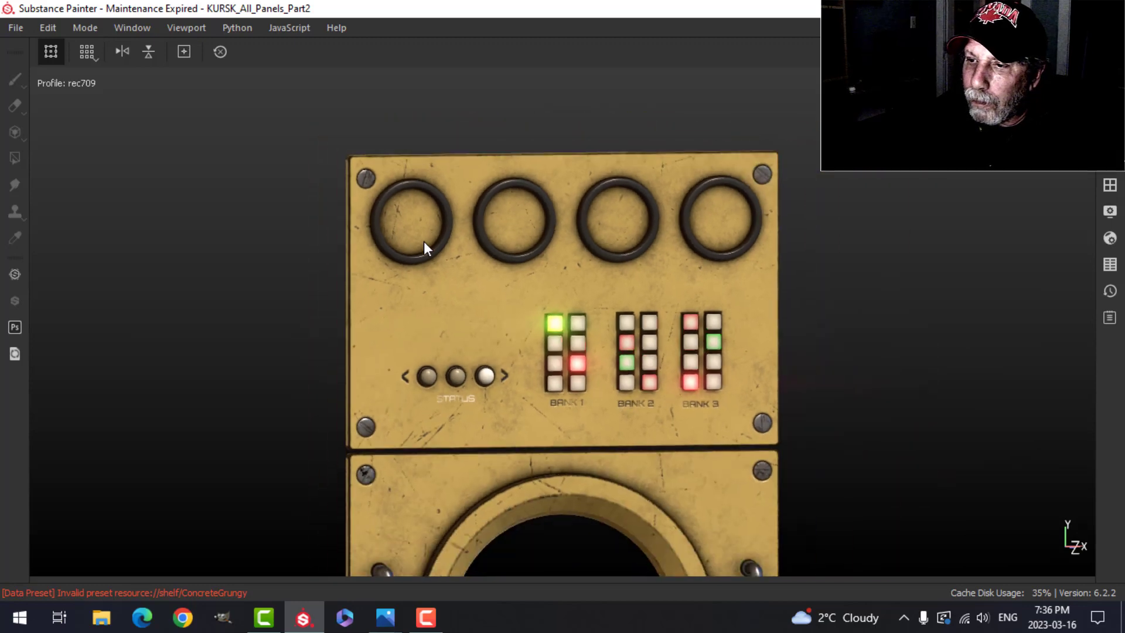
left_click_drag(424, 241, 576, 314, "alt")
middle_click_drag(577, 313, 521, 281, "alt")
- Review the display settings for environment lighting, glare, temporal anti-aliasing and colour profile
left_click(1108, 212)
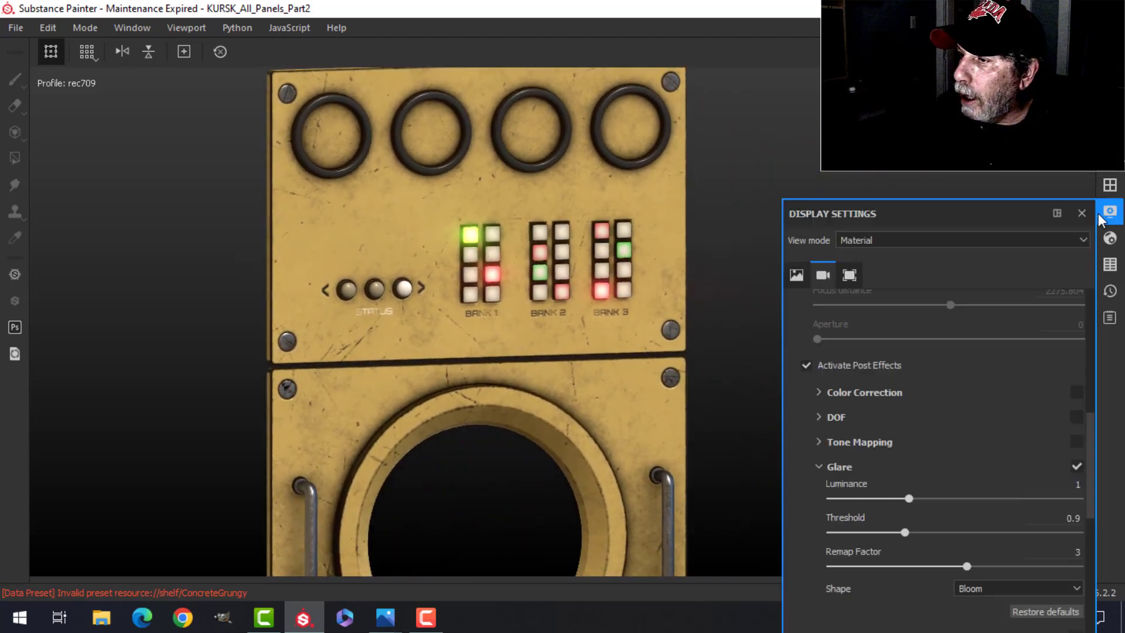
scroll(837, 385, "up", 6)
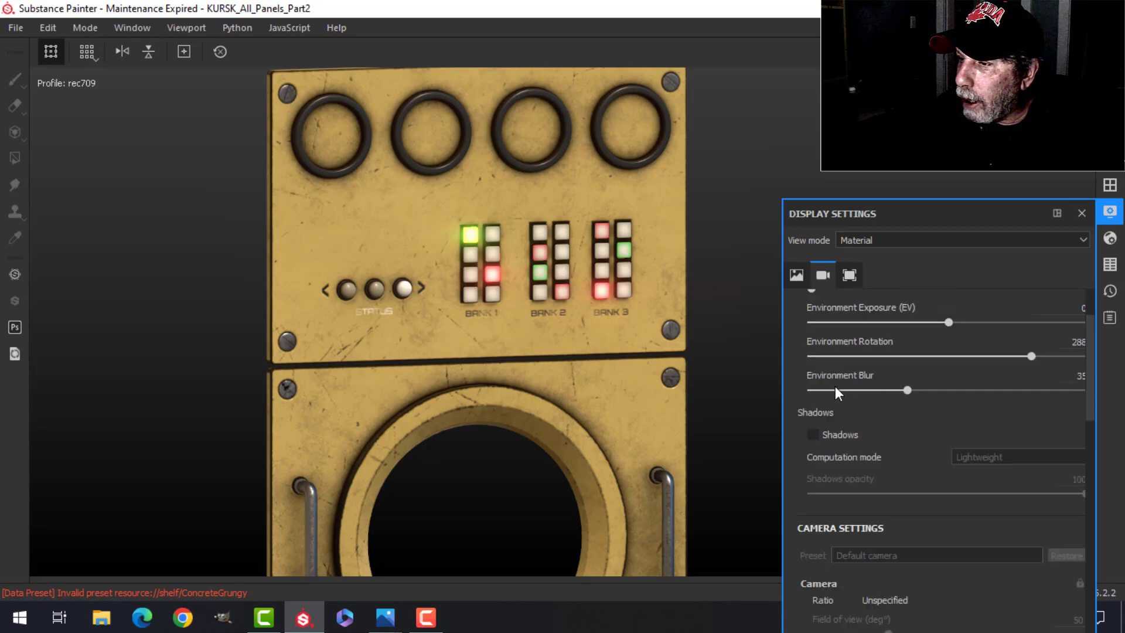
scroll(822, 388, "down", 10)
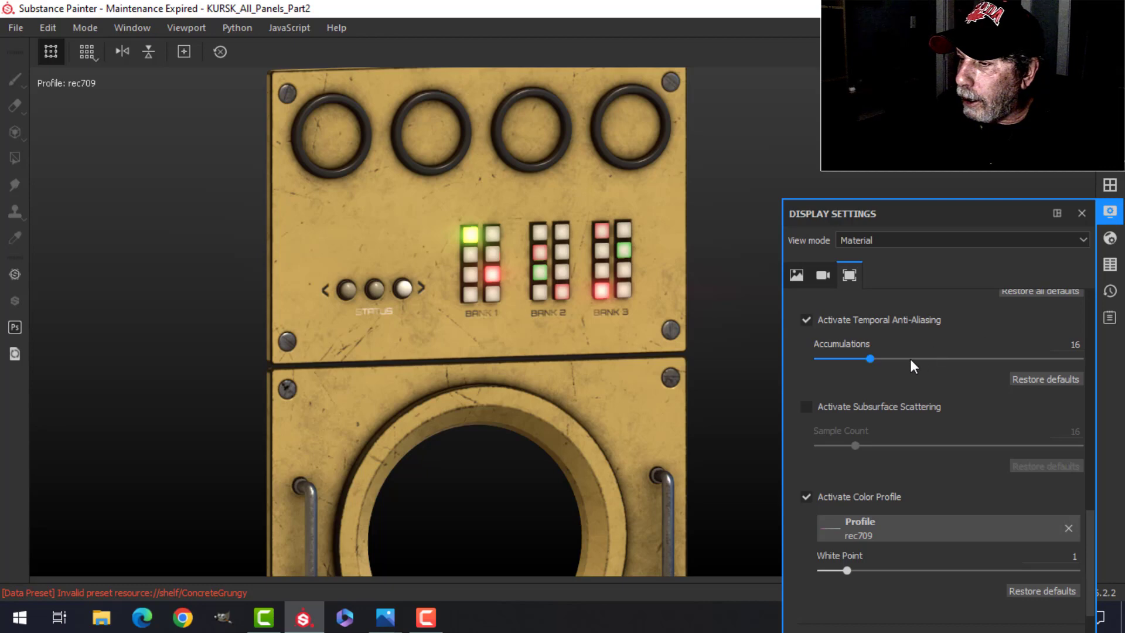
scroll(878, 410, "down", 1)
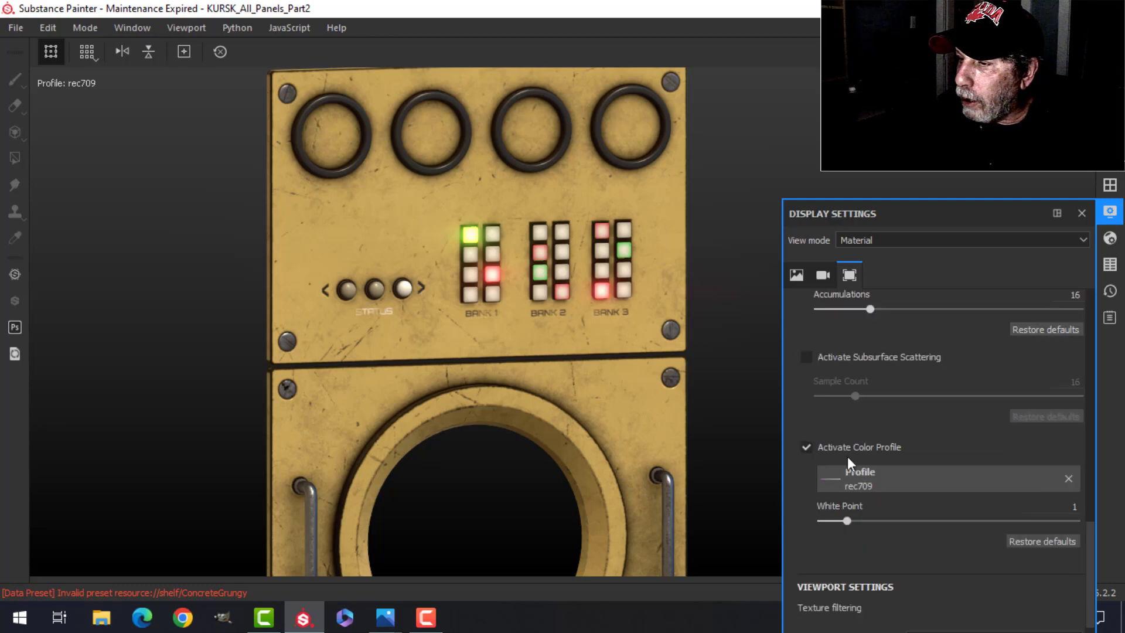
left_click(1105, 217)
- Examine the whole console and its lower panels from both sides, rotating the environment lighting along the way
left_click_drag(705, 359, 785, 341, "alt")
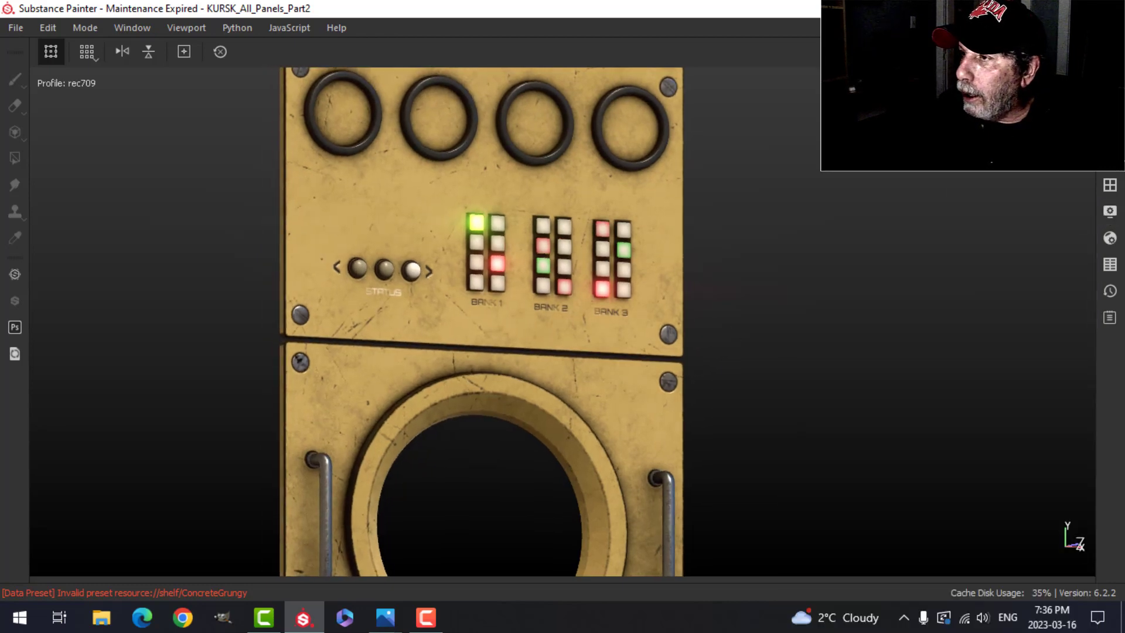
scroll(740, 313, "down", 5)
scroll(732, 315, "up", 3)
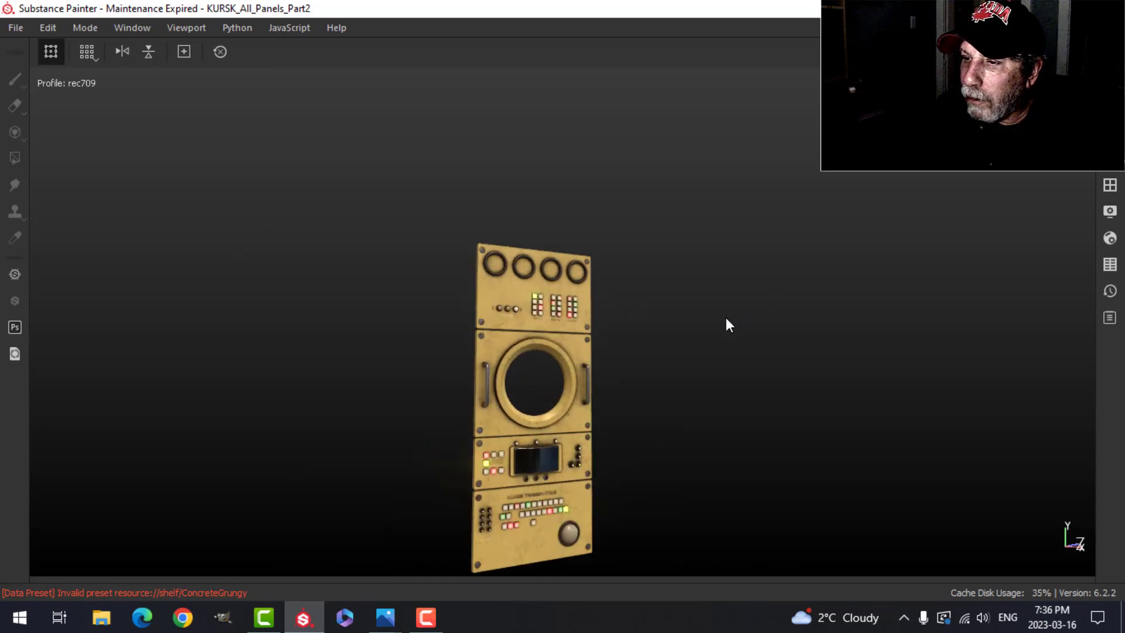
middle_click_drag(685, 364, 656, 162, "alt")
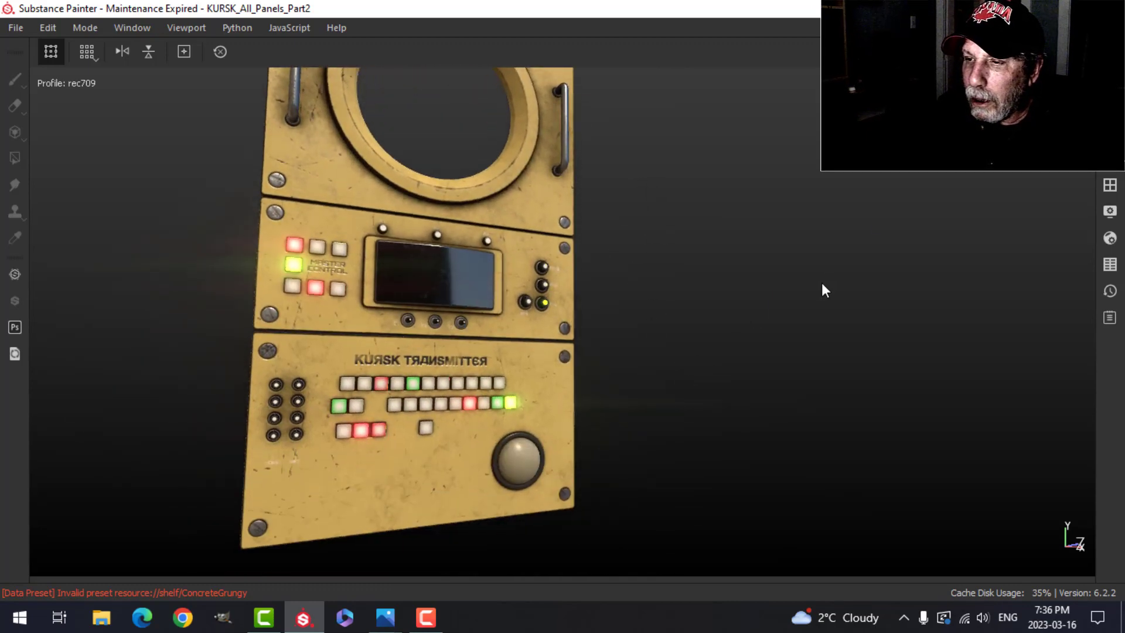
right_click_drag(772, 291, 756, 317, "shift")
left_click_drag(760, 318, 532, 322, "alt")
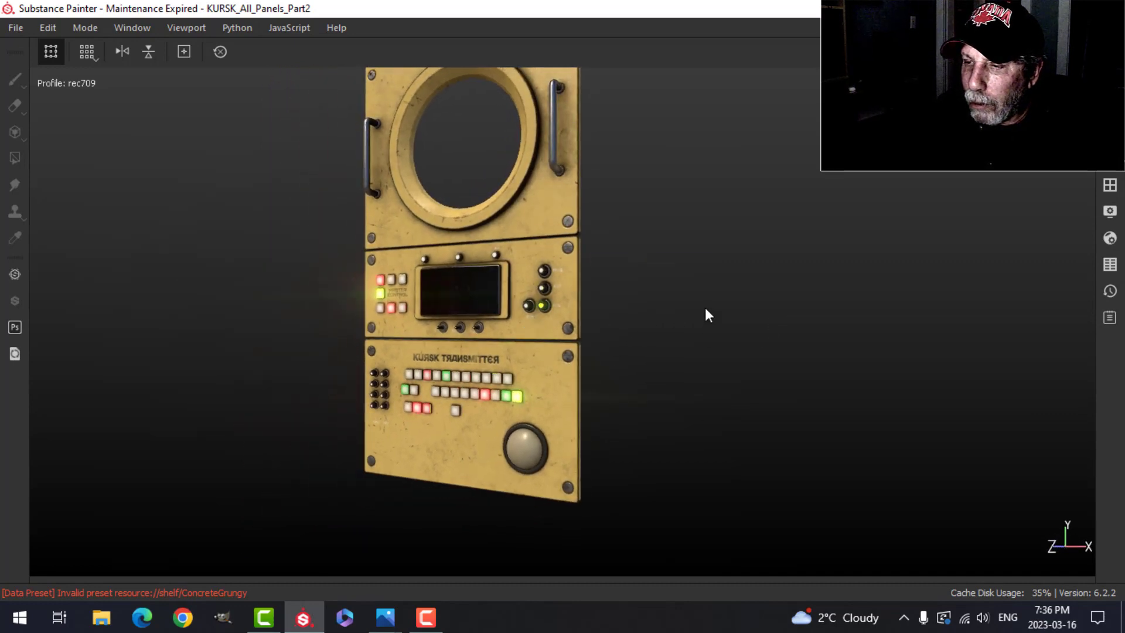
scroll(705, 307, "up", 3)
middle_click_drag(688, 355, 674, 231, "alt")
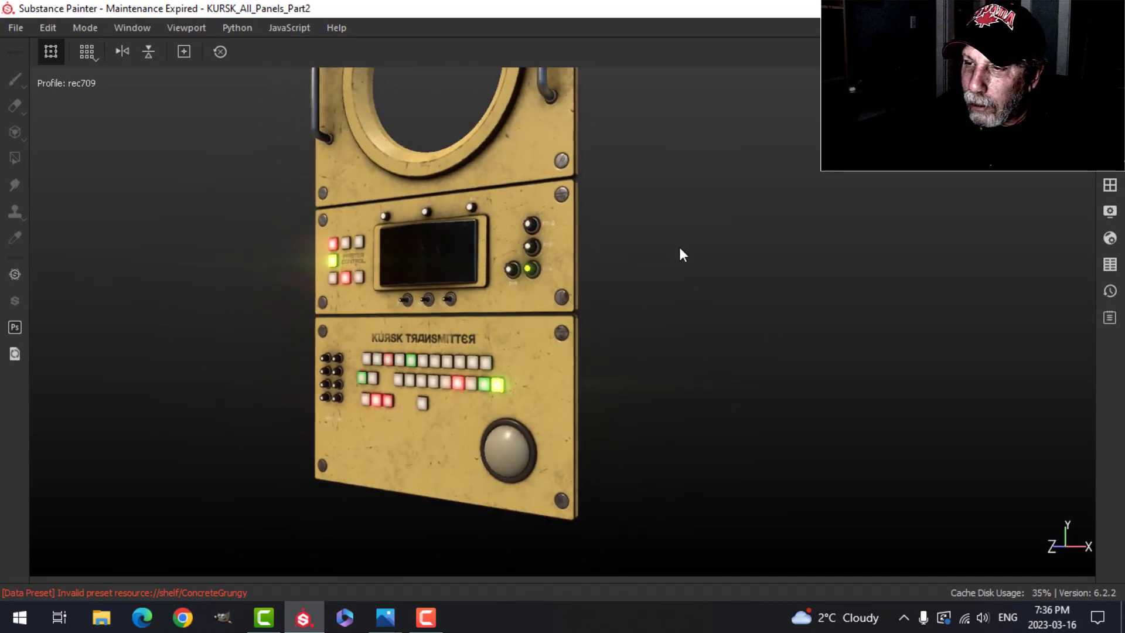
- Rotate the environment lighting to study reflections on the display and glowing buttons of the two lower panels
right_click_drag(679, 248, 673, 254, "shift")
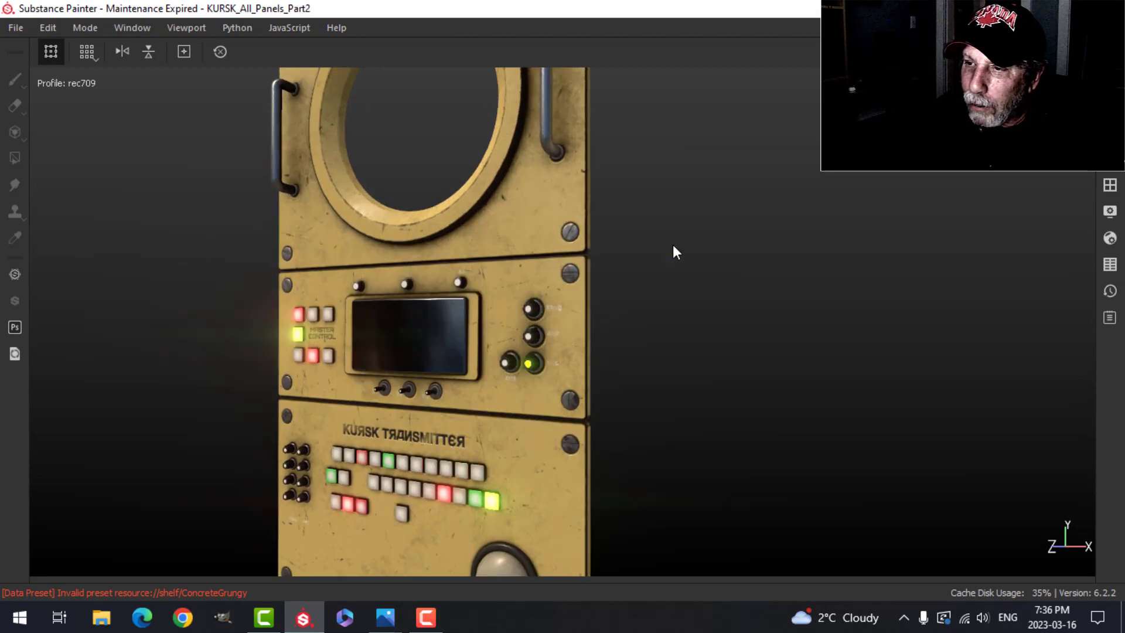
scroll(673, 258, "up", 3)
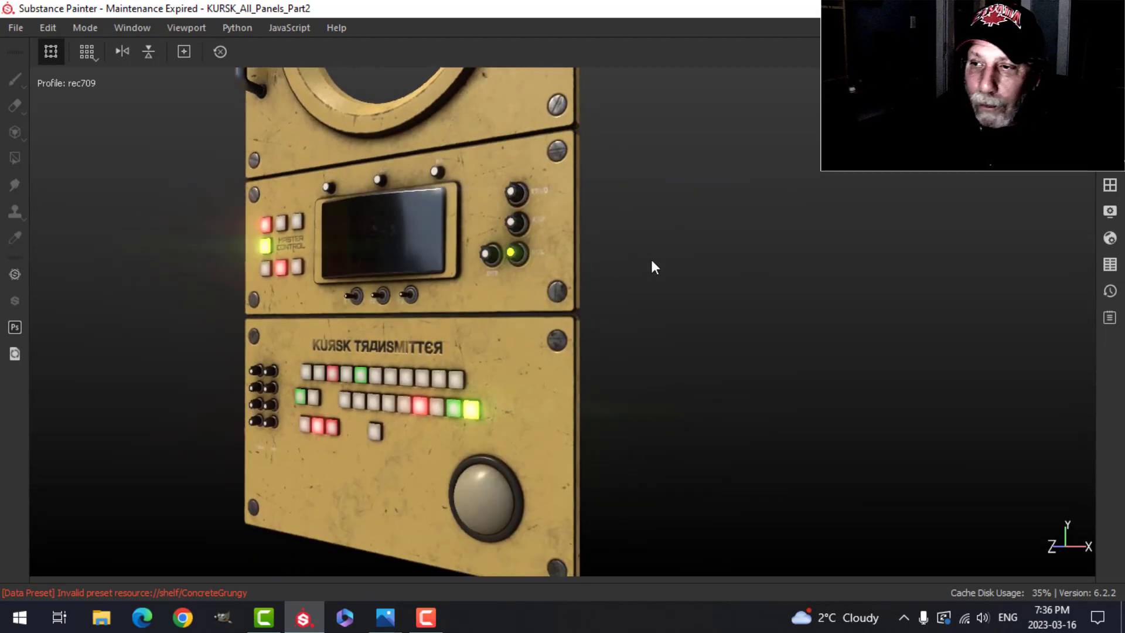
left_click_drag(652, 264, 677, 262, "alt")
scroll(676, 257, "down", 1)
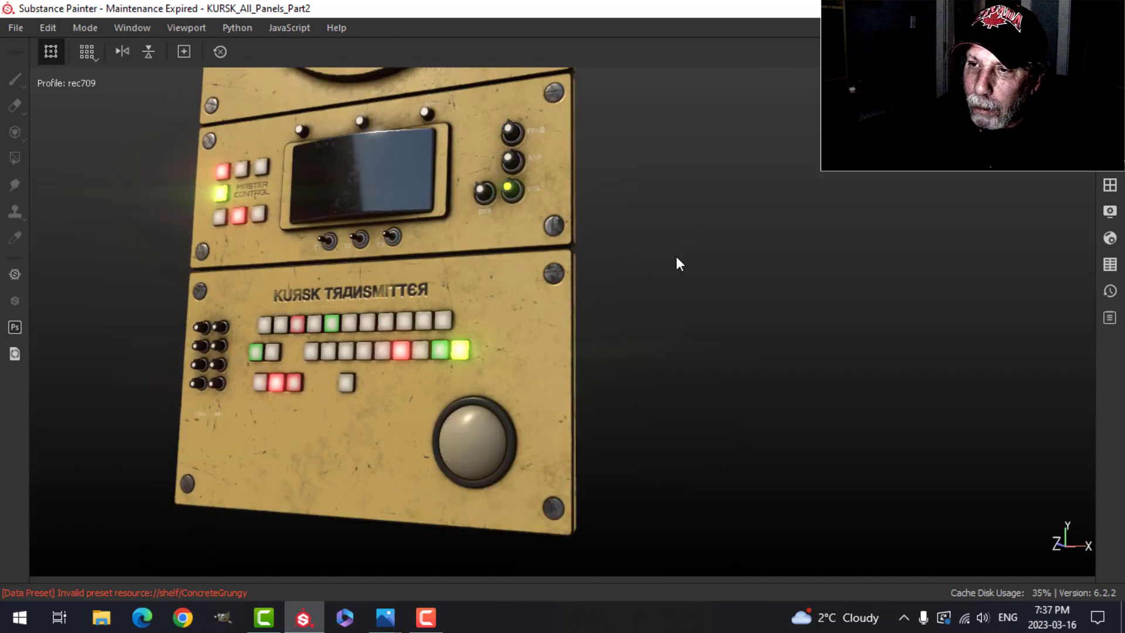
scroll(676, 257, "up", 1)
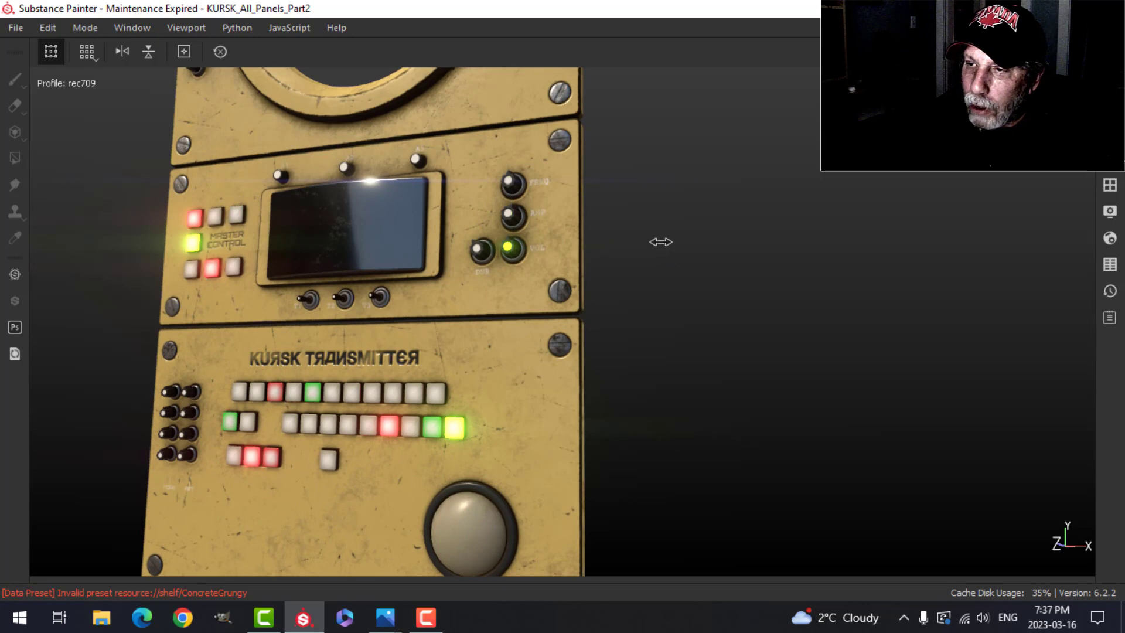
right_click_drag(660, 241, 693, 248, "shift")
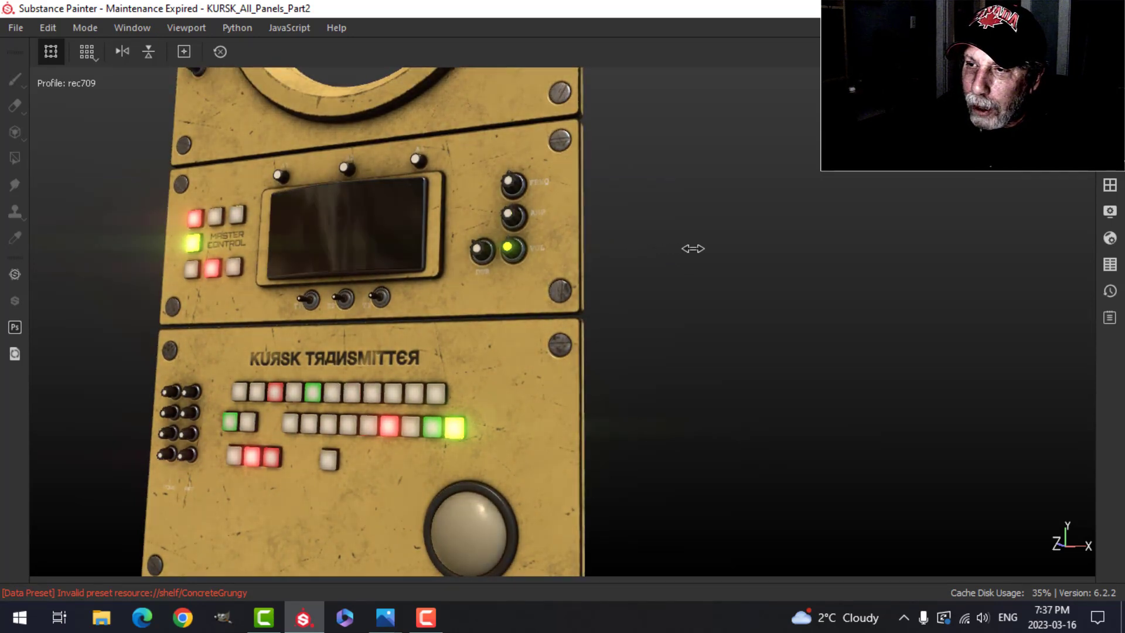
scroll(691, 251, "up", 2)
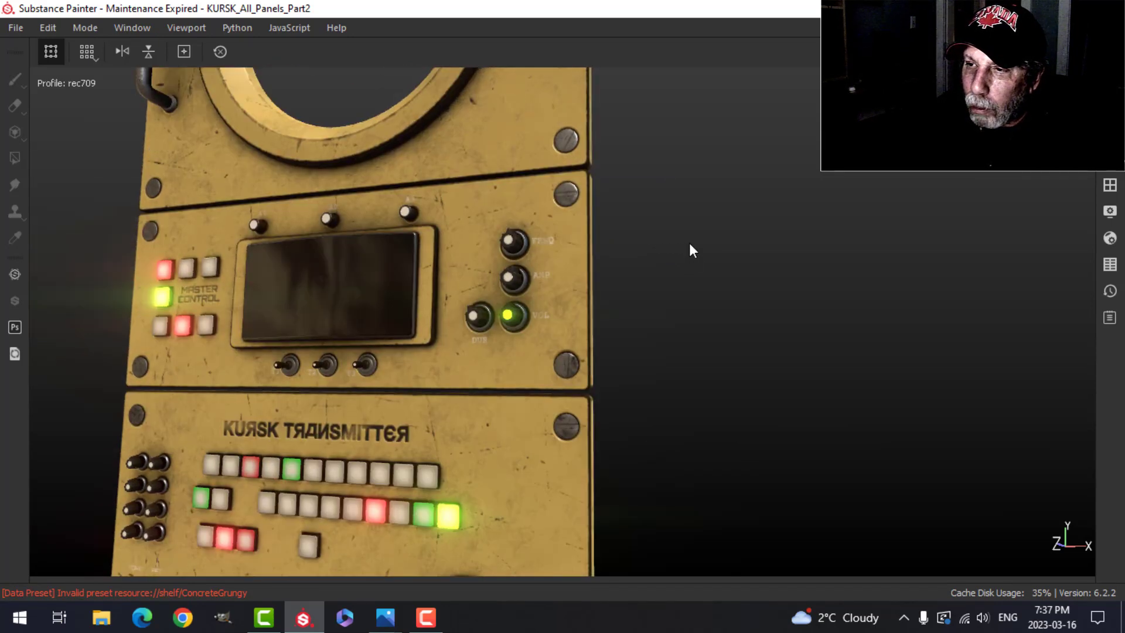
right_click_drag(682, 265, 665, 266, "shift")
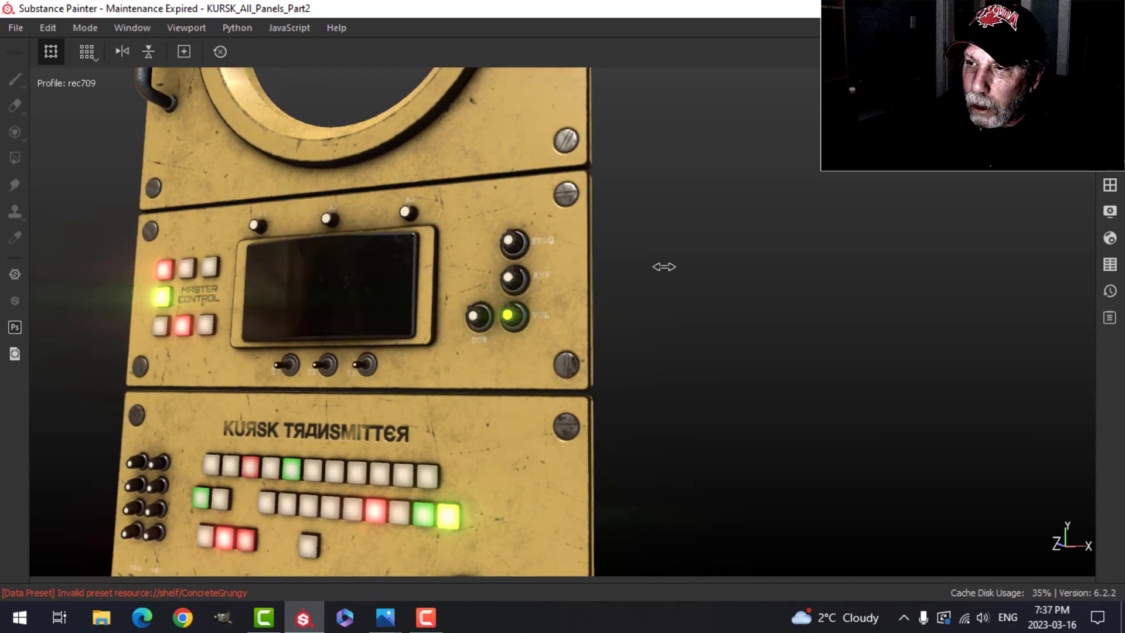
middle_click_drag(666, 283, 657, 152)
middle_click_drag(656, 144, 656, 136)
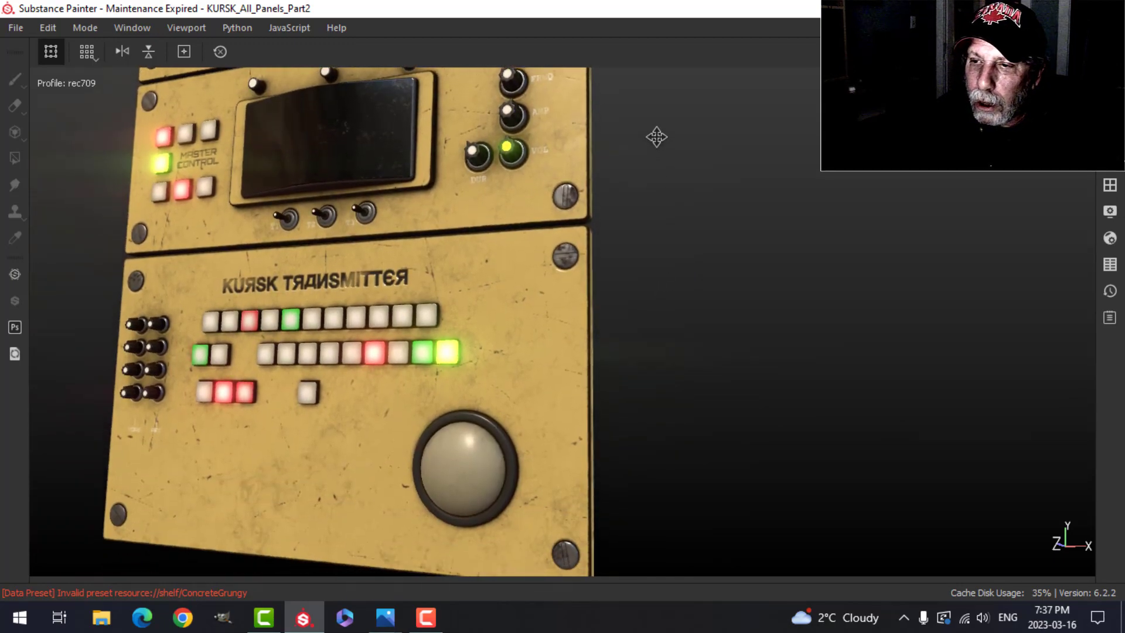
left_click_drag(667, 256, 711, 273, "alt")
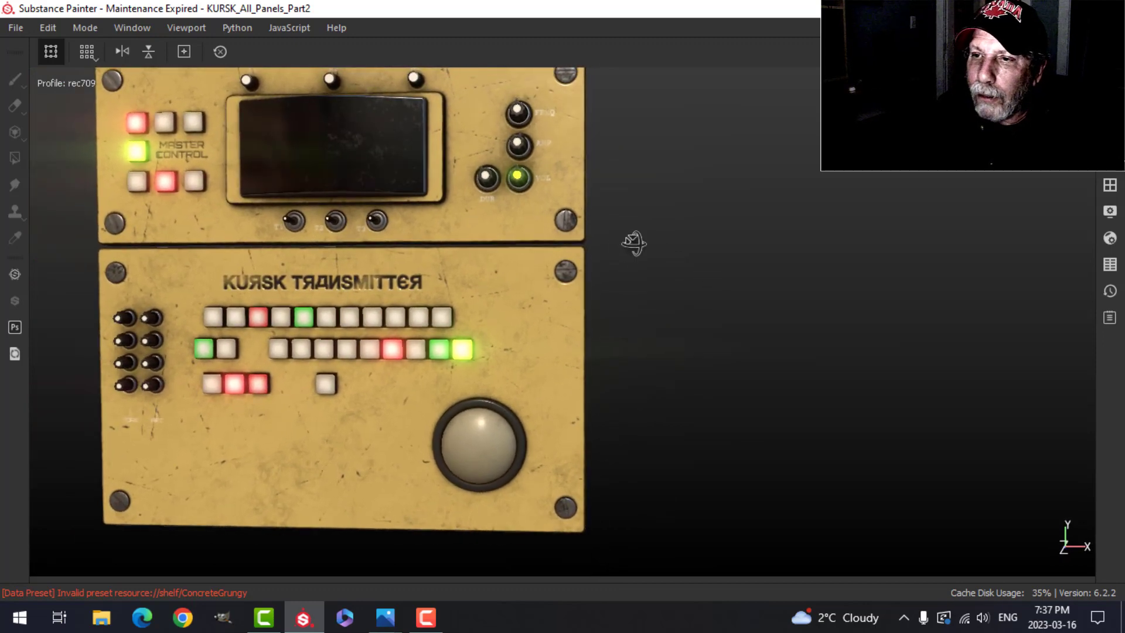
middle_click_drag(655, 198, 696, 281)
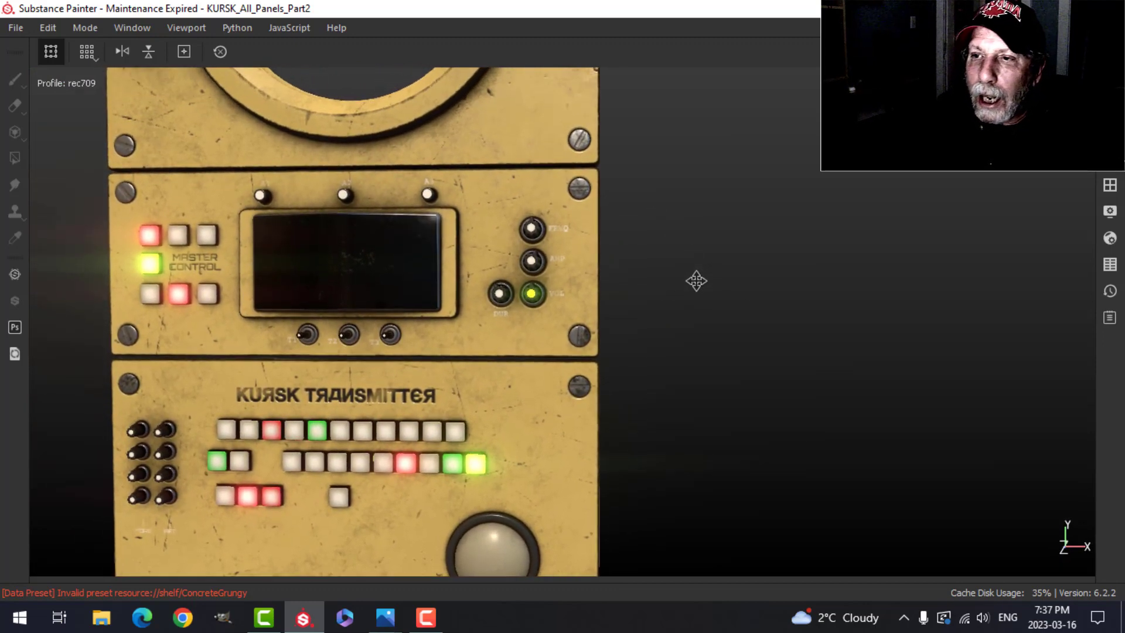